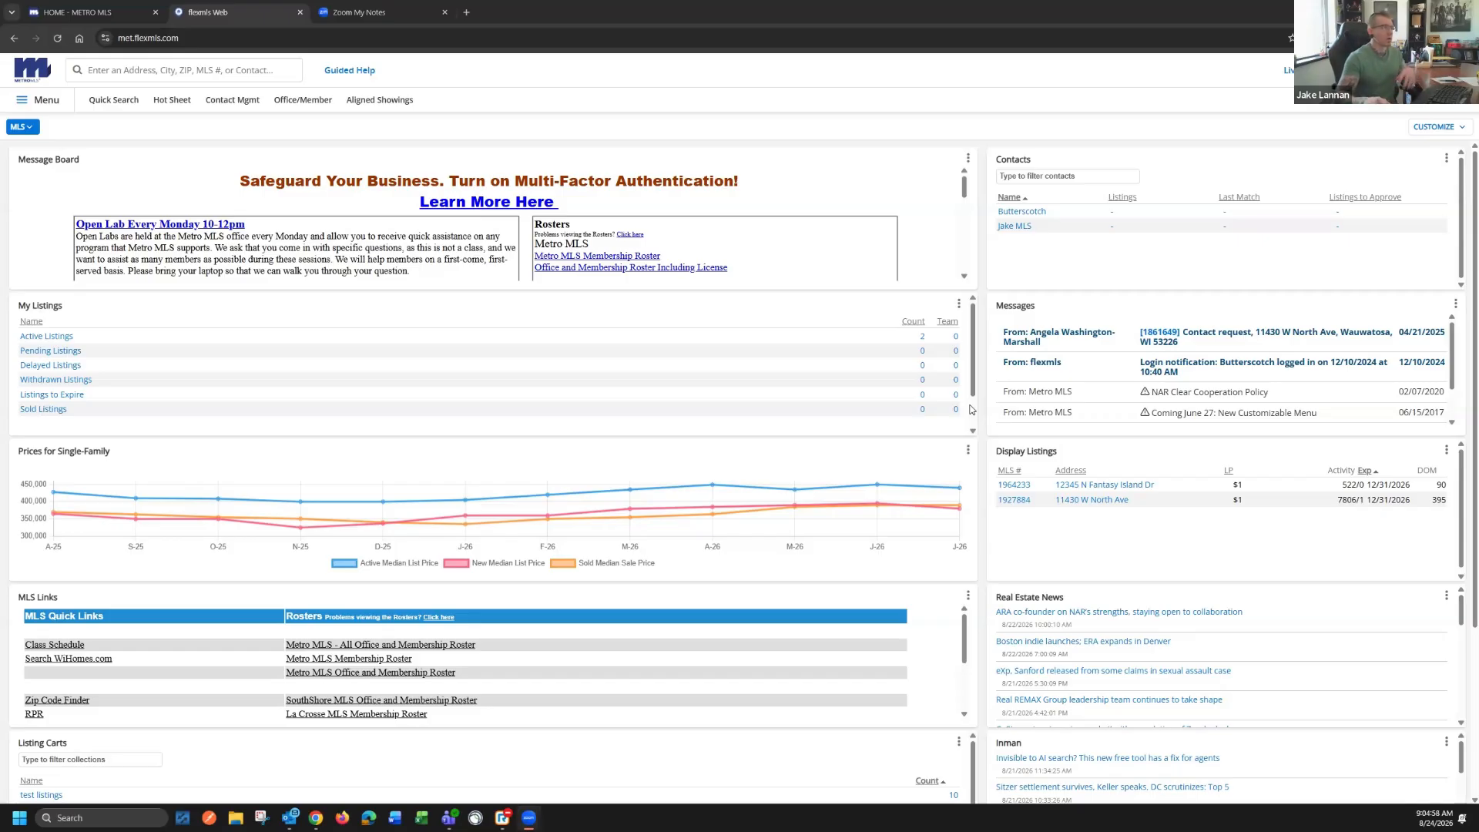
Add MLS # Search to the menu favorites and accept making changes to the agent's menu
{"action": "left_click", "coordinate": [39, 104]}
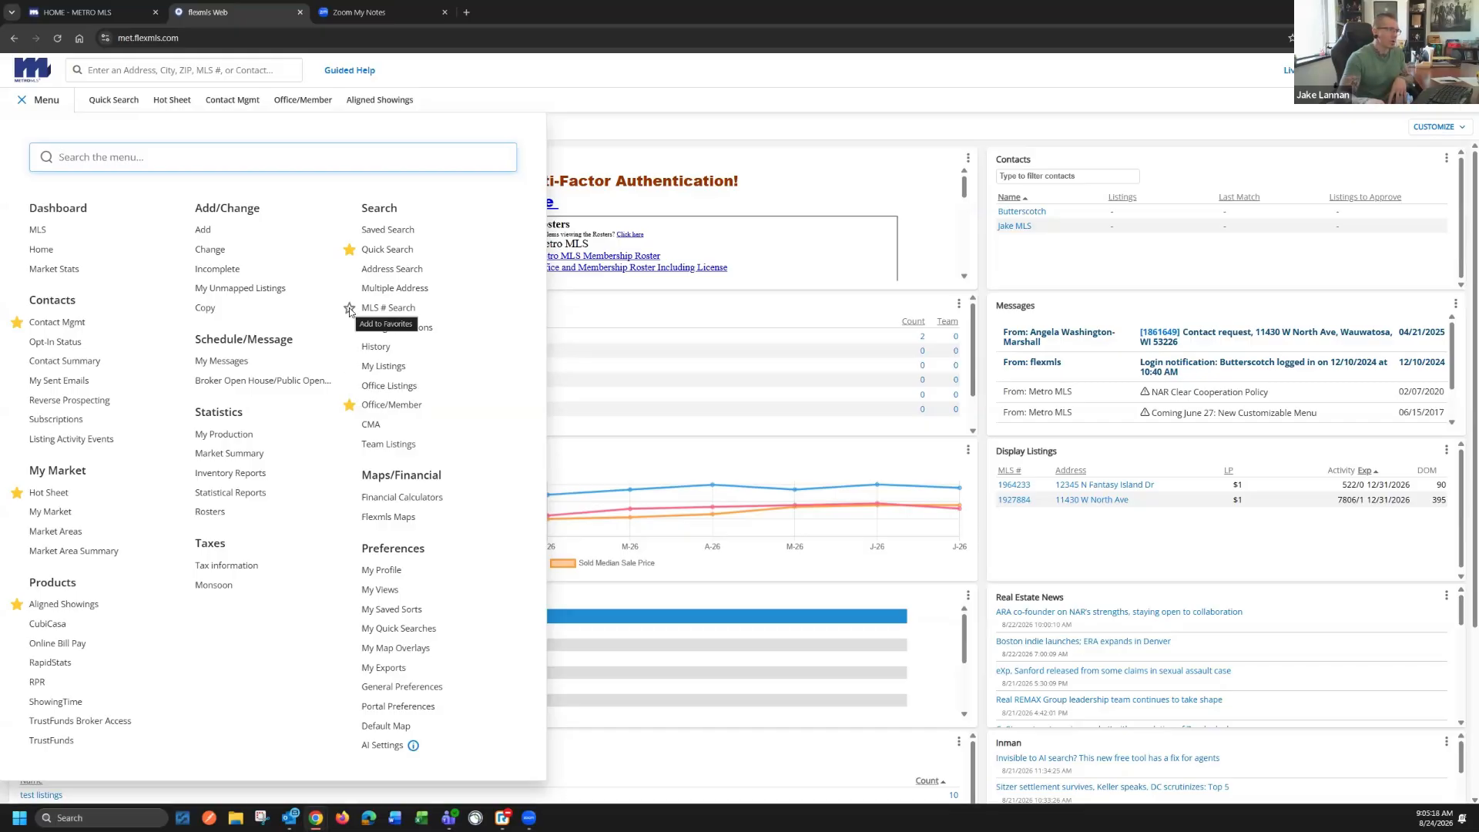
{"action": "left_click", "coordinate": [349, 309]}
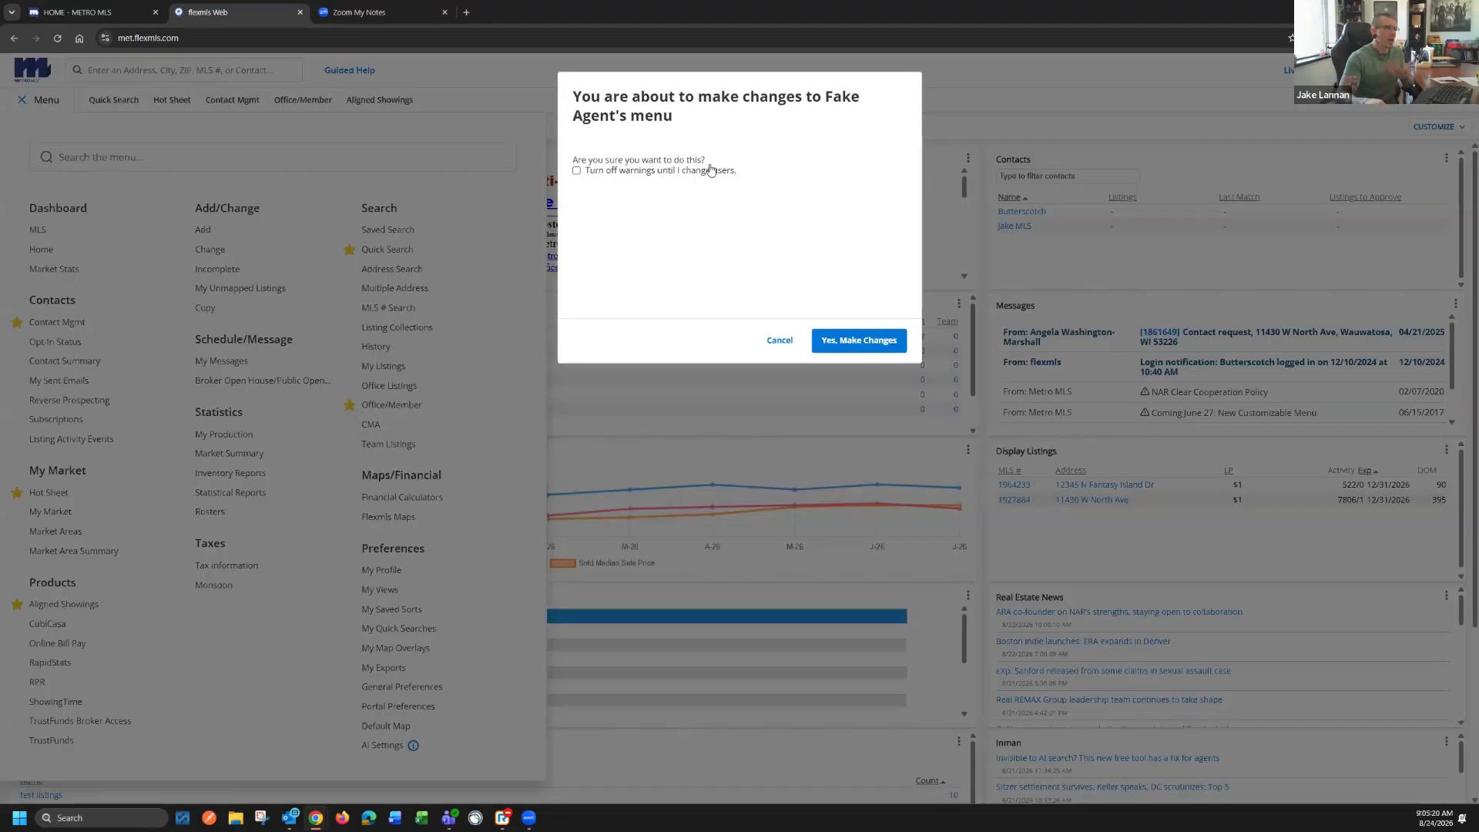
{"action": "left_click", "coordinate": [854, 346]}
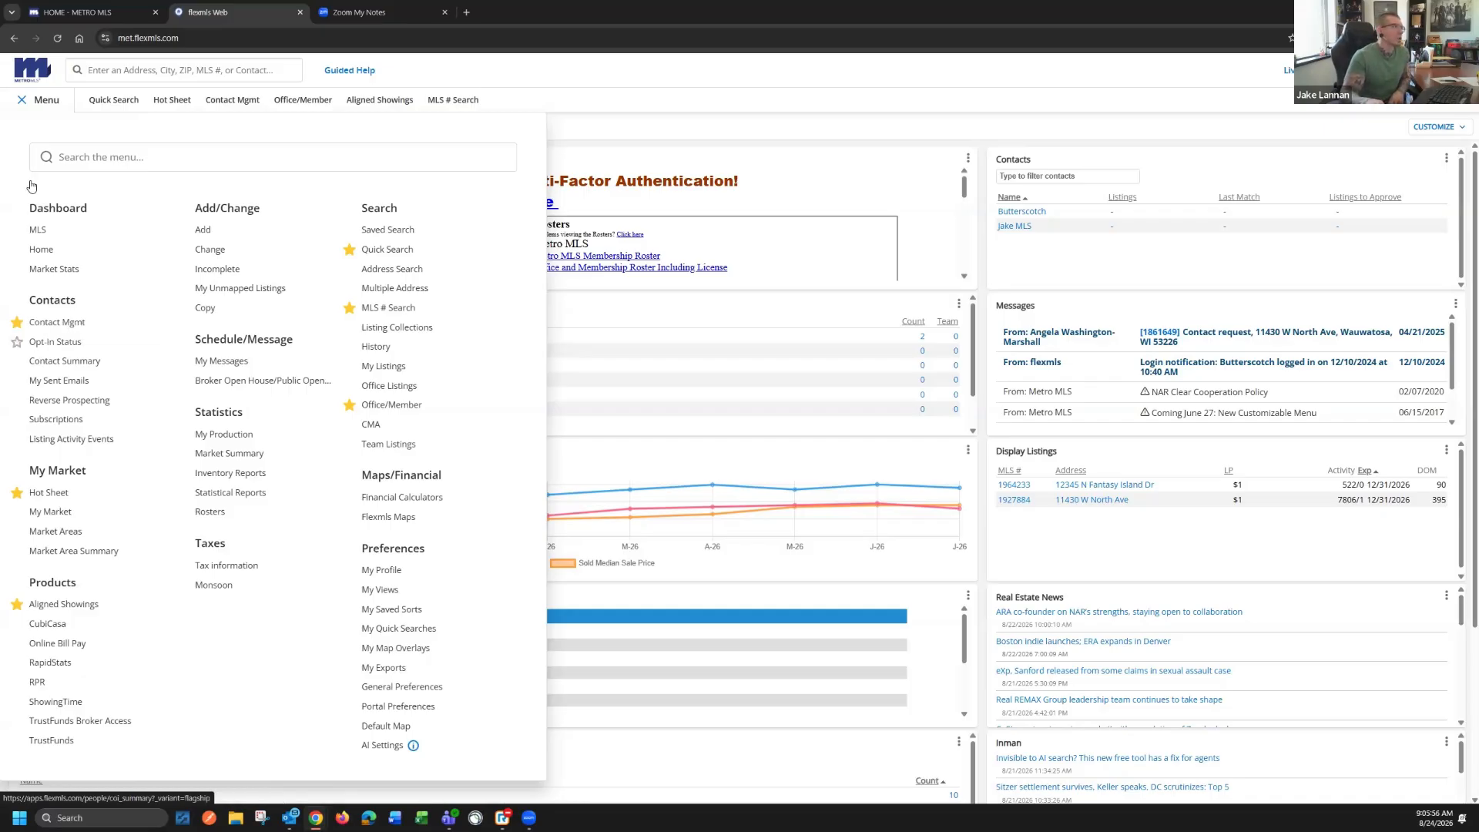
Go to Contact Management and begin adding a new contact
{"action": "left_click", "coordinate": [63, 322]}
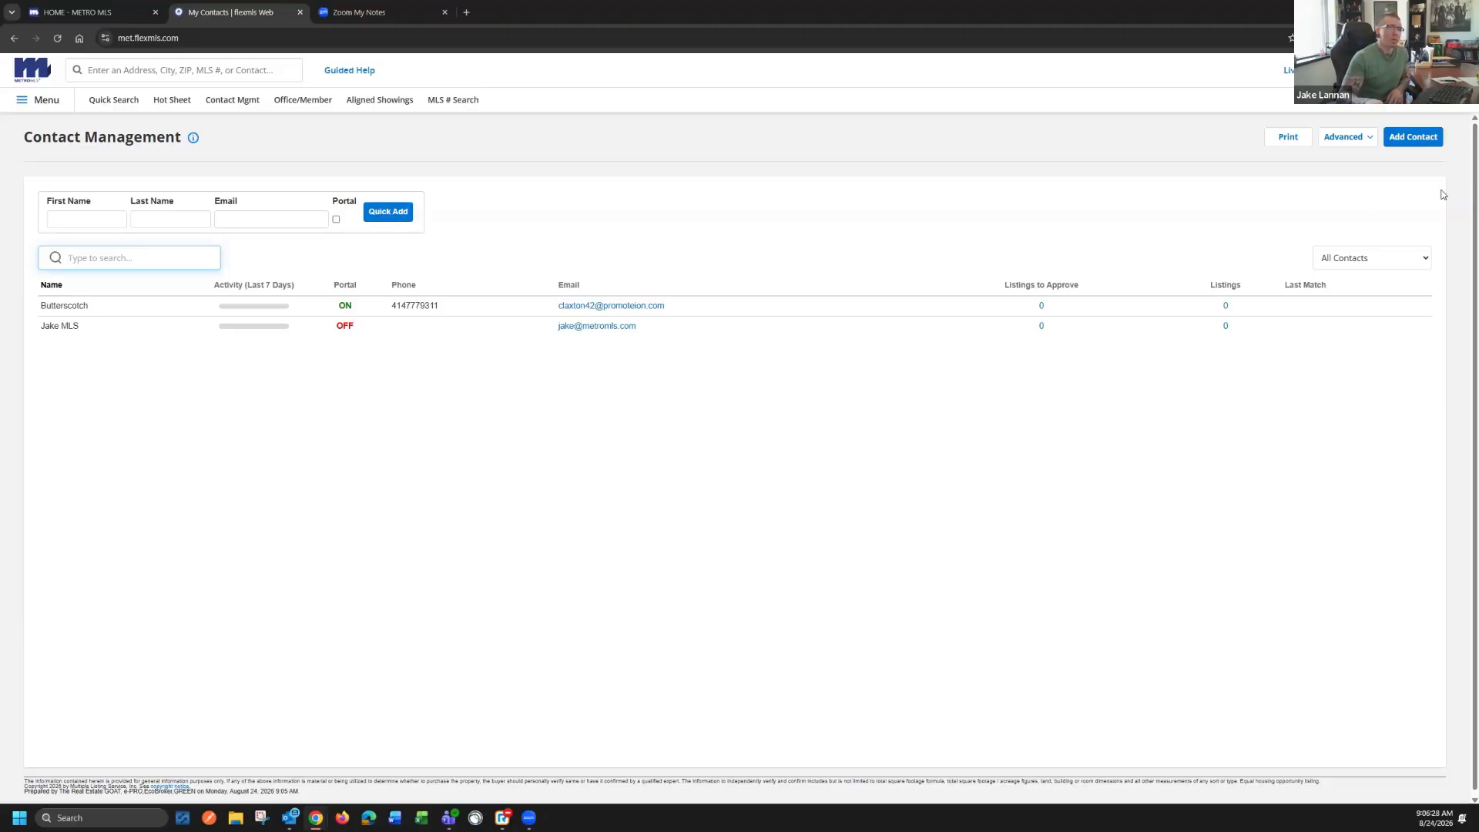
{"action": "left_click", "coordinate": [1423, 142]}
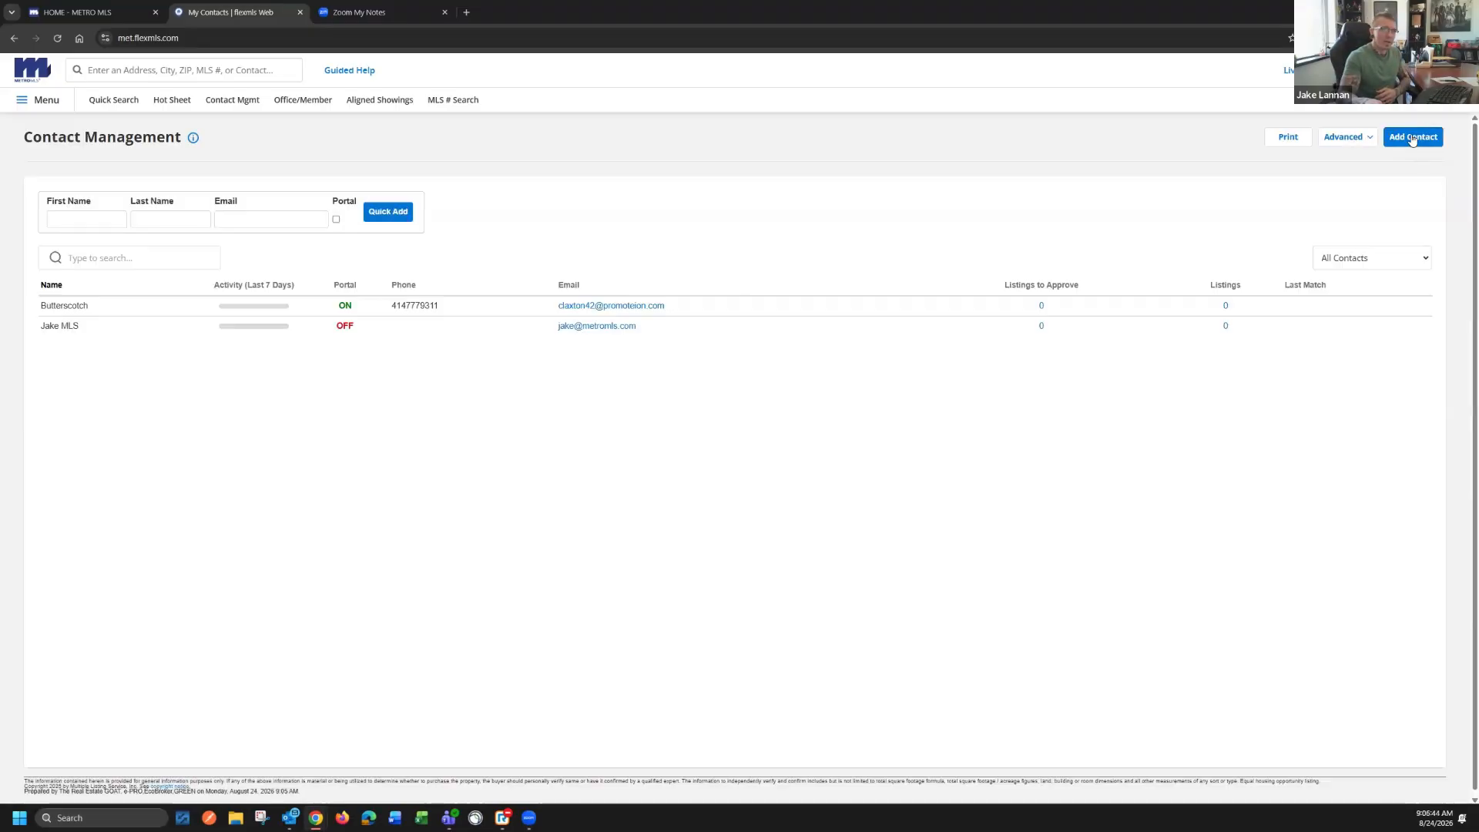
{"action": "left_click", "coordinate": [1412, 138]}
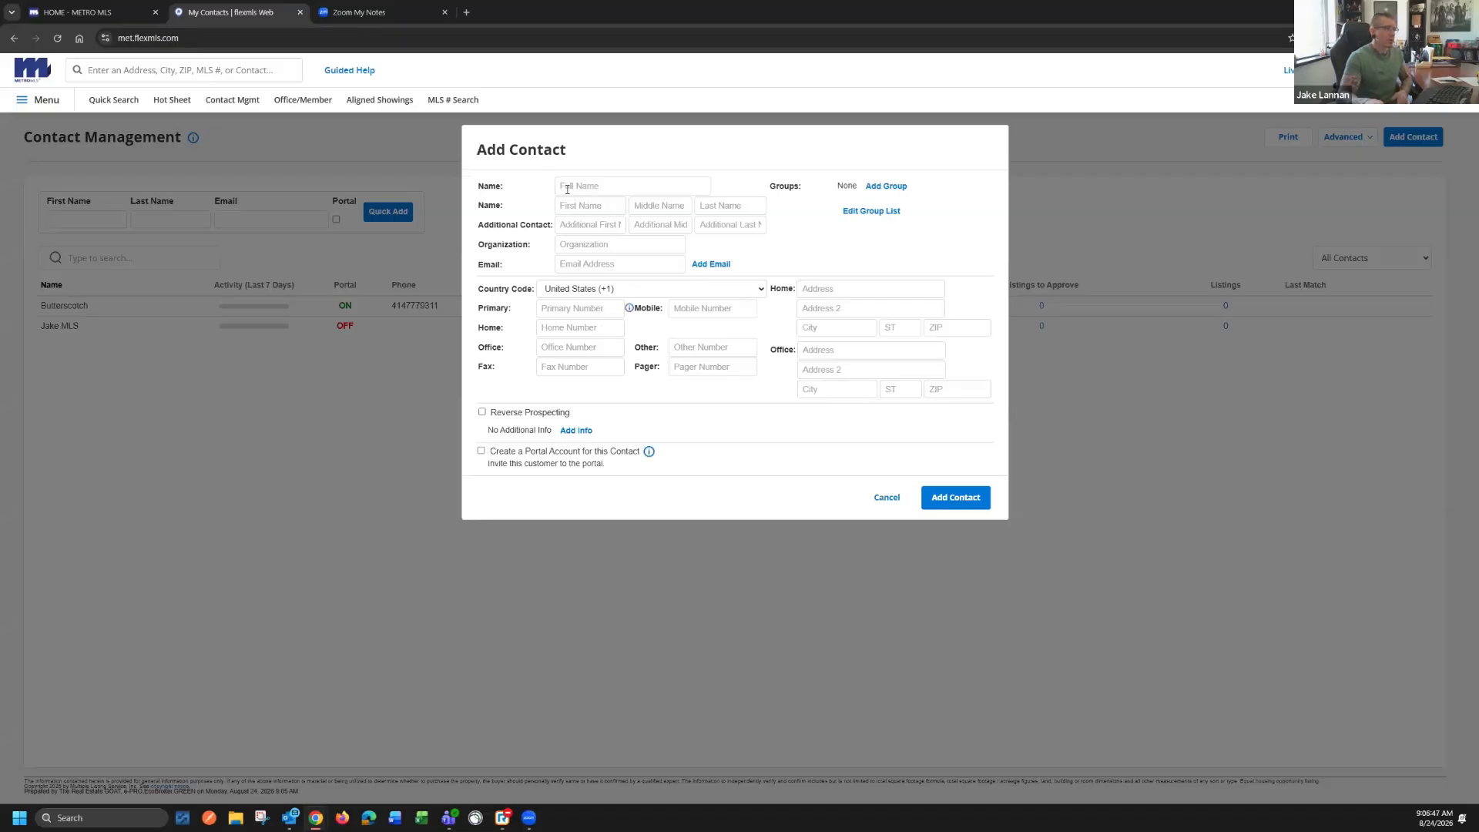
Fill in the new contact's full name, first name and last name
{"action": "left_click", "coordinate": [567, 189]}
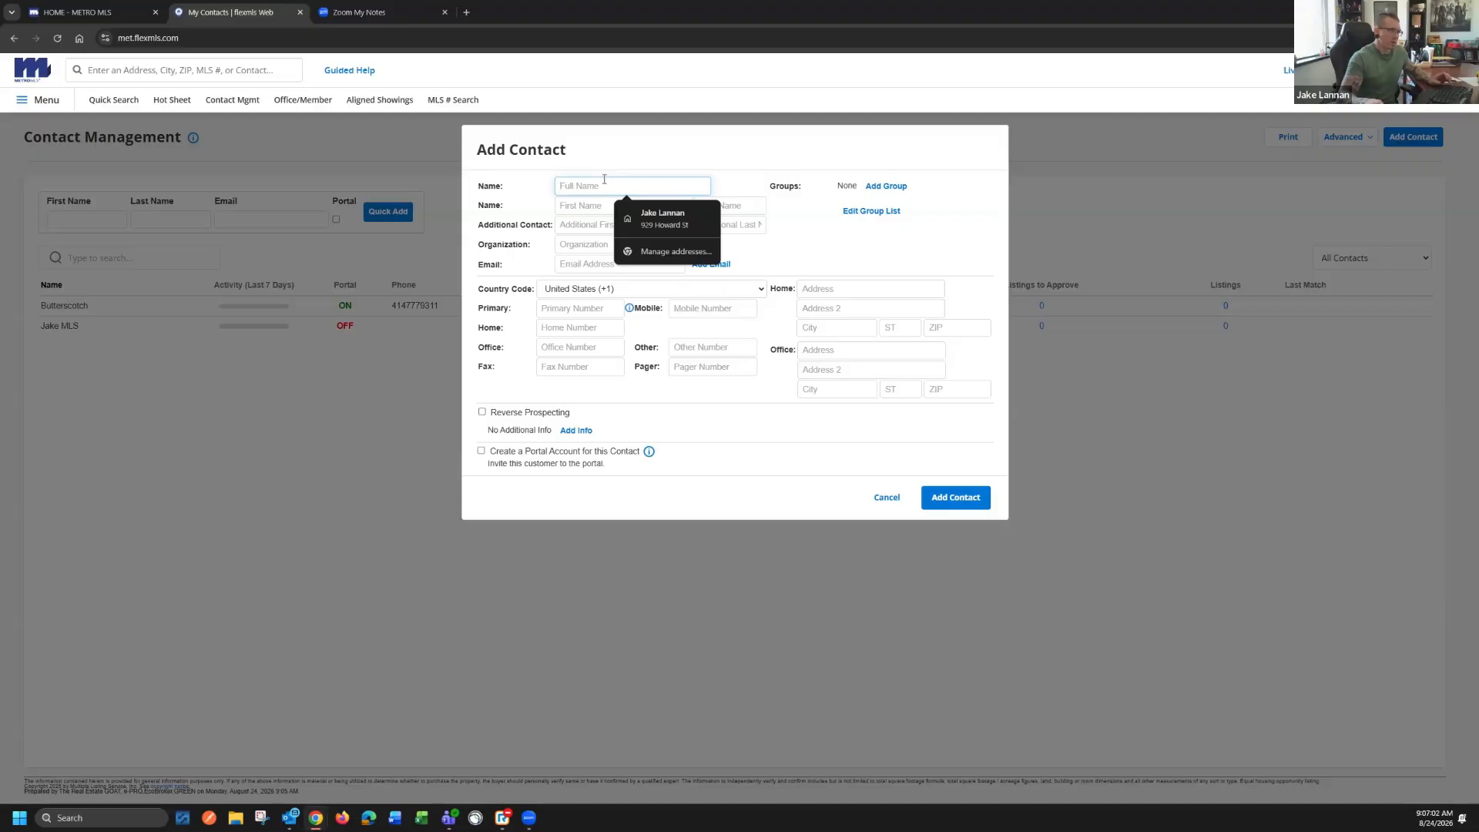
{"action": "left_click", "coordinate": [587, 208]}
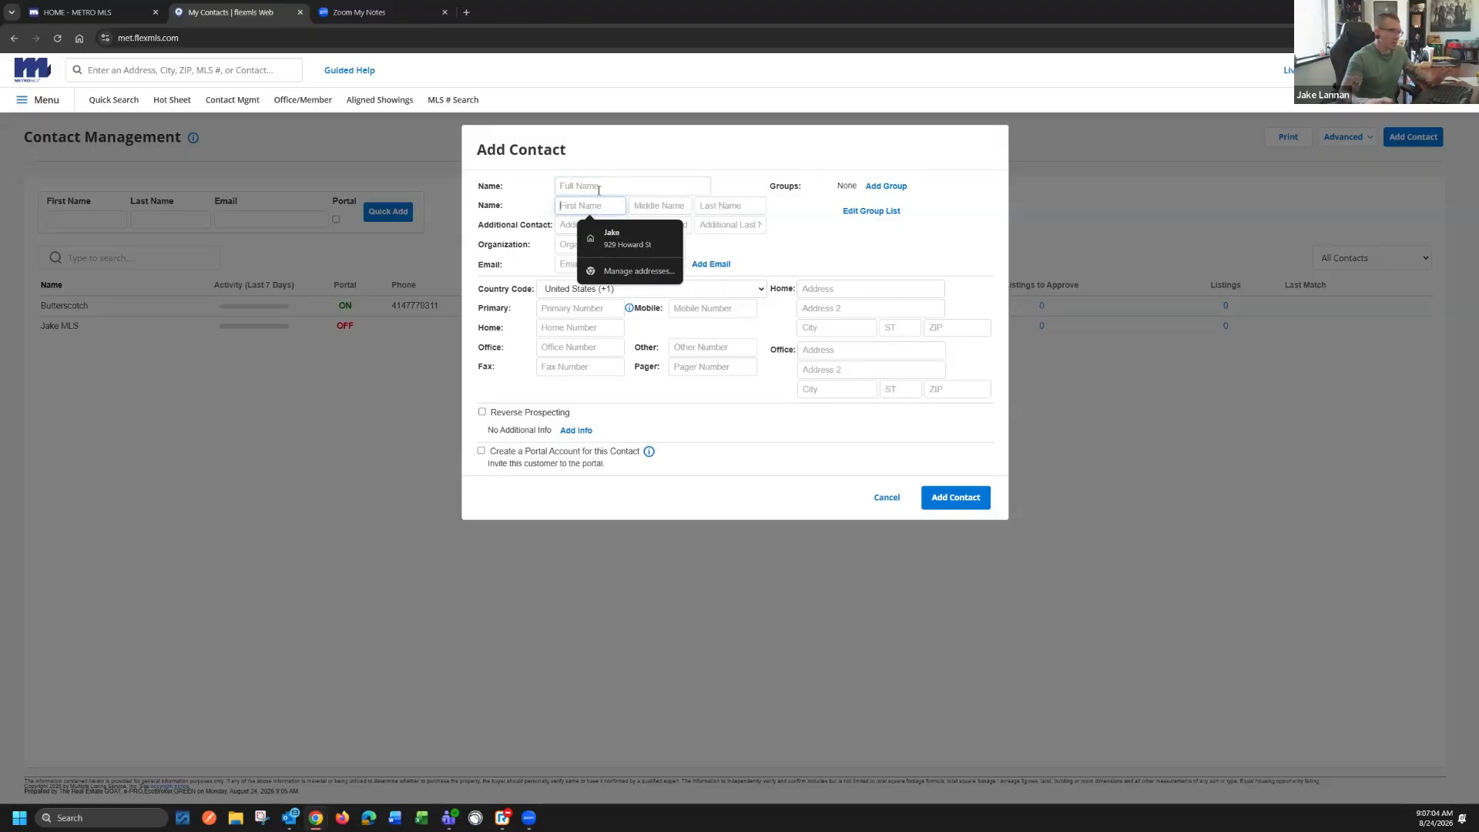
{"action": "left_click", "coordinate": [599, 187]}
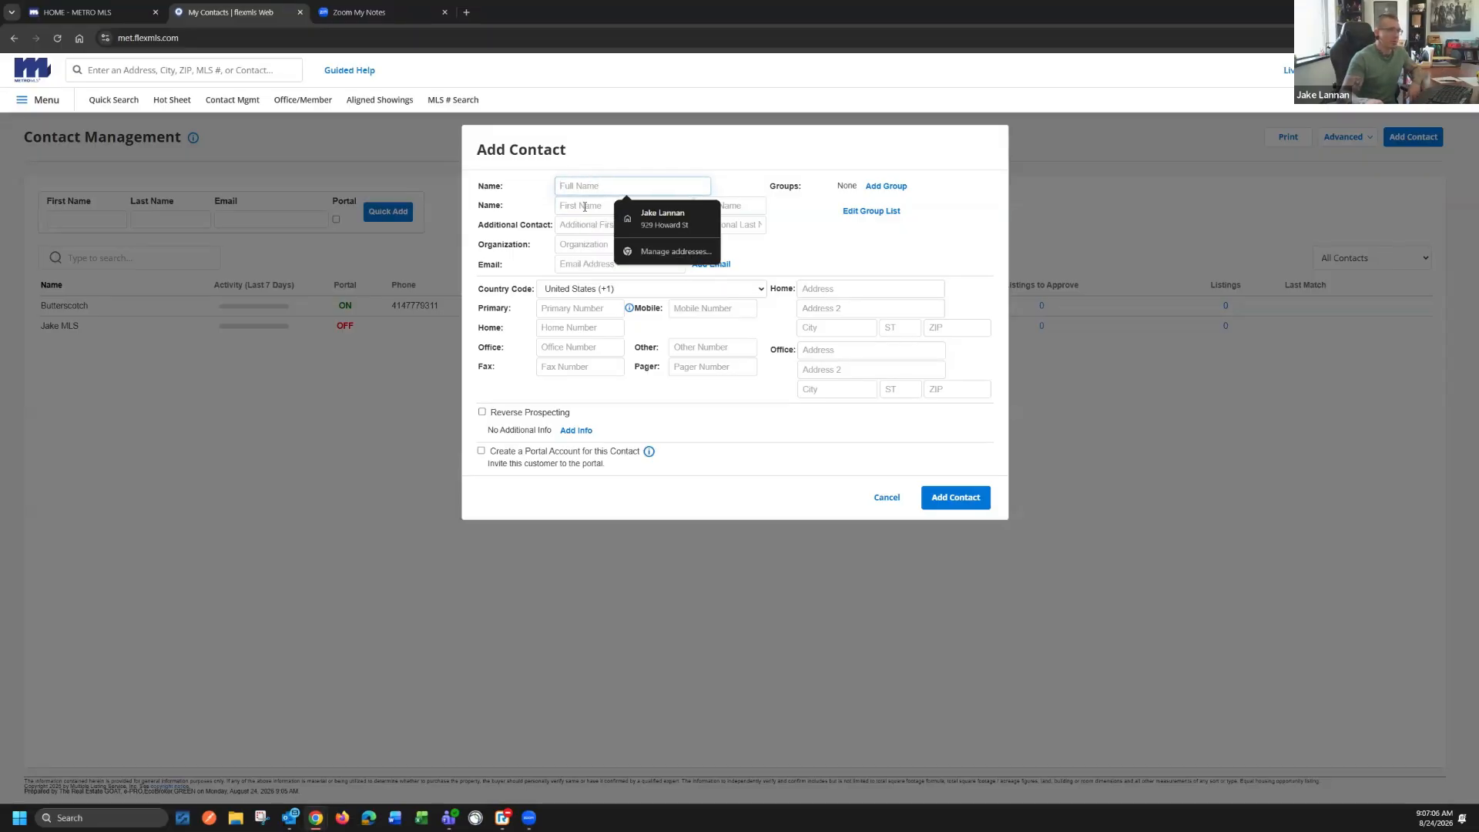
{"action": "left_click", "coordinate": [585, 206]}
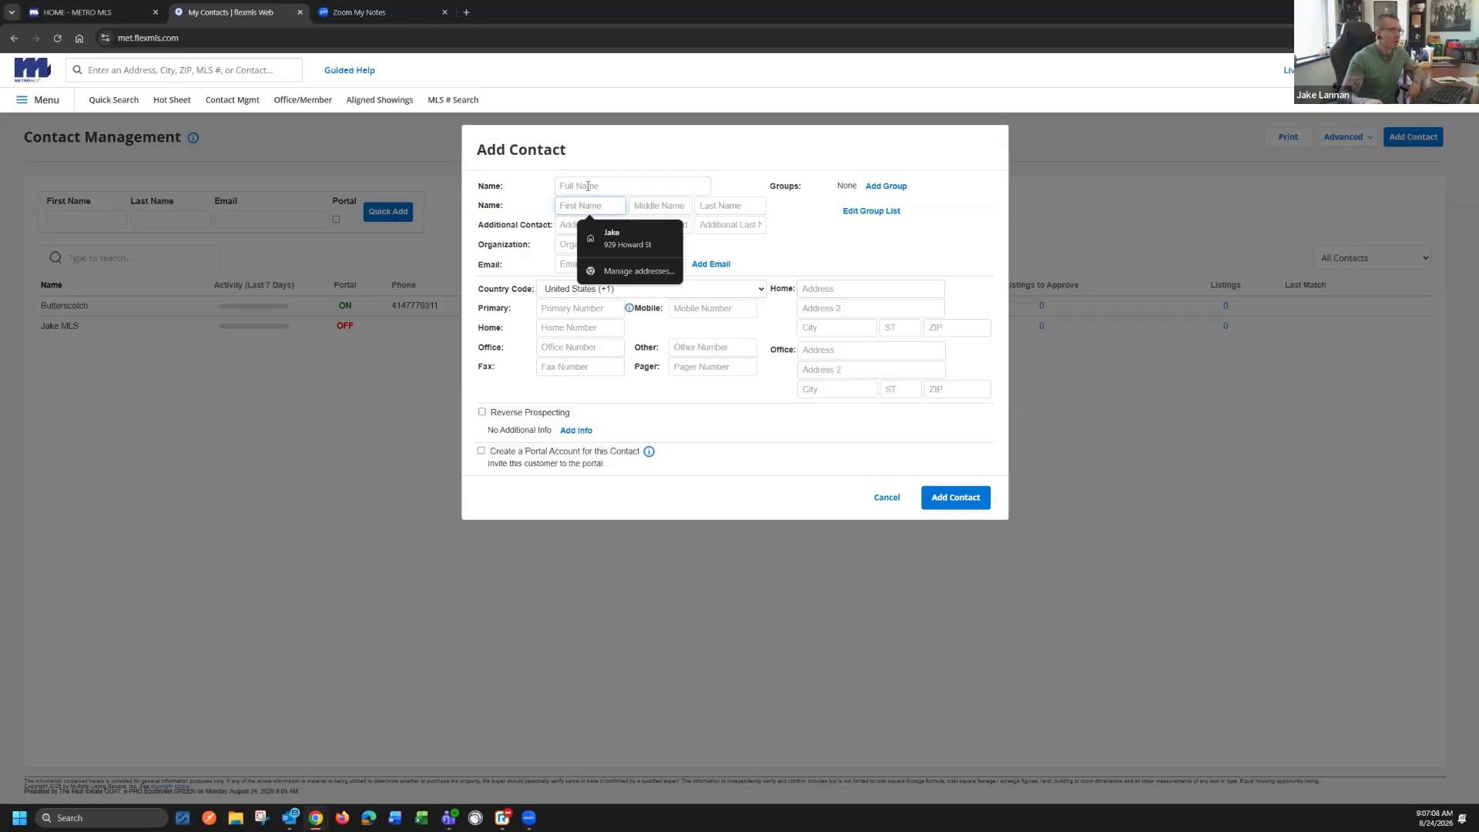
{"action": "left_click", "coordinate": [588, 185]}
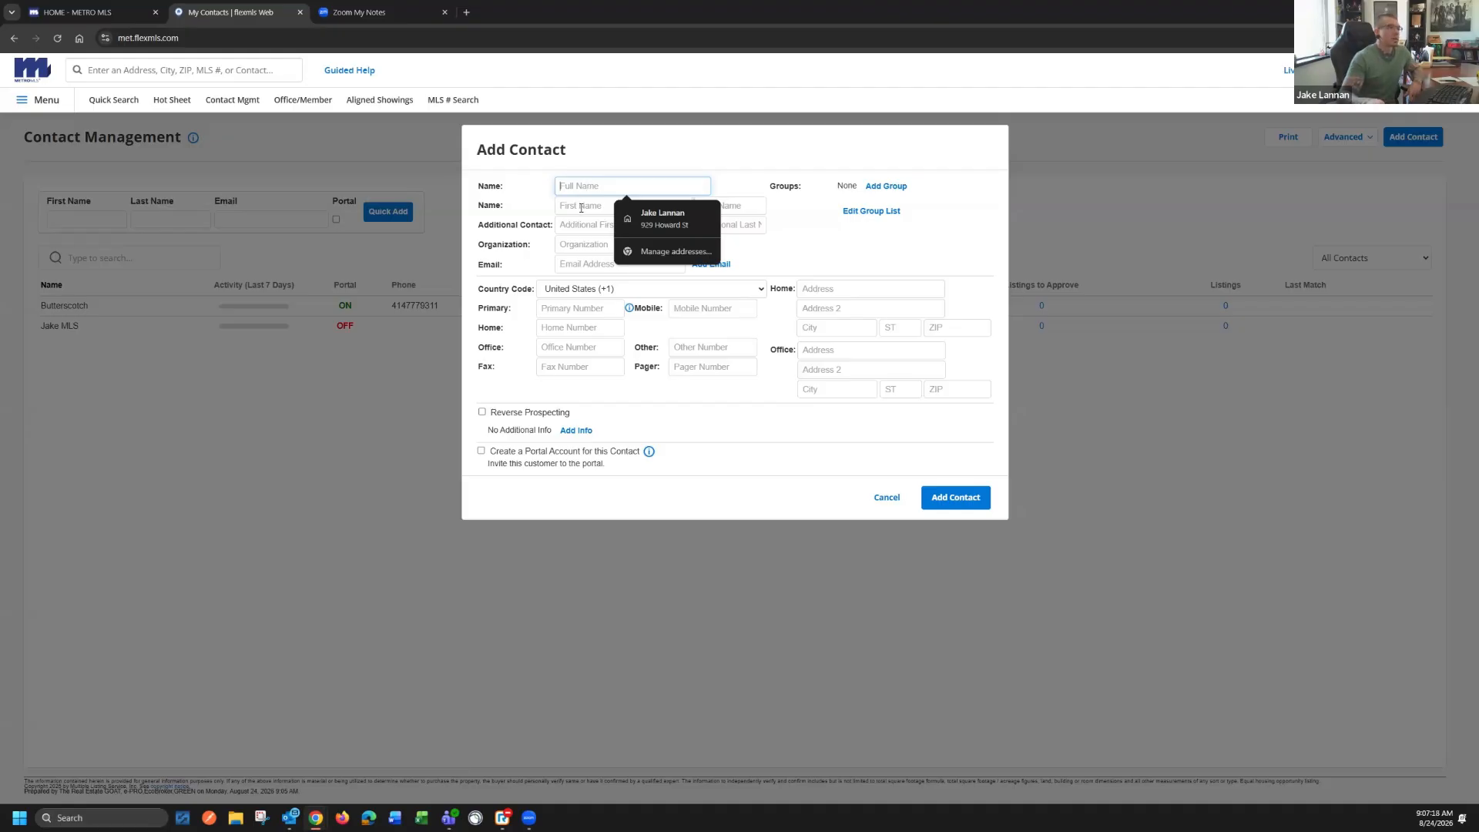
{"action": "left_click", "coordinate": [590, 206]}
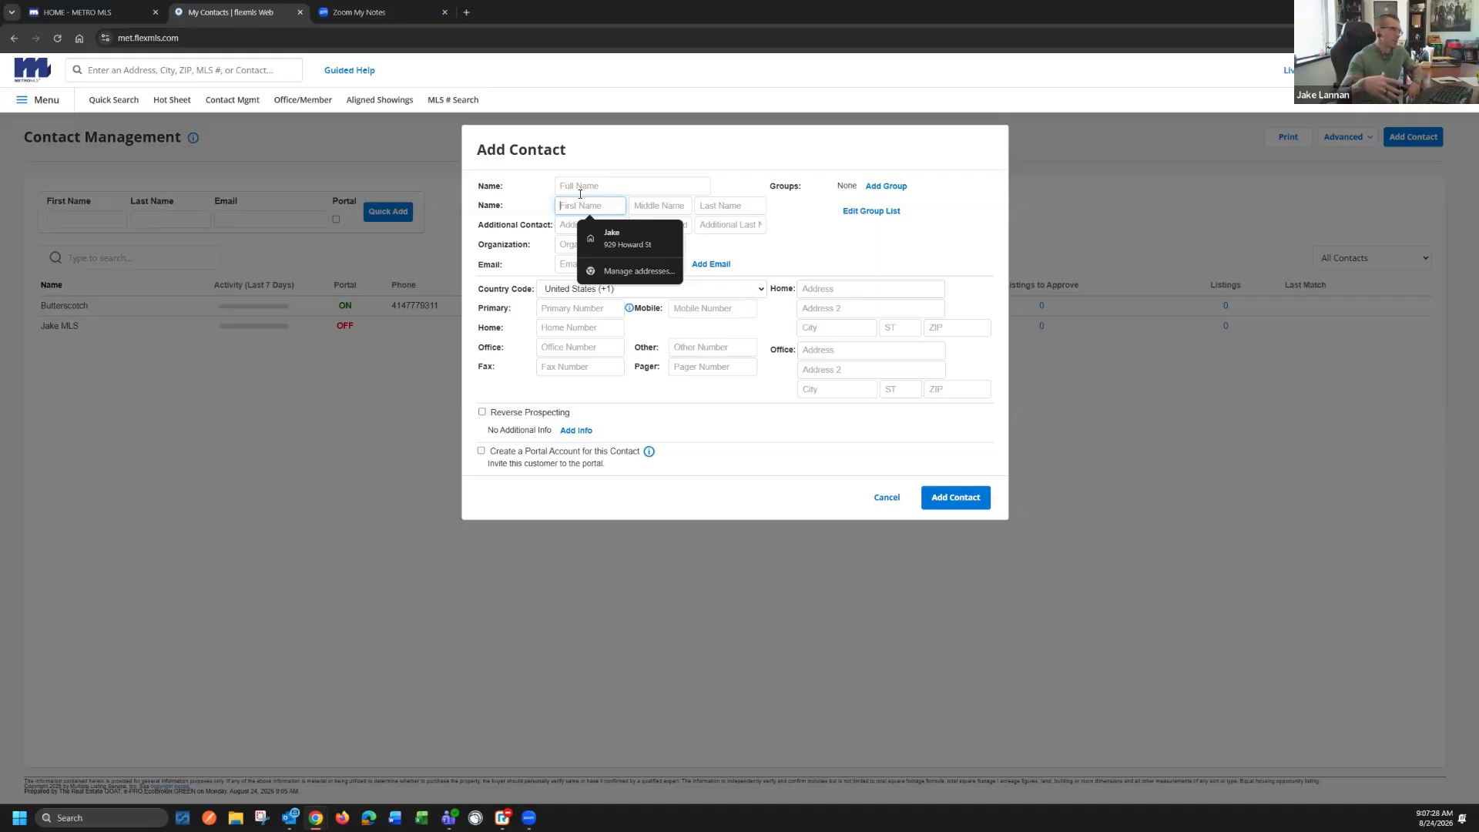
{"action": "left_click", "coordinate": [580, 187]}
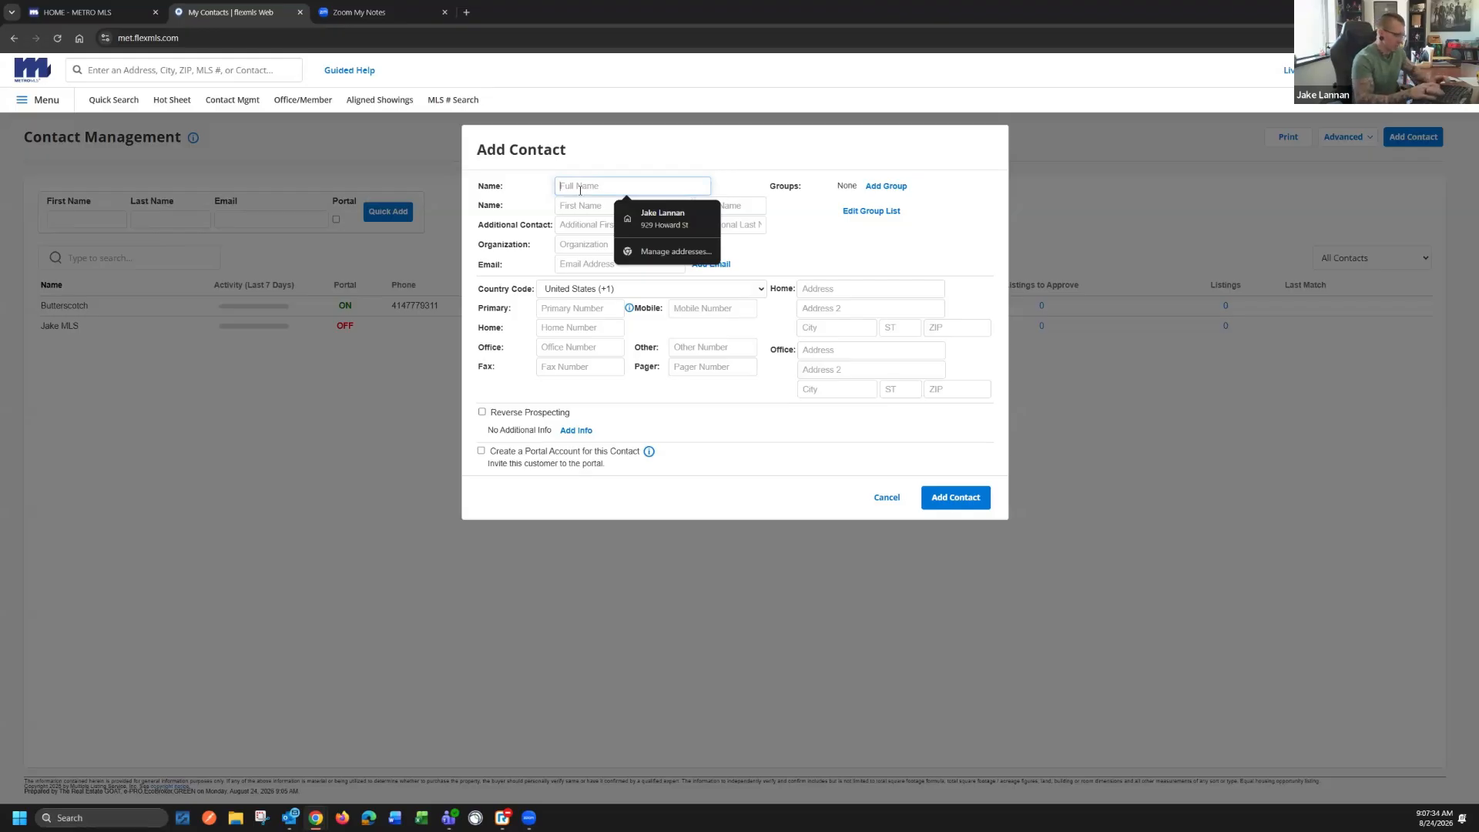
{"action": "type", "text": "John Dope"}
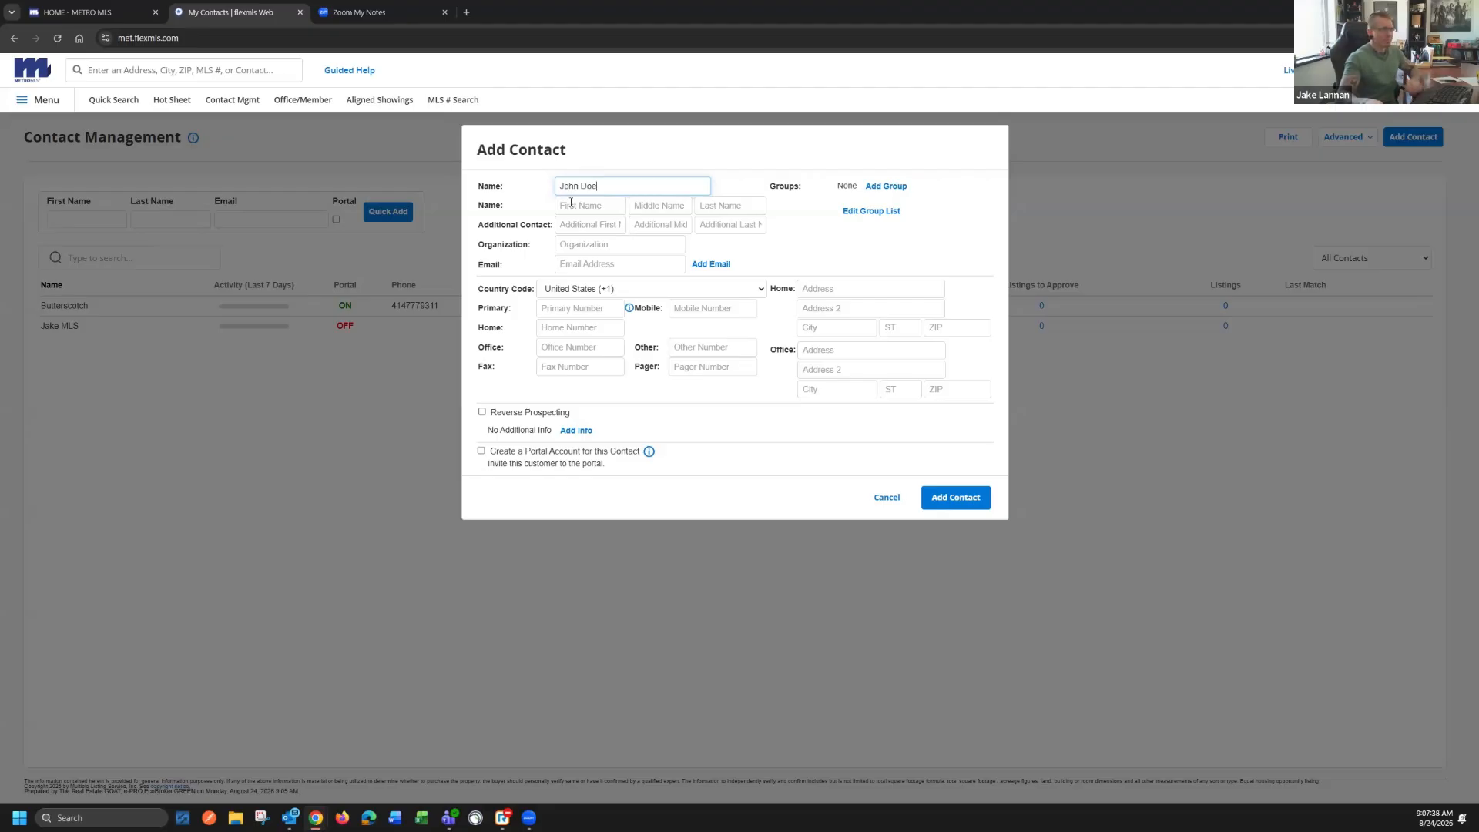
{"action": "left_click", "coordinate": [571, 203]}
{"action": "type", "text": "John"}
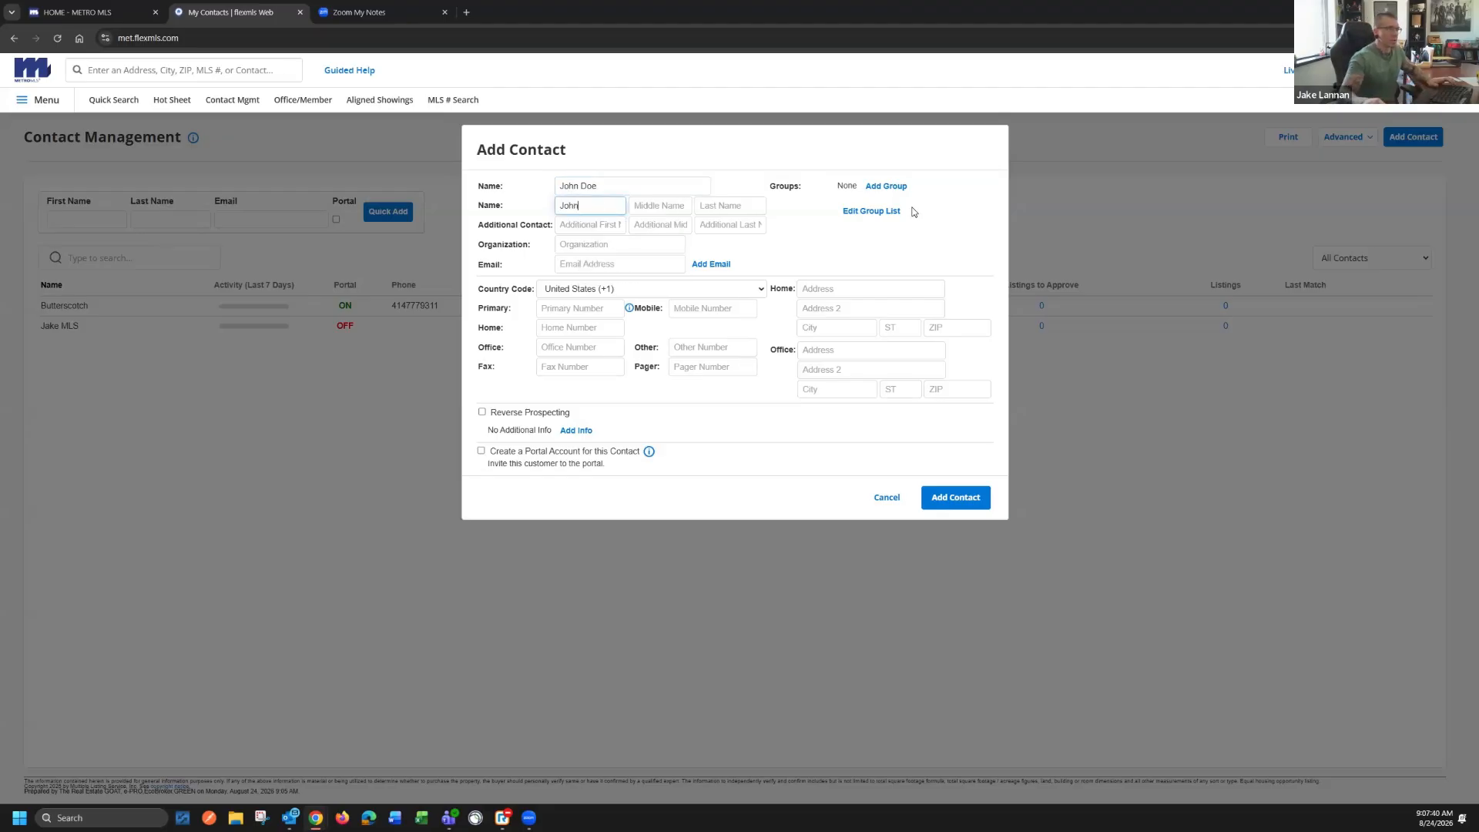
{"action": "type", "text": "Doe"}
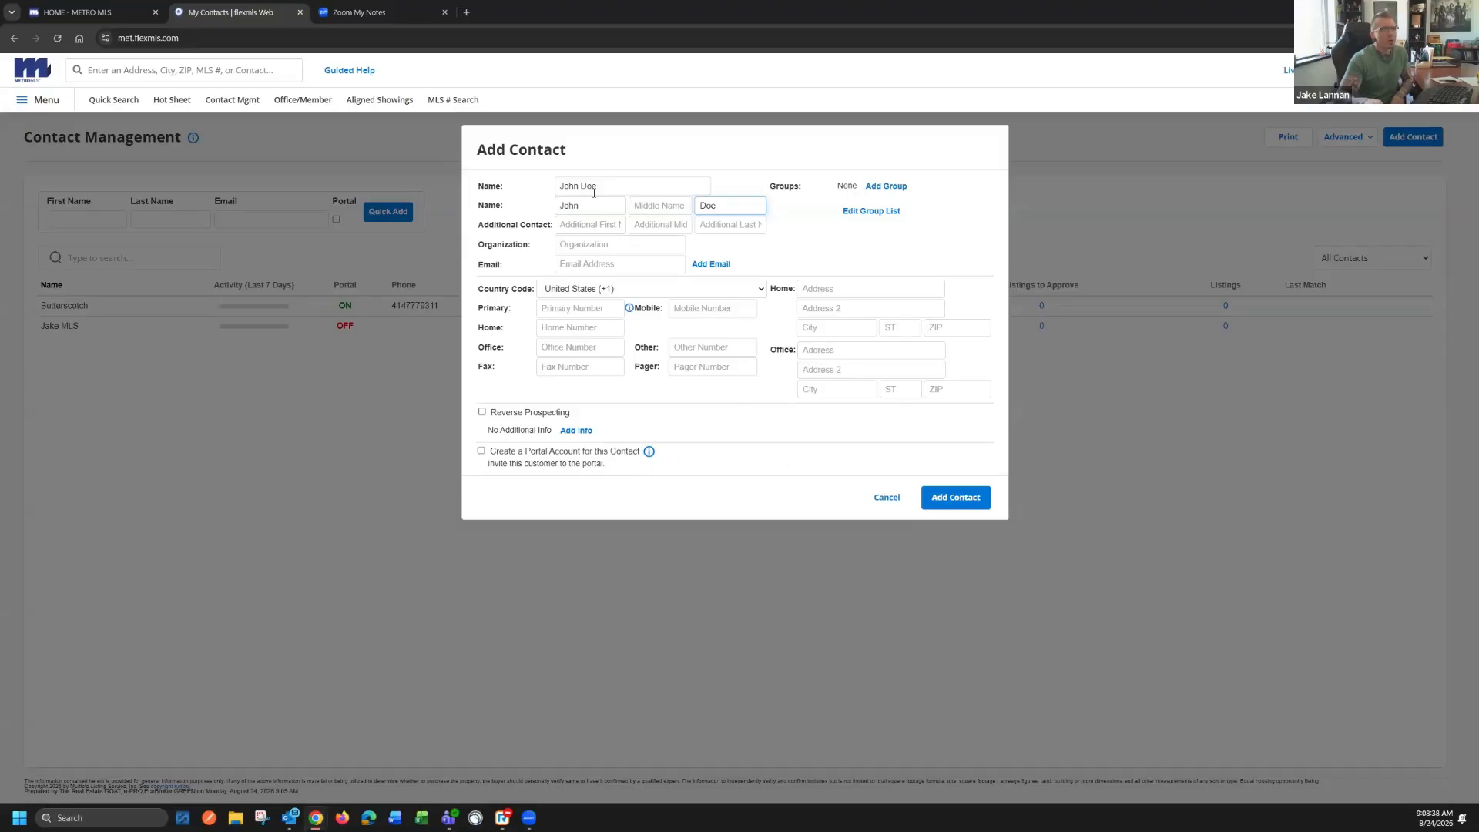
Enter the contact's email address and save the new contact without creating a portal account
{"action": "left_click", "coordinate": [598, 263]}
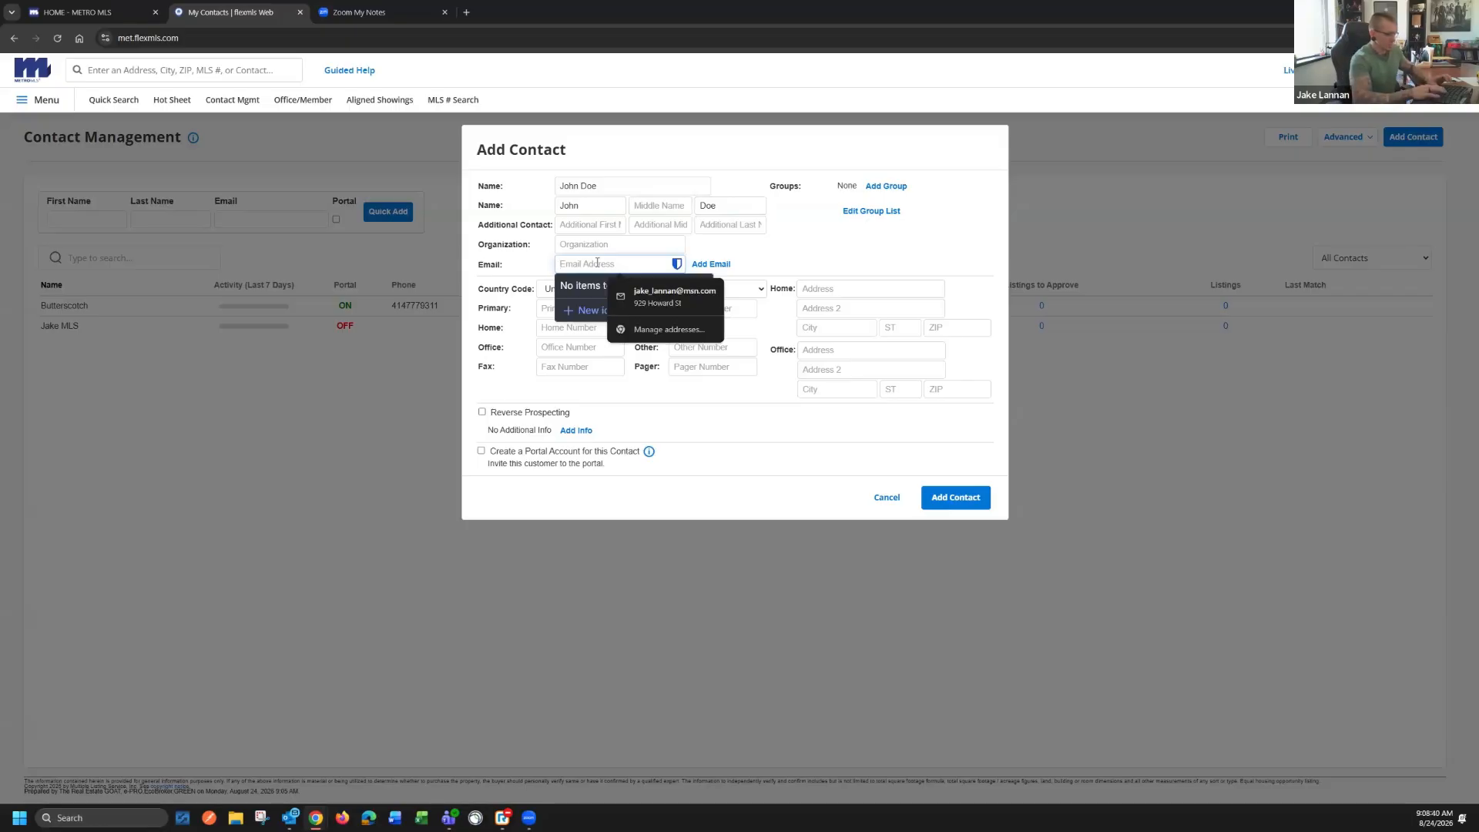
{"action": "type", "text": "johndoe"}
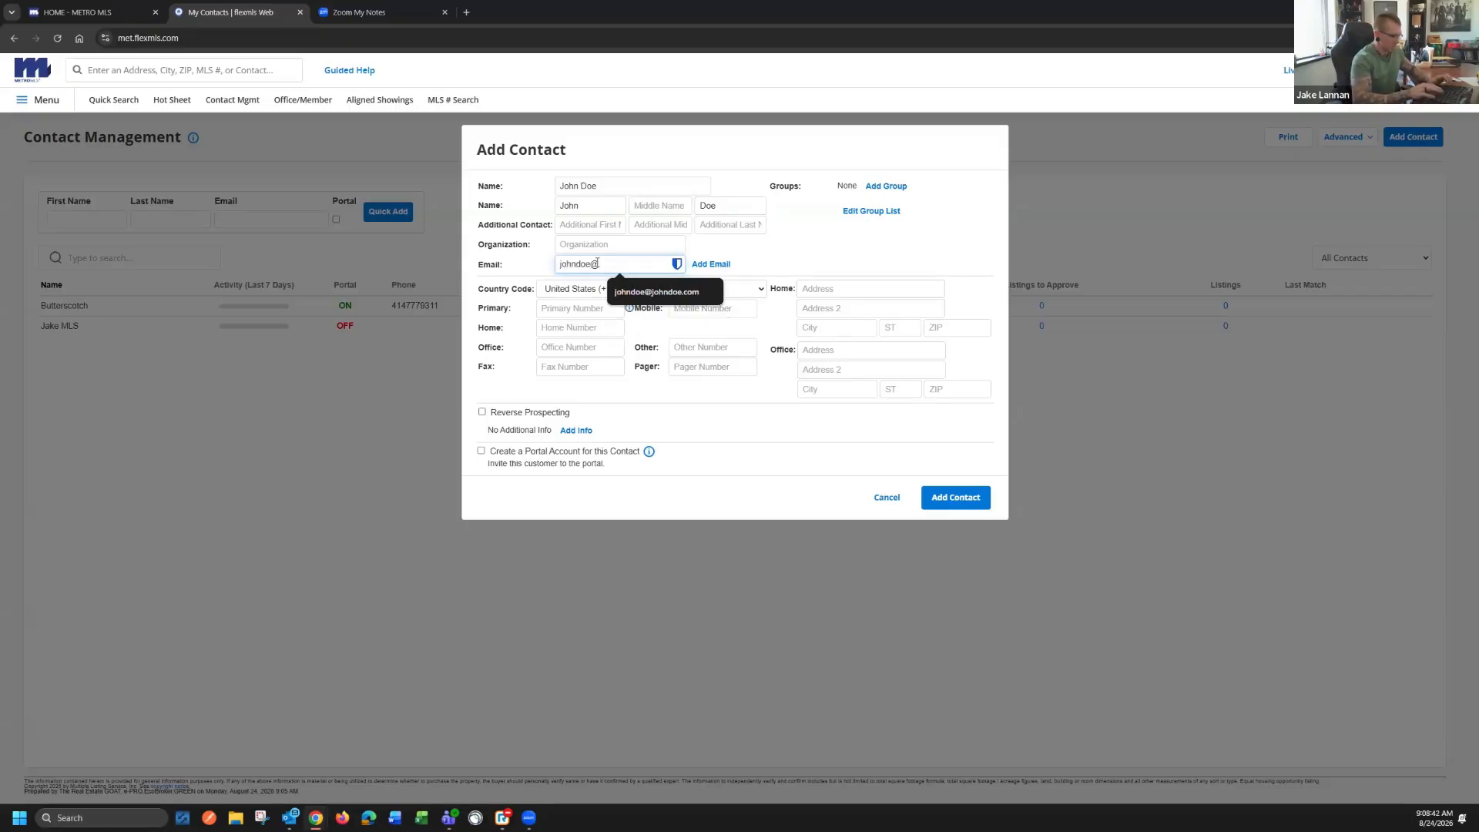
{"action": "type", "text": "@mls.com"}
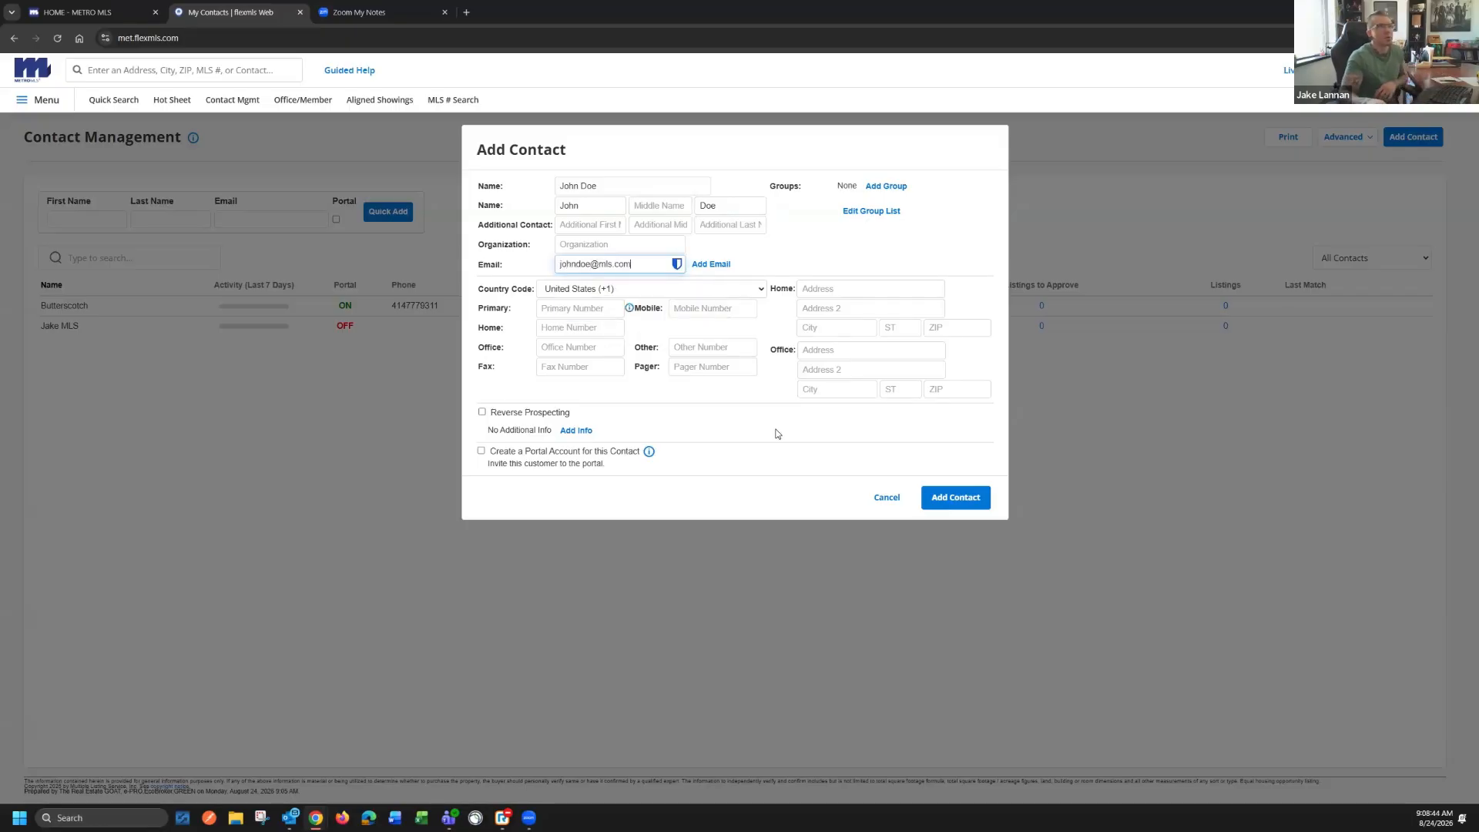
{"action": "left_click", "coordinate": [959, 495]}
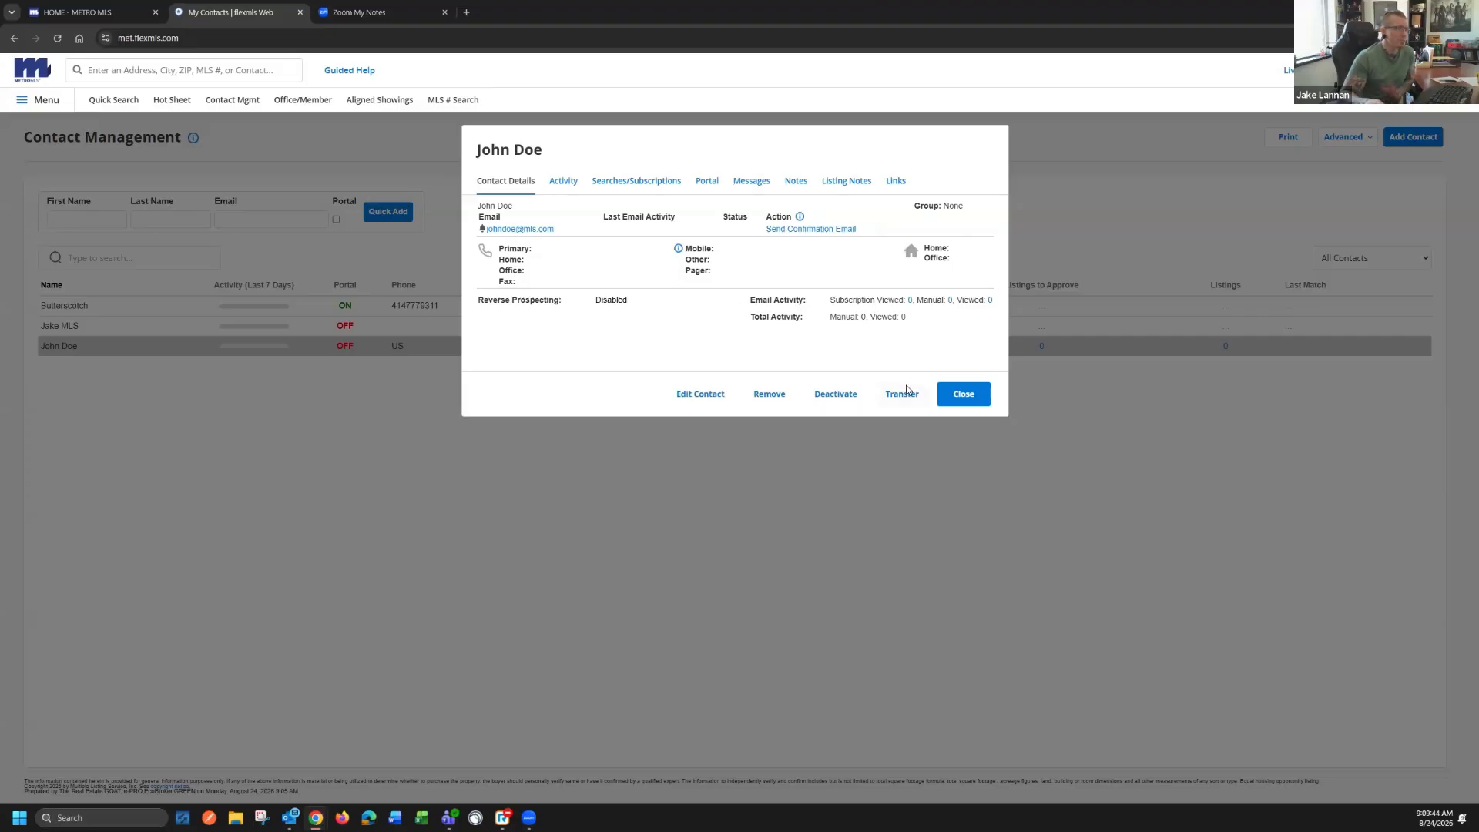
Start adding a search to the new contact's searches and subscriptions by creating a new quick search instead of attaching a saved one
{"action": "left_click", "coordinate": [627, 185]}
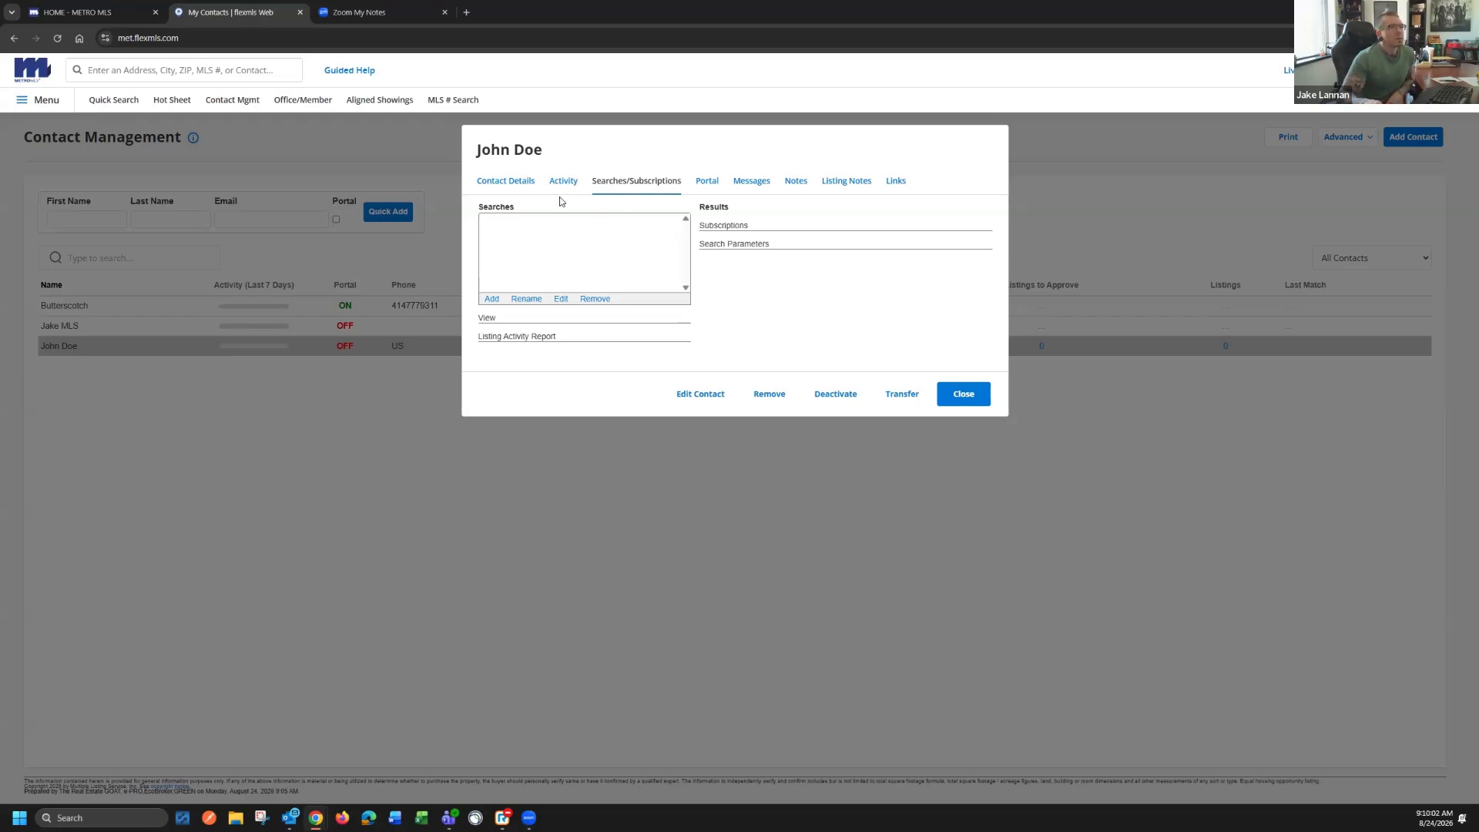
{"action": "left_click", "coordinate": [496, 301]}
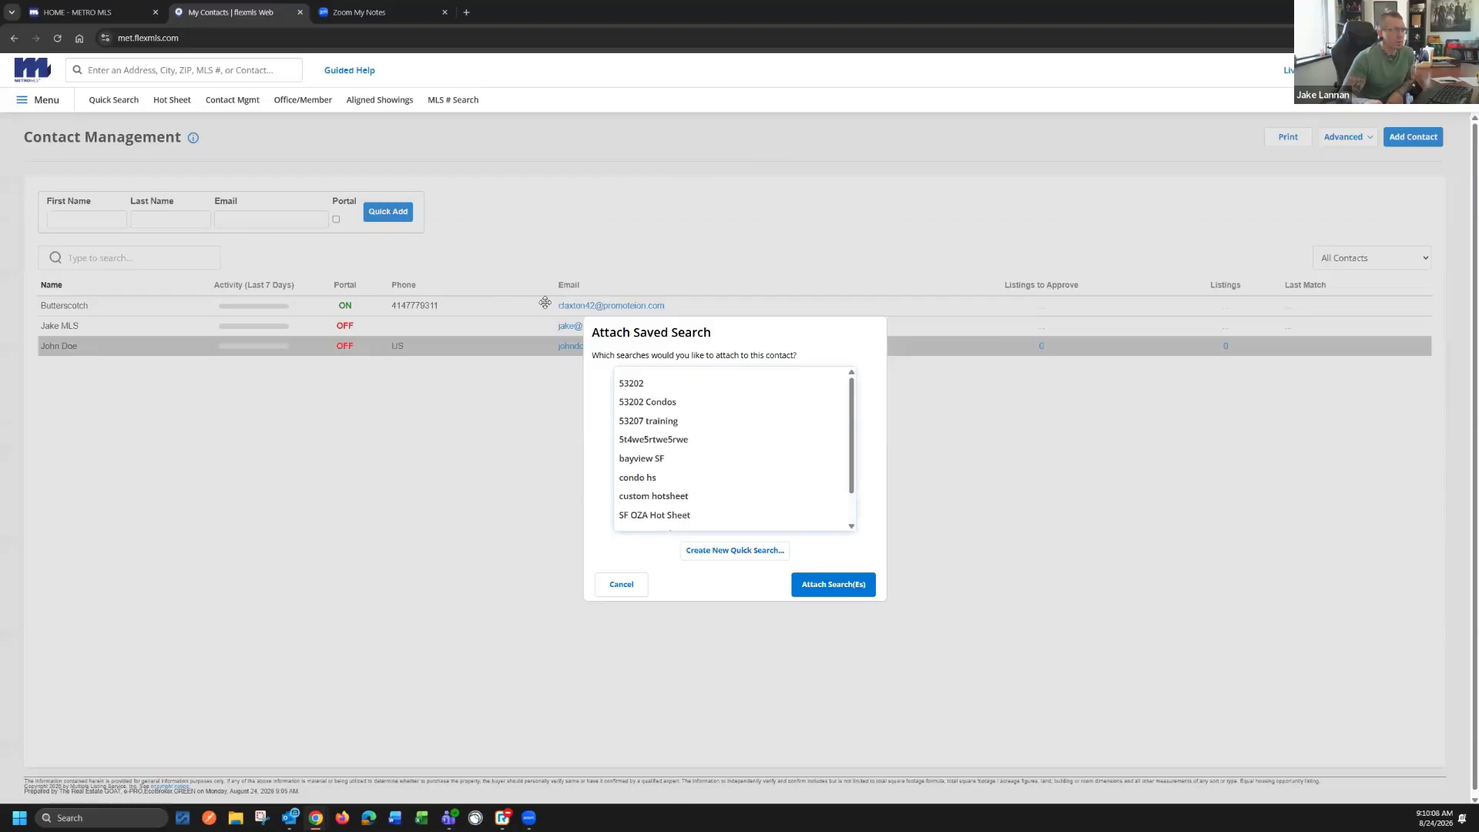
{"action": "left_click", "coordinate": [727, 480]}
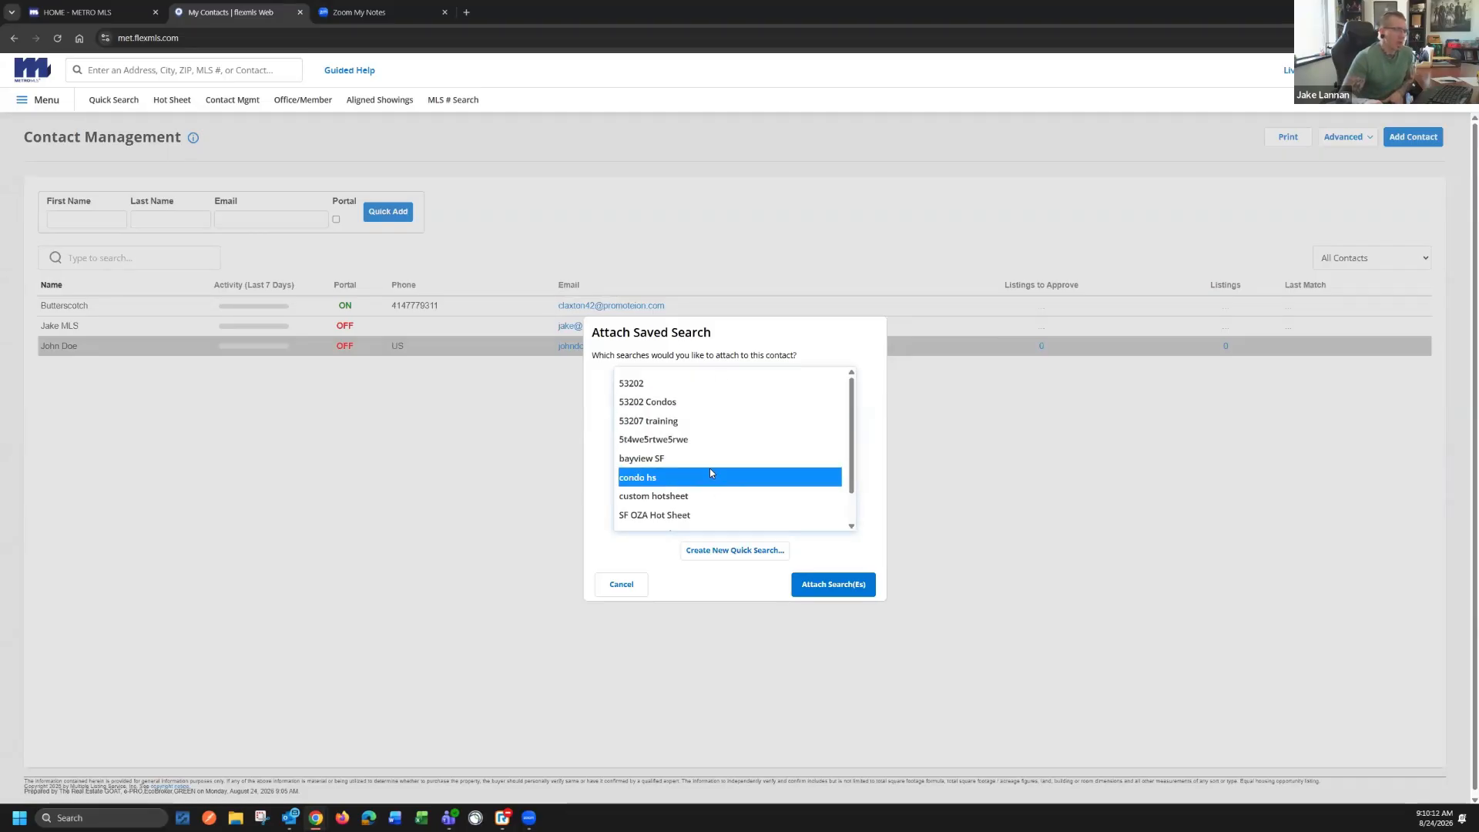
{"action": "left_click", "coordinate": [747, 552]}
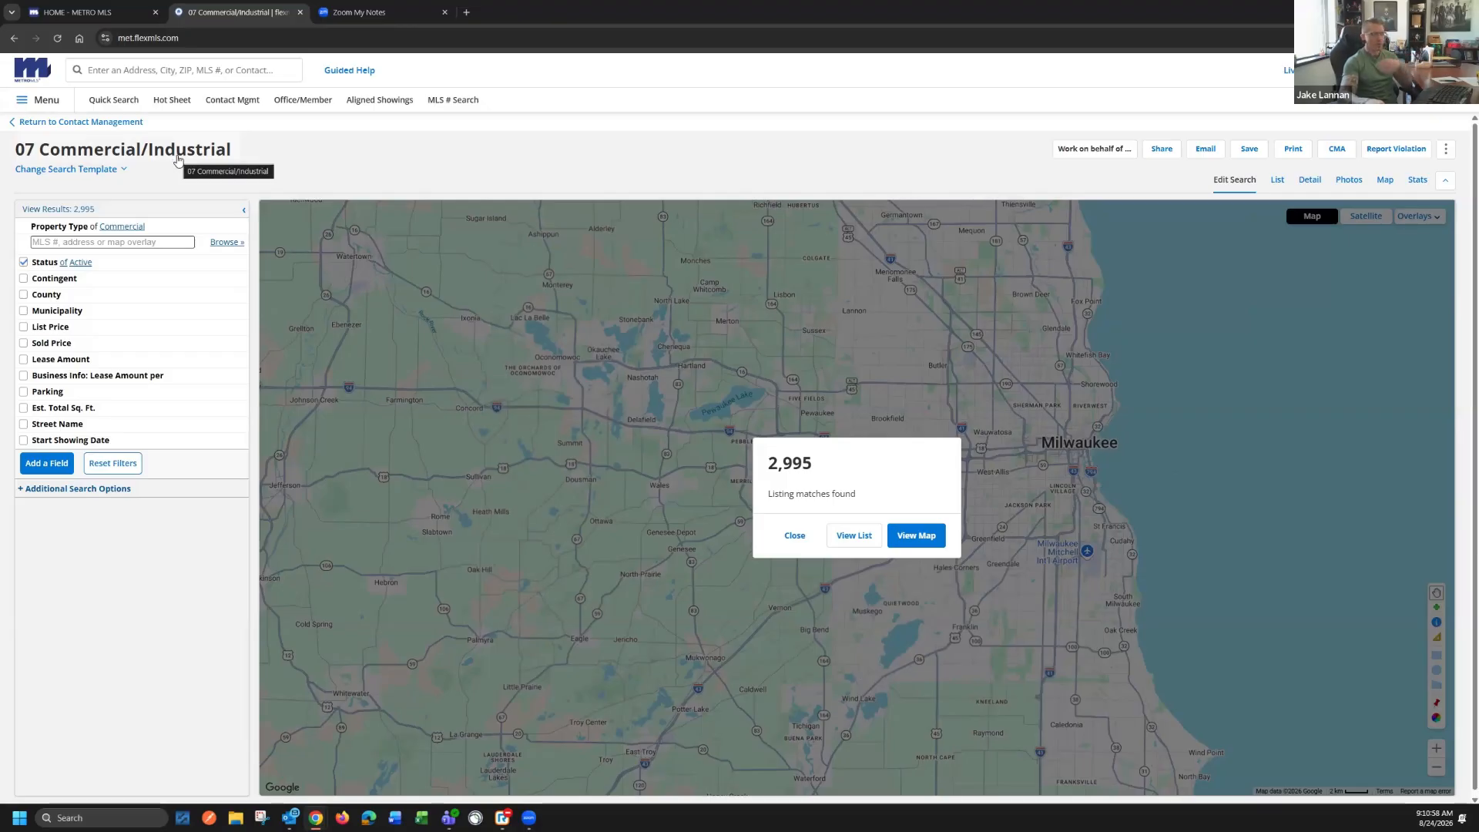
Change the quick search template to 01 Single Family
{"action": "left_click", "coordinate": [132, 157]}
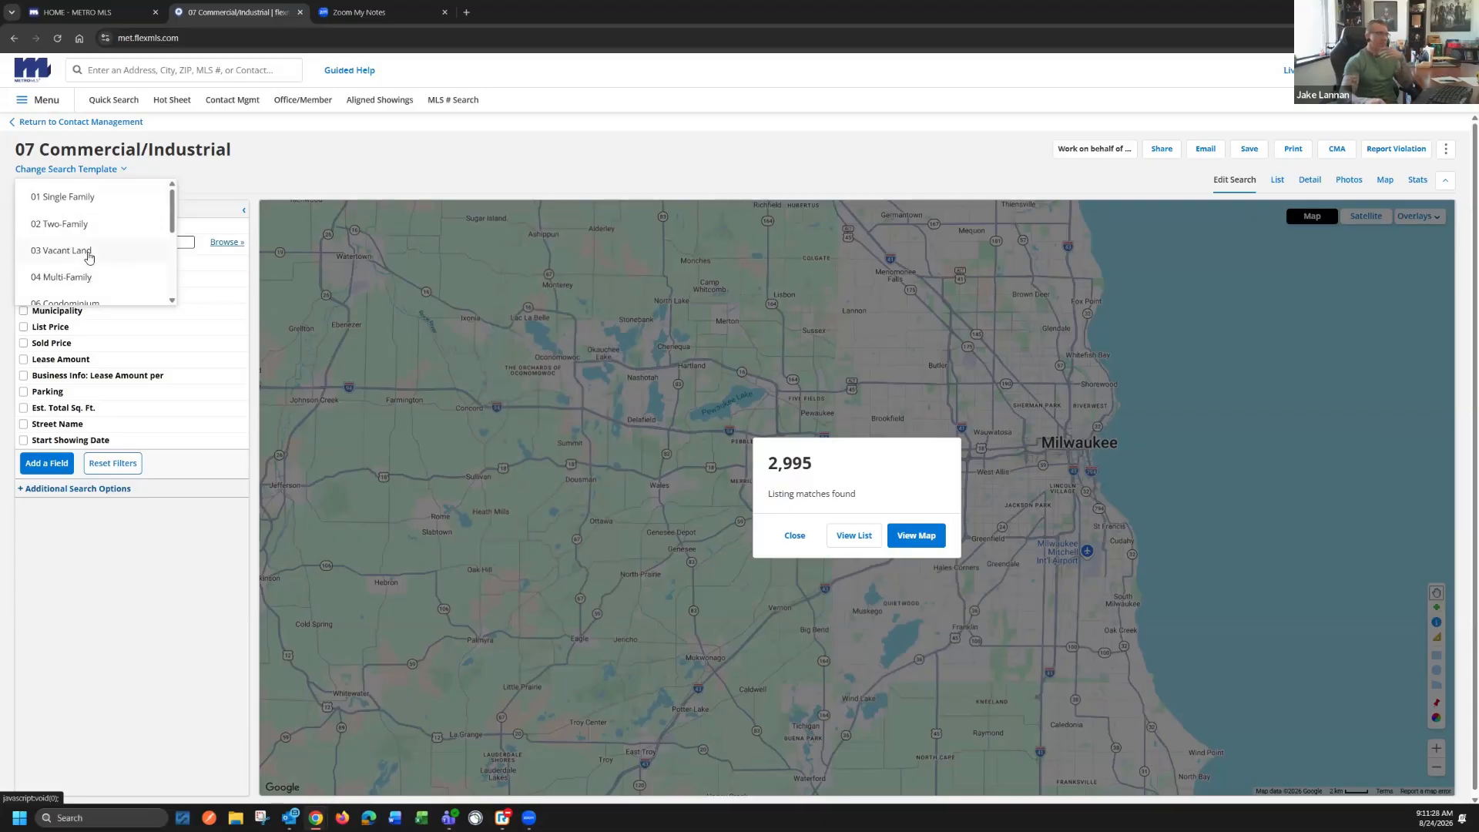
{"action": "scroll", "coordinate": [89, 255], "scroll_direction": "down", "scroll_amount": 1}
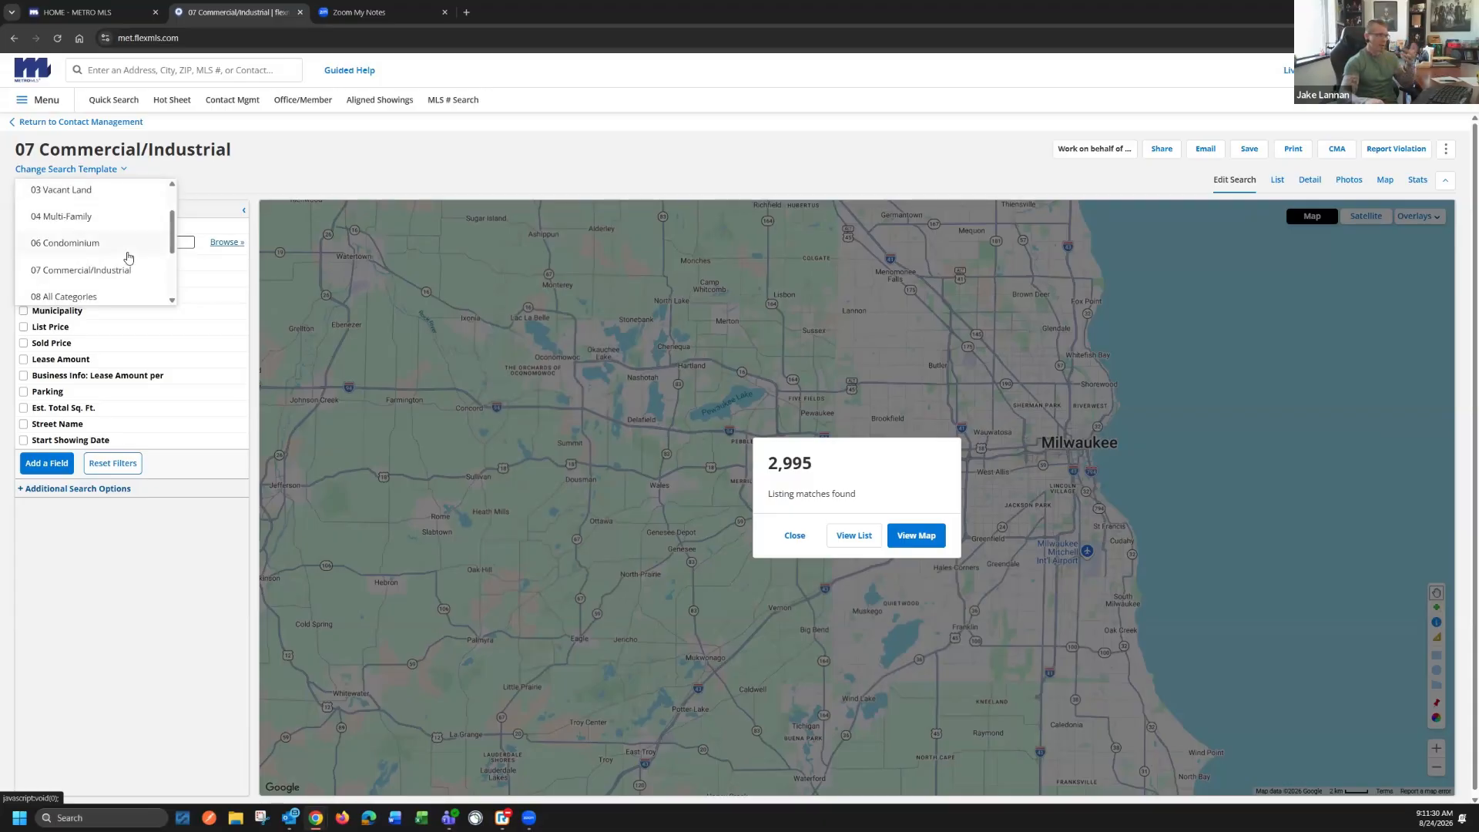
{"action": "scroll", "coordinate": [122, 228], "scroll_direction": "up", "scroll_amount": 1}
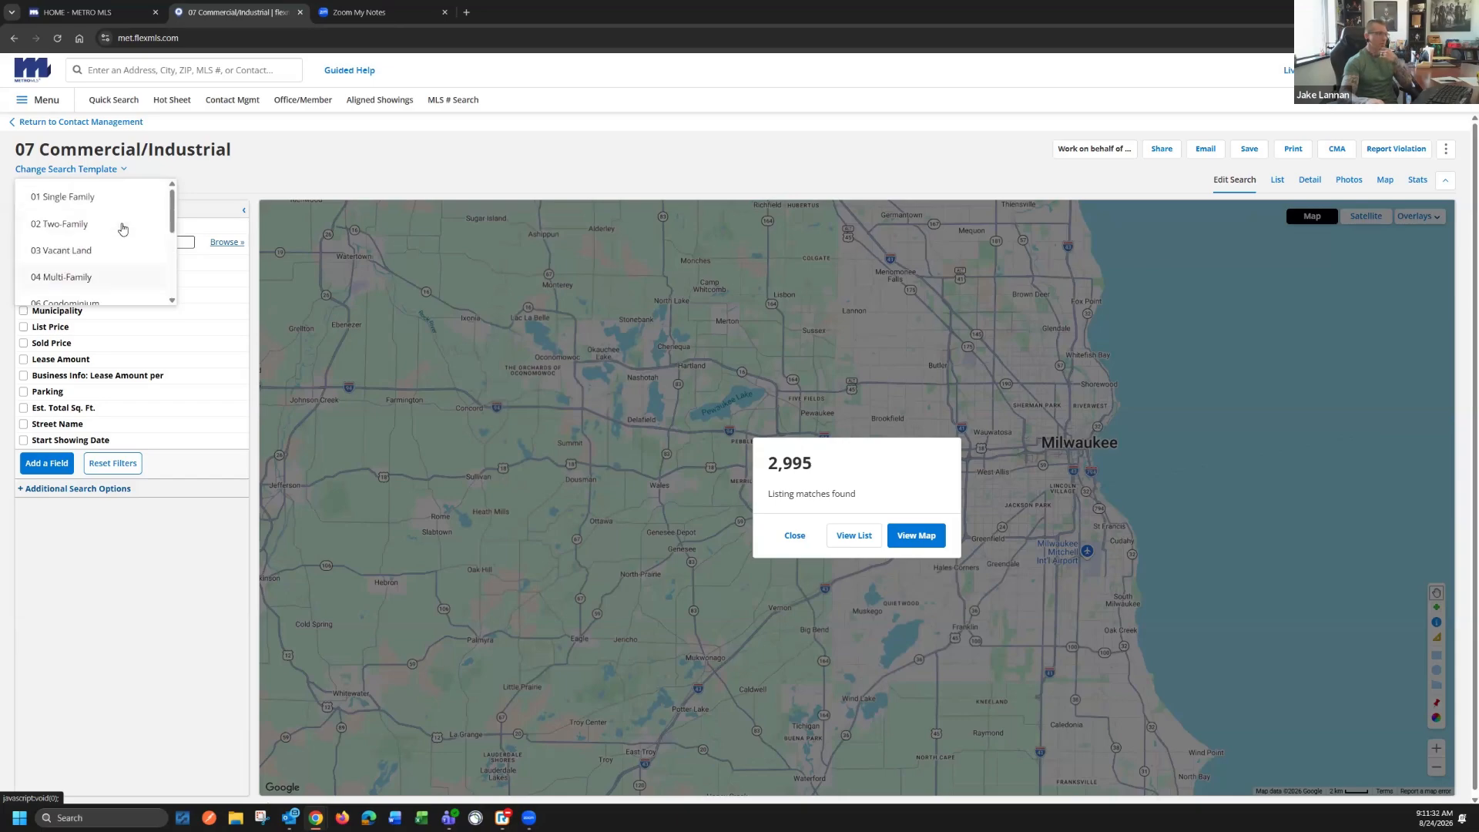
{"action": "left_click", "coordinate": [74, 201]}
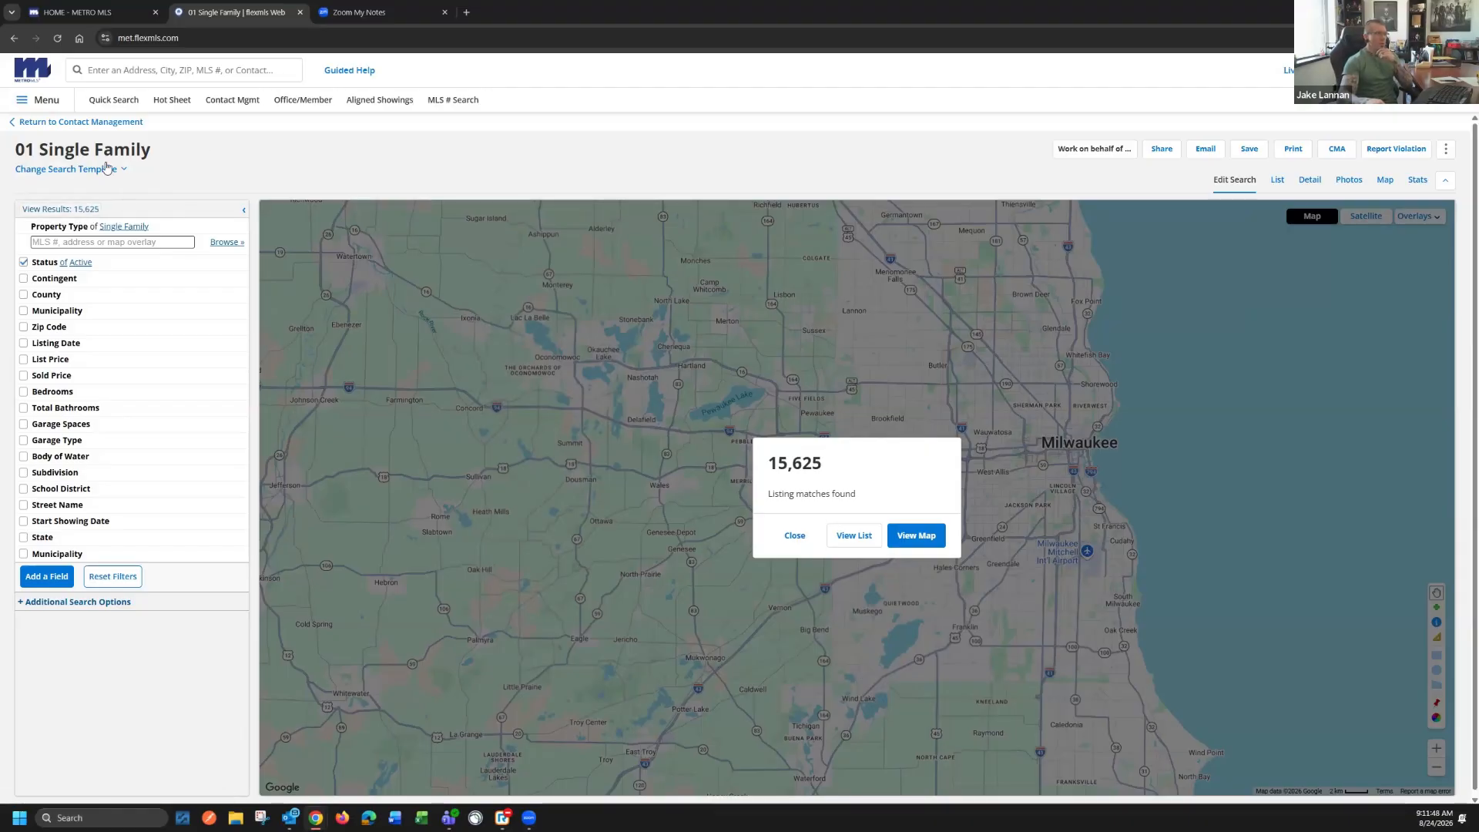
Set the single-family search's Status filter to Delayed, Pending, Sold, Expired and Withdrawn
{"action": "left_click", "coordinate": [108, 266]}
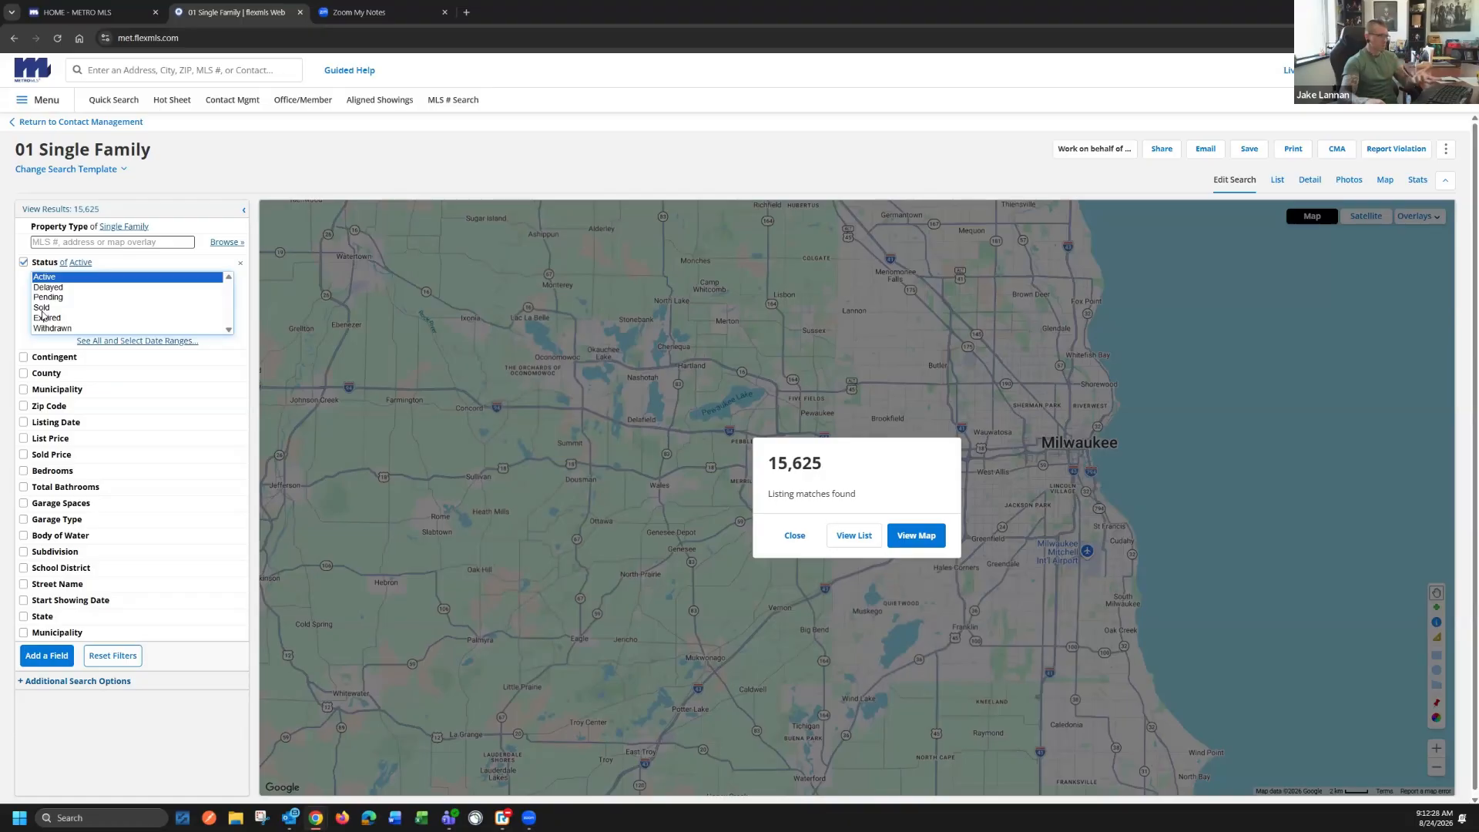
{"action": "scroll", "coordinate": [76, 320], "scroll_direction": "down", "scroll_amount": 1}
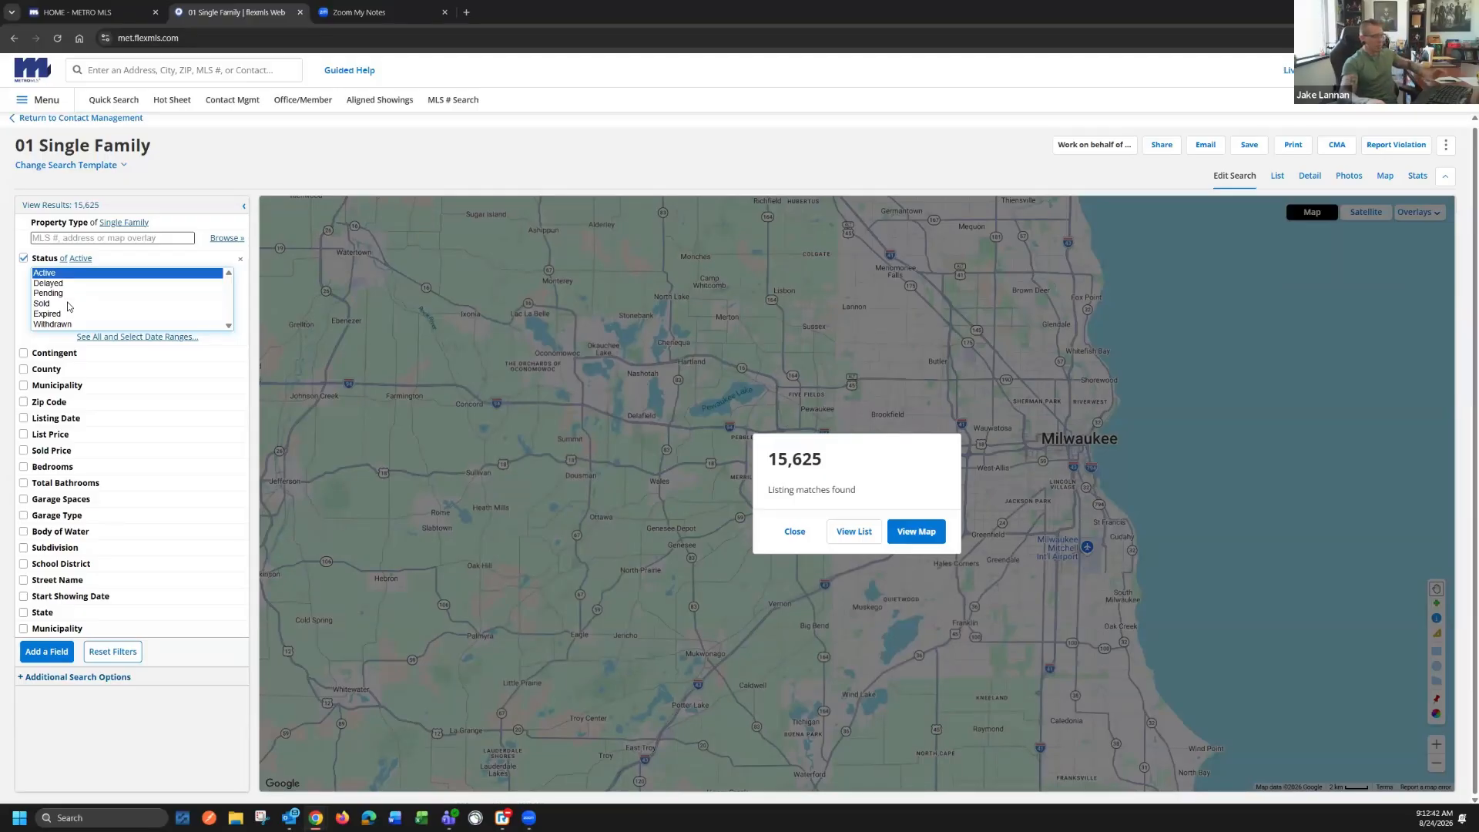
{"action": "left_click", "coordinate": [61, 284], "text": "ctrl"}
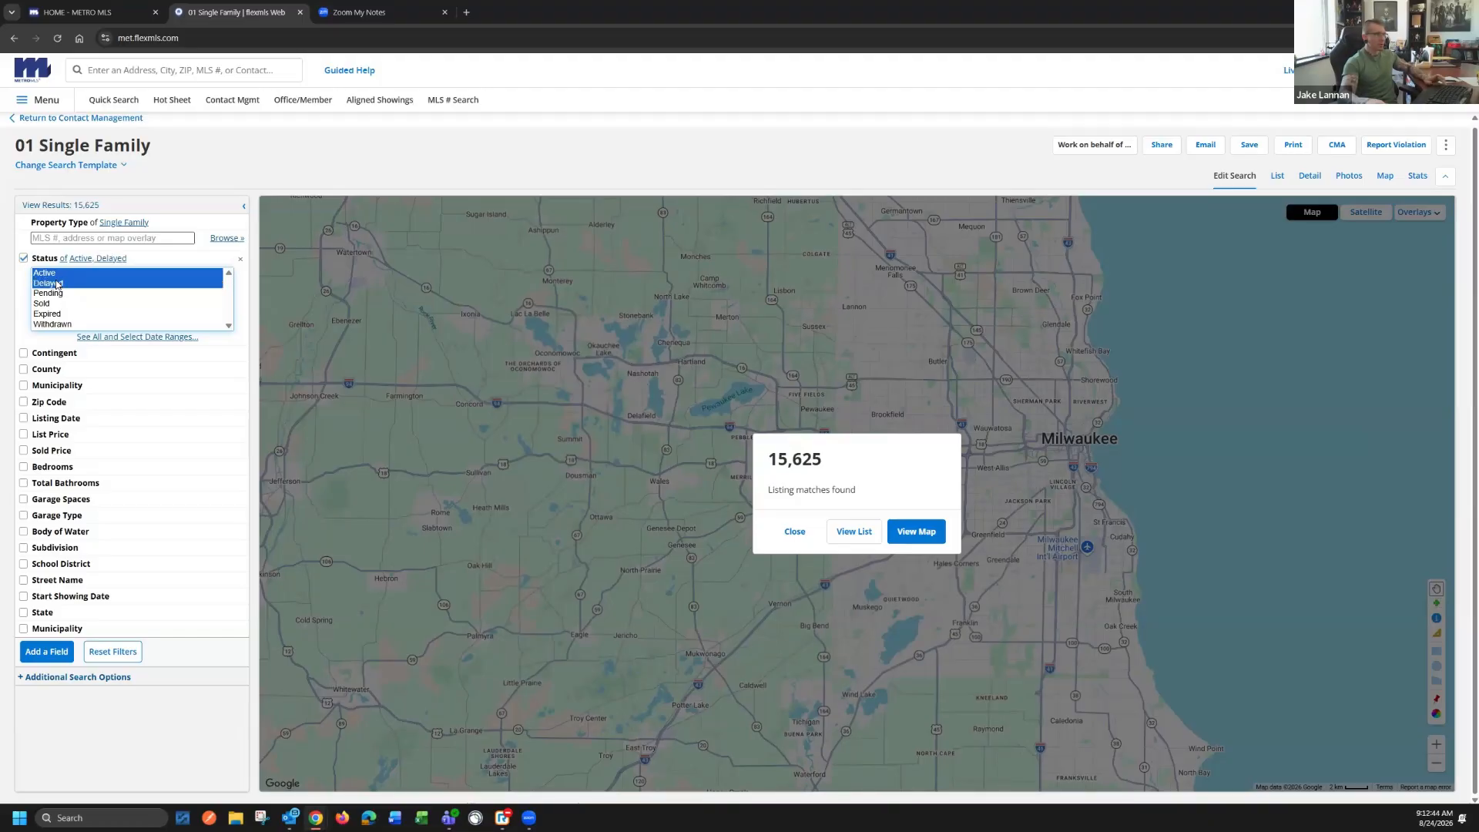
{"action": "left_click", "coordinate": [59, 295], "text": "ctrl"}
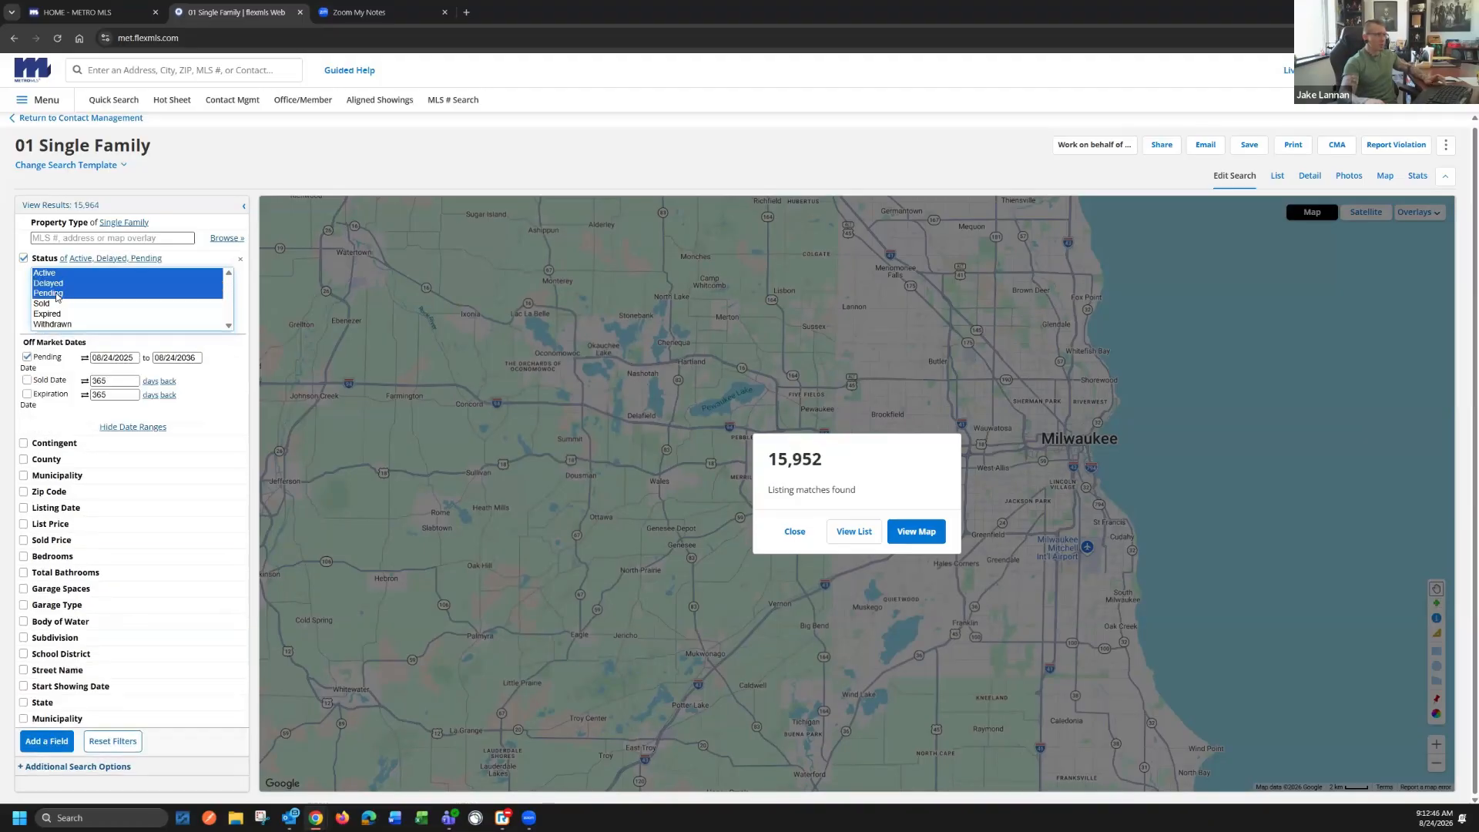
{"action": "left_click", "coordinate": [59, 294], "text": "ctrl"}
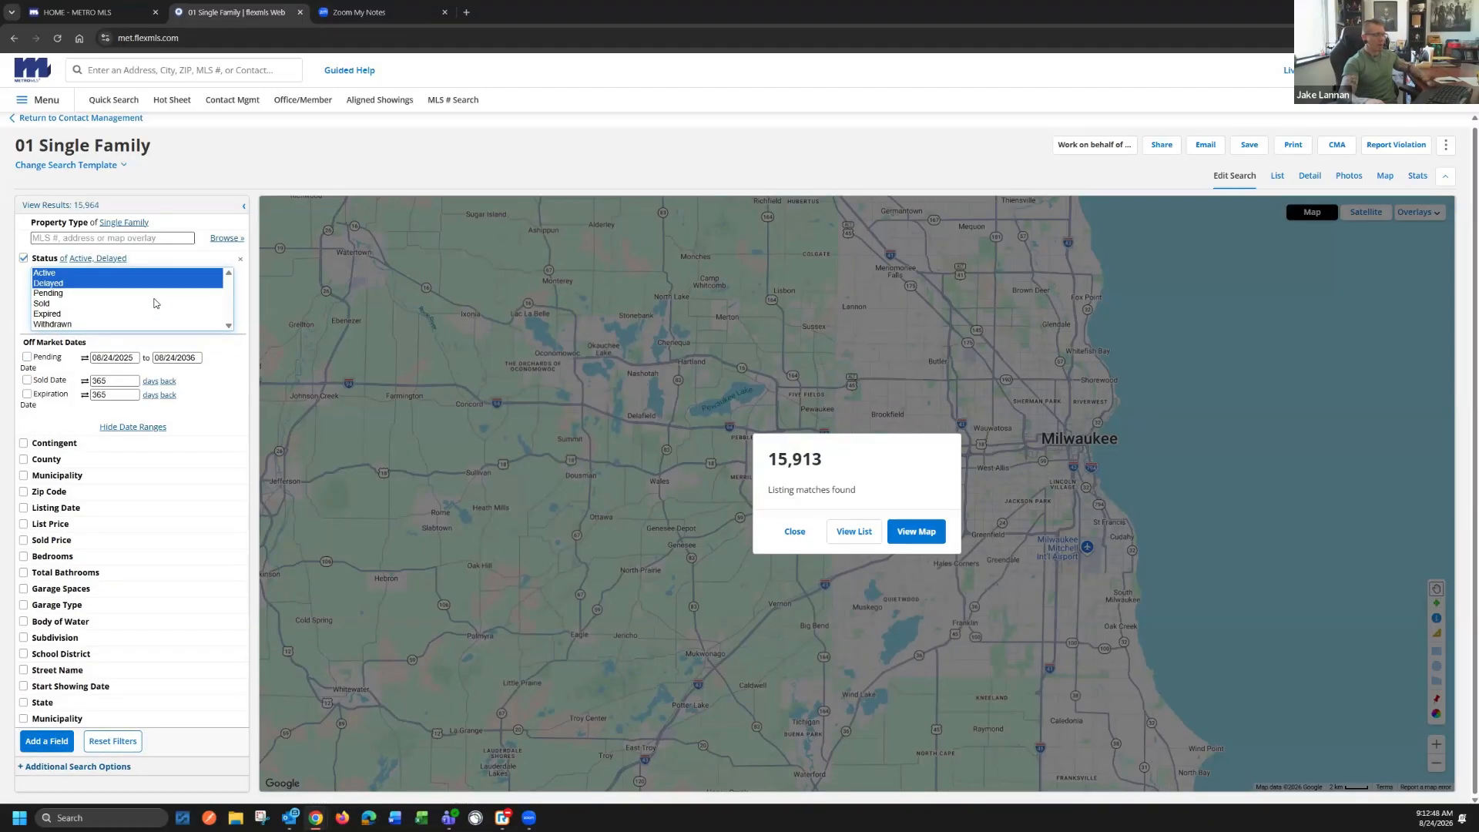
{"action": "left_click", "coordinate": [67, 286], "text": "ctrl"}
{"action": "left_click", "coordinate": [63, 285], "text": "ctrl"}
{"action": "left_click", "coordinate": [52, 325], "text": "shift"}
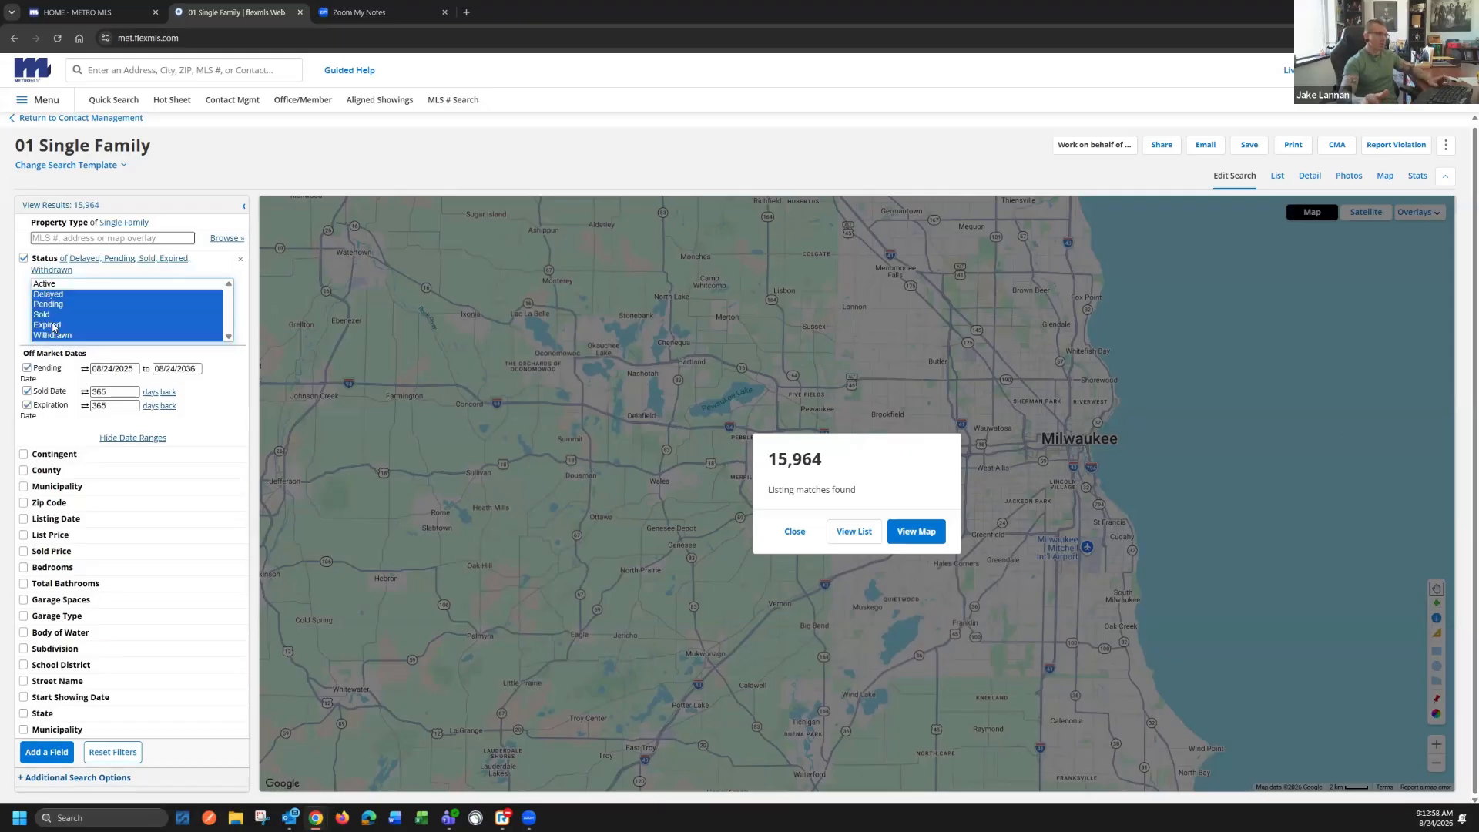
Set the single-family search's Status filter to Active and Delayed only
{"action": "left_click", "coordinate": [46, 283]}
{"action": "left_click", "coordinate": [55, 284], "text": "ctrl"}
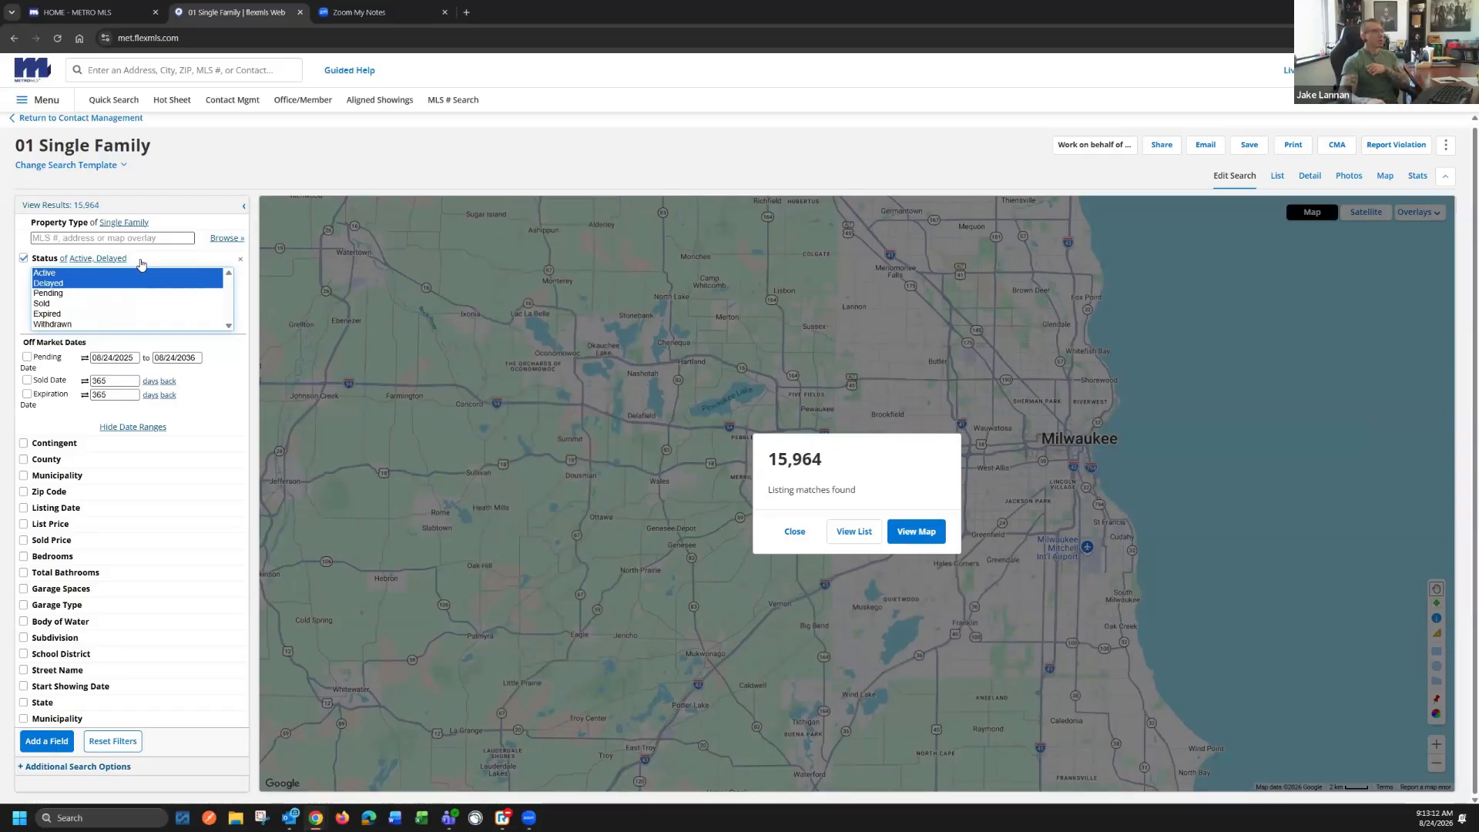
{"action": "left_click", "coordinate": [141, 264]}
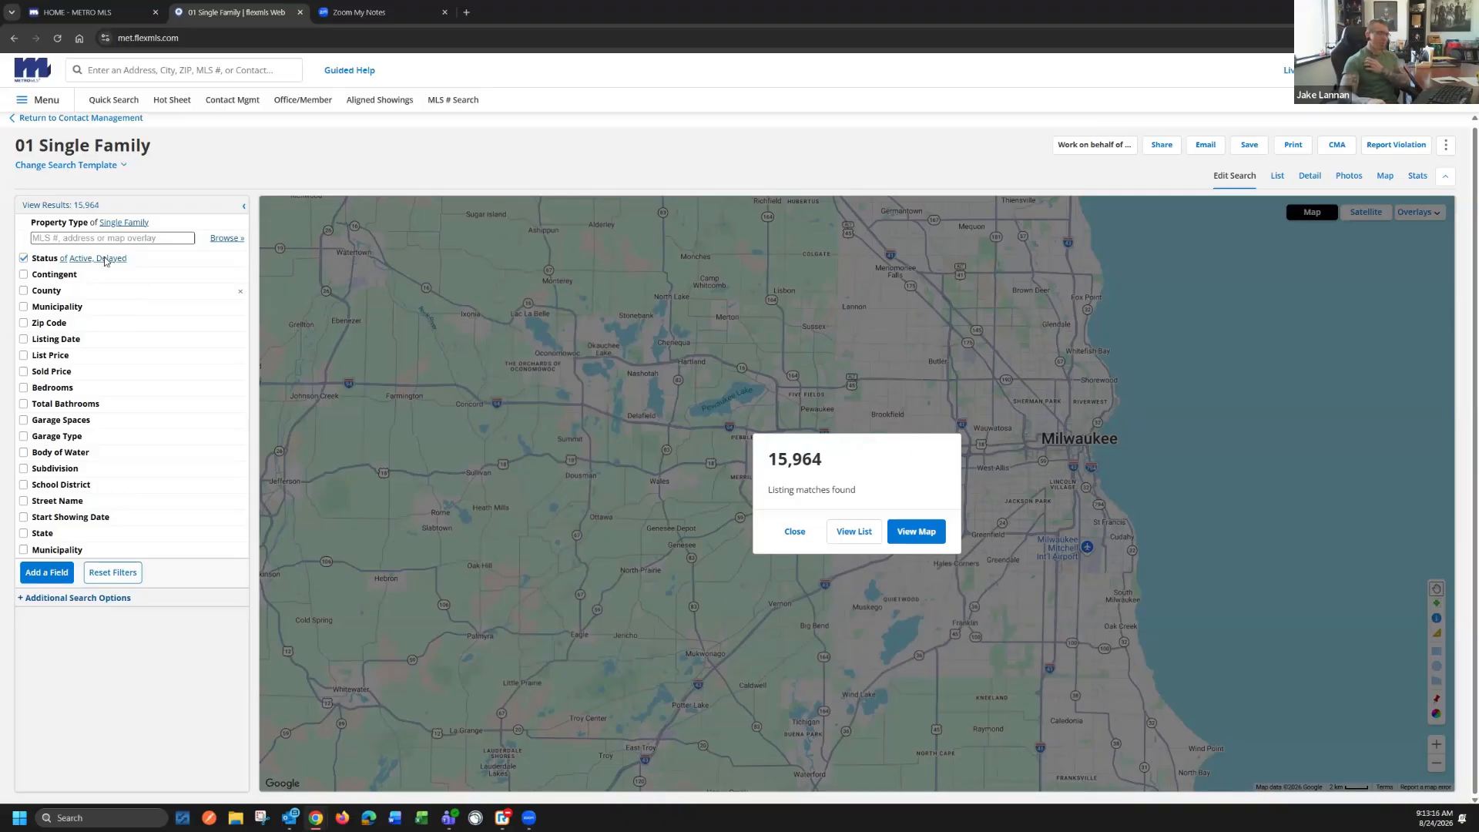
{"action": "left_click", "coordinate": [136, 264]}
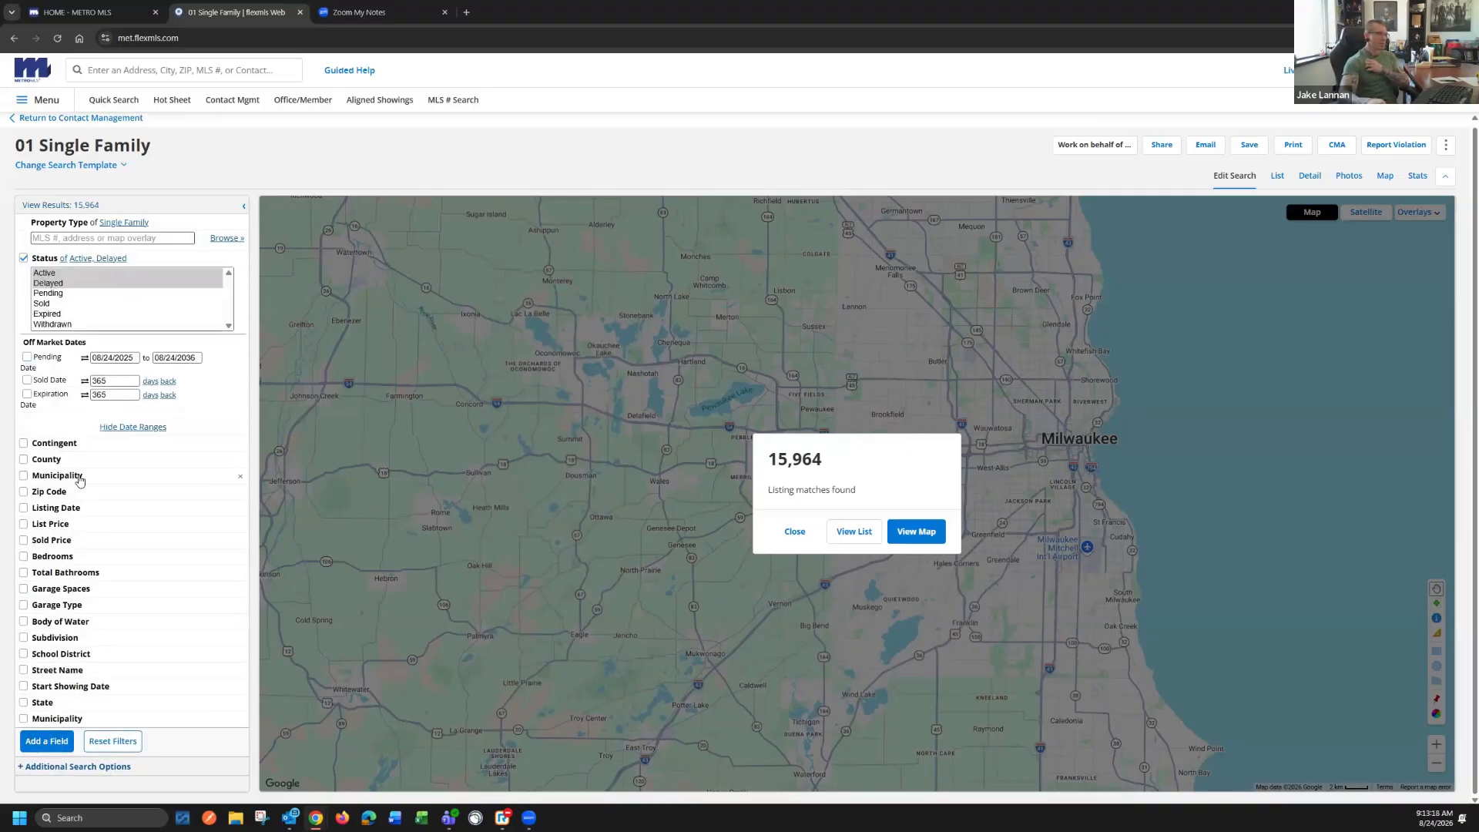
Expand the Contingent and County filters and collapse the Status options
{"action": "left_click", "coordinate": [88, 448]}
{"action": "left_click", "coordinate": [84, 489]}
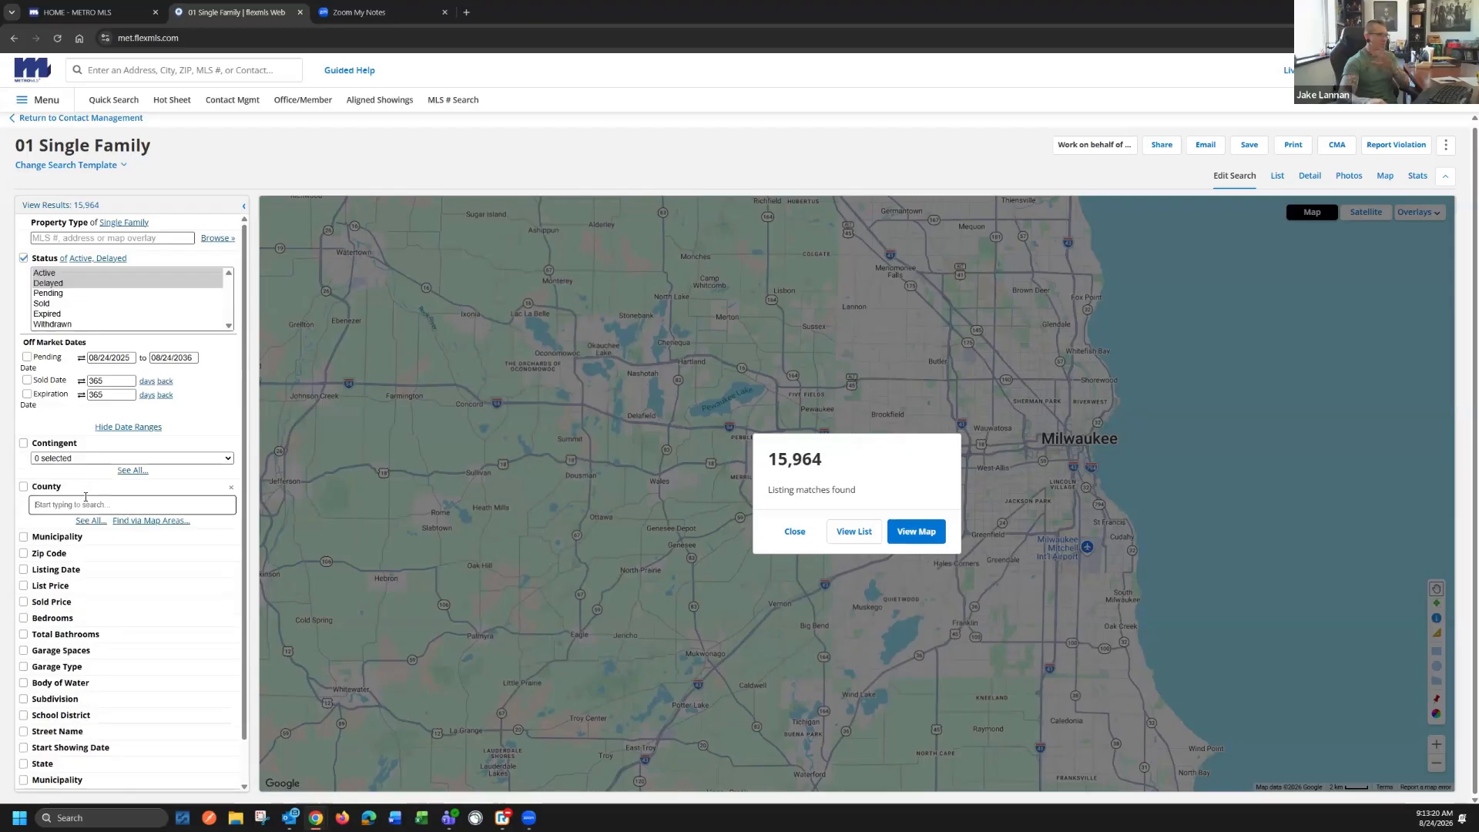
{"action": "left_click", "coordinate": [149, 264]}
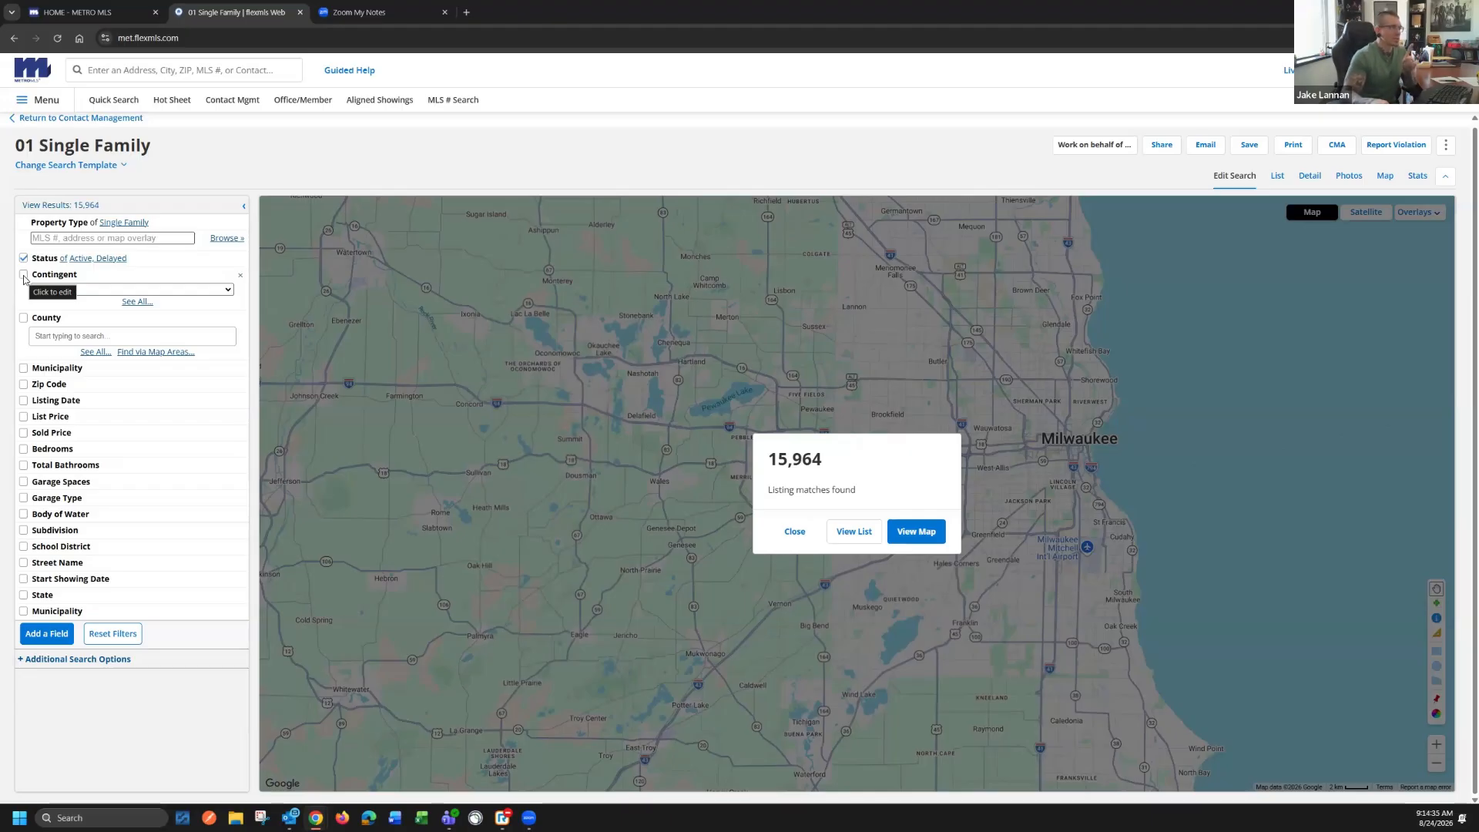
Enable the Contingent filter and set it to exclude listings that are With Offer
{"action": "left_click", "coordinate": [24, 276]}
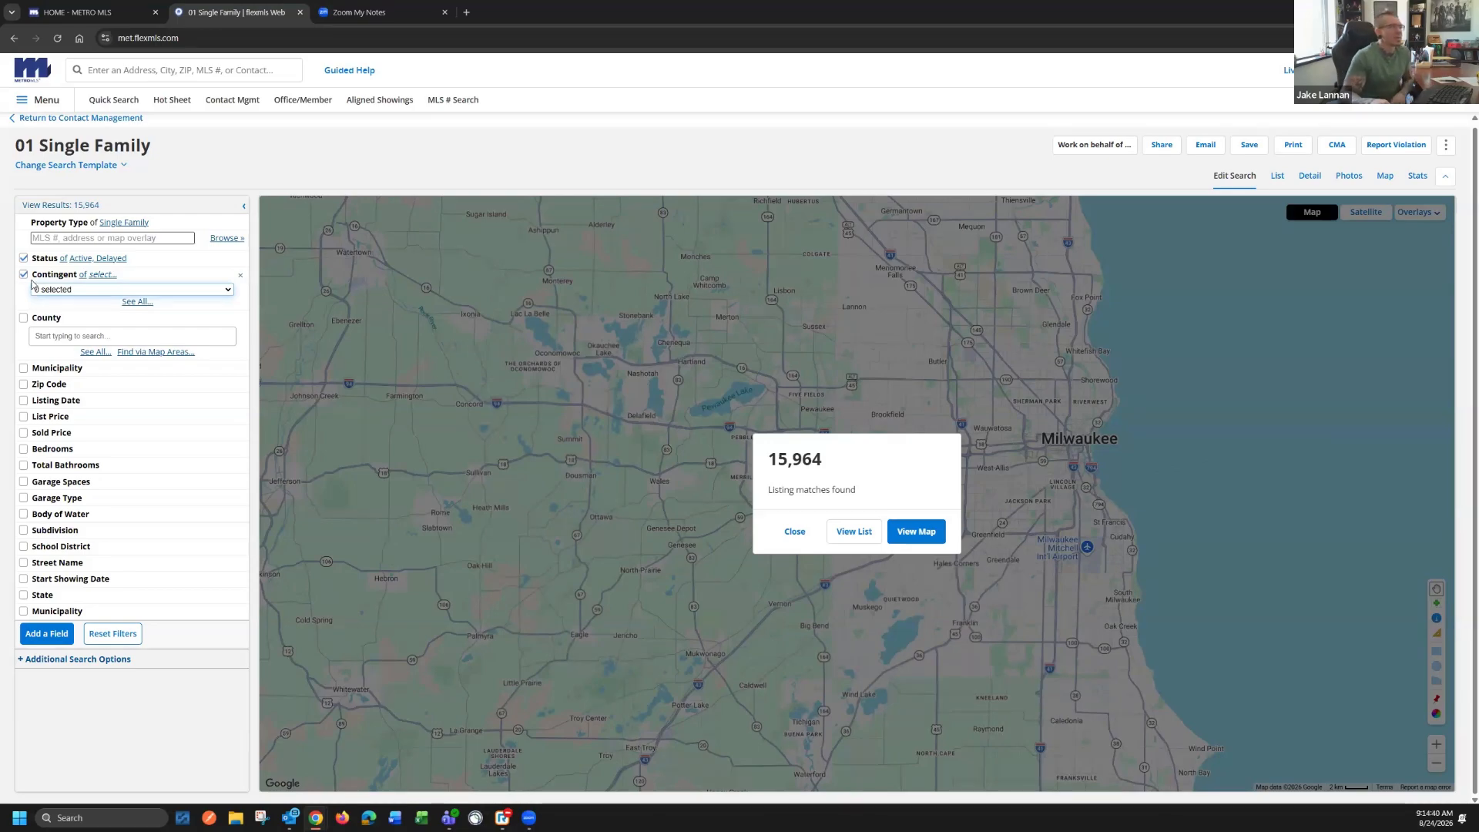
{"action": "left_click", "coordinate": [82, 275]}
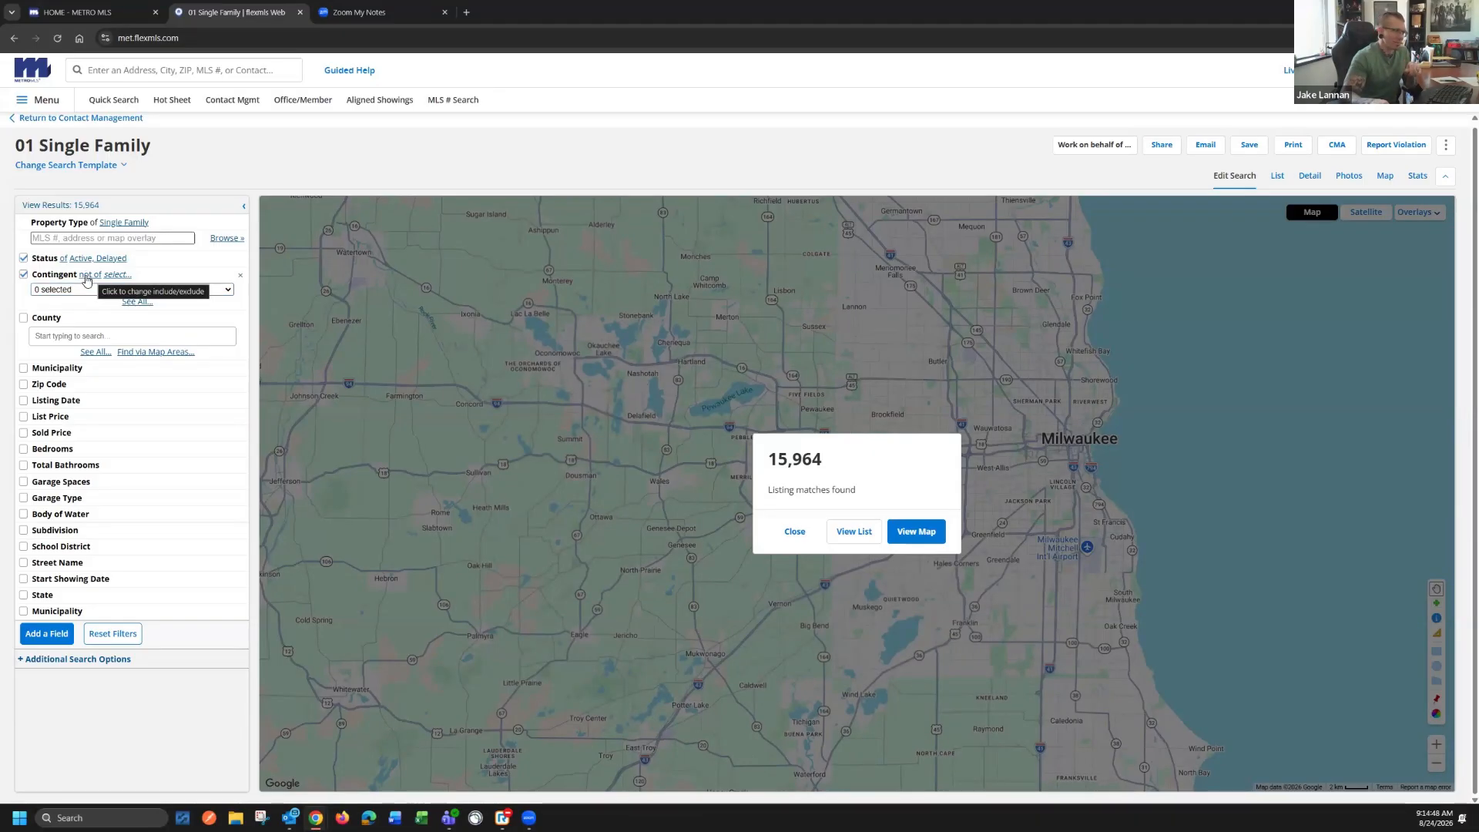
{"action": "left_click", "coordinate": [85, 278]}
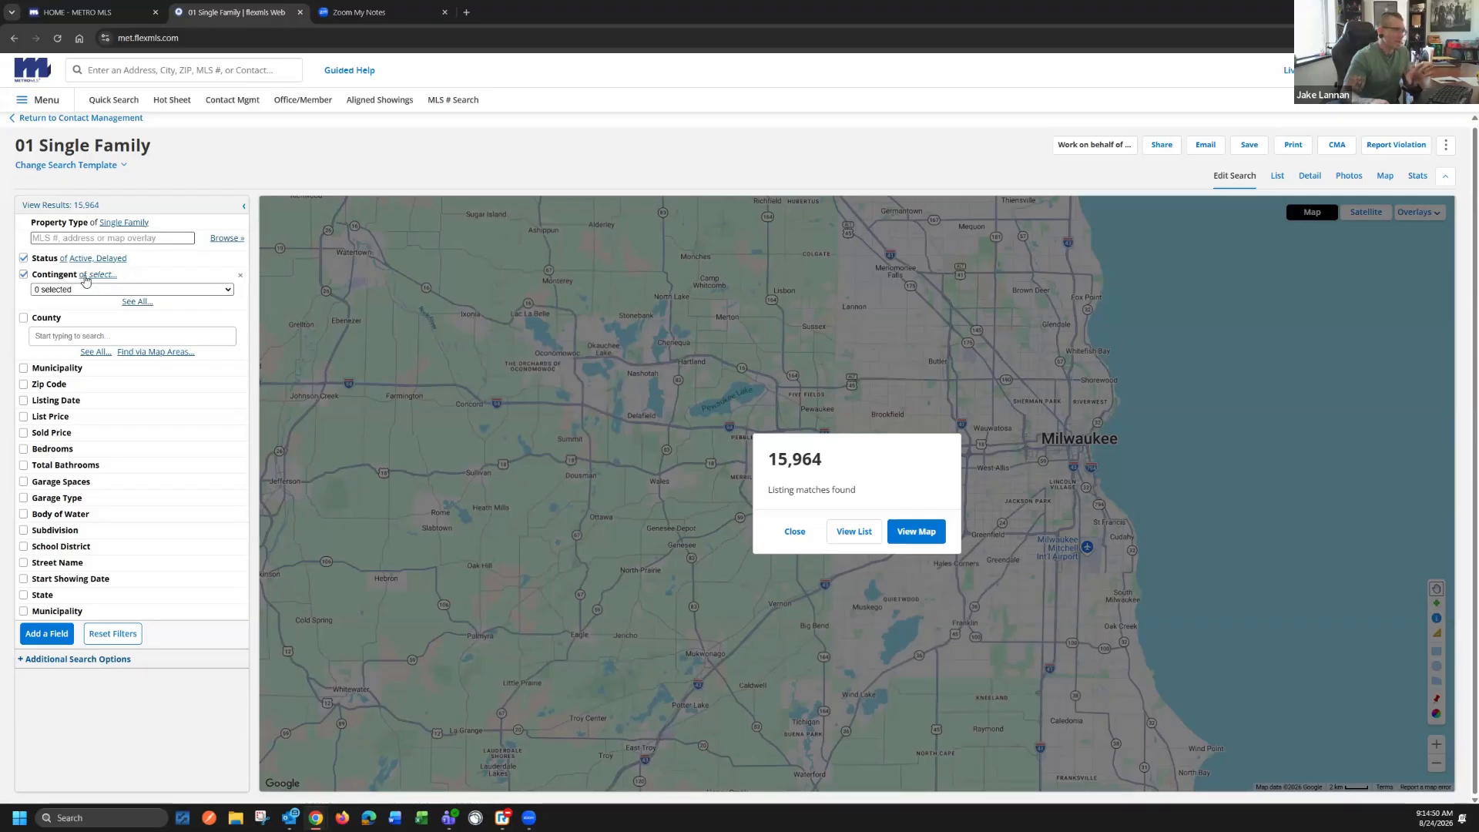
{"action": "left_click", "coordinate": [85, 277]}
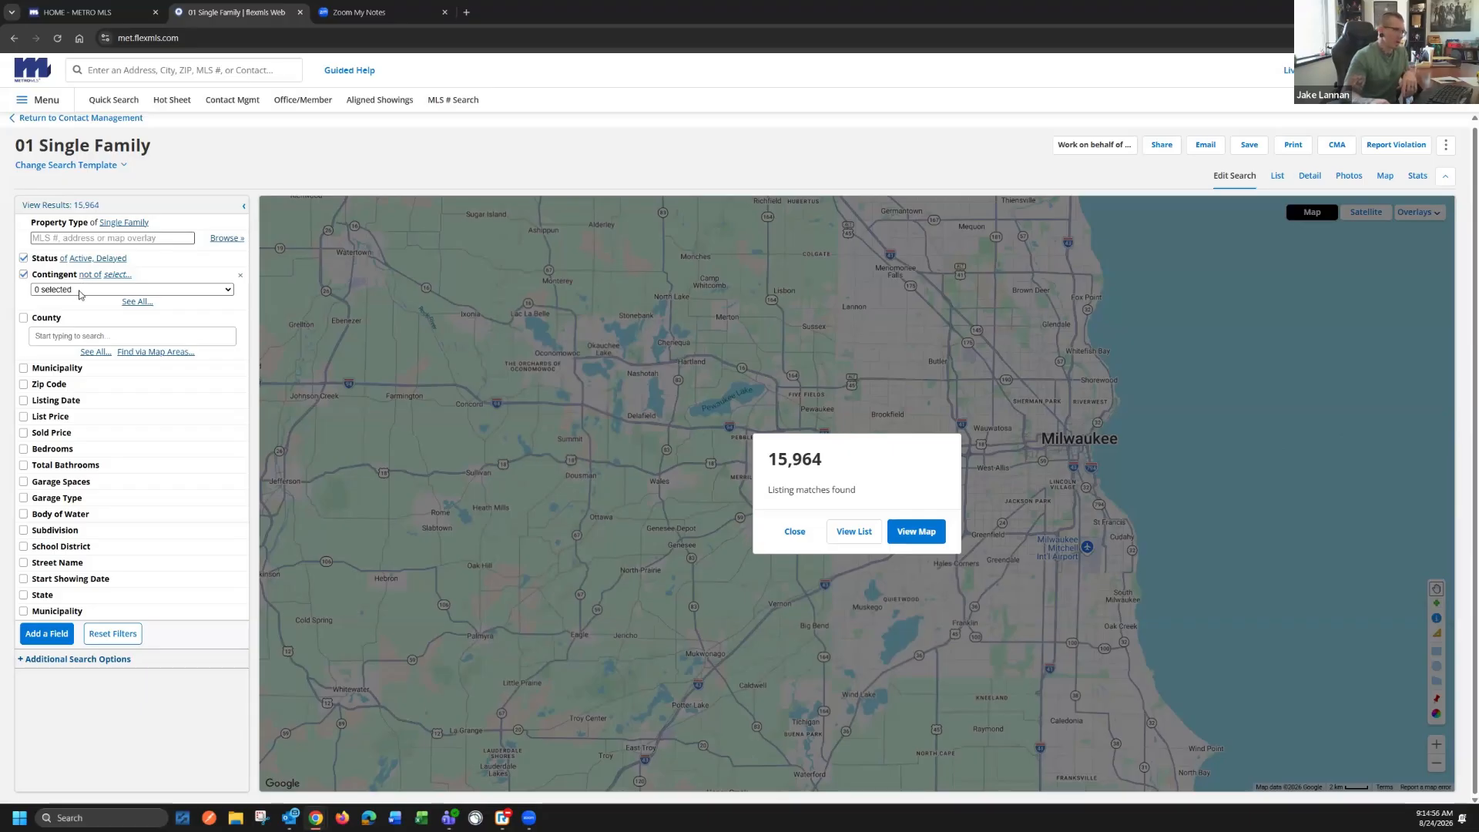
{"action": "left_click", "coordinate": [80, 291]}
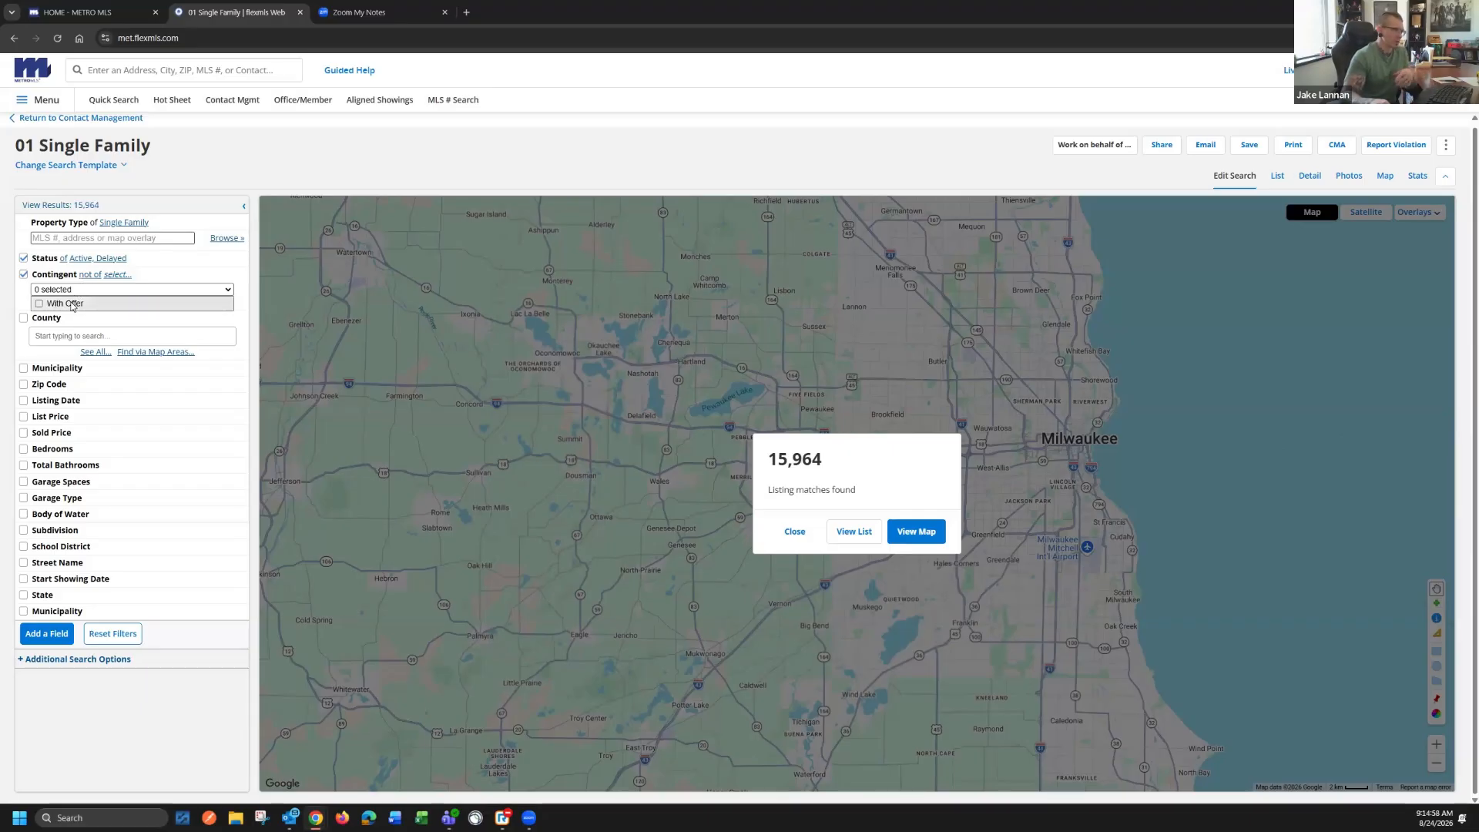
{"action": "left_click", "coordinate": [73, 303]}
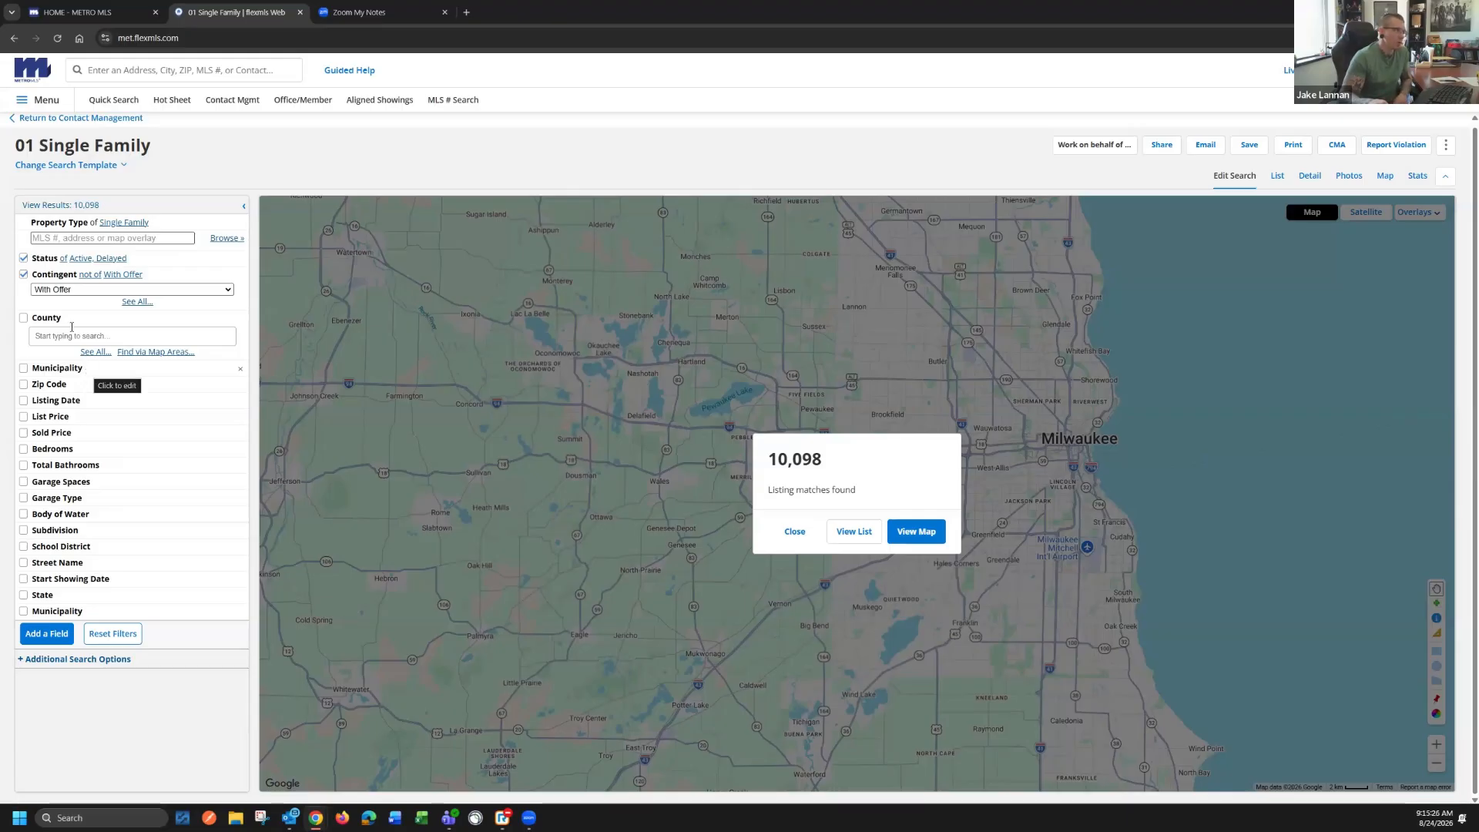
Expand the Municipality filter and set the County filter to Waukesha
{"action": "left_click", "coordinate": [80, 369]}
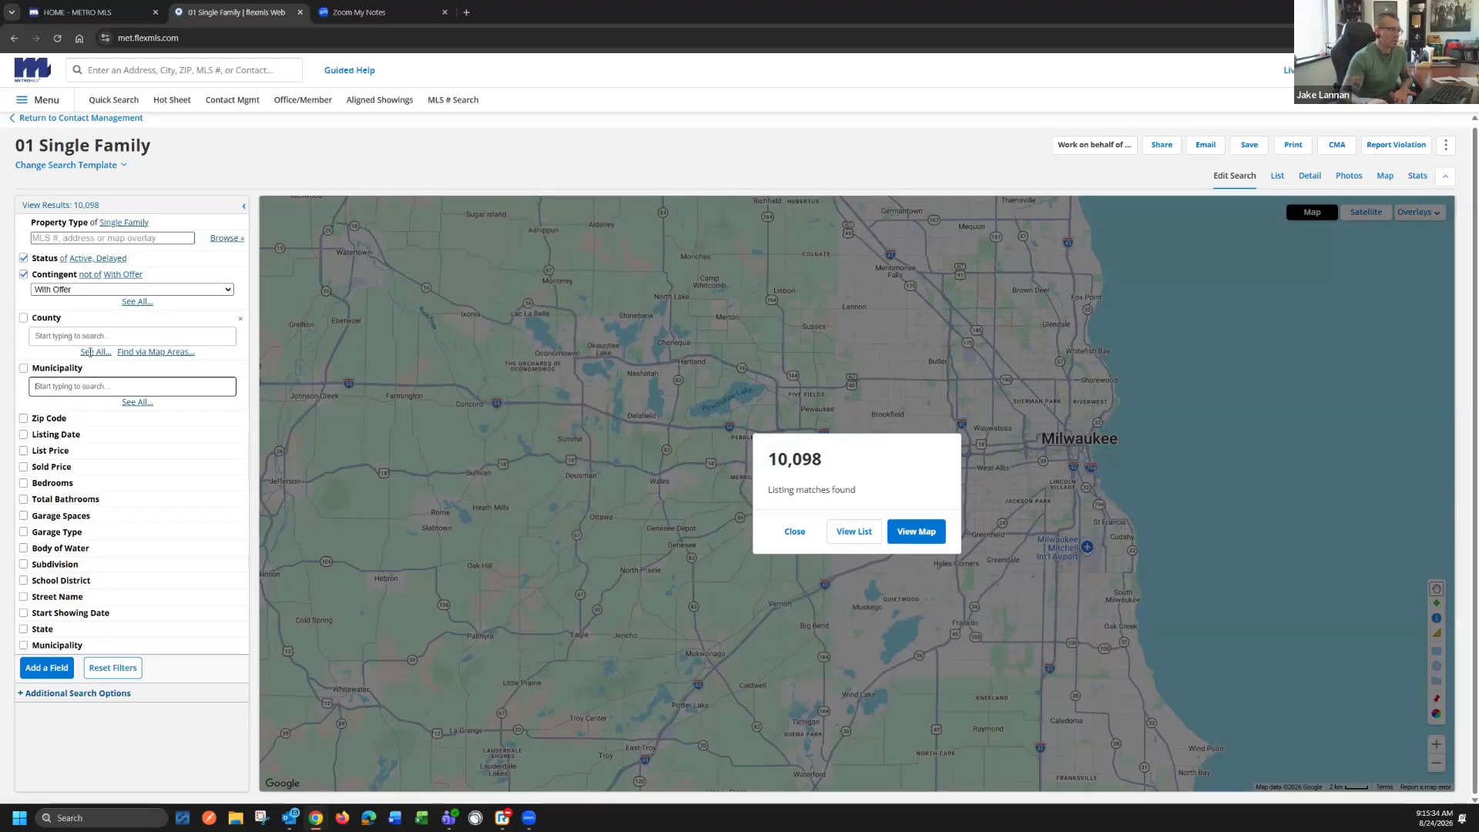
{"action": "left_click", "coordinate": [50, 334]}
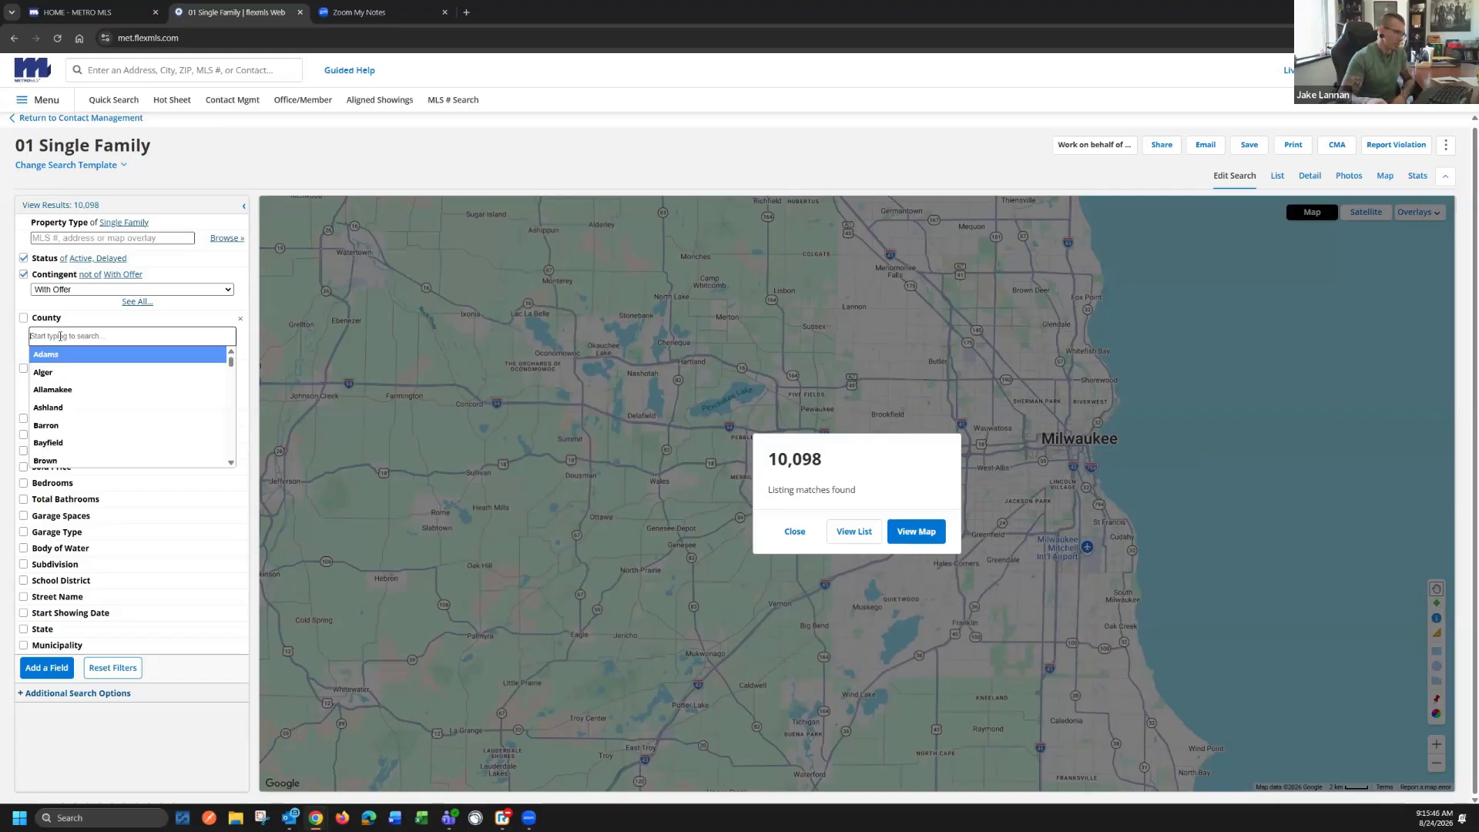
{"action": "left_click", "coordinate": [54, 352]}
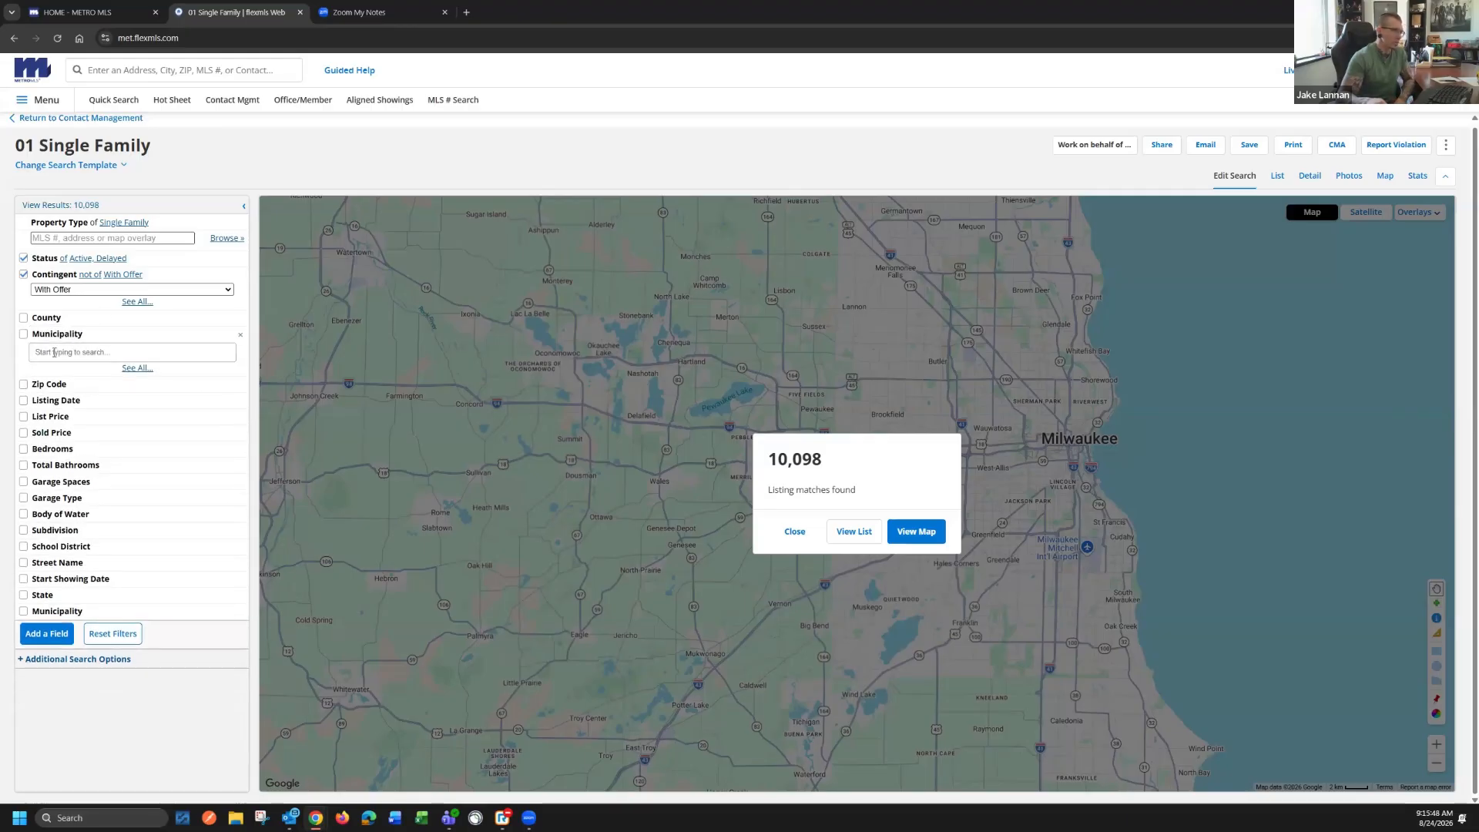
{"action": "left_click", "coordinate": [87, 320]}
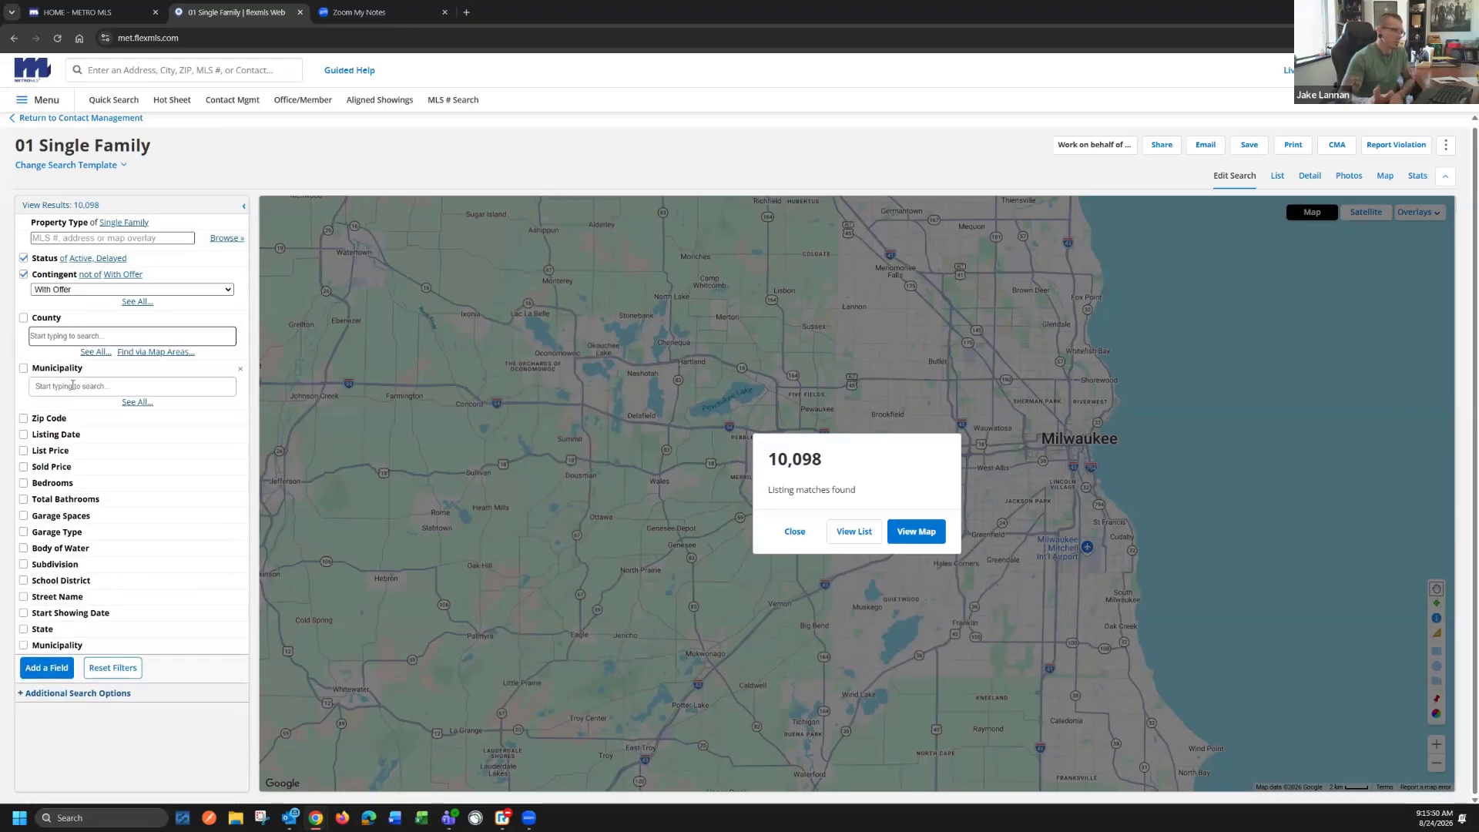
{"action": "left_click", "coordinate": [70, 335]}
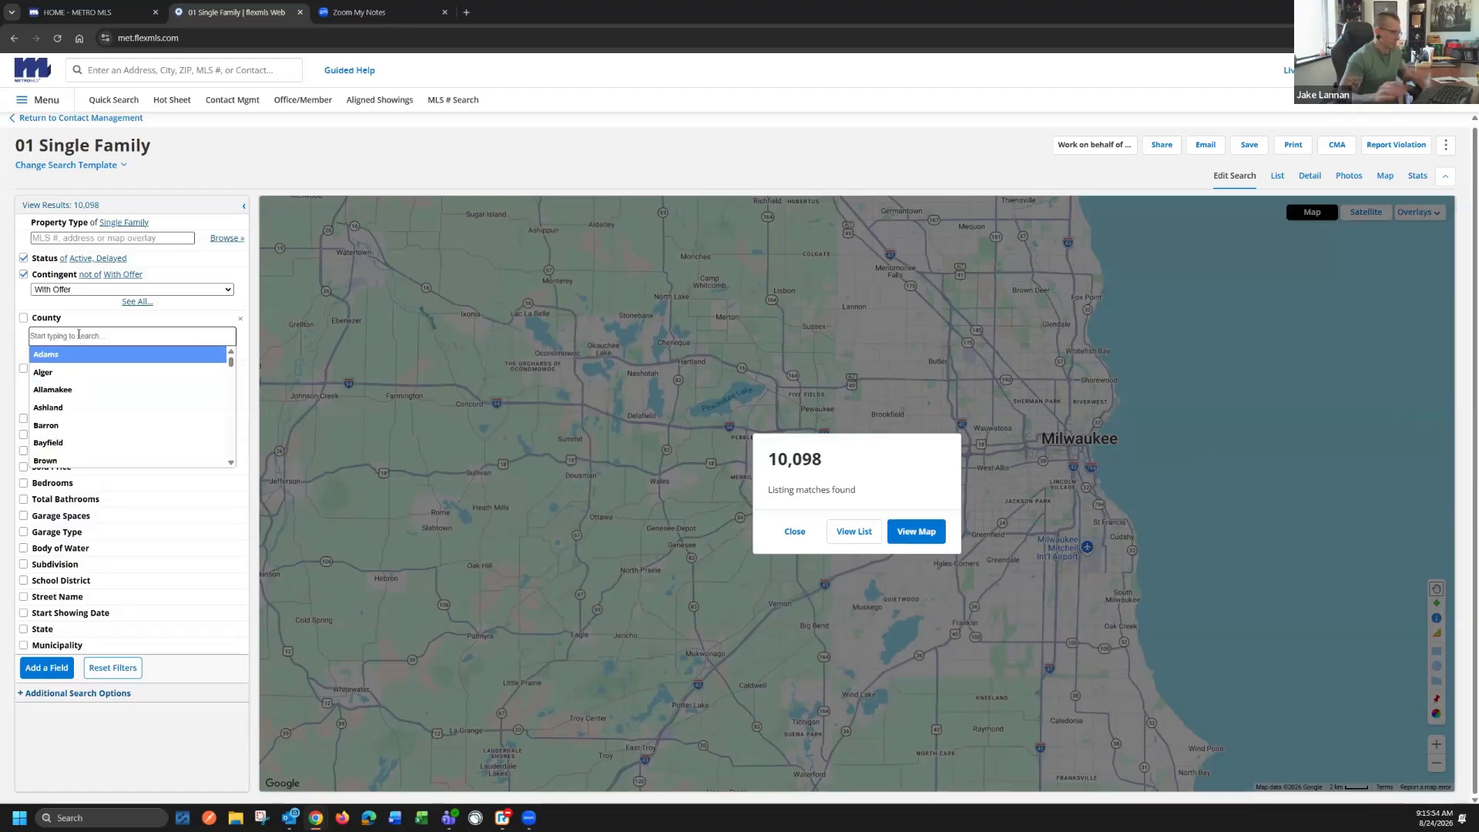
{"action": "type", "text": "waukesh"}
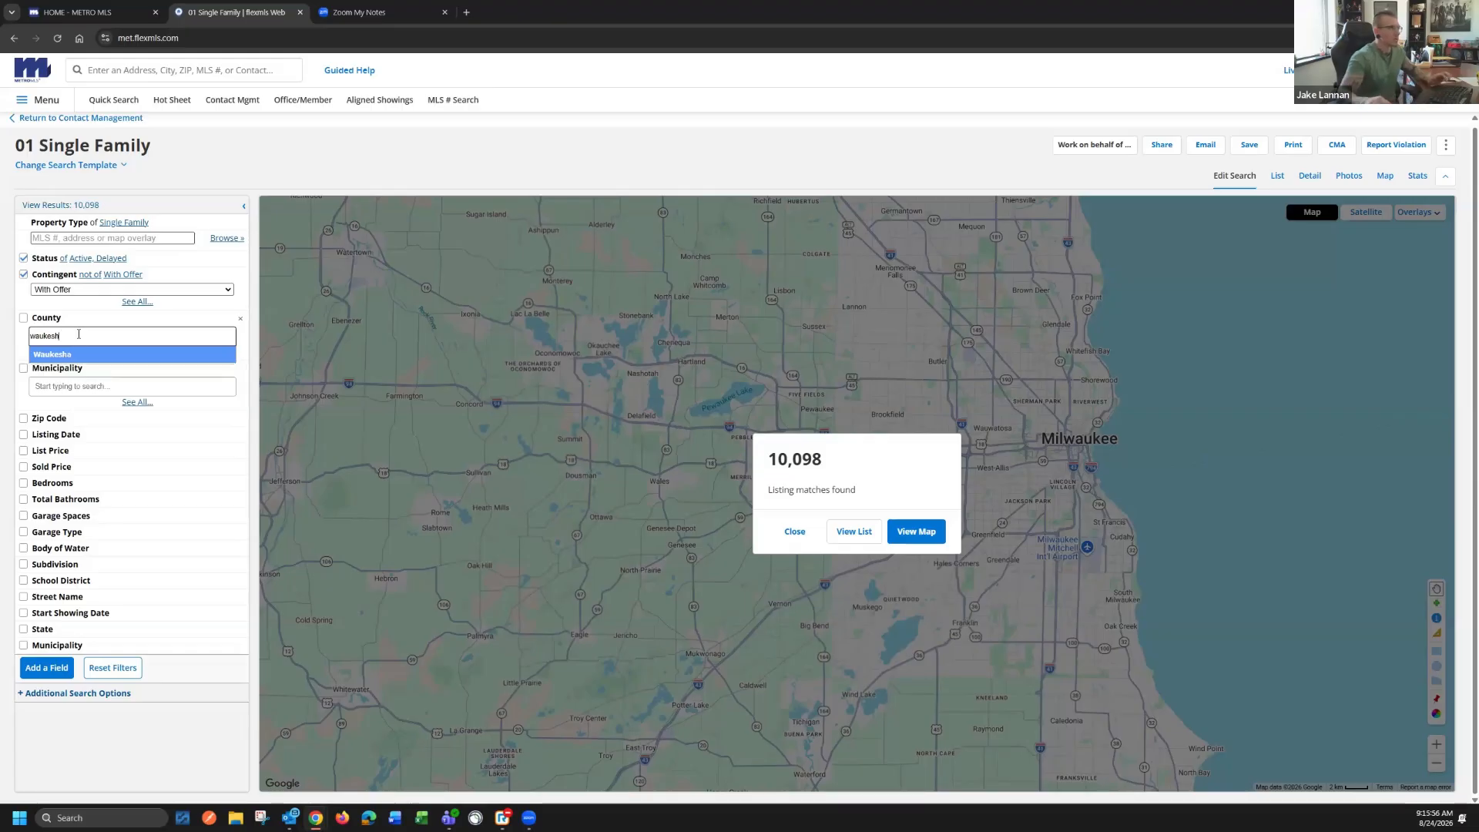
{"action": "left_click", "coordinate": [68, 354]}
{"action": "left_click", "coordinate": [20, 338]}
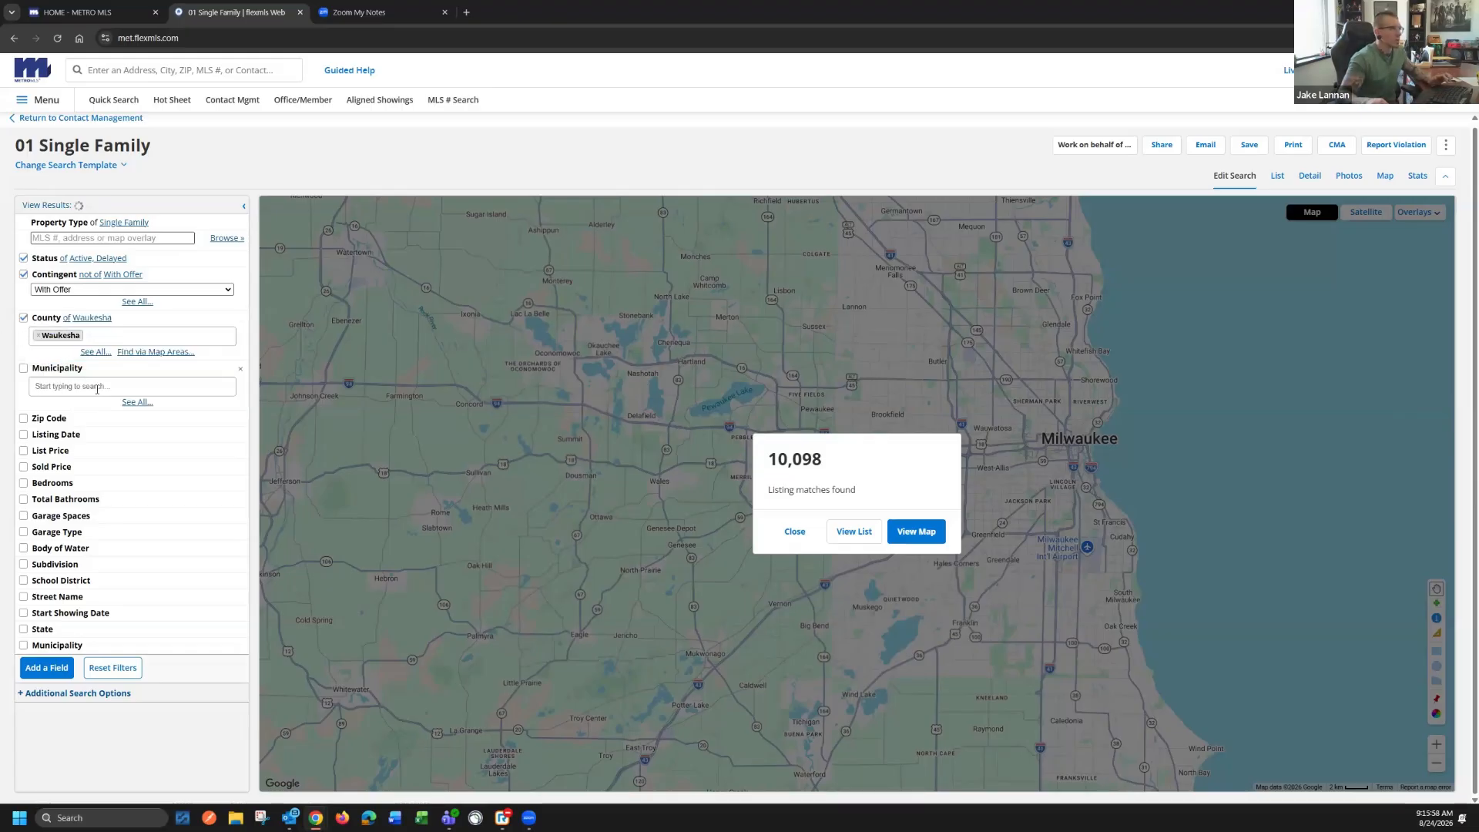
Set the Municipality filter to Brookfield
{"action": "left_click", "coordinate": [64, 386]}
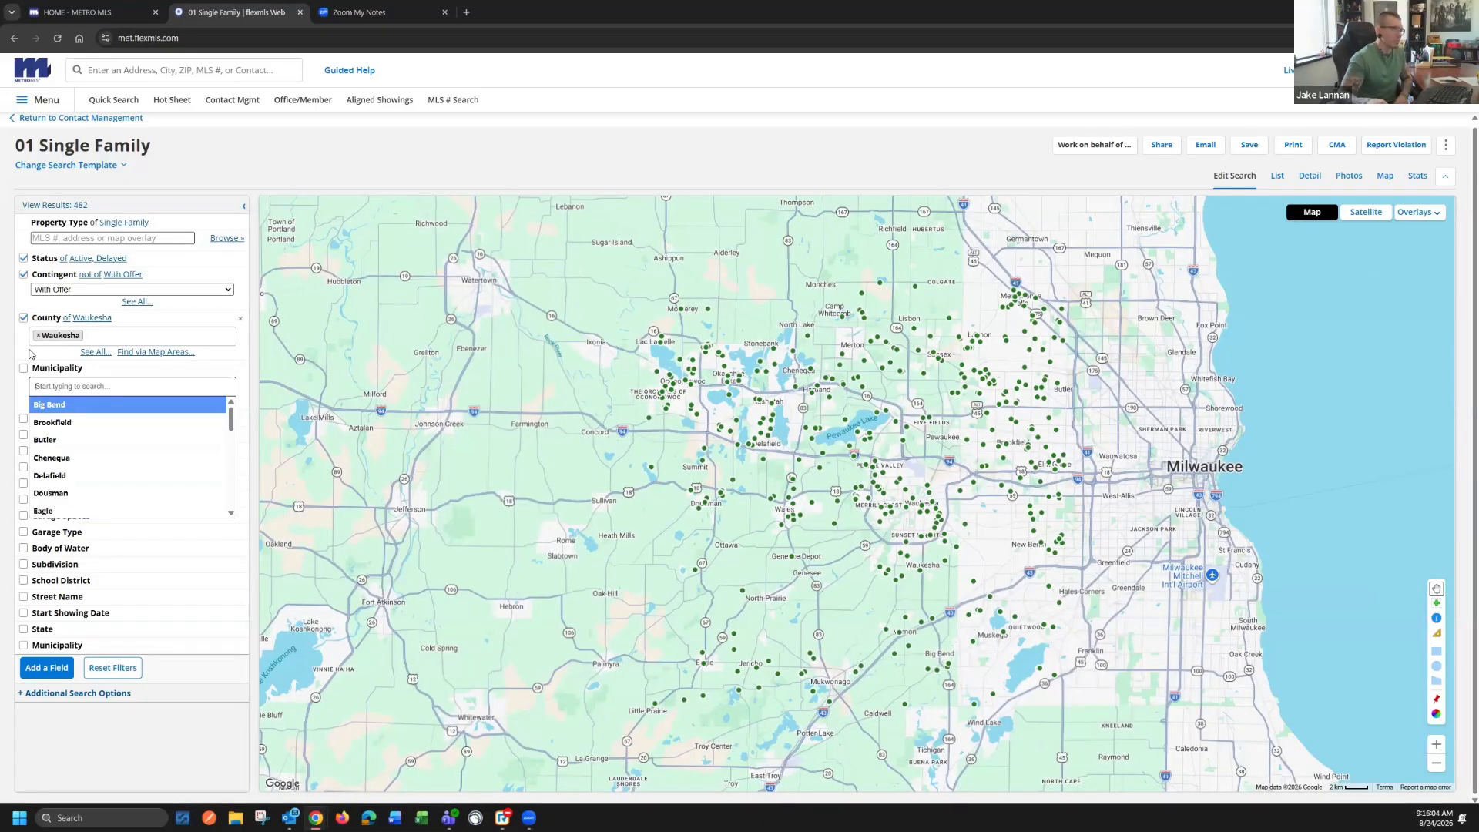
{"action": "left_click", "coordinate": [58, 384]}
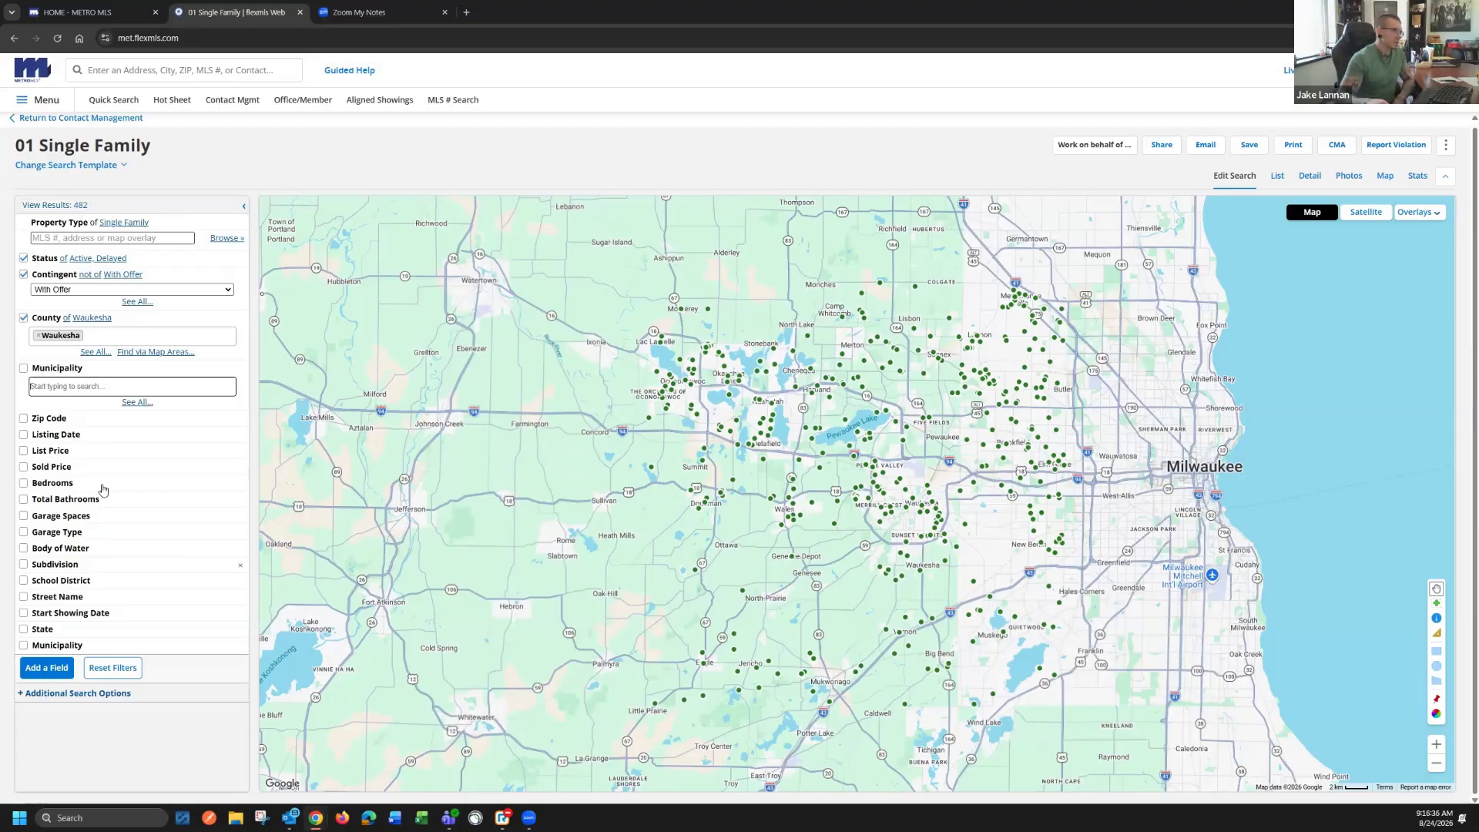
{"action": "left_click", "coordinate": [74, 387]}
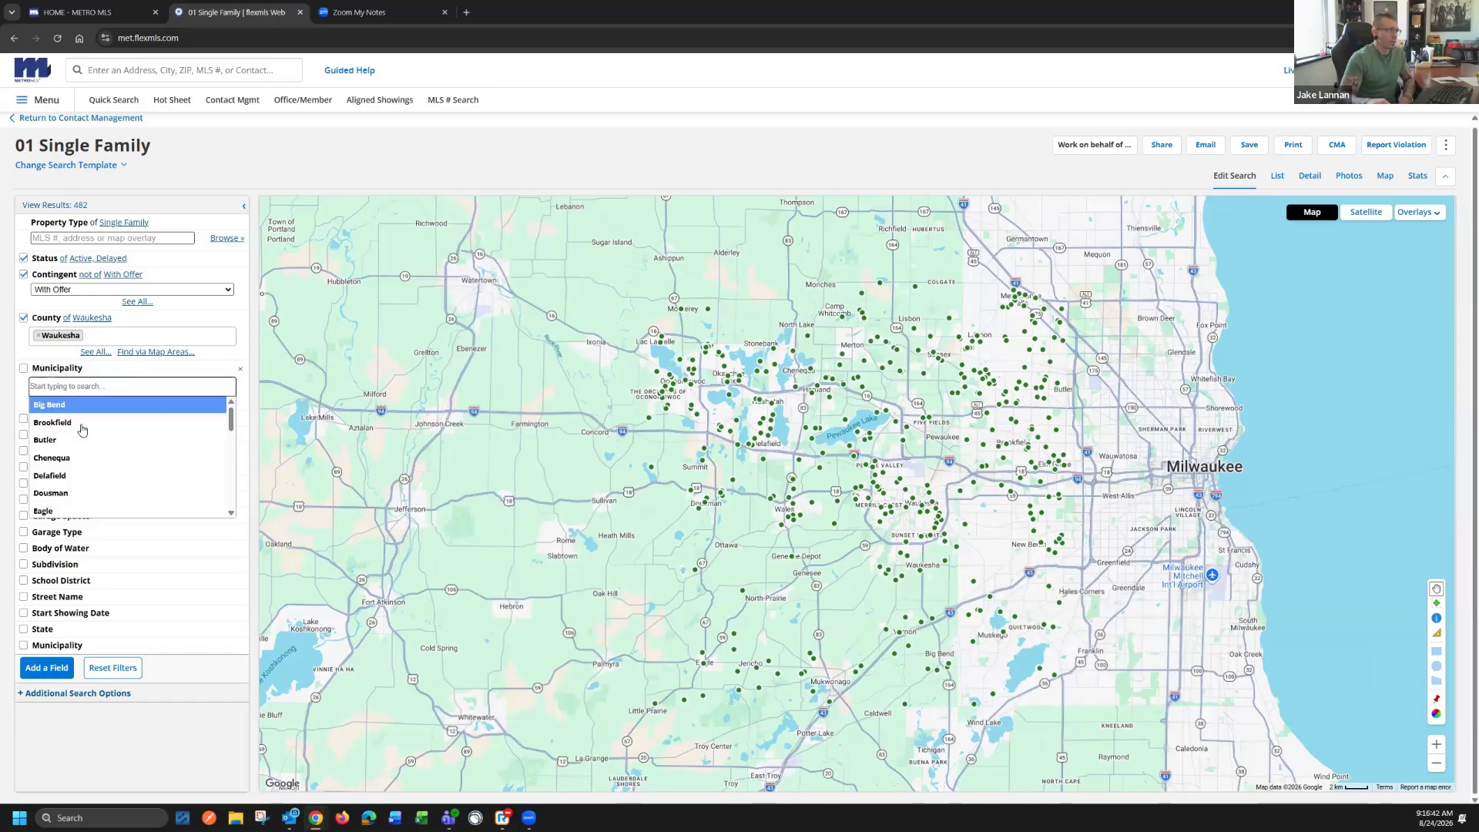
{"action": "left_click", "coordinate": [77, 422]}
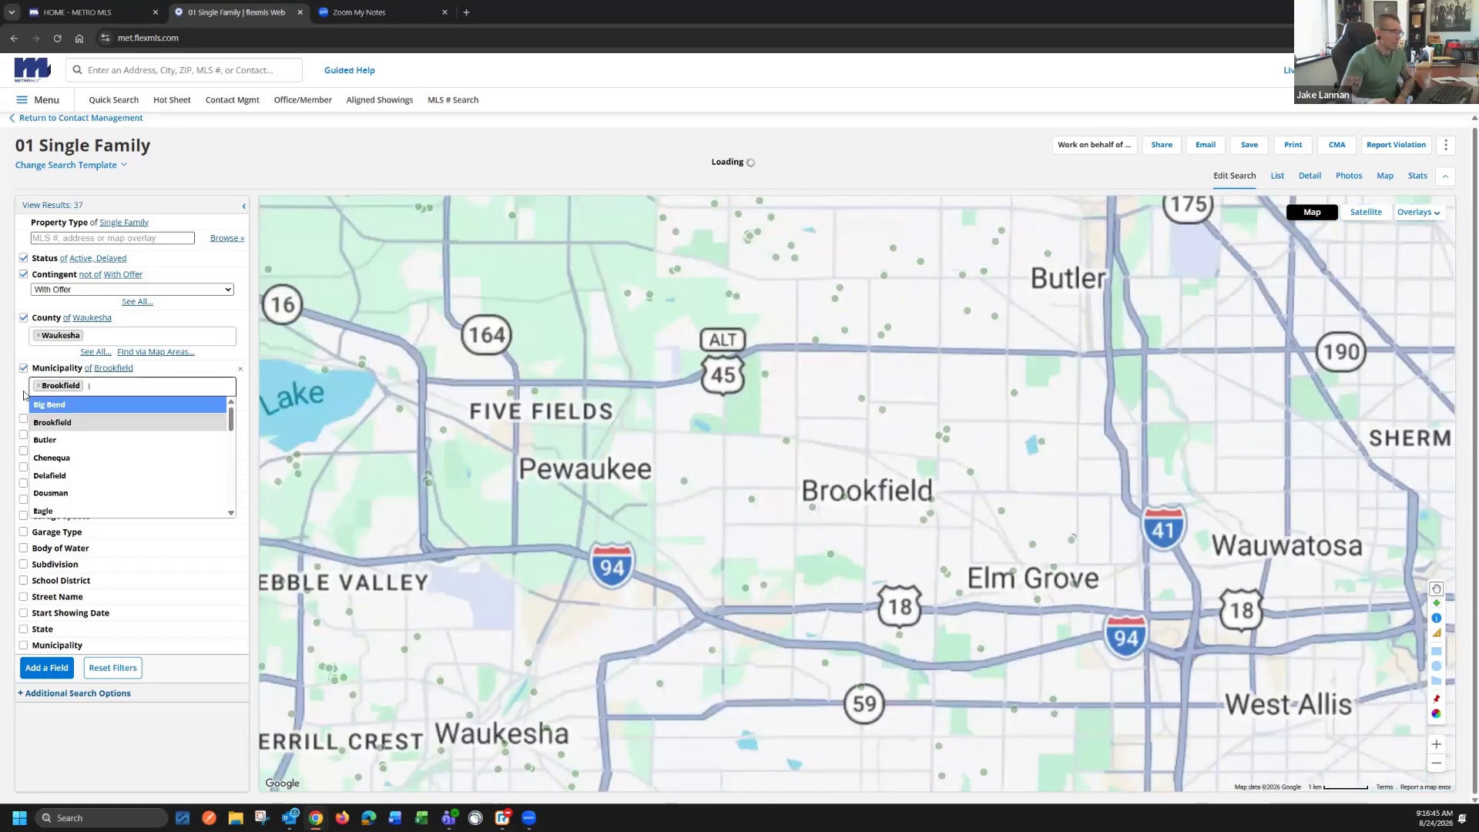
{"action": "left_click", "coordinate": [162, 372]}
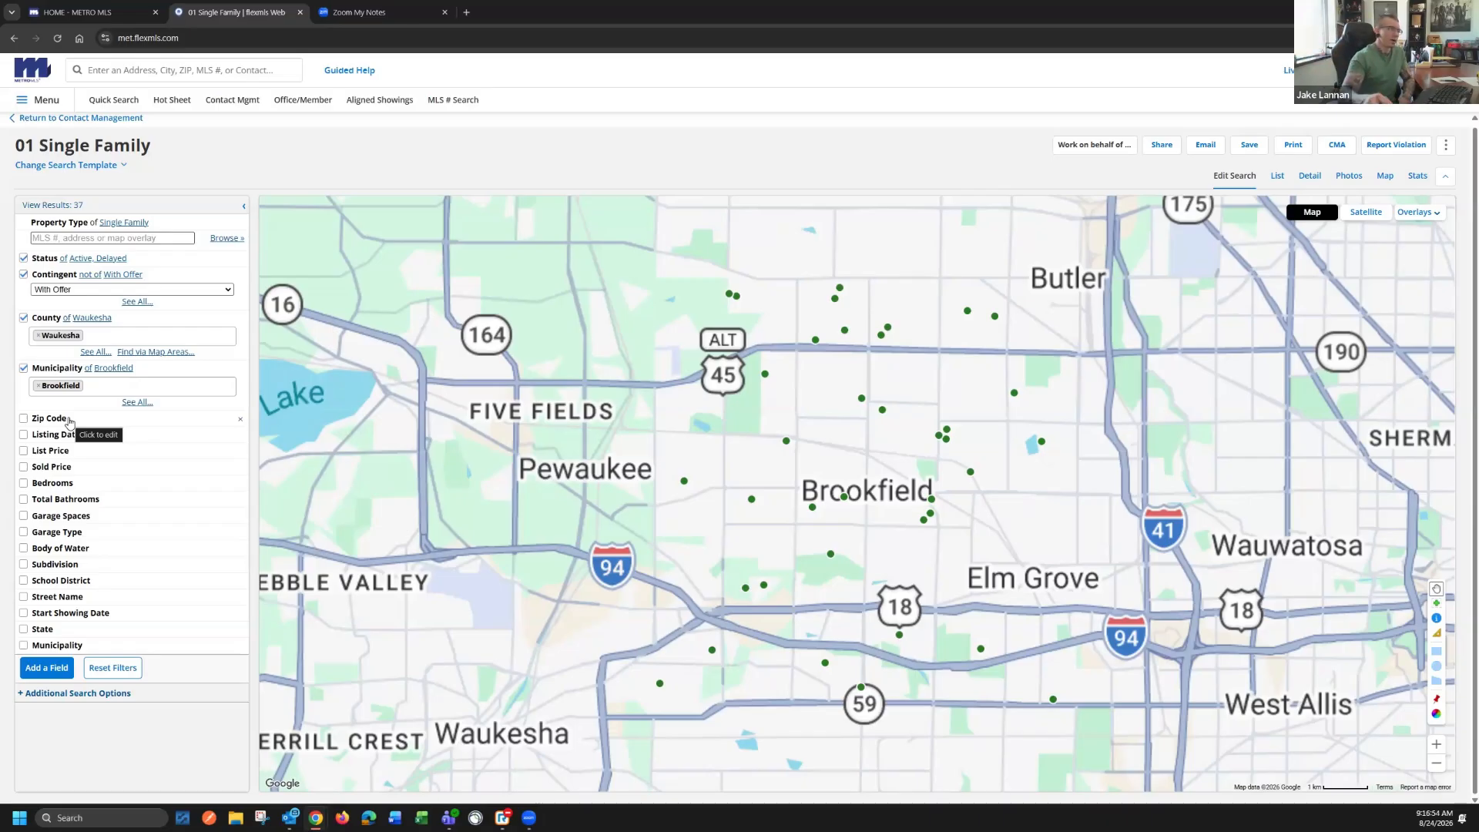
Try a Zip Code filter of 53226, and switch that filter off again
{"action": "left_click", "coordinate": [68, 420]}
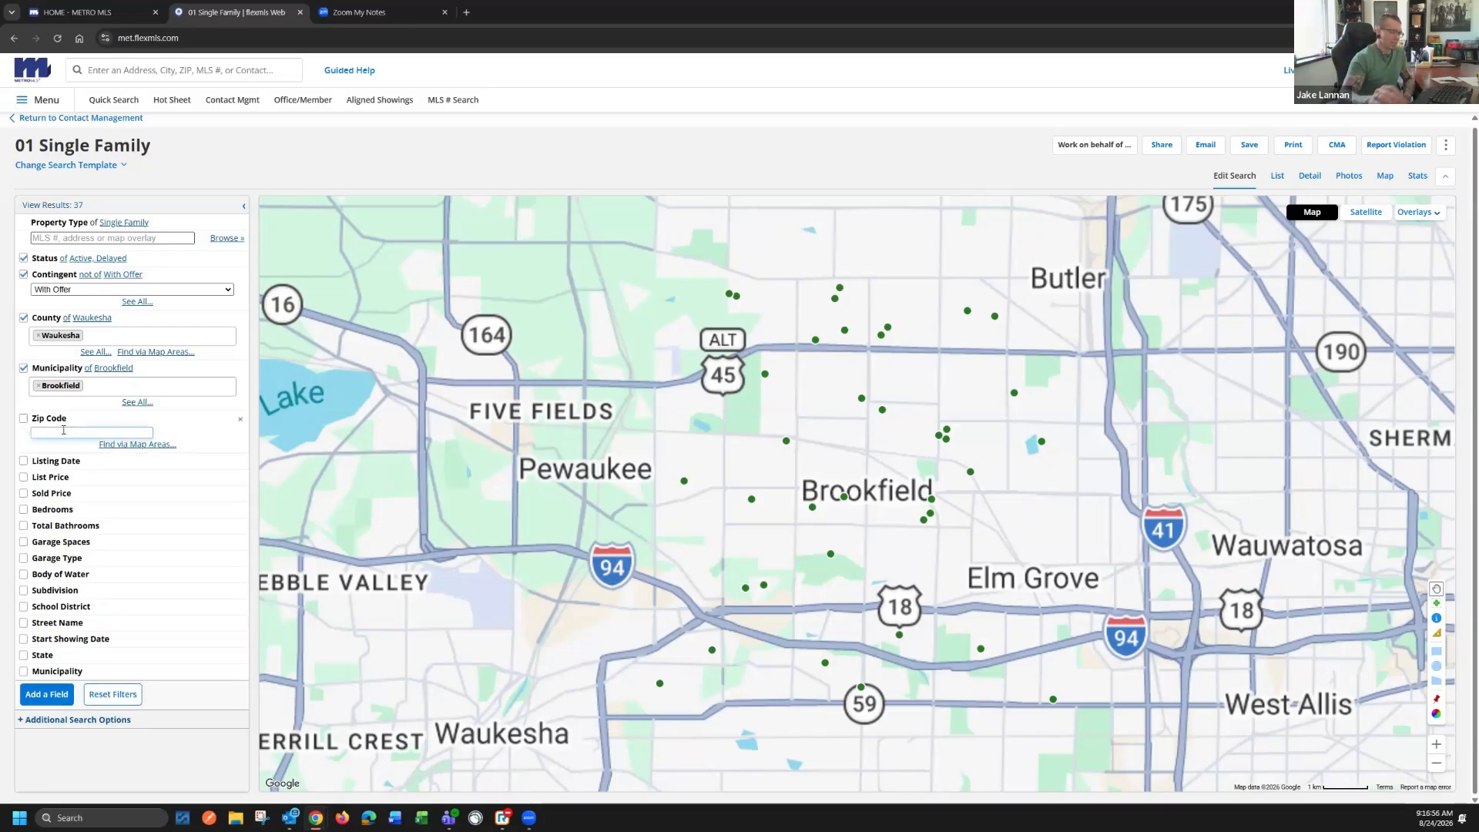
{"action": "type", "text": "53226"}
{"action": "key", "text": "Return"}
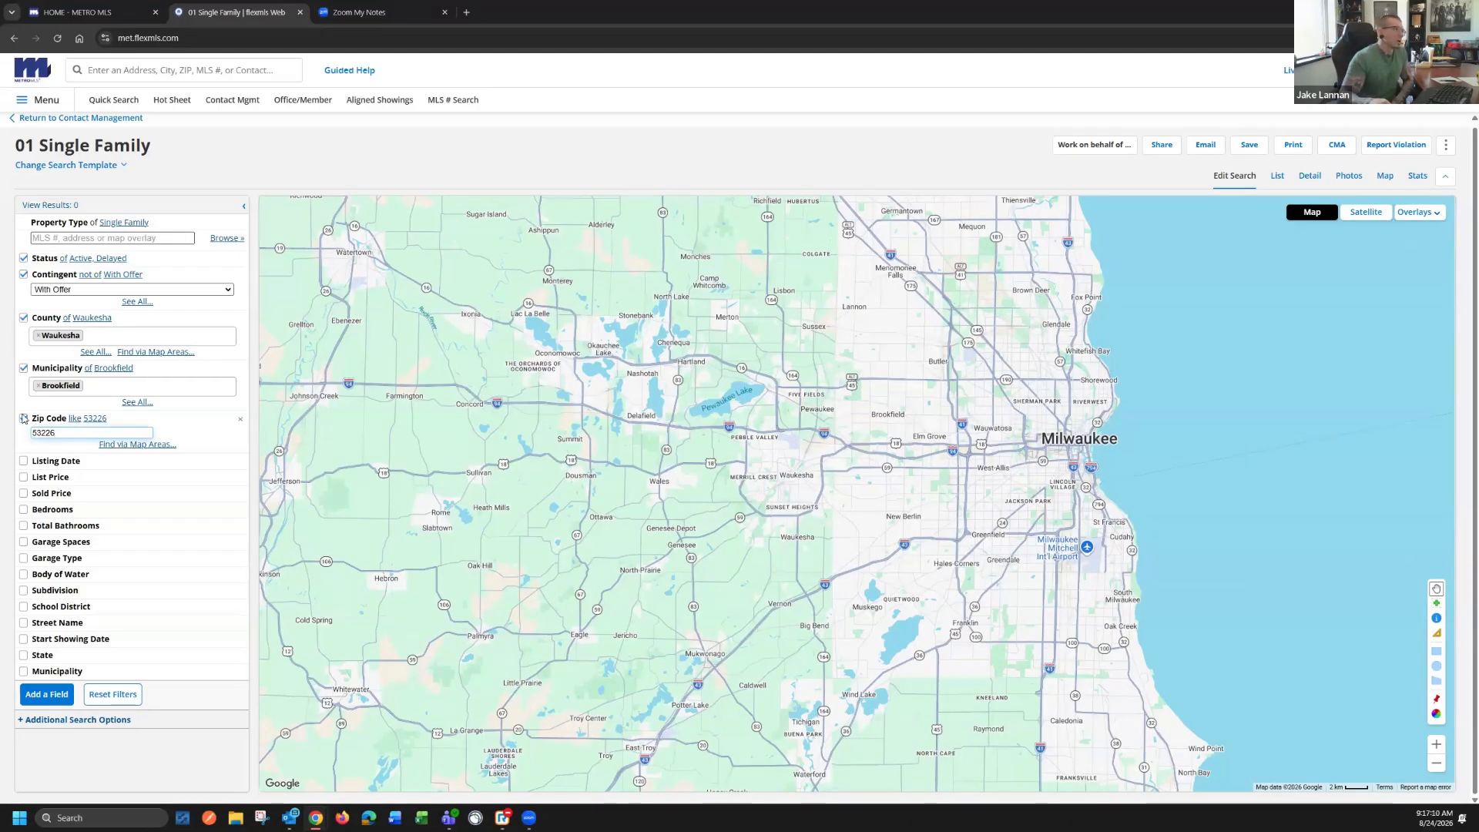
{"action": "left_click", "coordinate": [24, 419]}
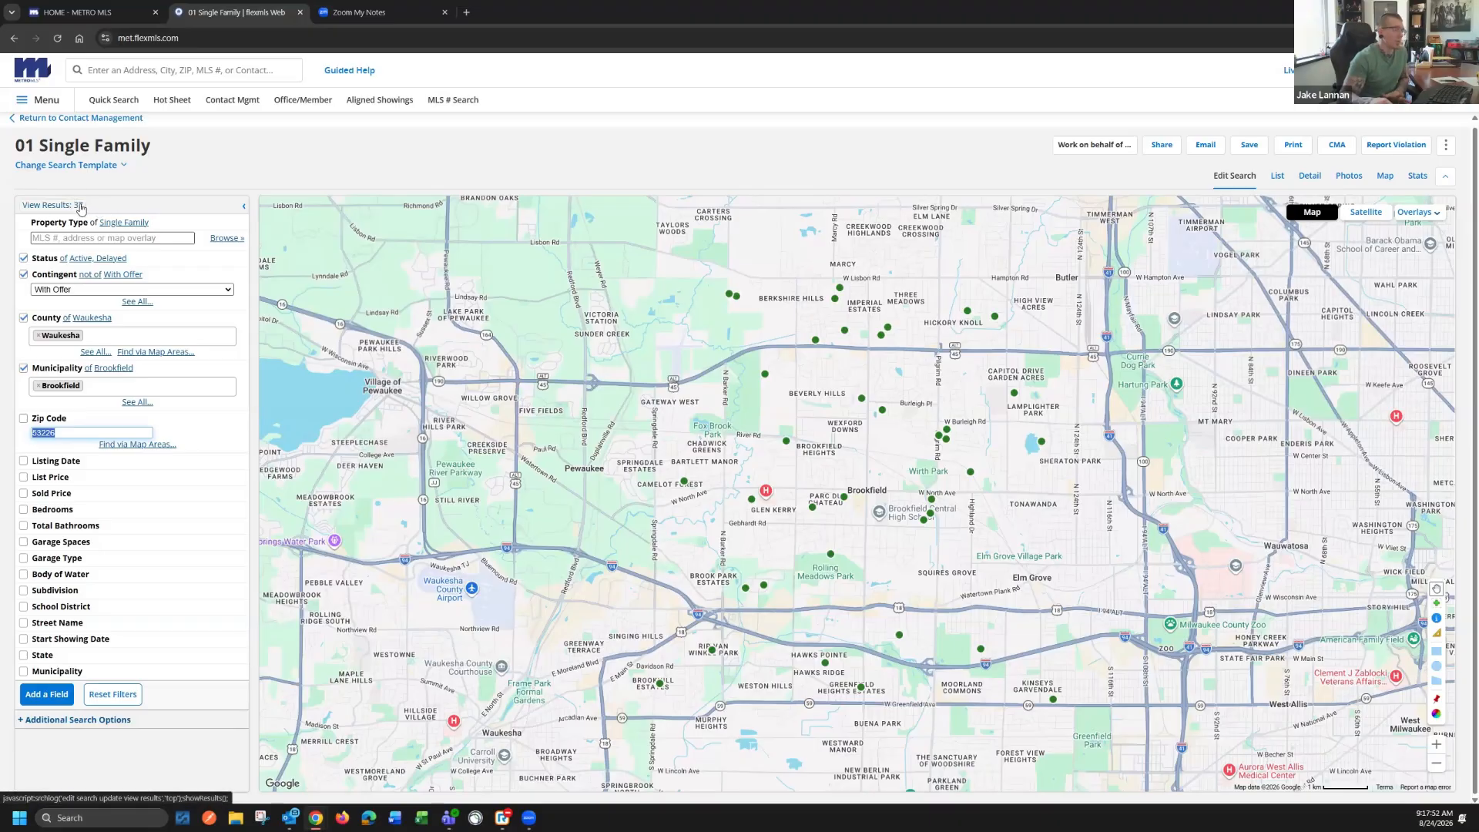
Expand the List Price, Bedrooms and Total Bathrooms filters to show their minimum and maximum values
{"action": "left_click", "coordinate": [74, 481]}
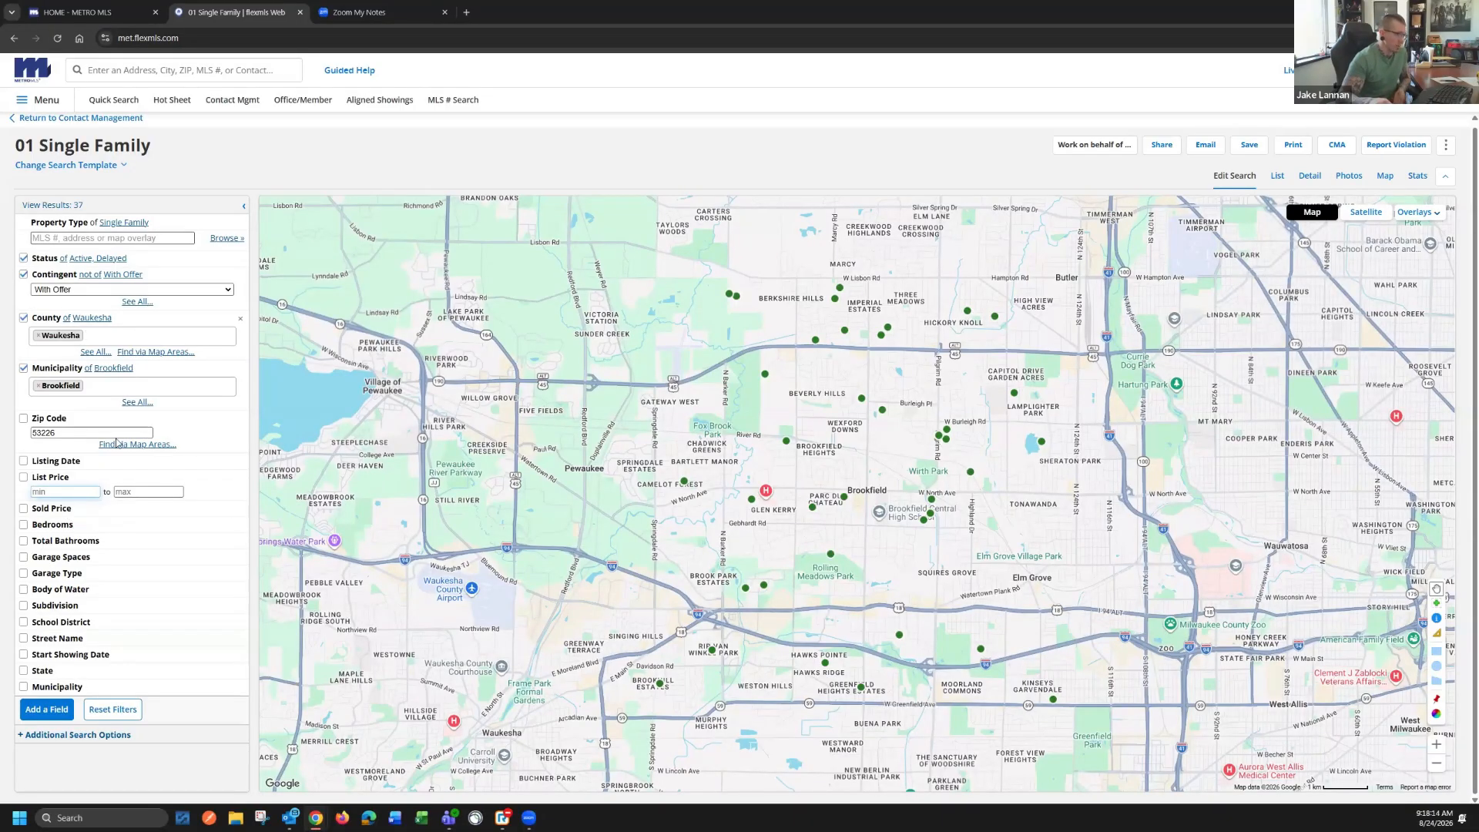
{"action": "left_click", "coordinate": [75, 527]}
{"action": "left_click", "coordinate": [66, 556]}
Set the Bedrooms filter to exactly three, with 3 as both minimum and maximum
{"action": "left_click", "coordinate": [51, 539]}
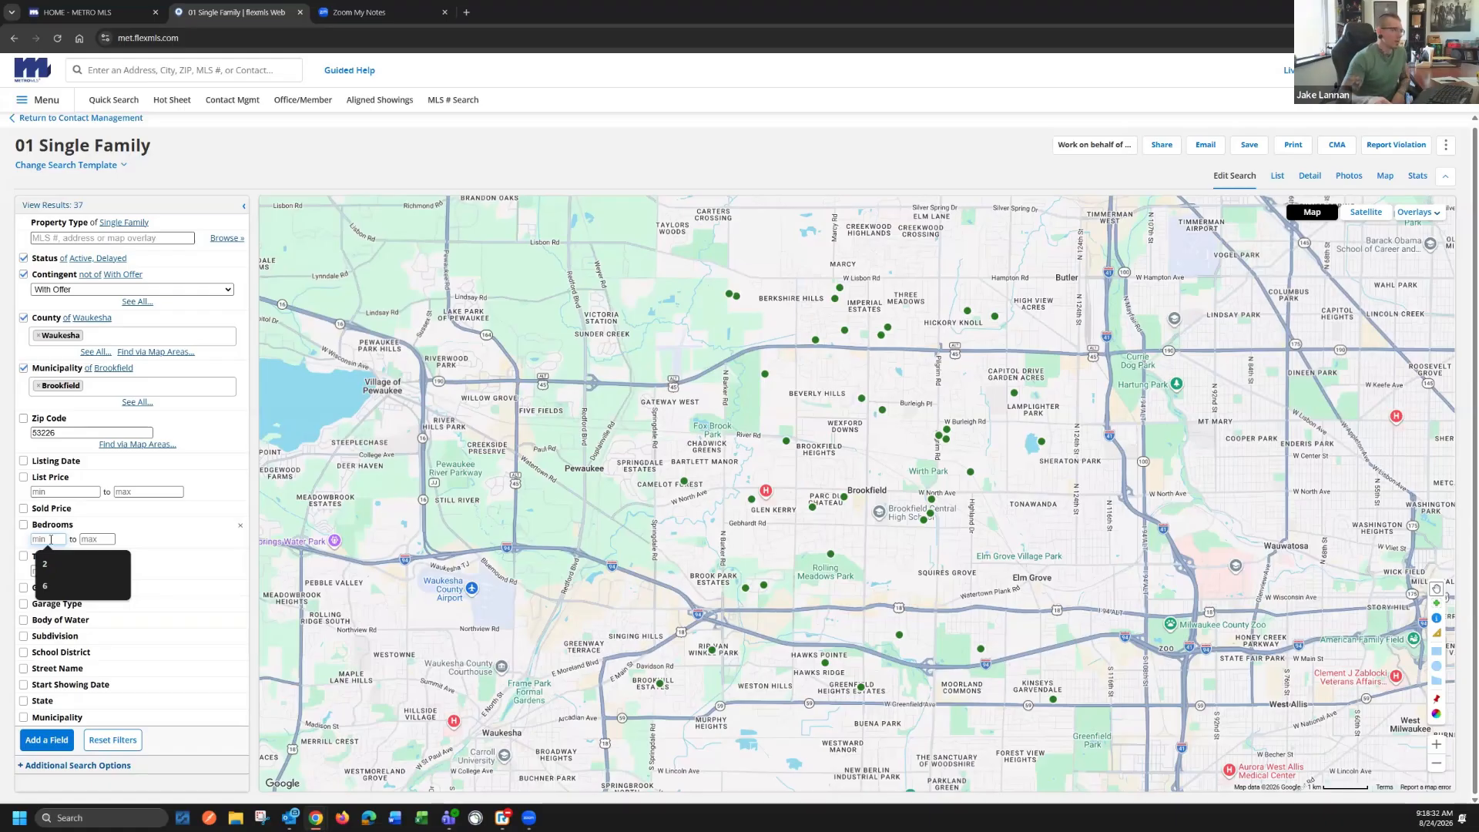
{"action": "type", "text": "3"}
{"action": "key", "text": "Tab"}
{"action": "type", "text": "3"}
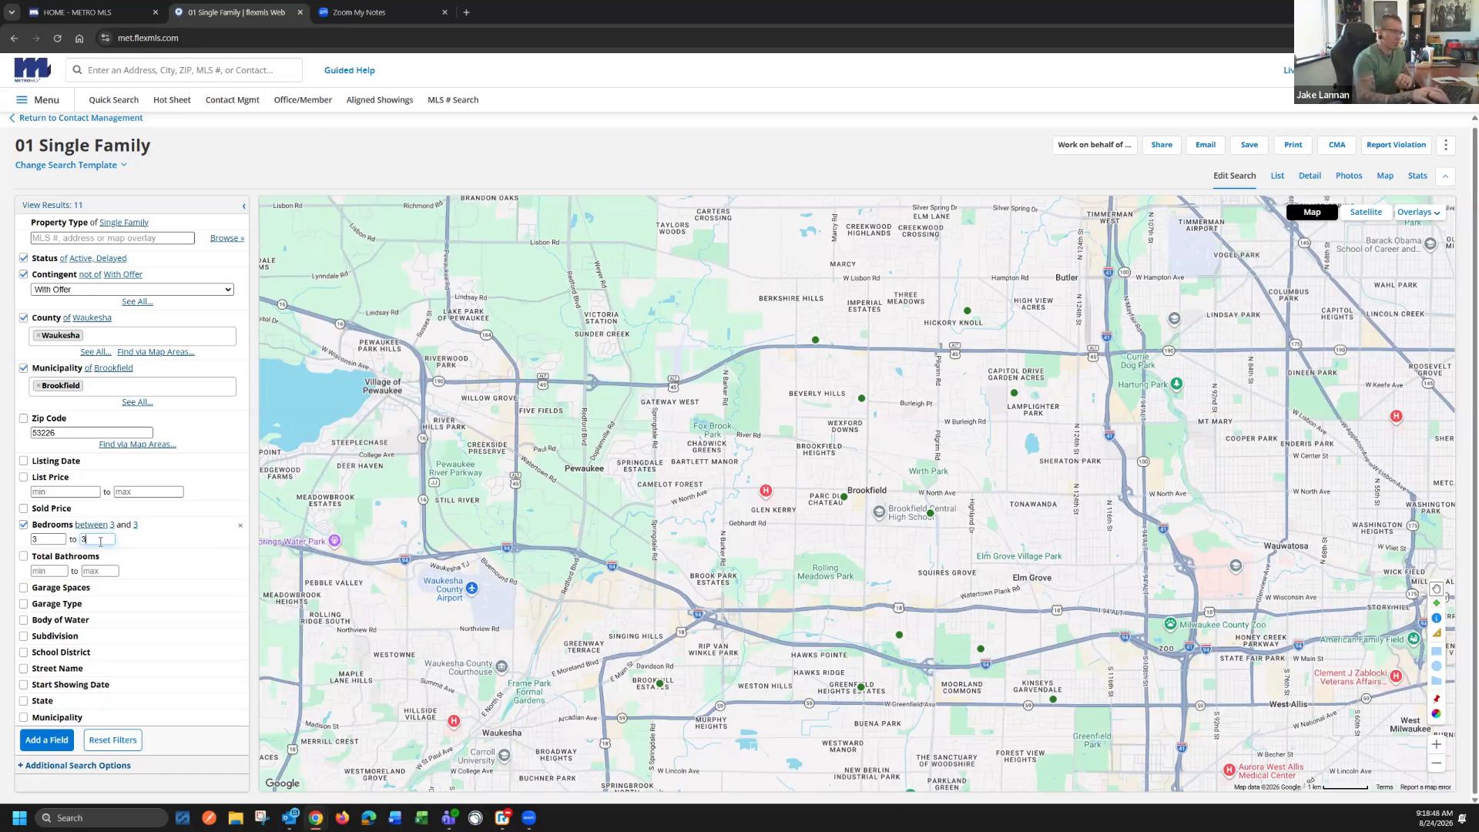
{"action": "key", "text": "BackSpace"}
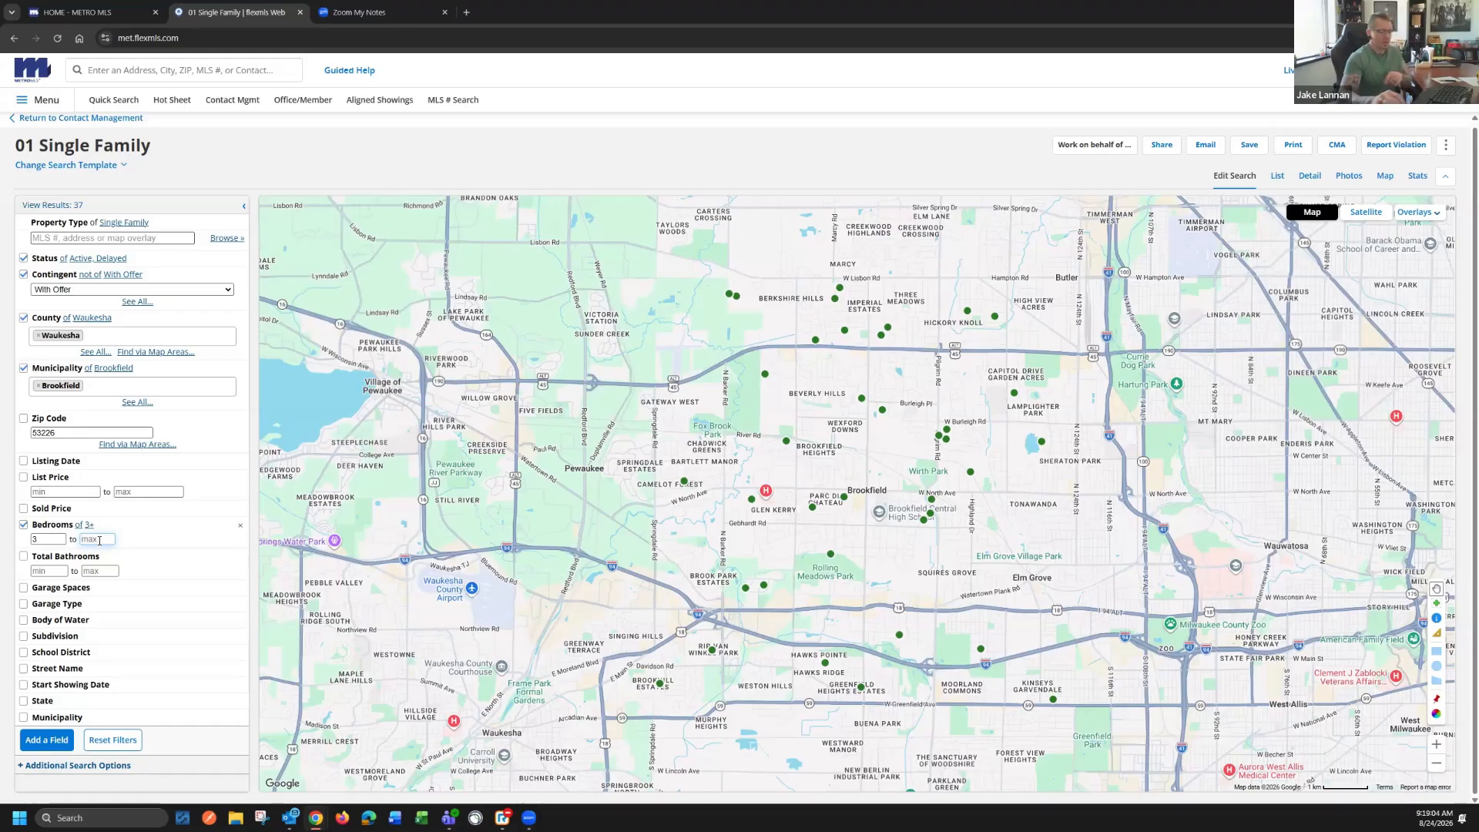
{"action": "type", "text": "3"}
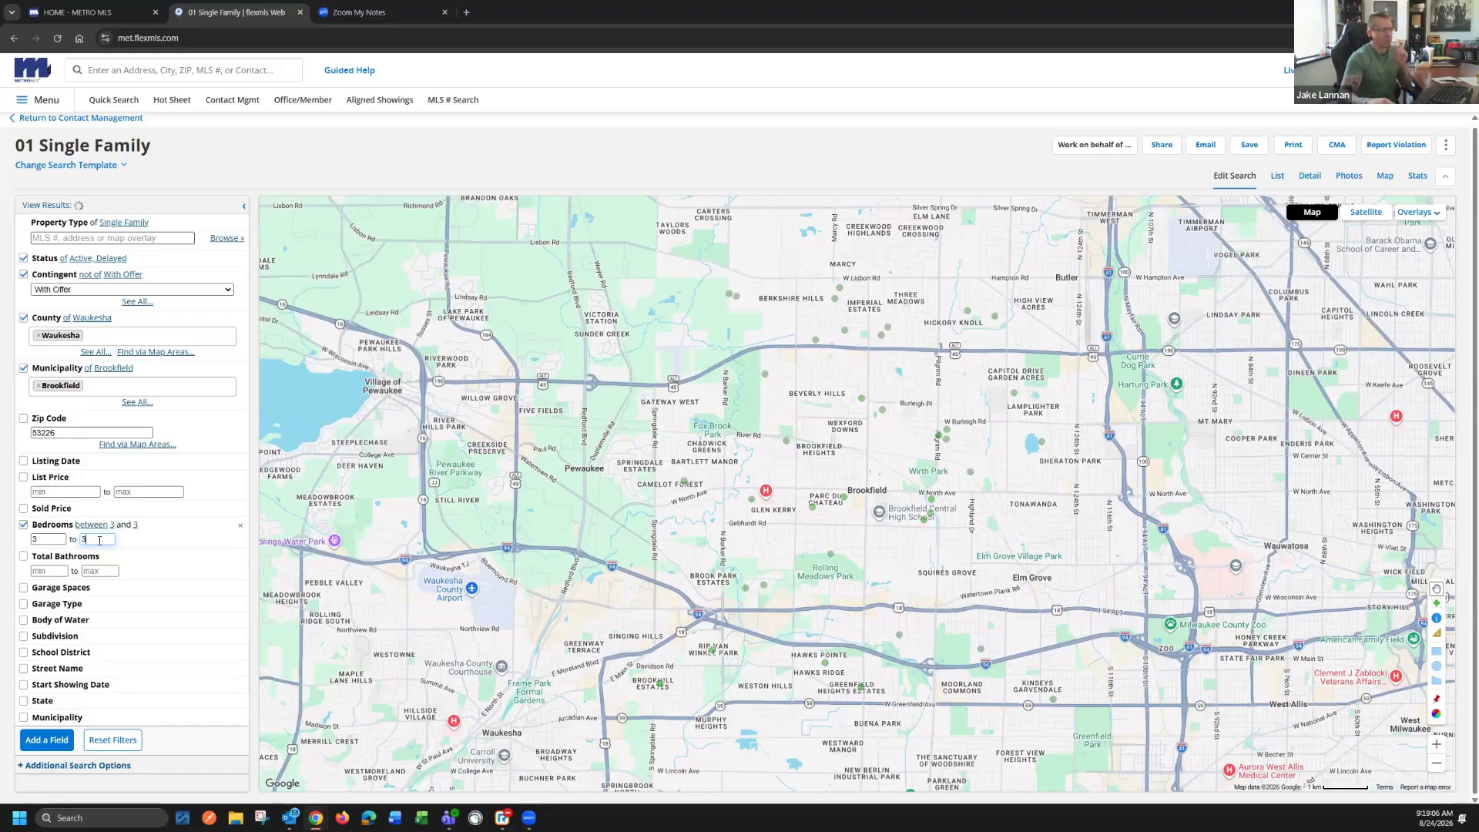
Set the Total Bathrooms minimum to 1.5 and the Garage Spaces minimum to 2.5
{"action": "left_click", "coordinate": [48, 571]}
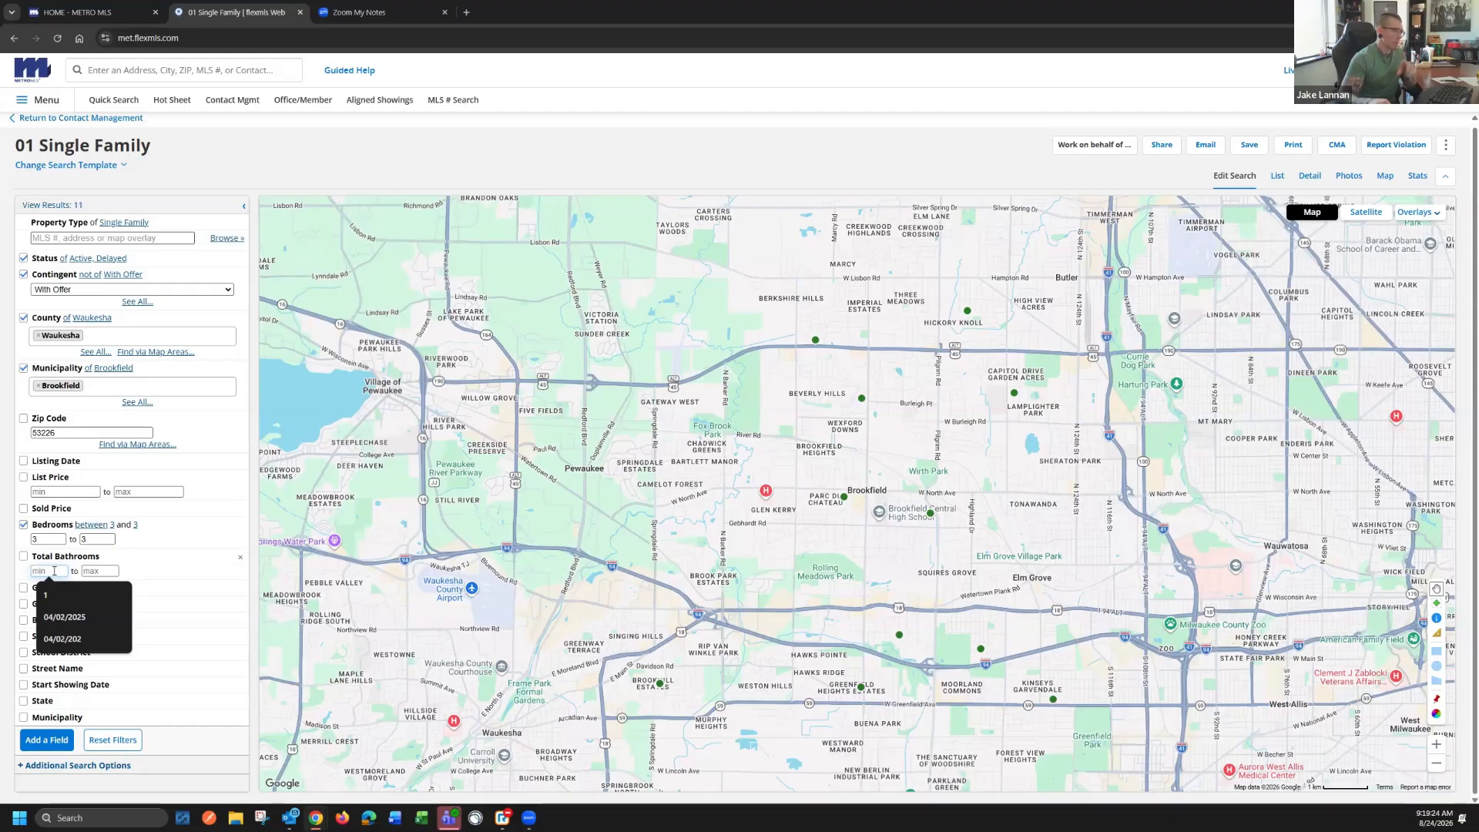
{"action": "left_click", "coordinate": [14, 592]}
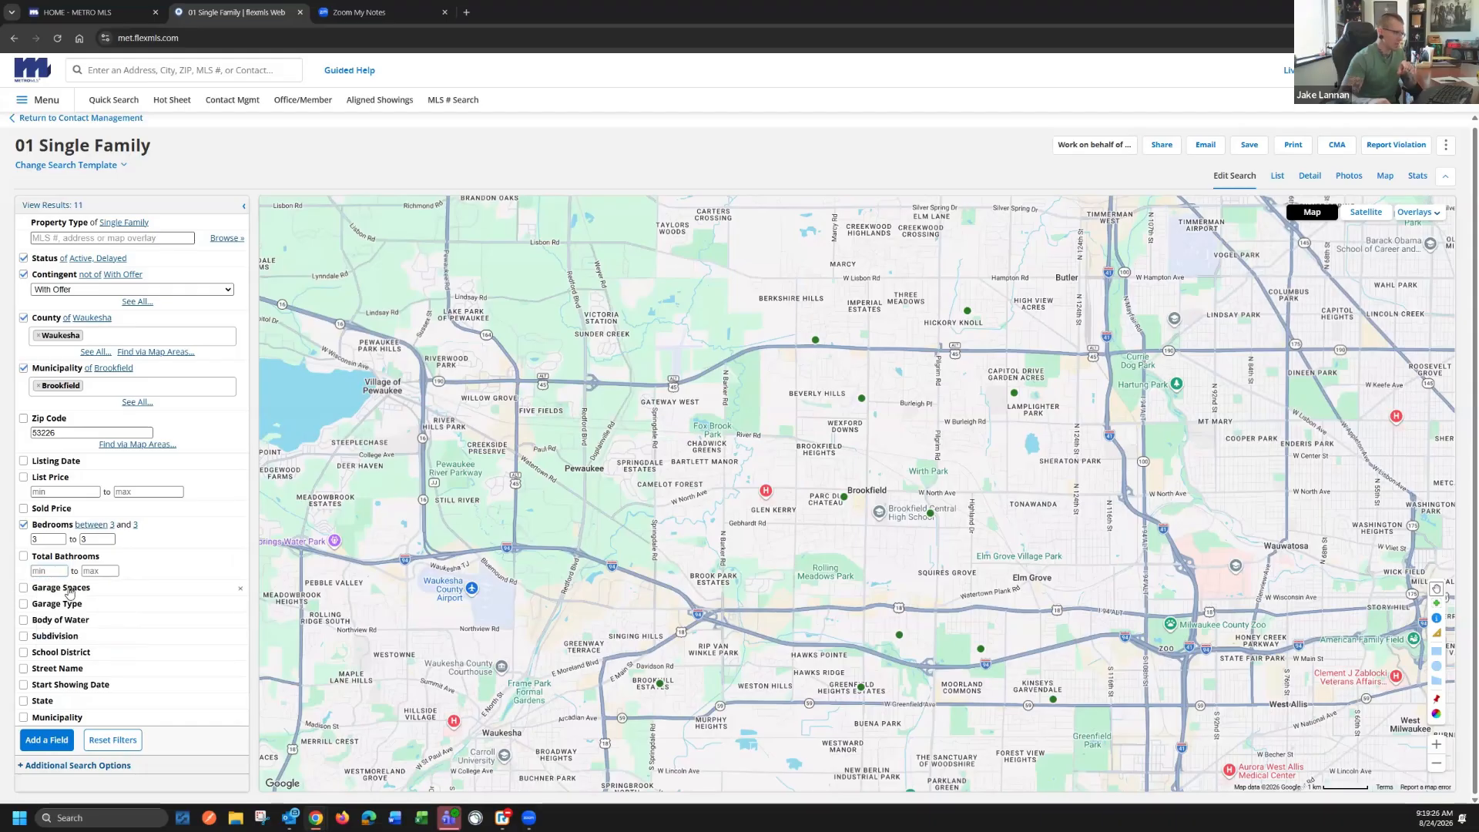
{"action": "left_click", "coordinate": [60, 588]}
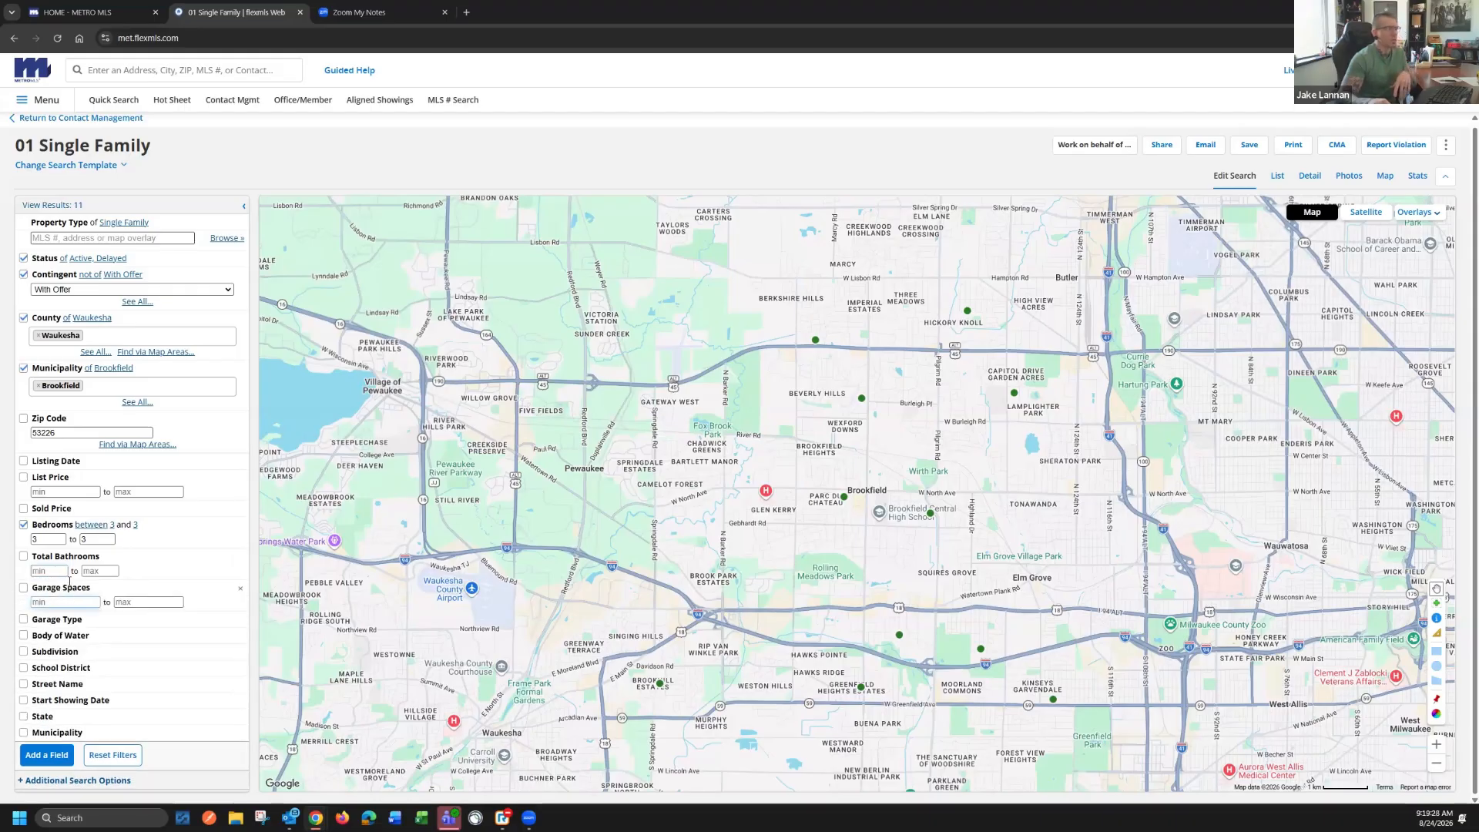
{"action": "left_click", "coordinate": [51, 570]}
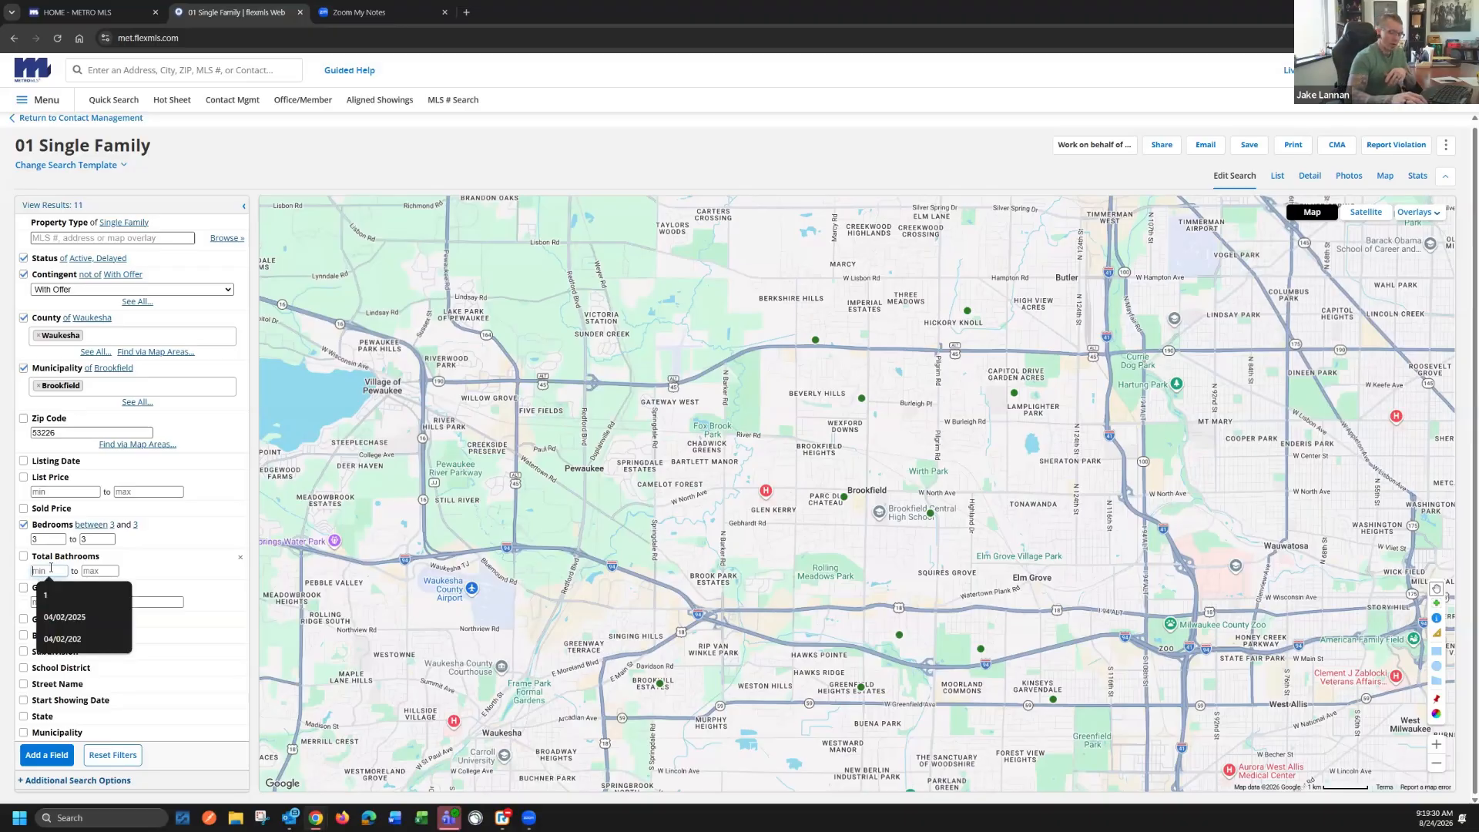
{"action": "type", "text": "1.5"}
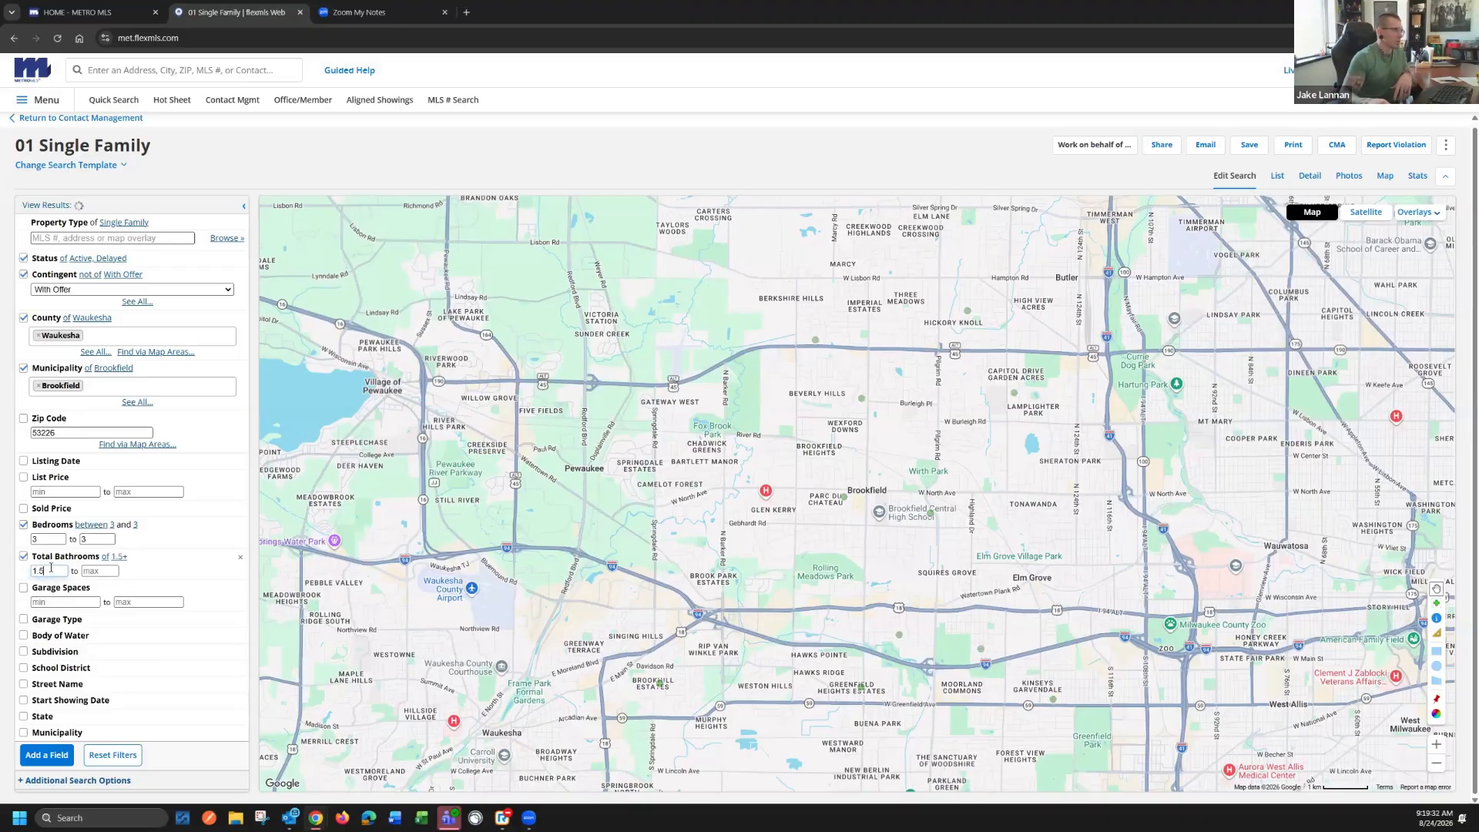
{"action": "left_click", "coordinate": [69, 600]}
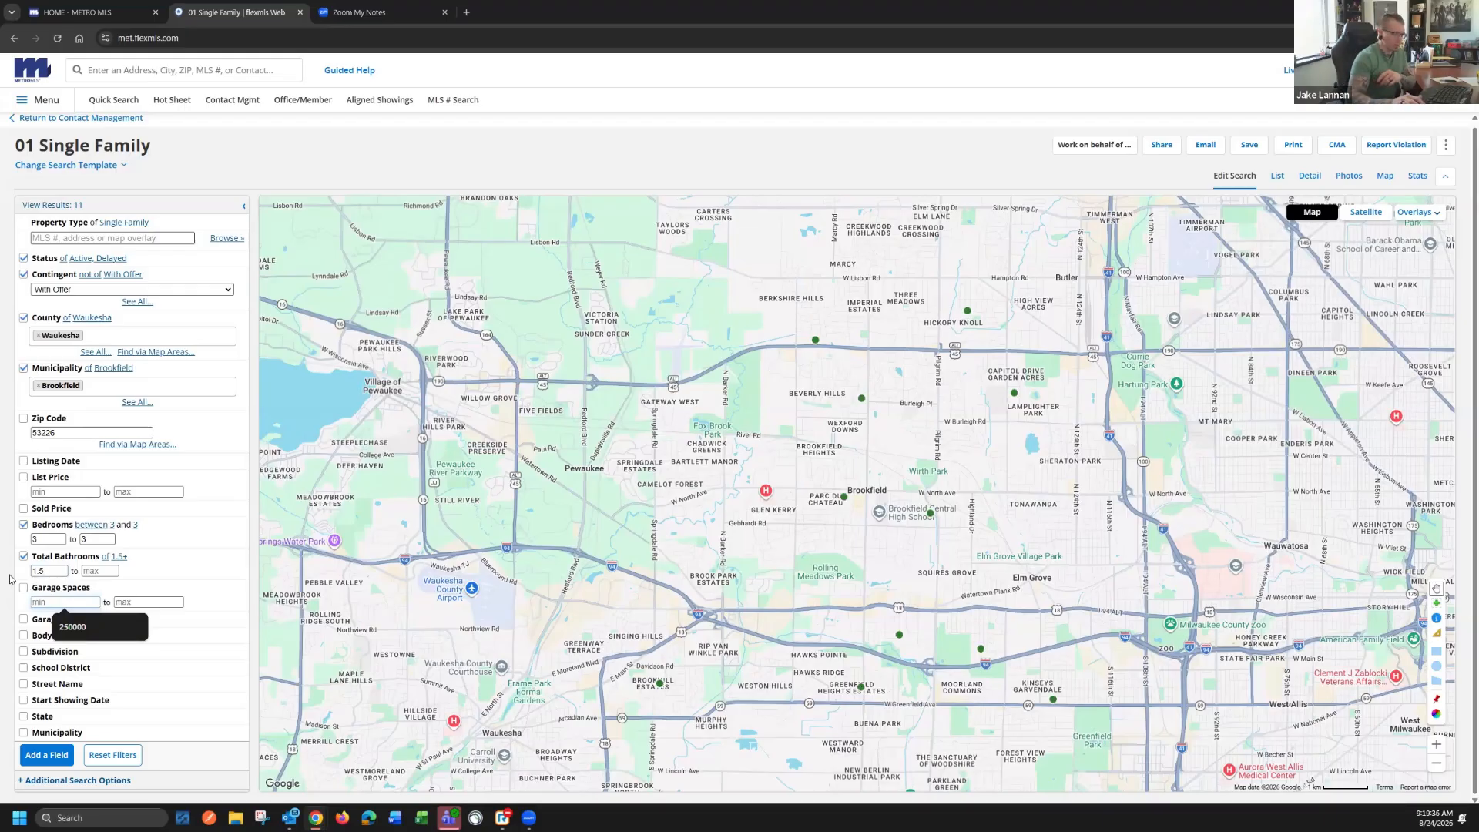
{"action": "type", "text": "2.5"}
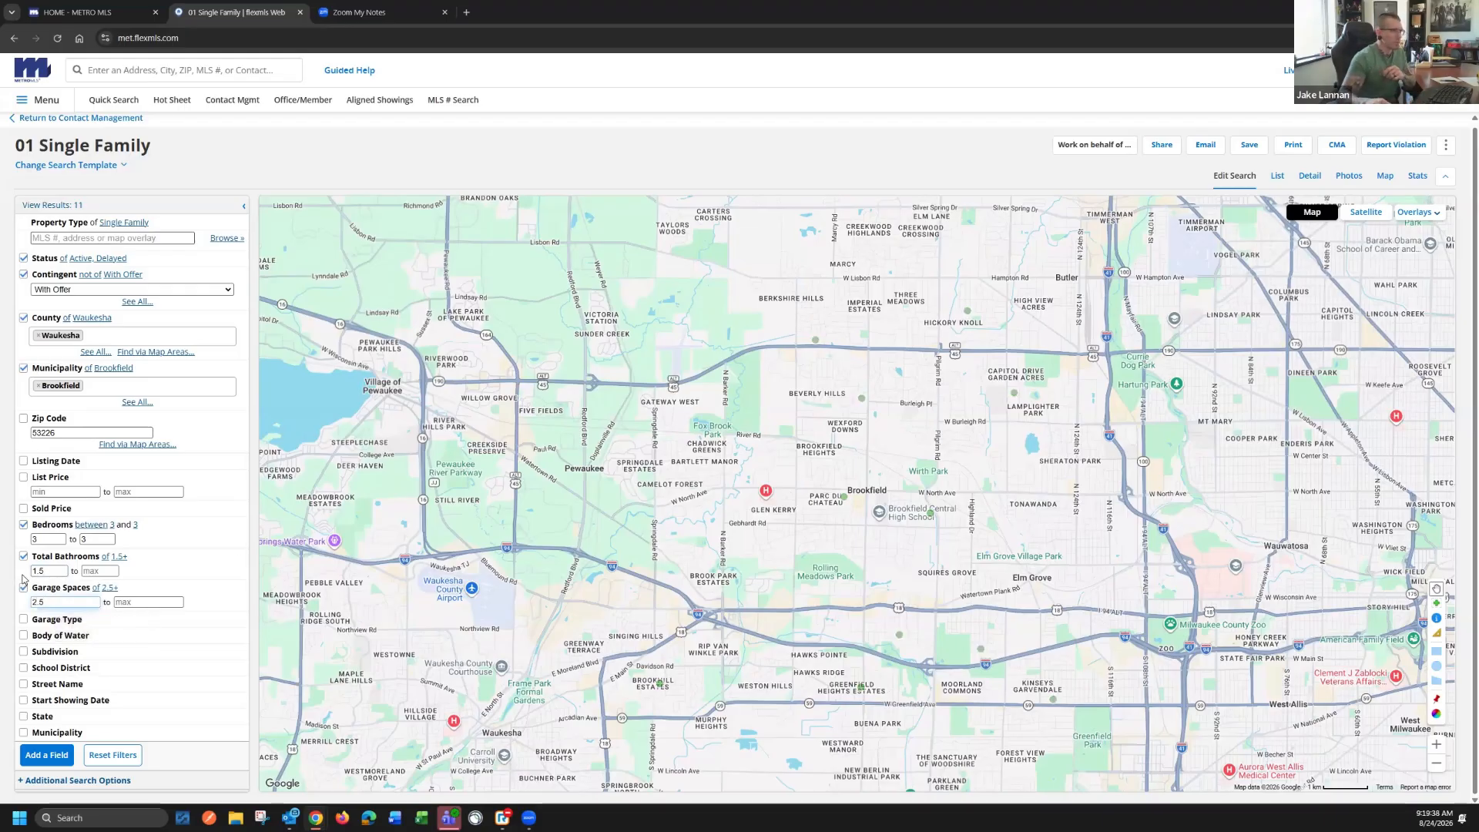
Expand the Garage Type, Body of Water and Subdivision filters to show their options and entry fields
{"action": "left_click", "coordinate": [74, 623]}
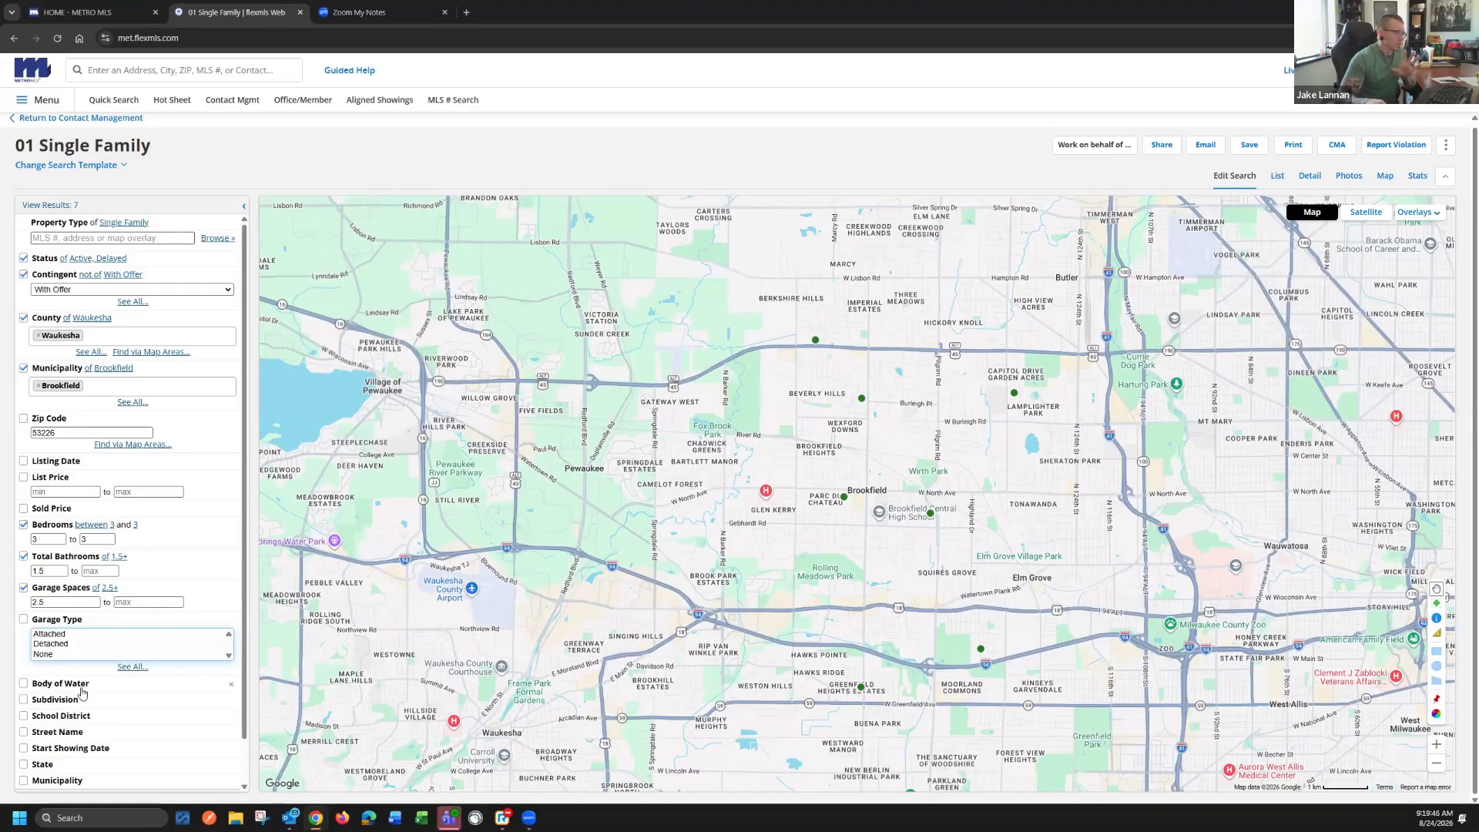
{"action": "scroll", "coordinate": [109, 755], "scroll_direction": "down", "scroll_amount": 2}
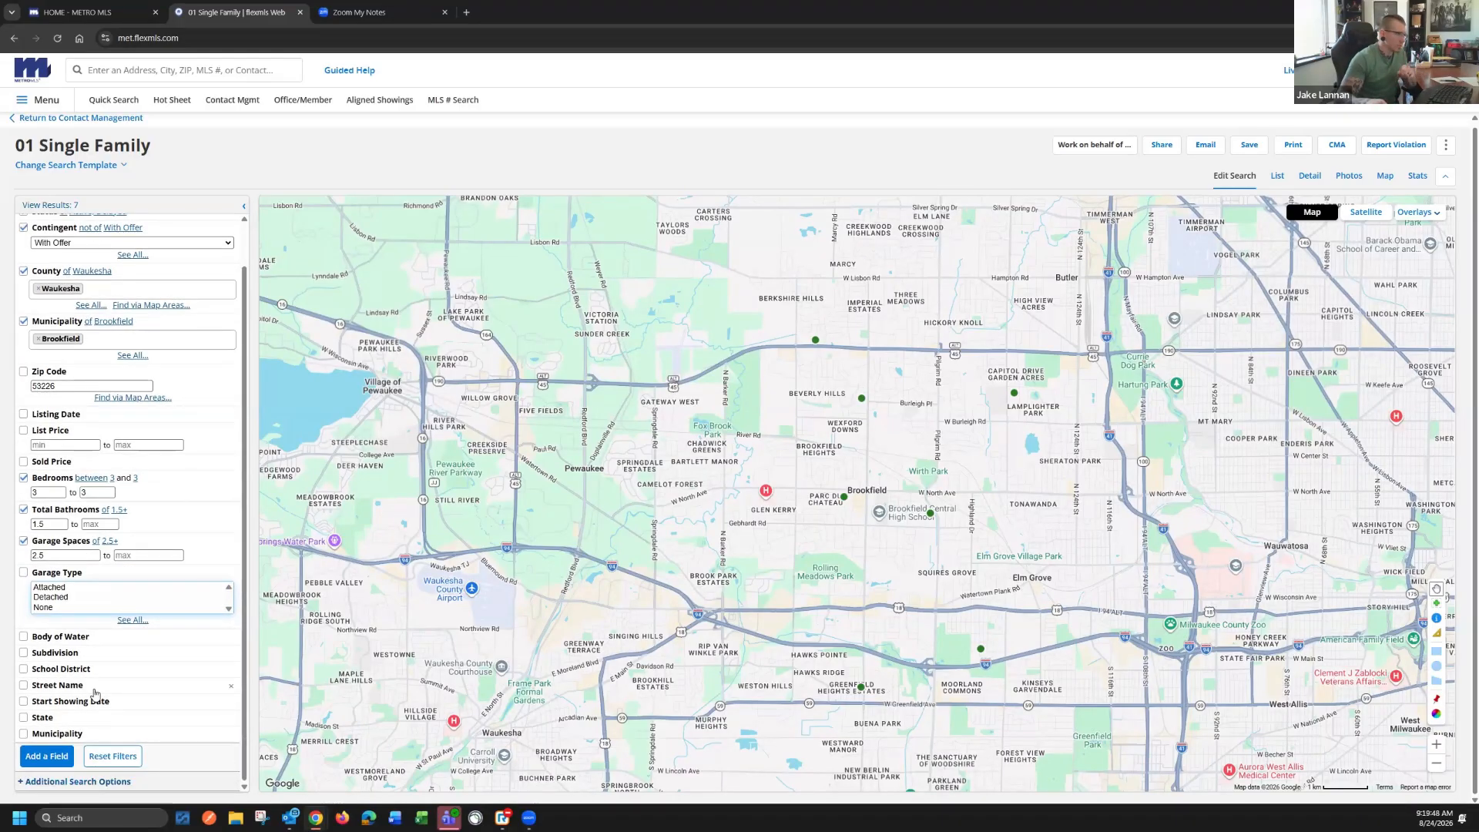
{"action": "left_click", "coordinate": [79, 638]}
{"action": "left_click", "coordinate": [75, 675]}
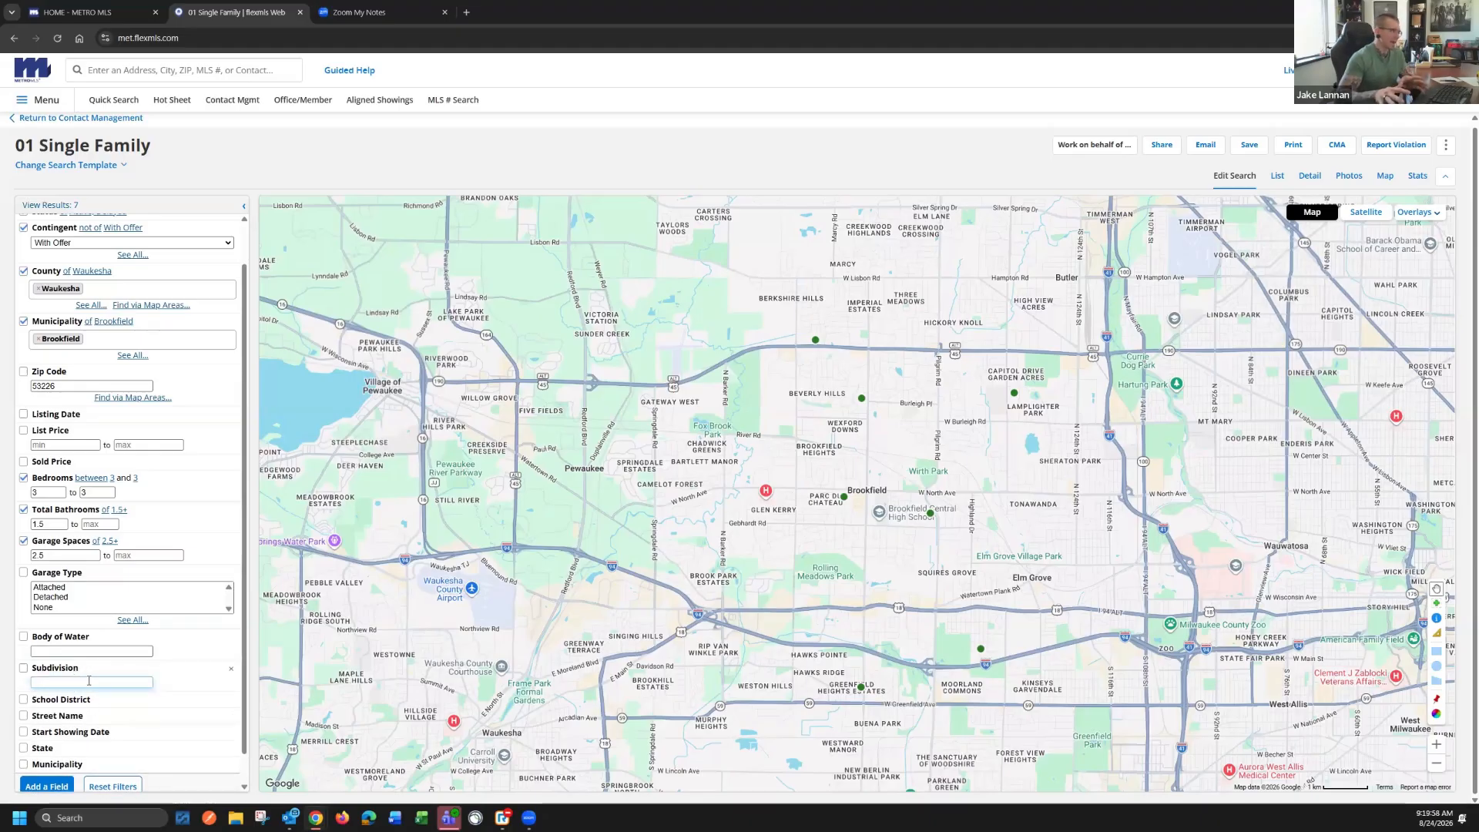
Try the Body of Water entry "lac la belle" and its spelling variants "lac labelle" and "la labelle", and clear the field
{"action": "left_click", "coordinate": [58, 650]}
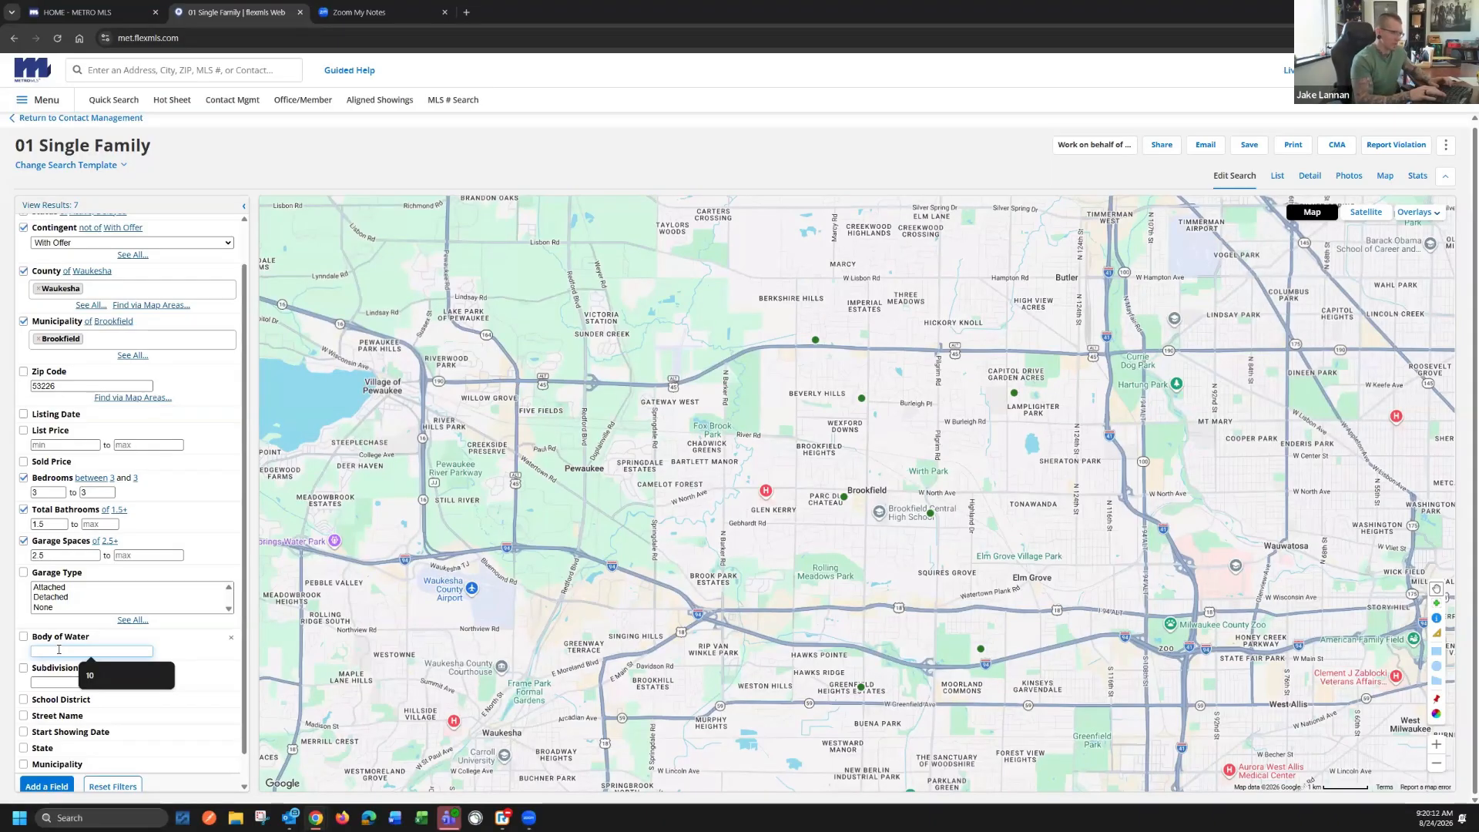
{"action": "type", "text": "lac la bele"}
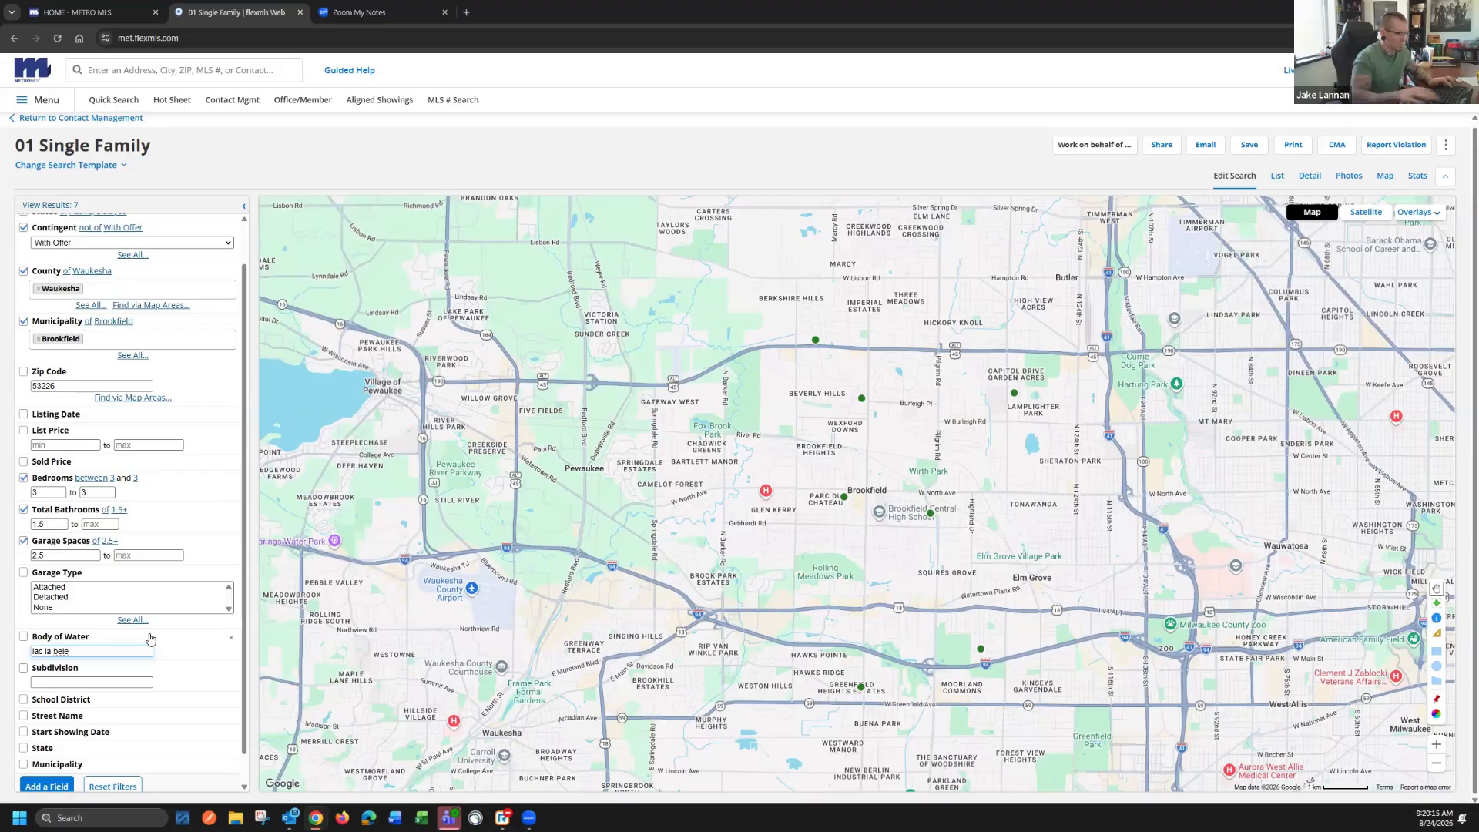
{"action": "key", "text": "BackSpace"}
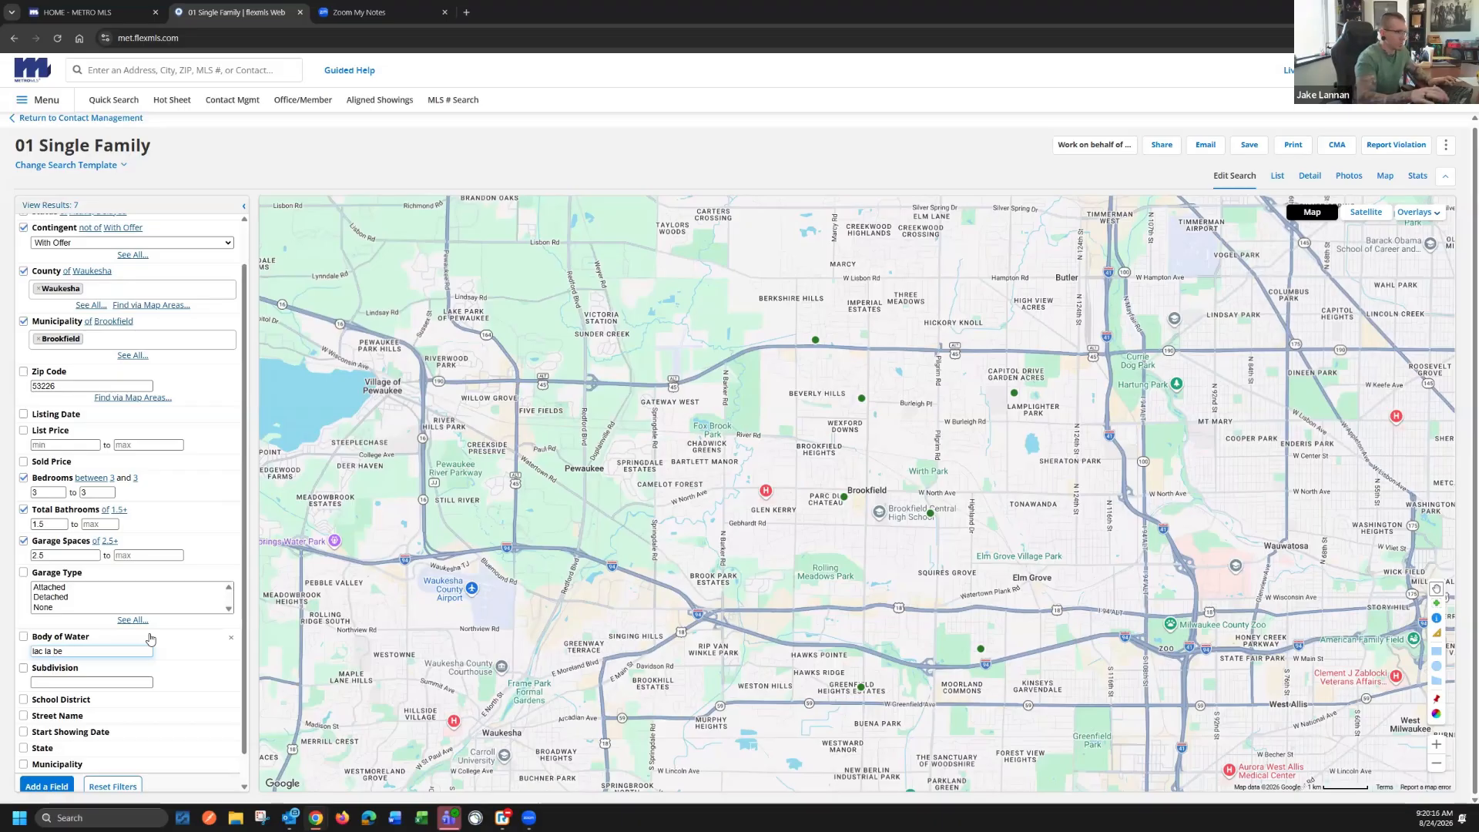
{"action": "type", "text": "le"}
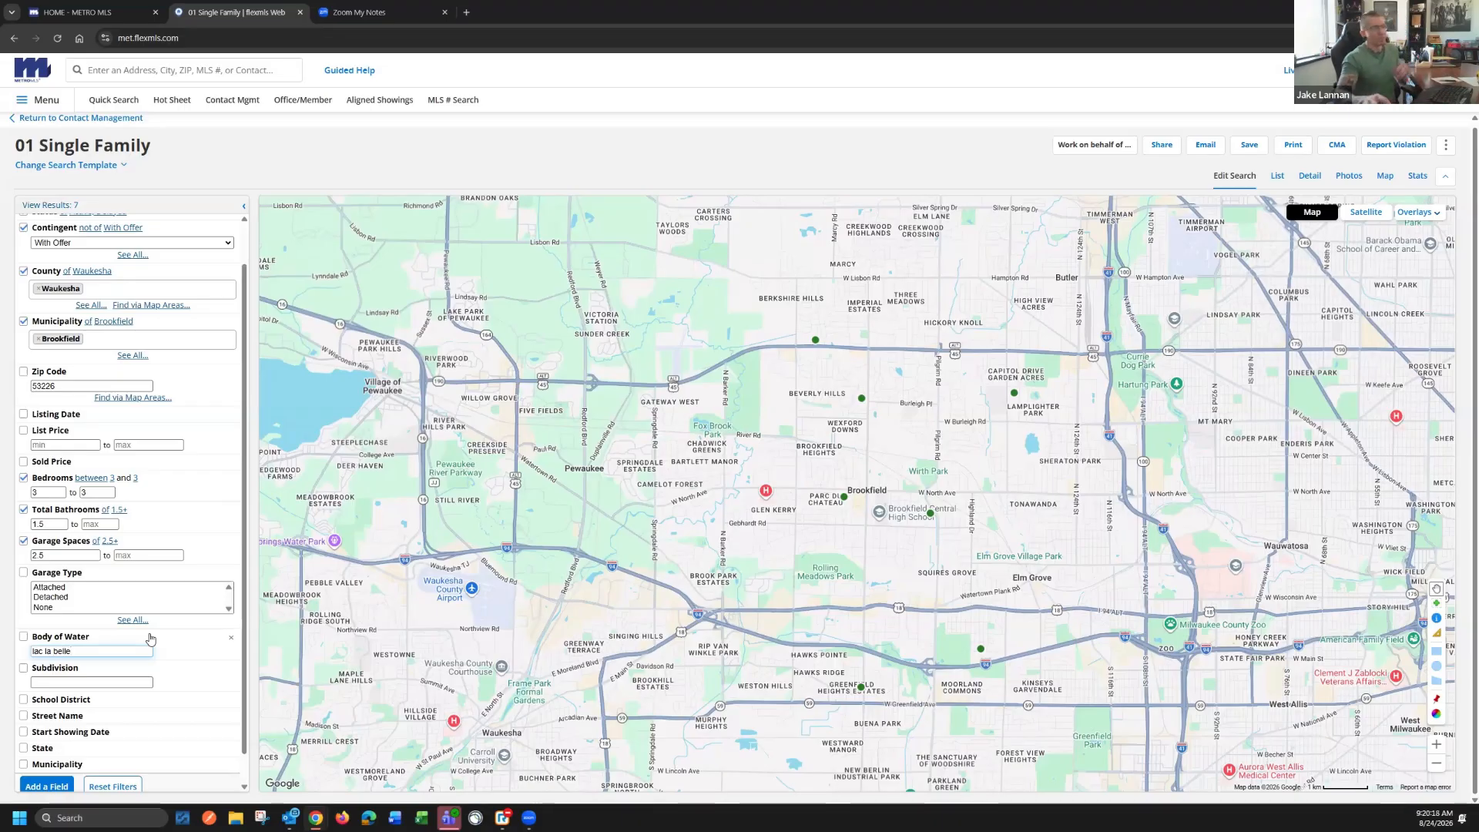
{"action": "triple_click", "coordinate": [55, 651]}
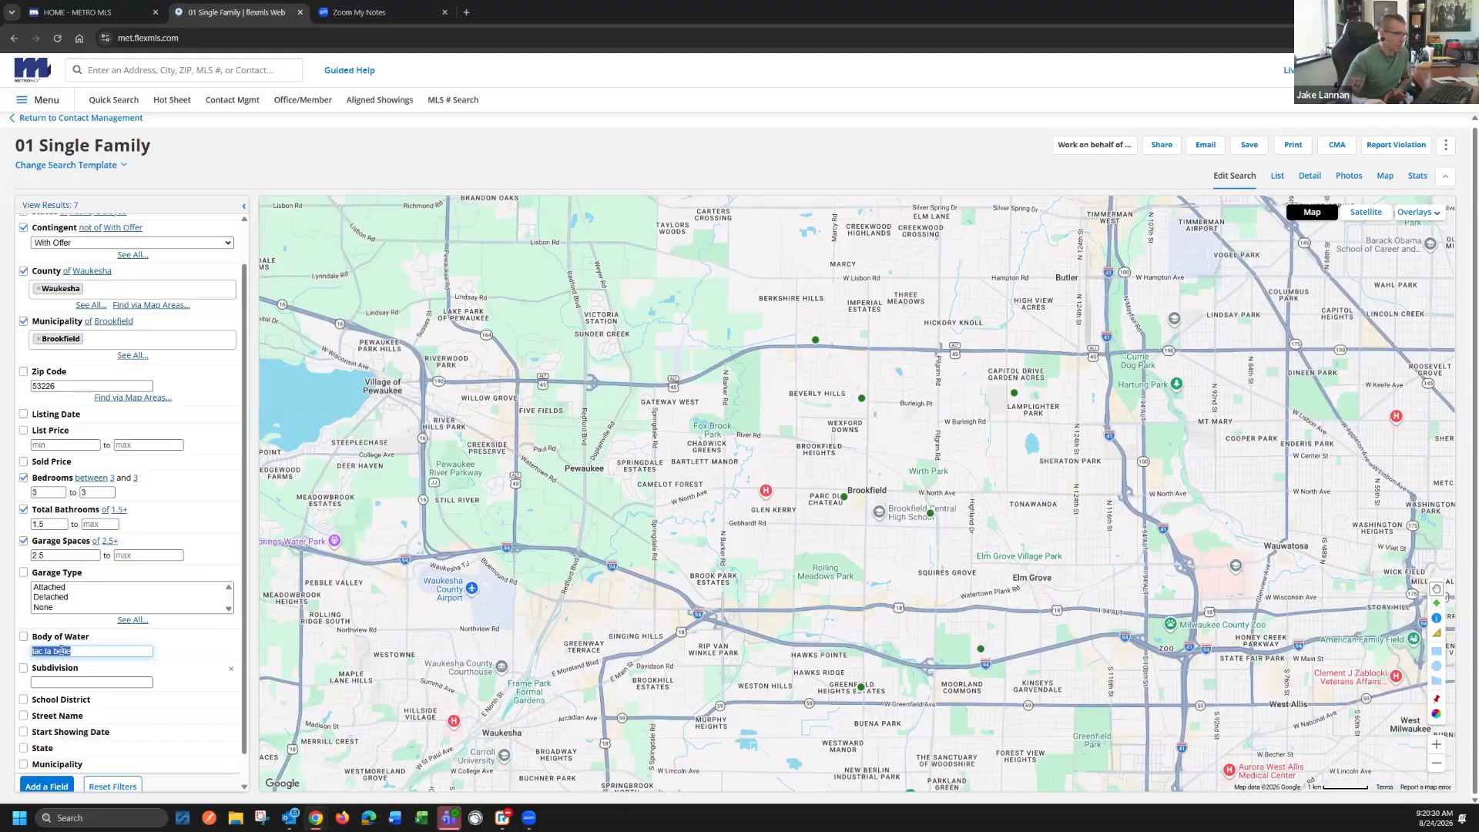
{"action": "key", "text": "BackSpace"}
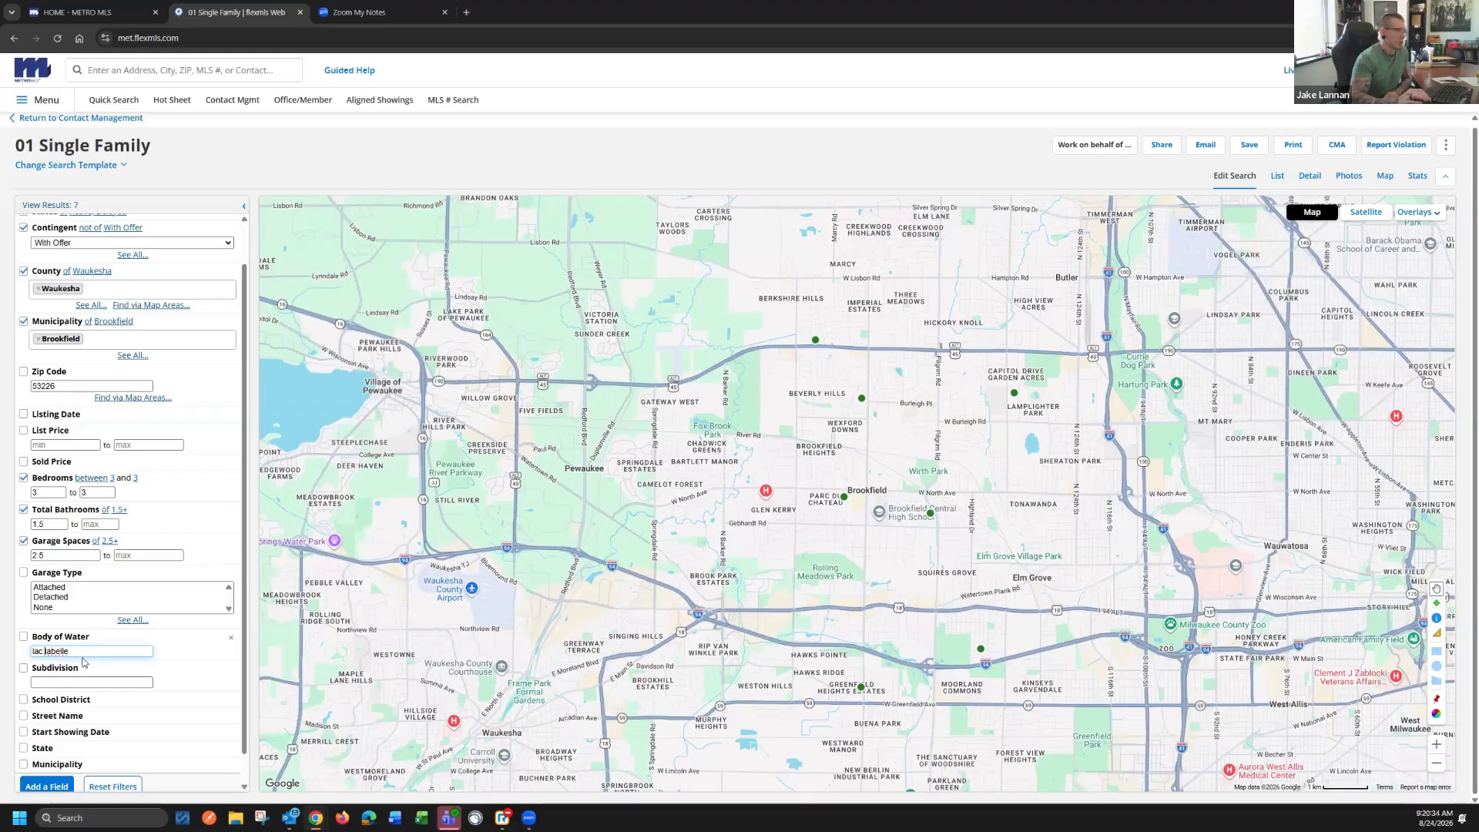
{"action": "key", "text": "BackSpace"}
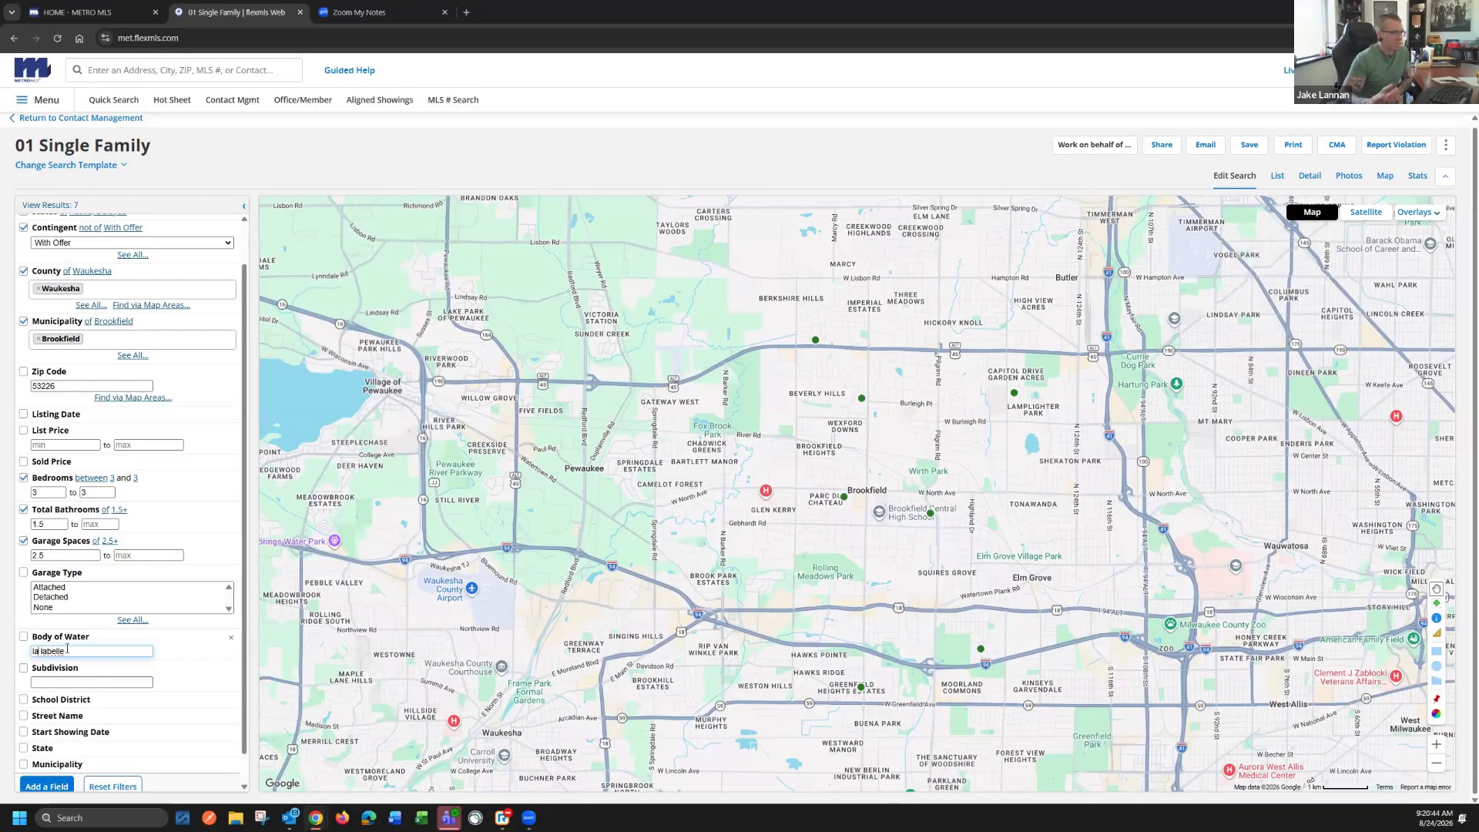
{"action": "triple_click", "coordinate": [68, 651]}
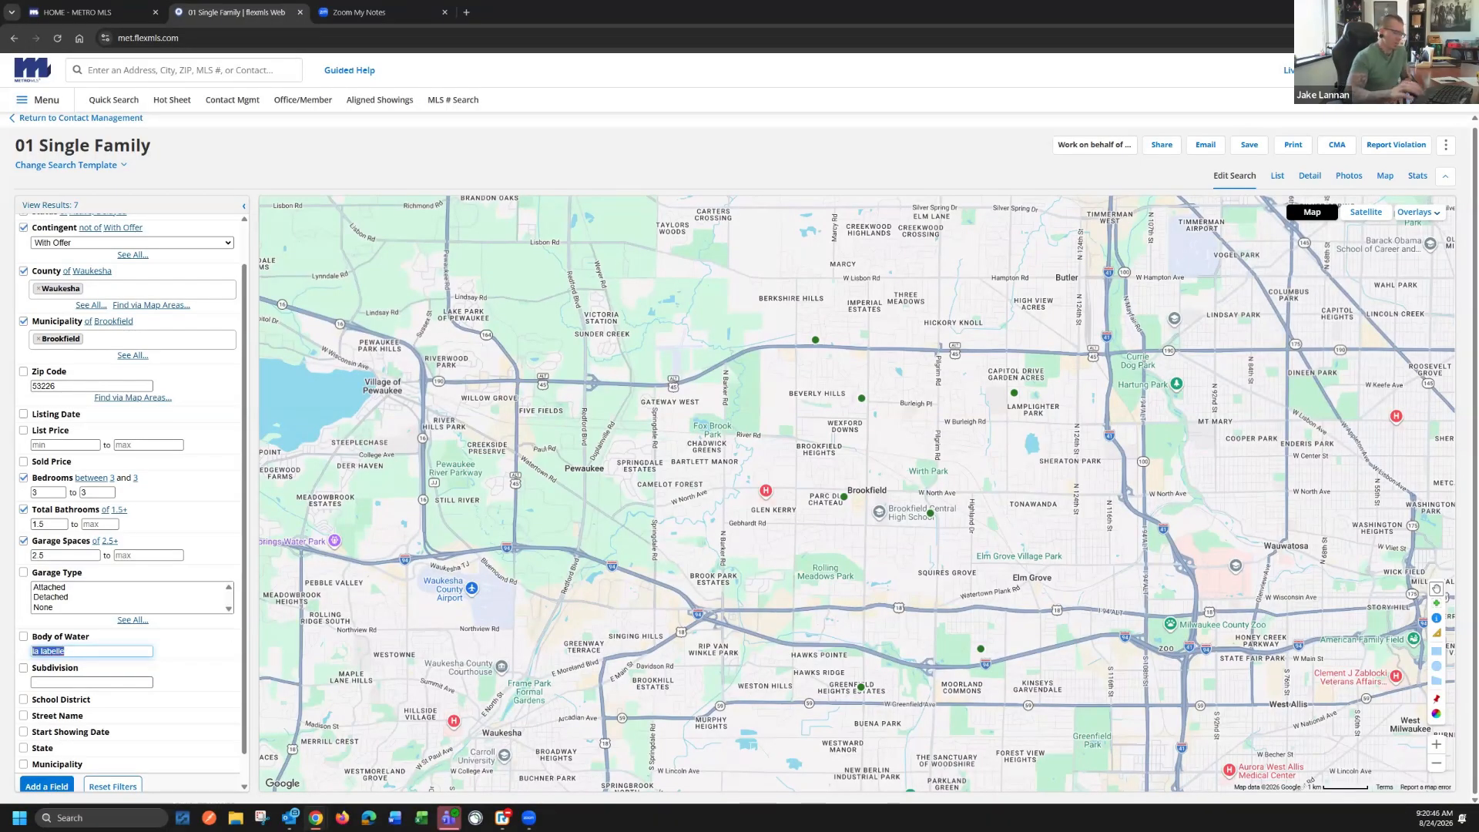
{"action": "key", "text": "BackSpace"}
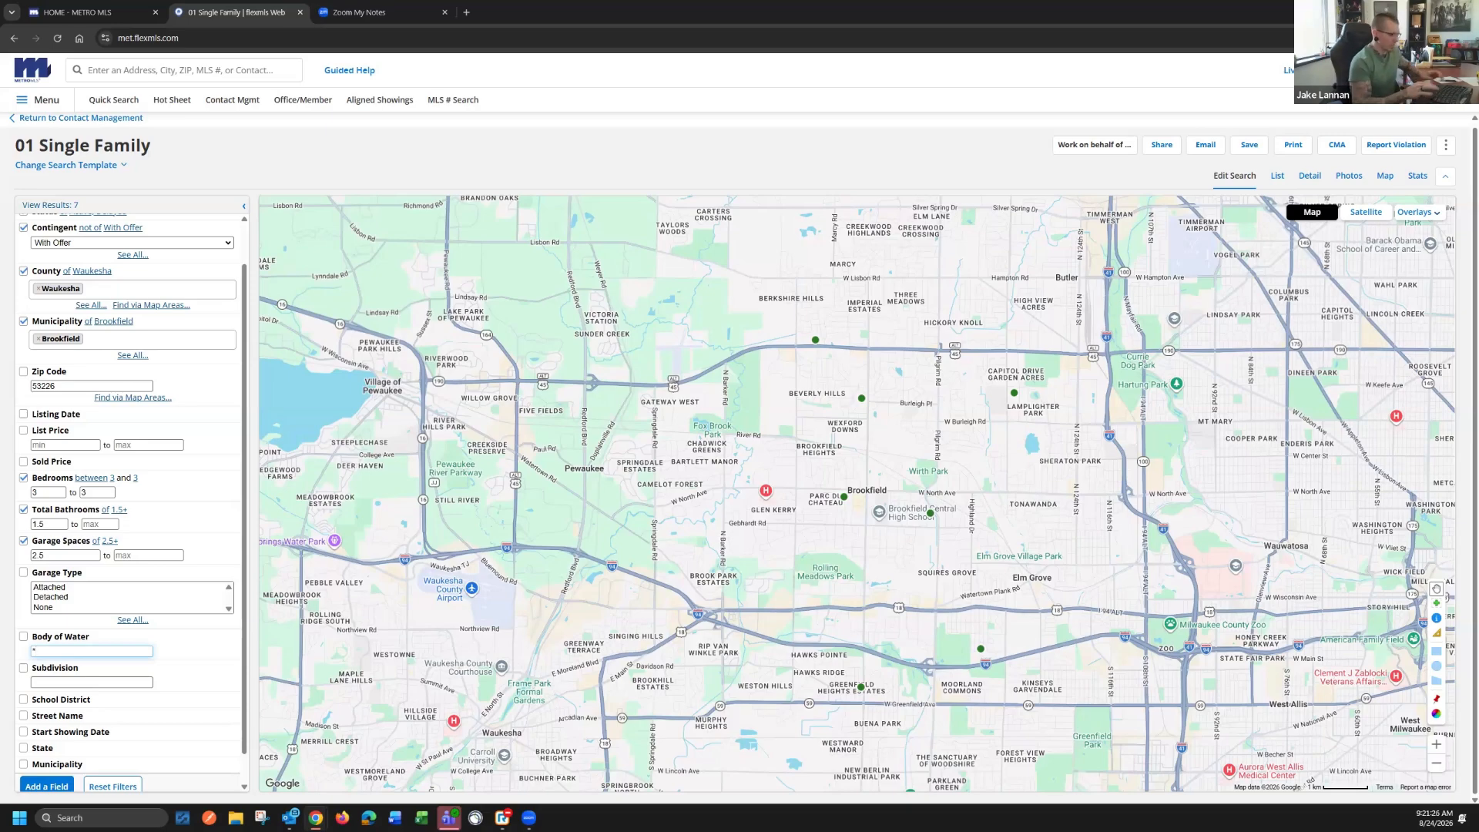
Set the Body of Water filter to the wildcard text *bell*
{"action": "type", "text": "bell"}
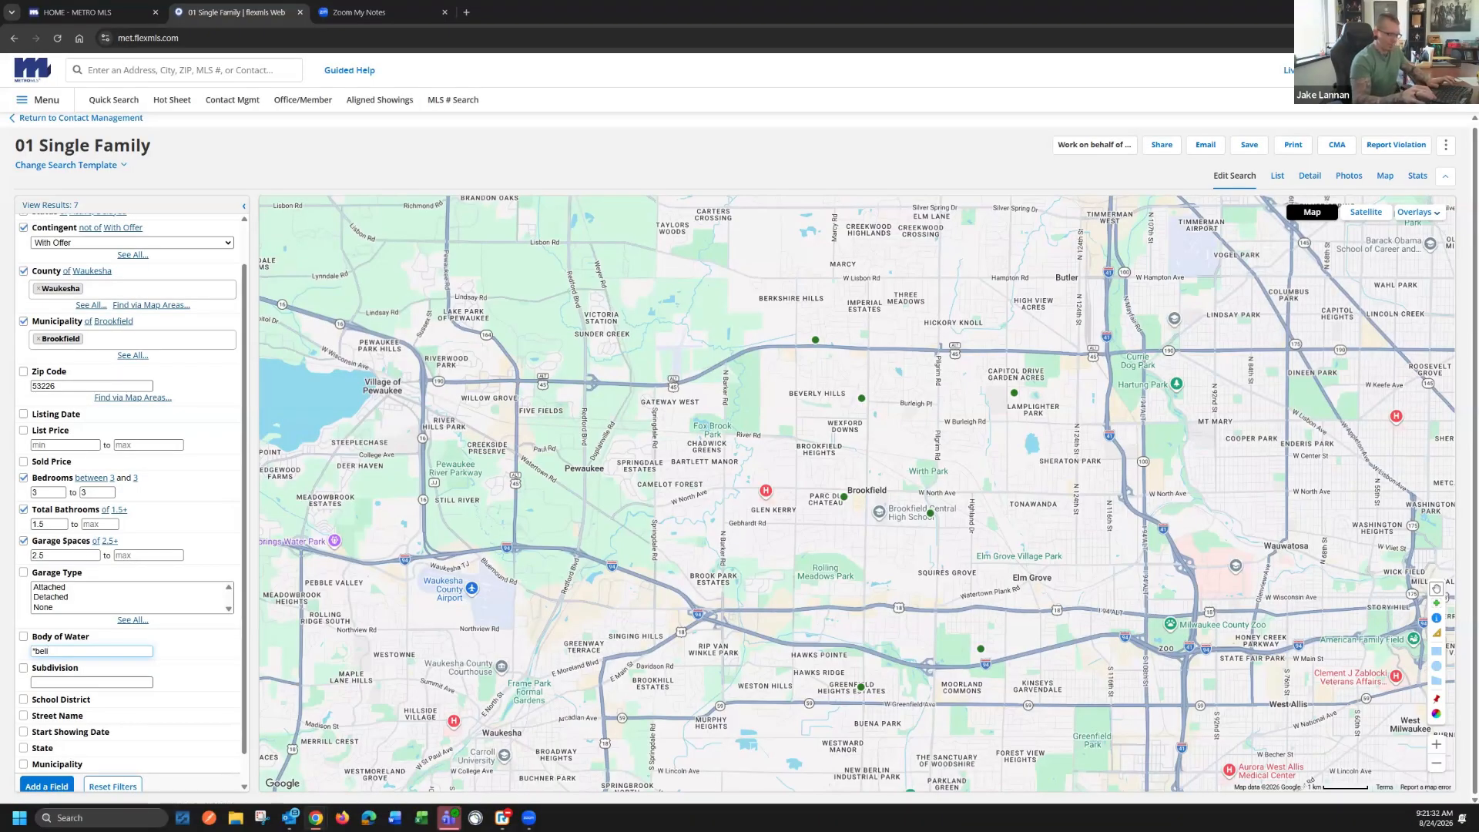
{"action": "type", "text": "*"}
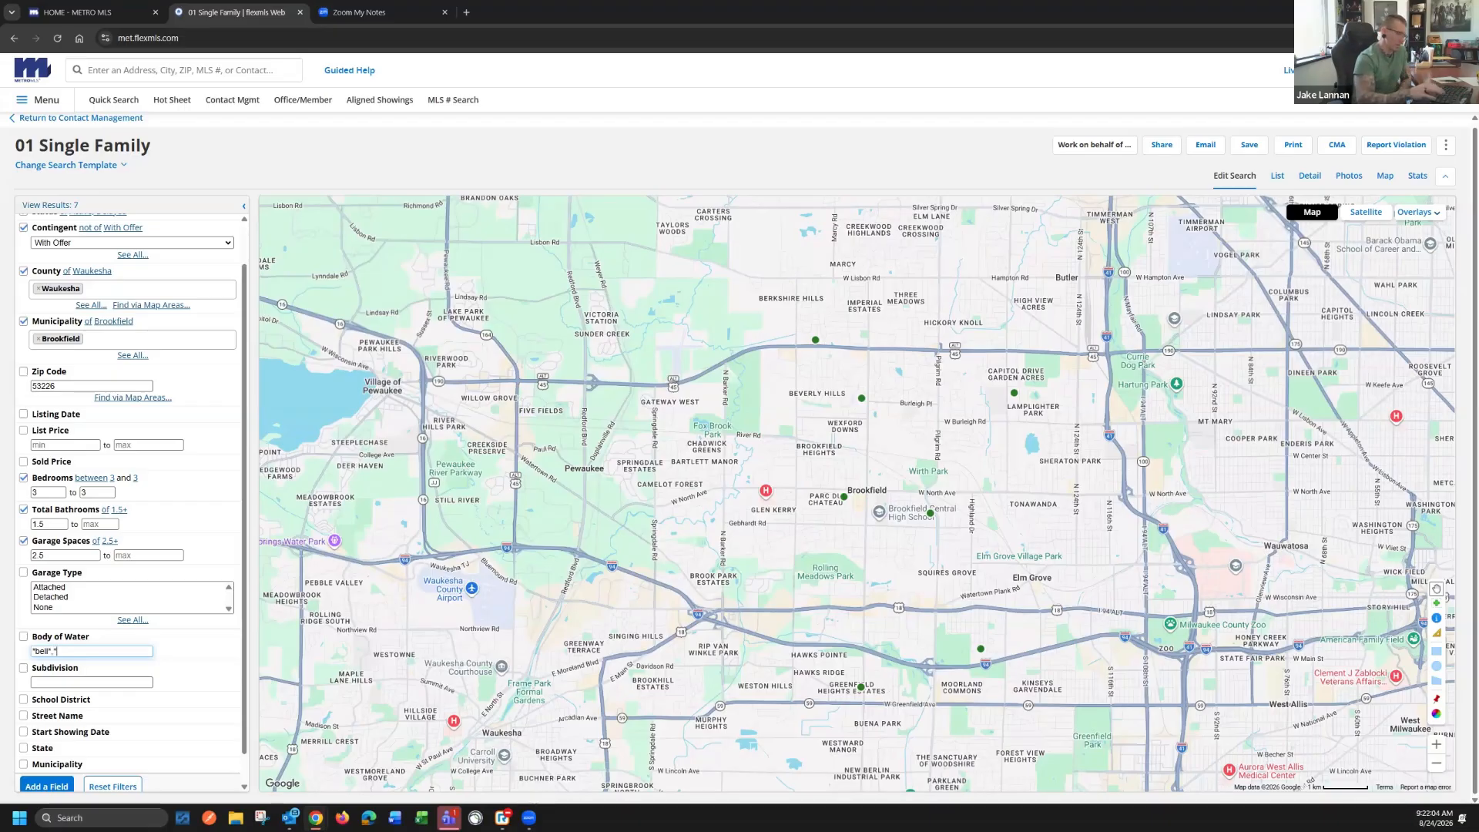
{"action": "type", "text": "ake"}
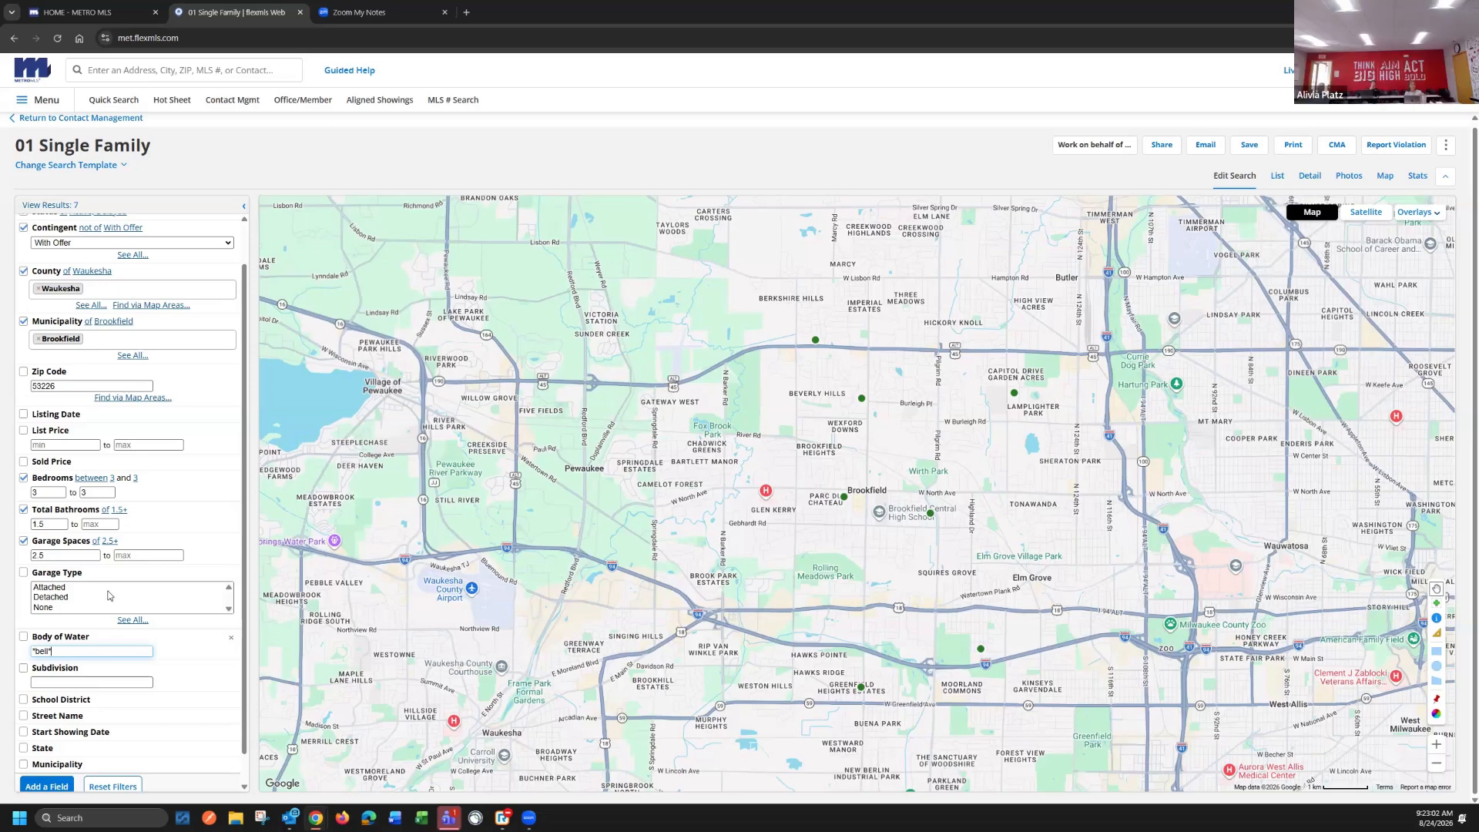
Browse the additional search fields, search them for "remark" and add Public Remarks to the filters
{"action": "scroll", "coordinate": [121, 693], "scroll_direction": "down", "scroll_amount": 1}
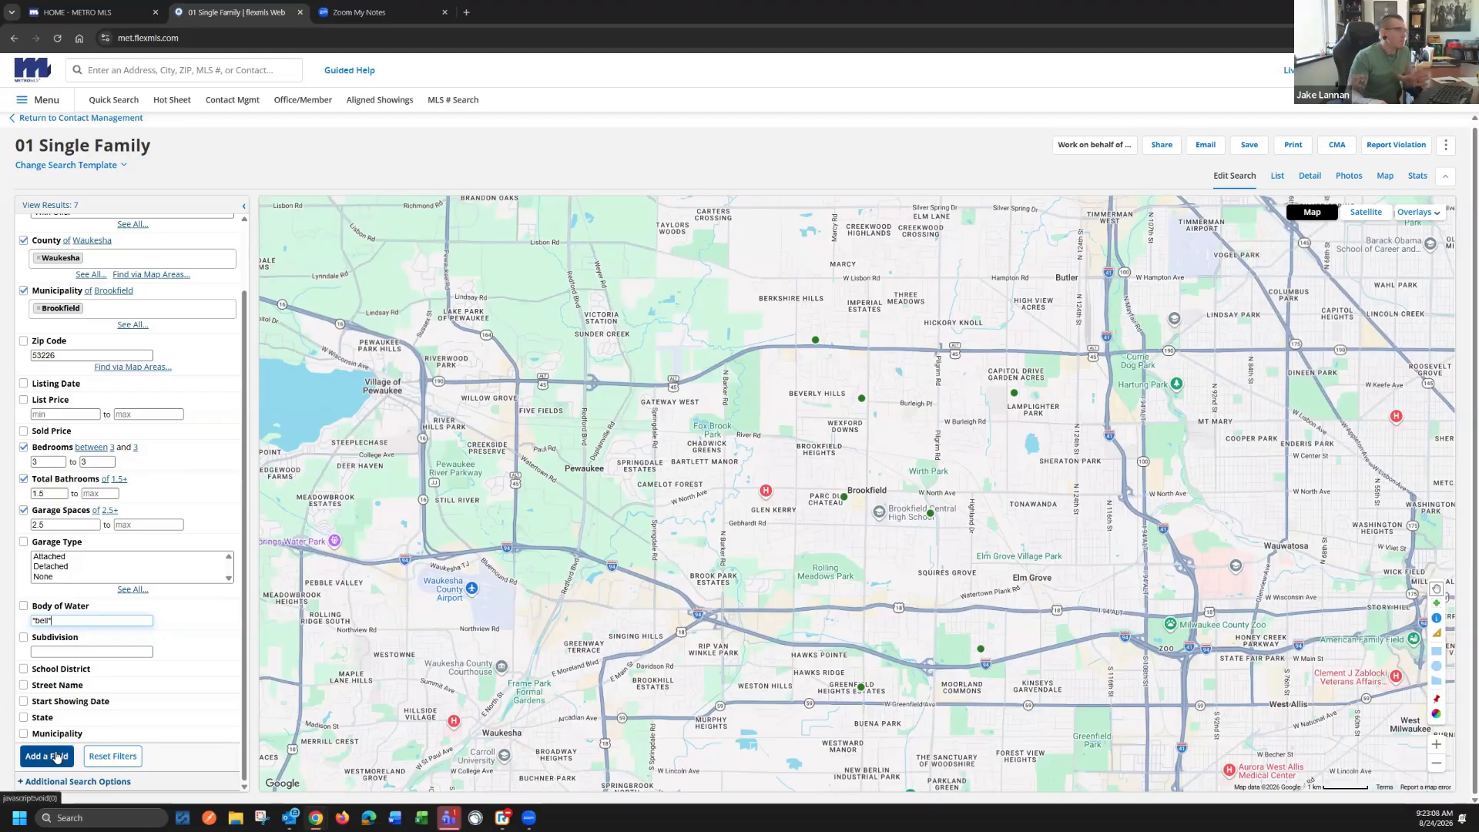
{"action": "scroll", "coordinate": [120, 469], "scroll_direction": "up", "scroll_amount": 2}
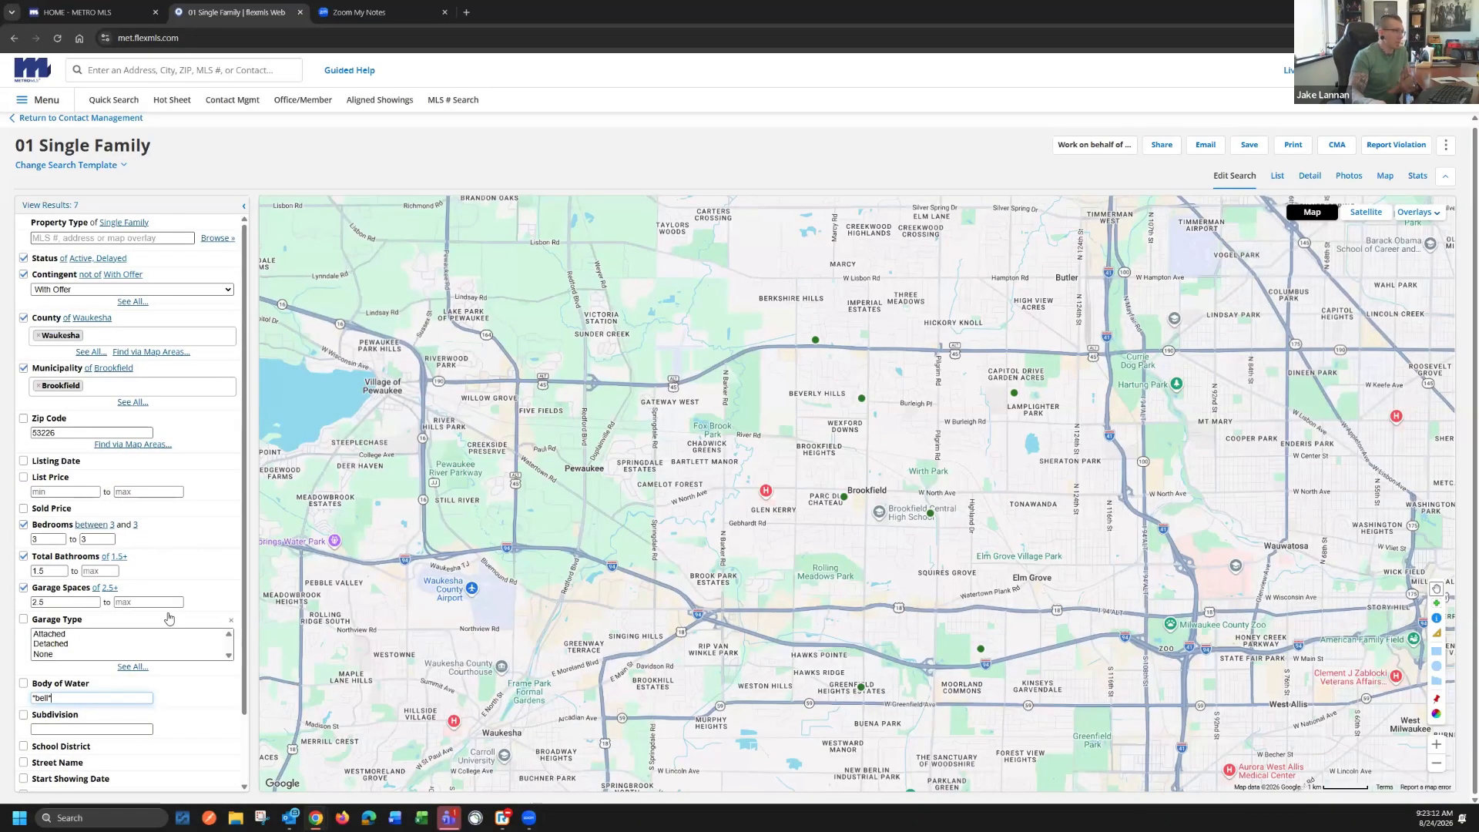
{"action": "scroll", "coordinate": [165, 624], "scroll_direction": "down", "scroll_amount": 2}
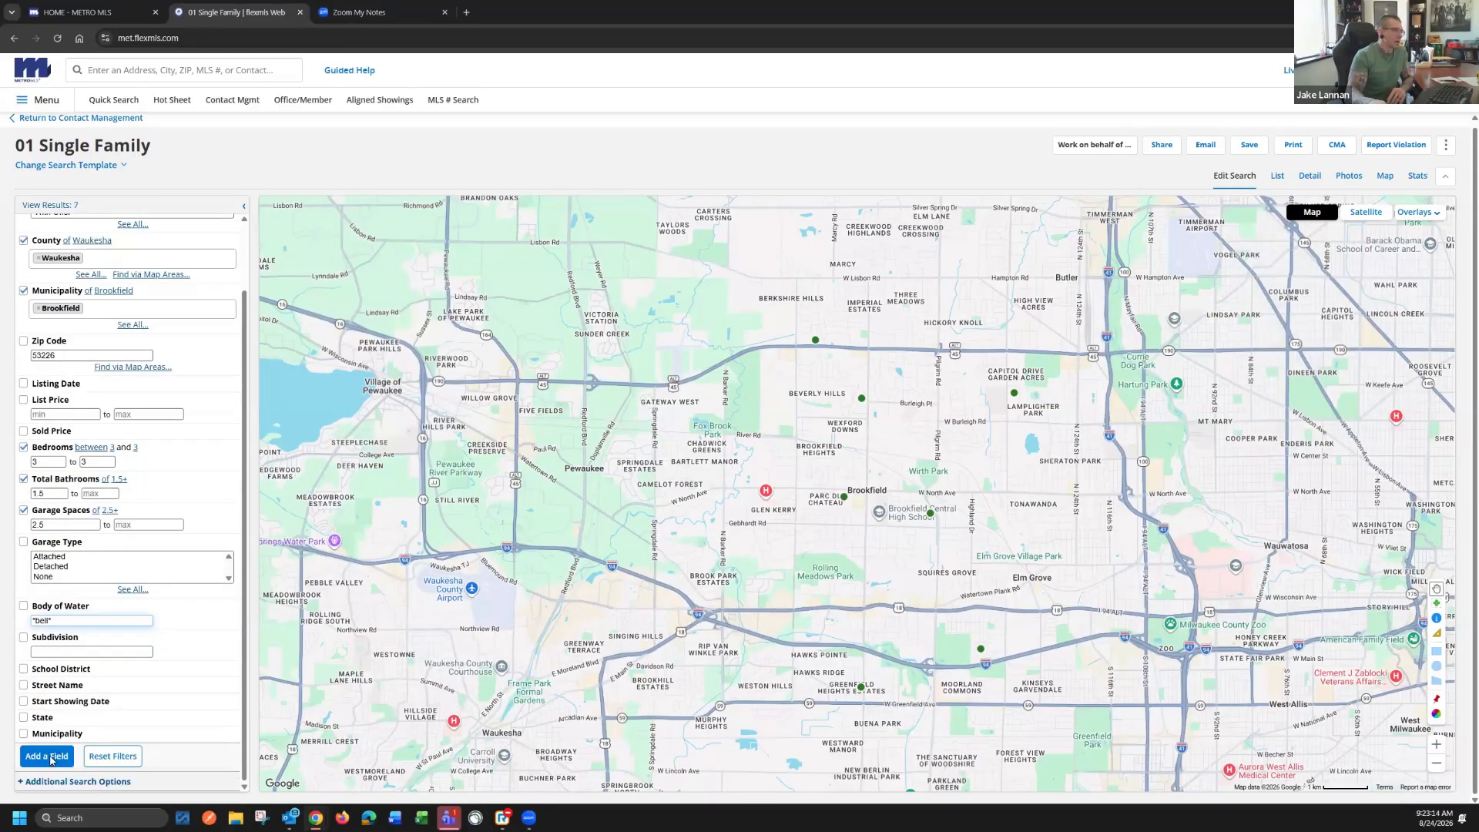
{"action": "left_click", "coordinate": [61, 758]}
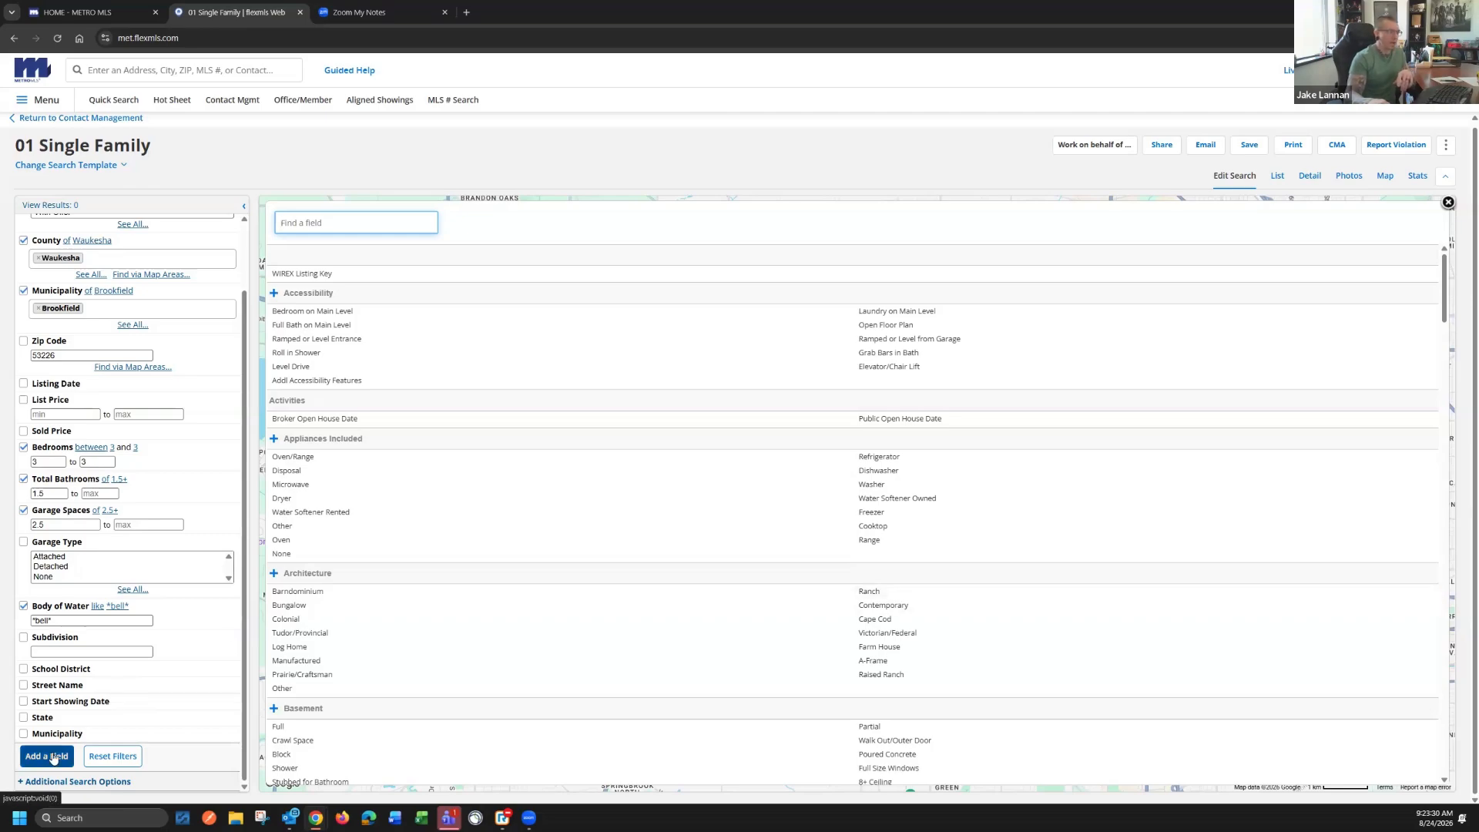
{"action": "scroll", "coordinate": [628, 374], "scroll_direction": "down", "scroll_amount": 3}
{"action": "scroll", "coordinate": [628, 376], "scroll_direction": "down", "scroll_amount": 10}
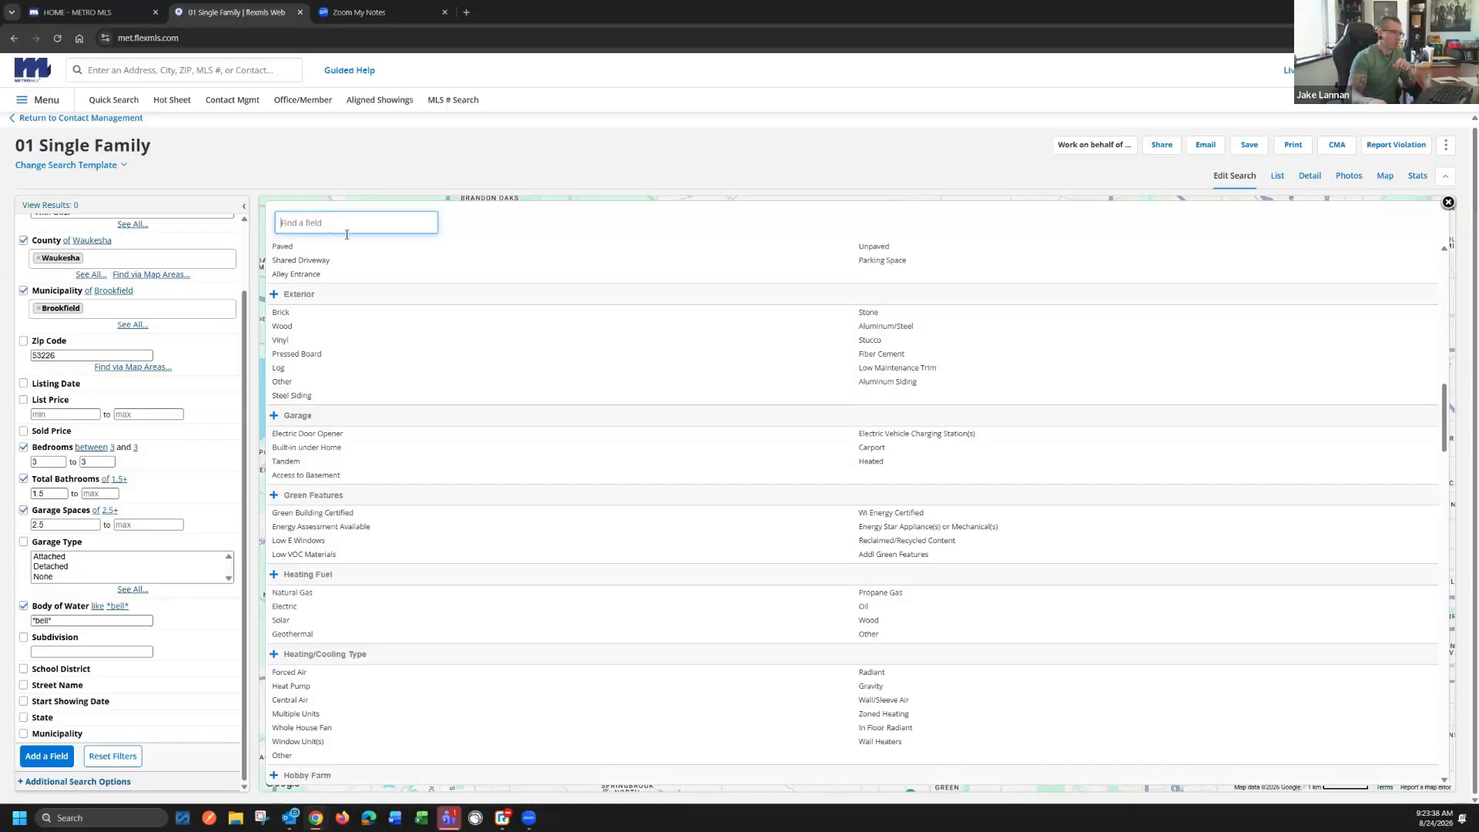
{"action": "scroll", "coordinate": [453, 365], "scroll_direction": "down", "scroll_amount": 4}
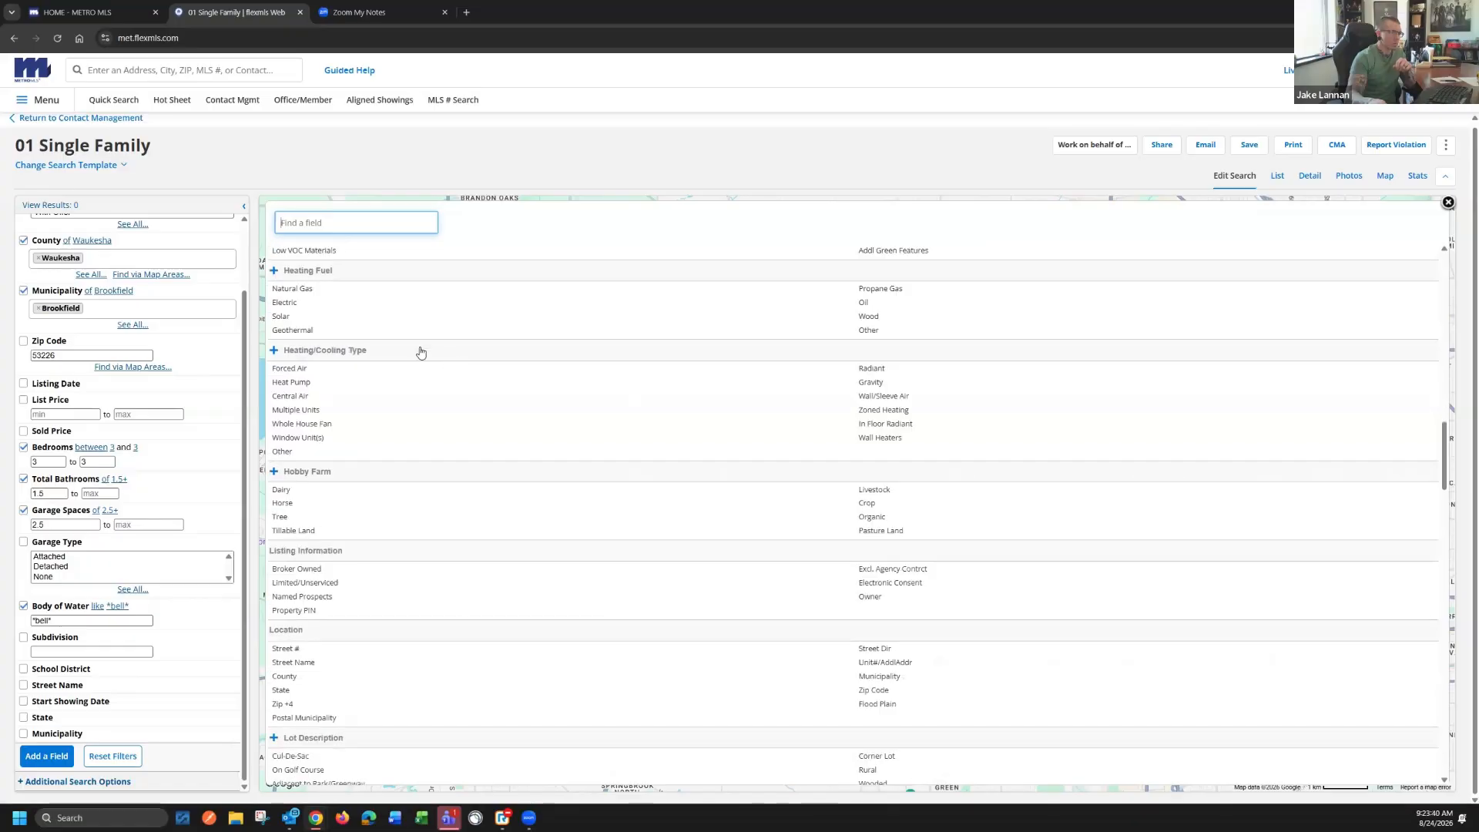
{"action": "scroll", "coordinate": [461, 369], "scroll_direction": "down", "scroll_amount": 3}
{"action": "scroll", "coordinate": [461, 369], "scroll_direction": "down", "scroll_amount": 3}
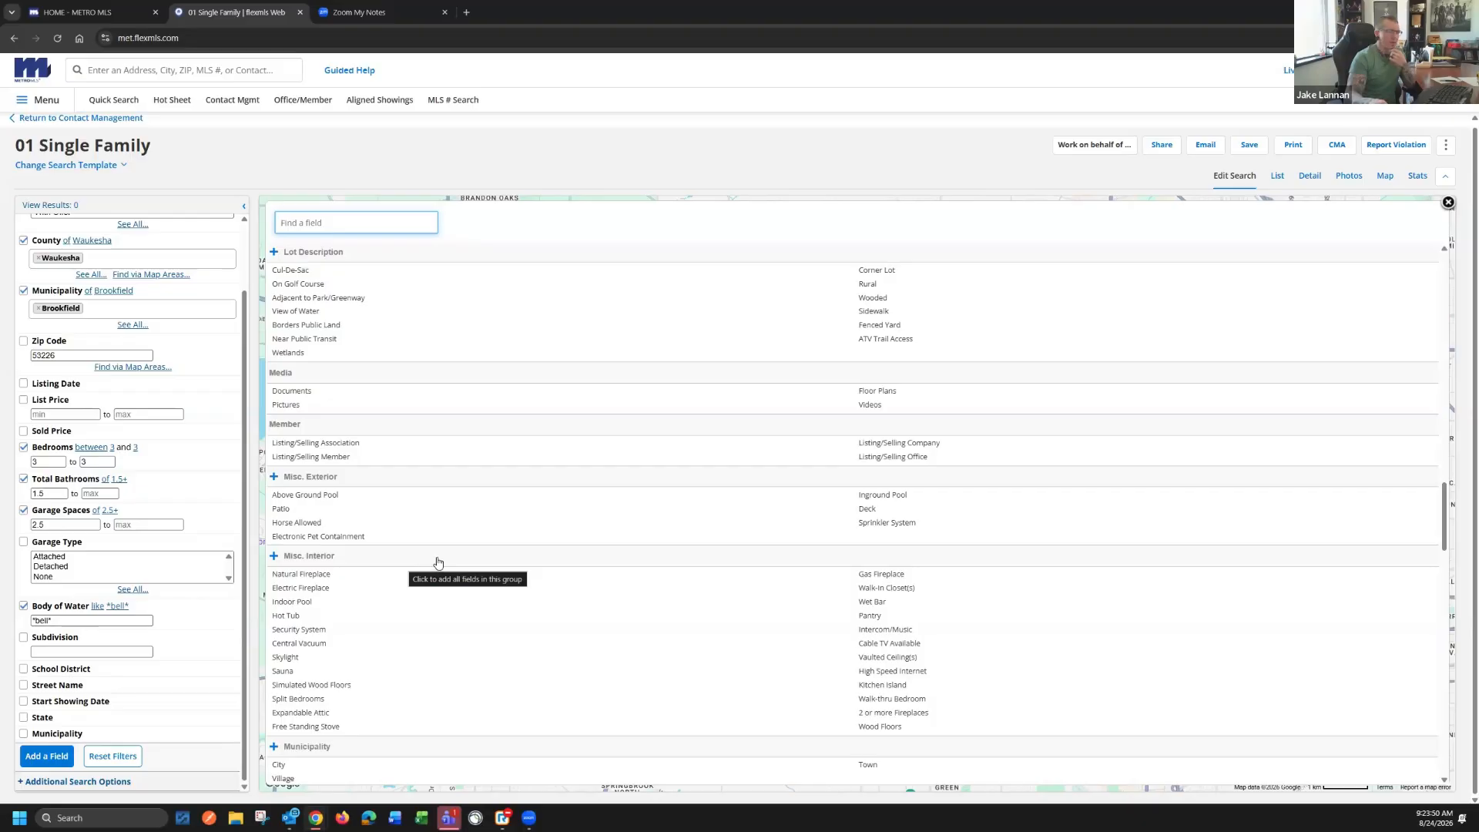
{"action": "type", "text": "rem"}
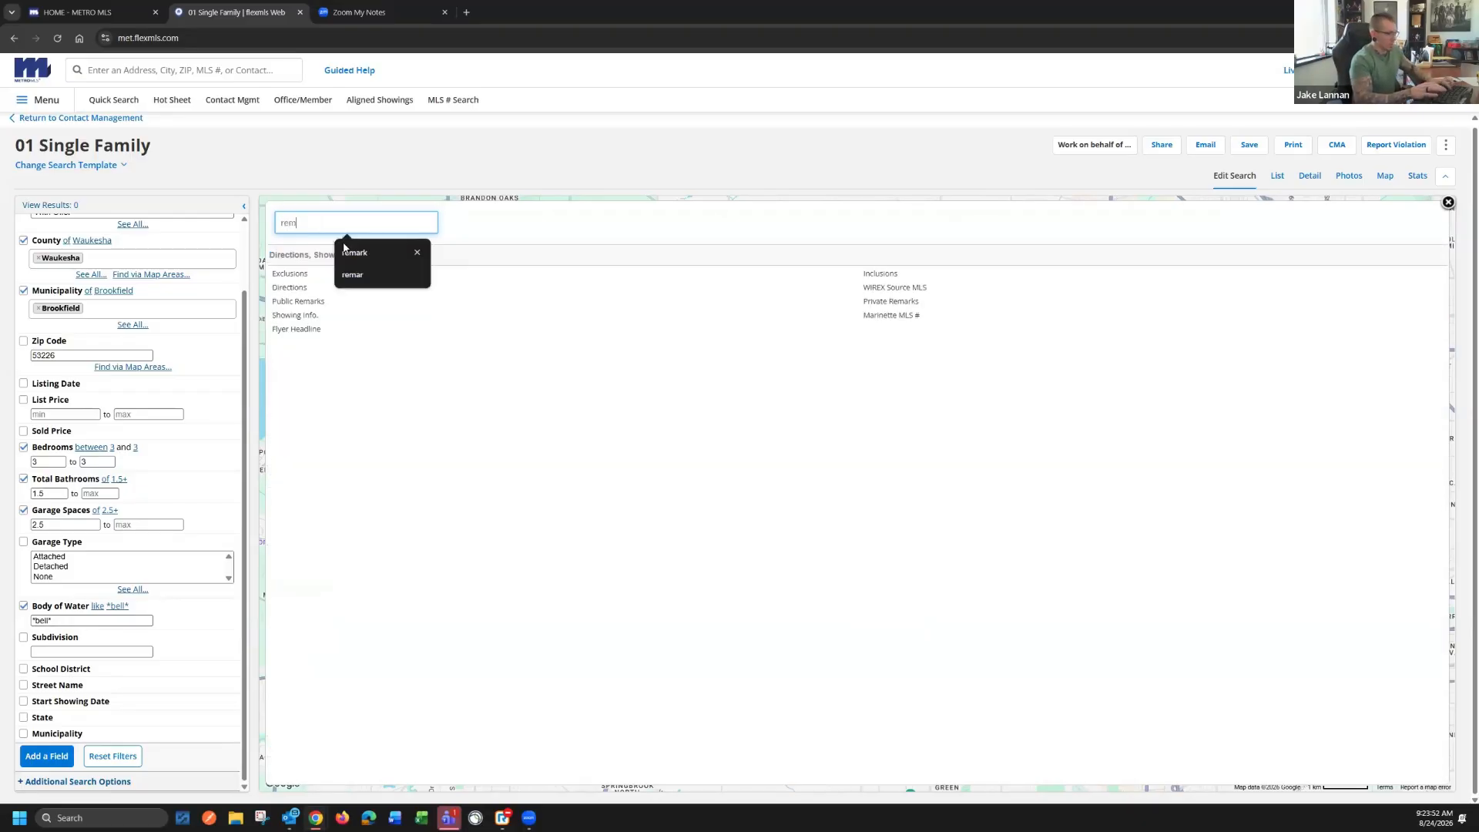
{"action": "type", "text": "ark"}
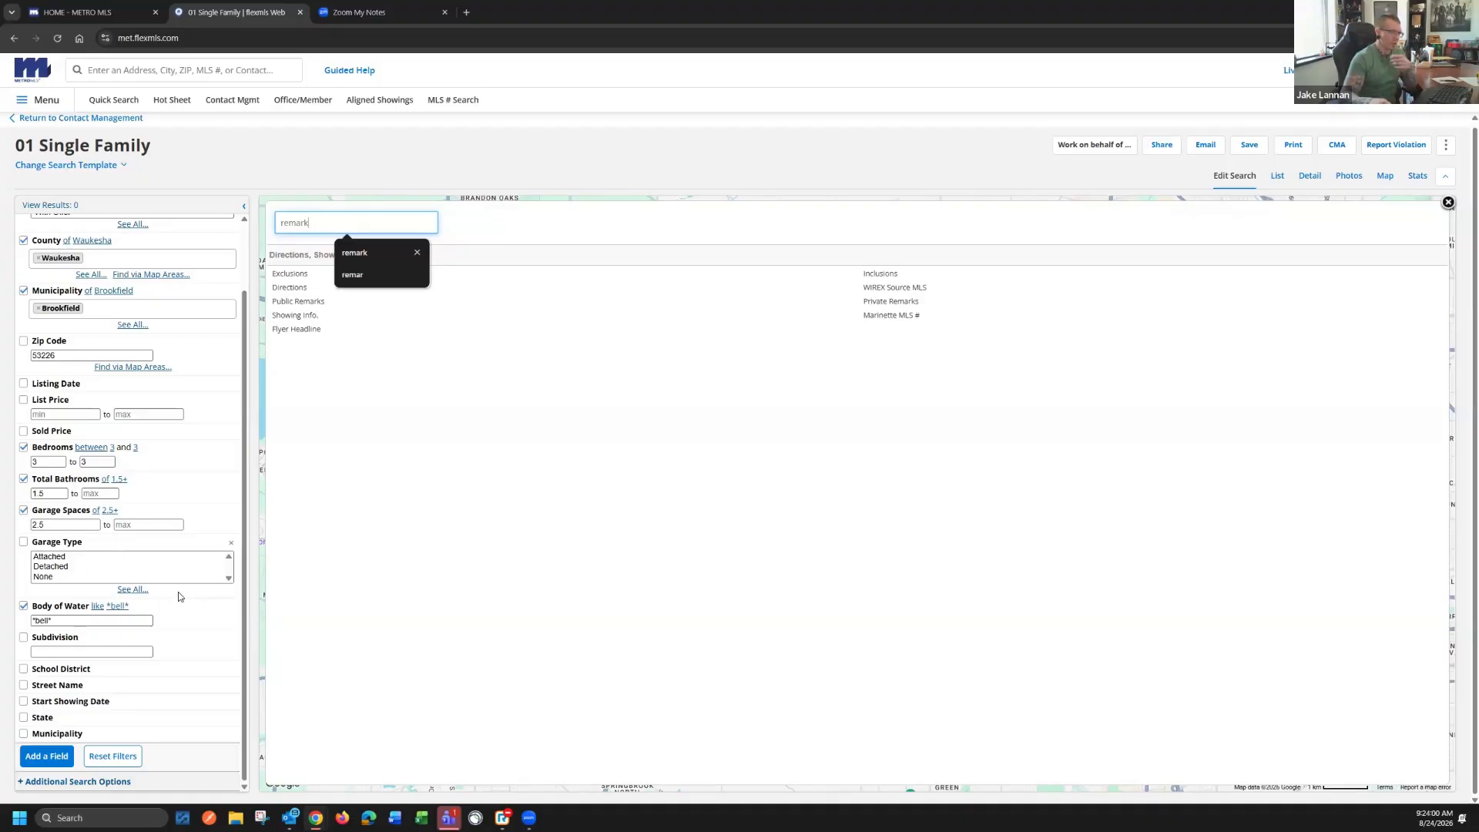
{"action": "left_click", "coordinate": [308, 304]}
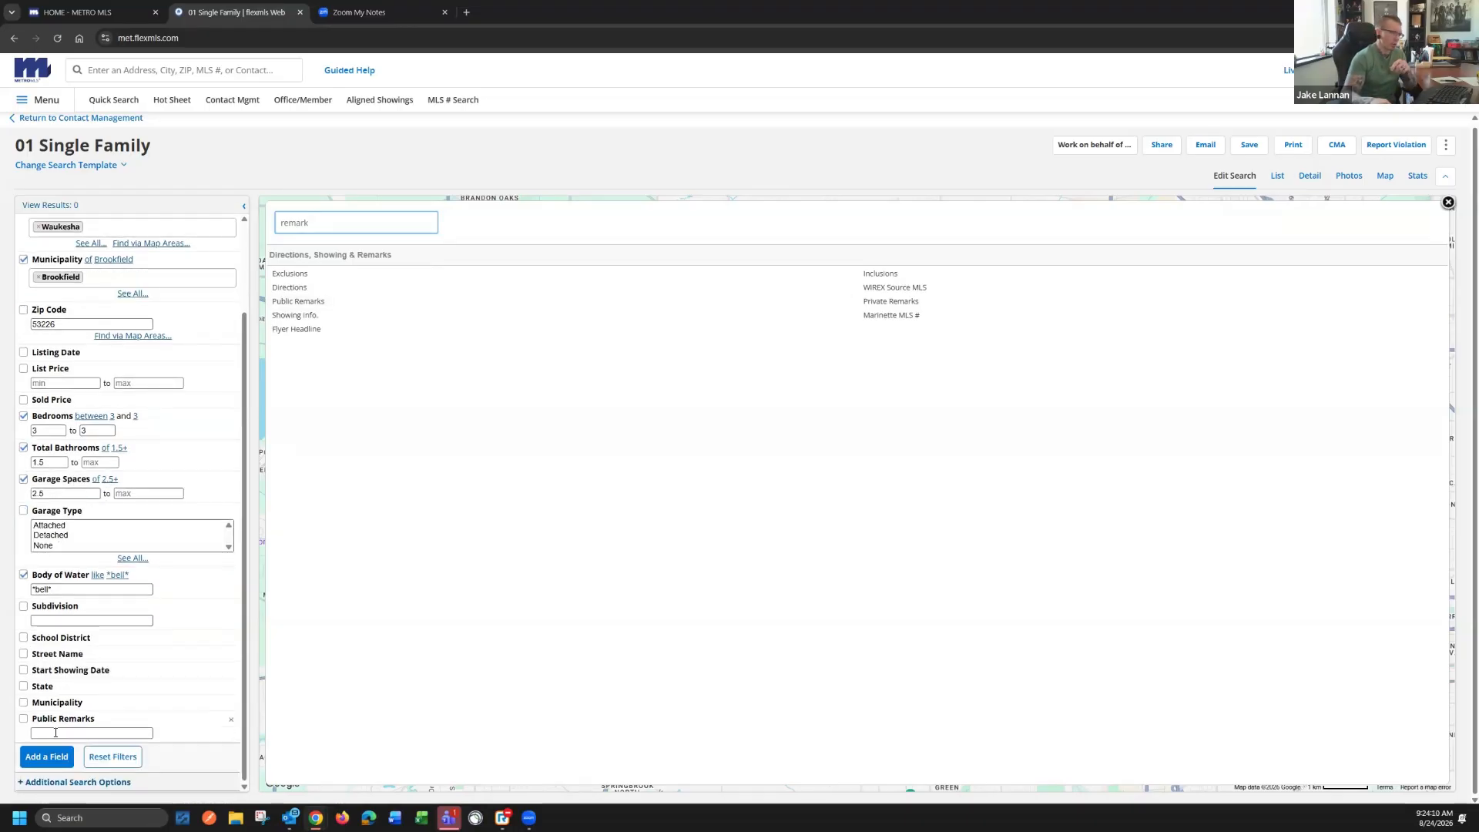
Collapse the newly added Public Remarks filter, leaving its text entry empty
{"action": "left_click", "coordinate": [57, 733]}
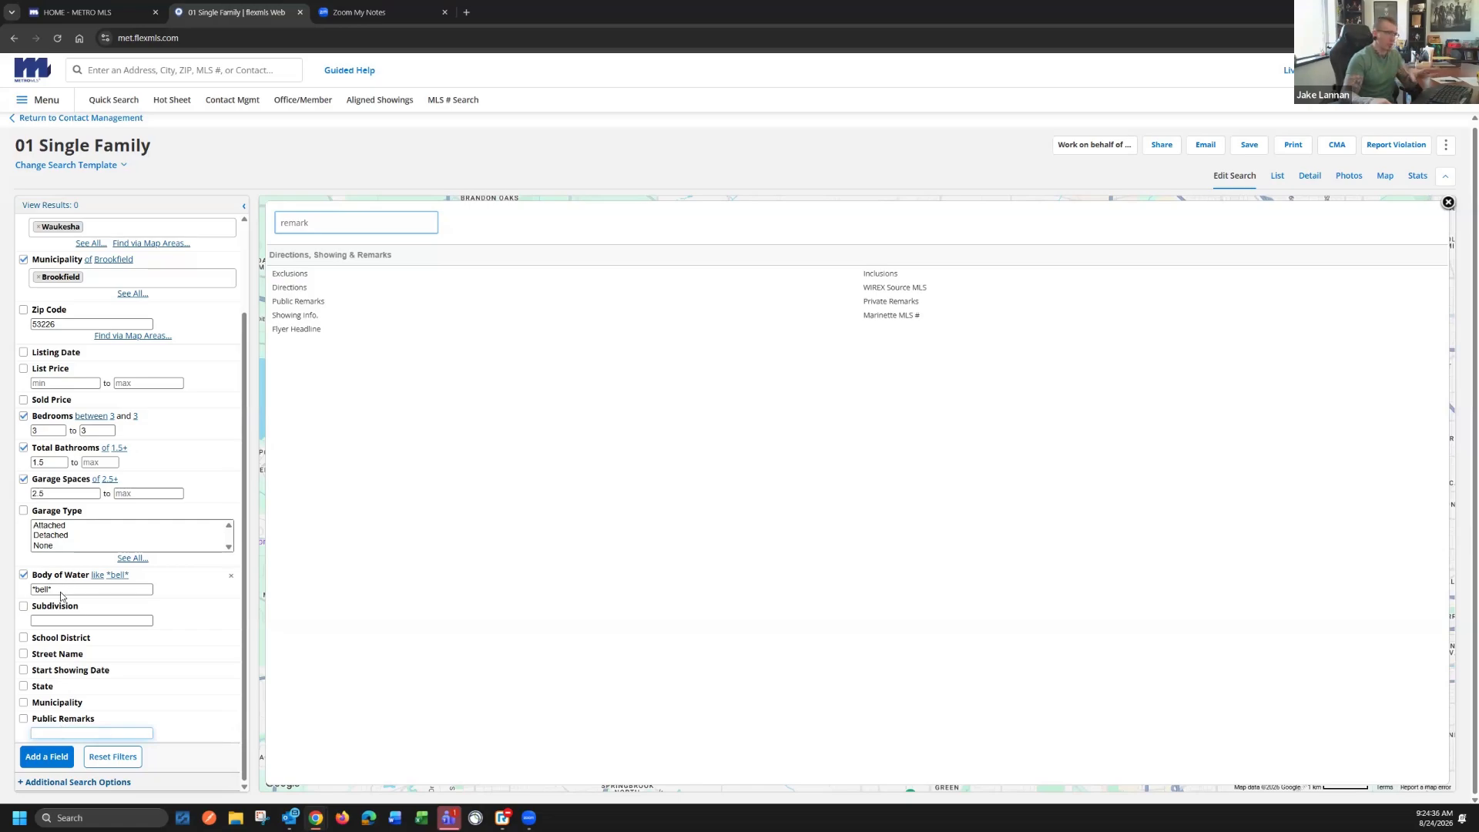
{"action": "left_click_drag", "start_coordinate": [62, 591], "coordinate": [27, 591]}
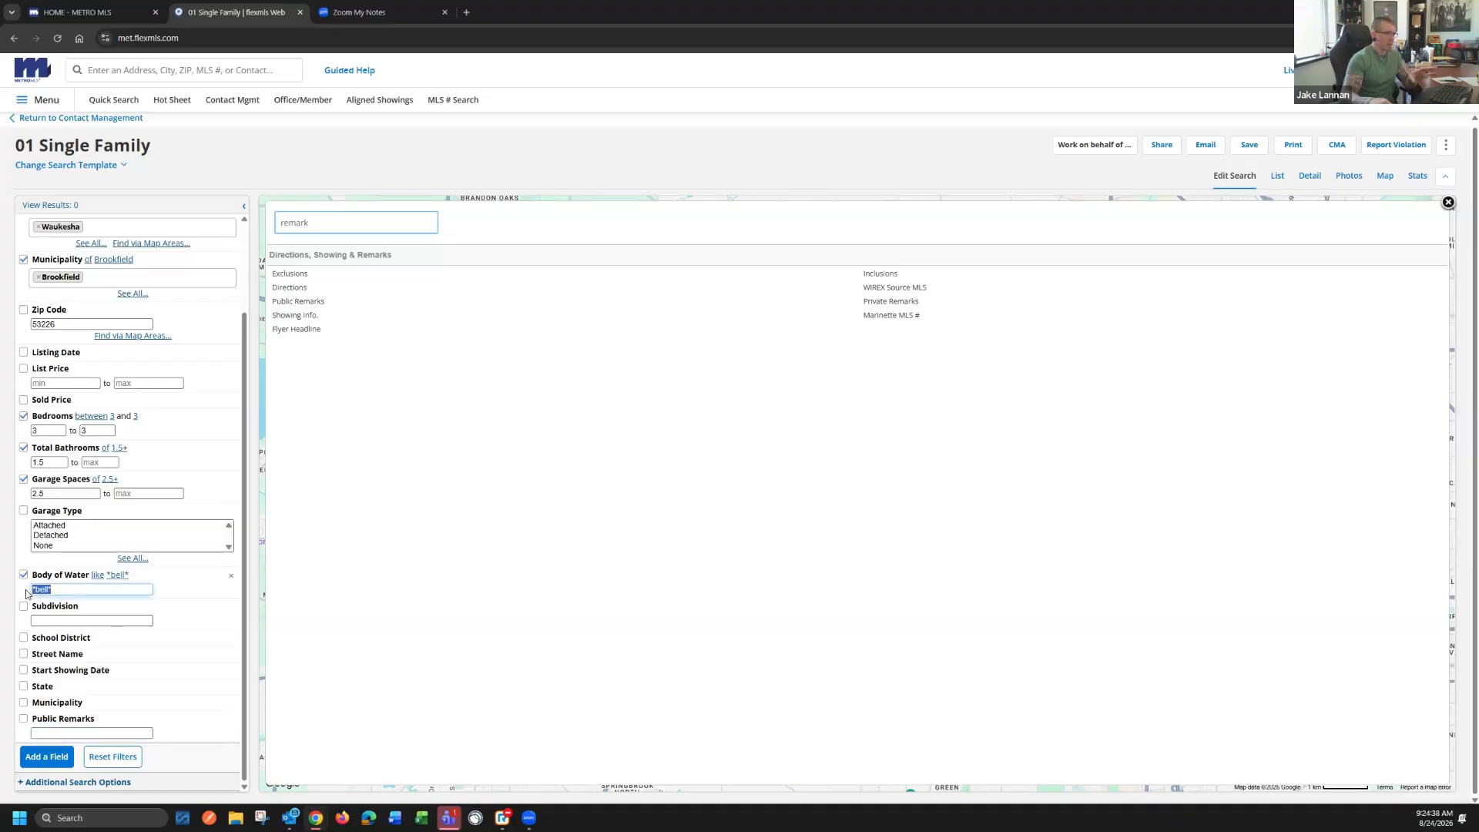
{"action": "left_click", "coordinate": [66, 722]}
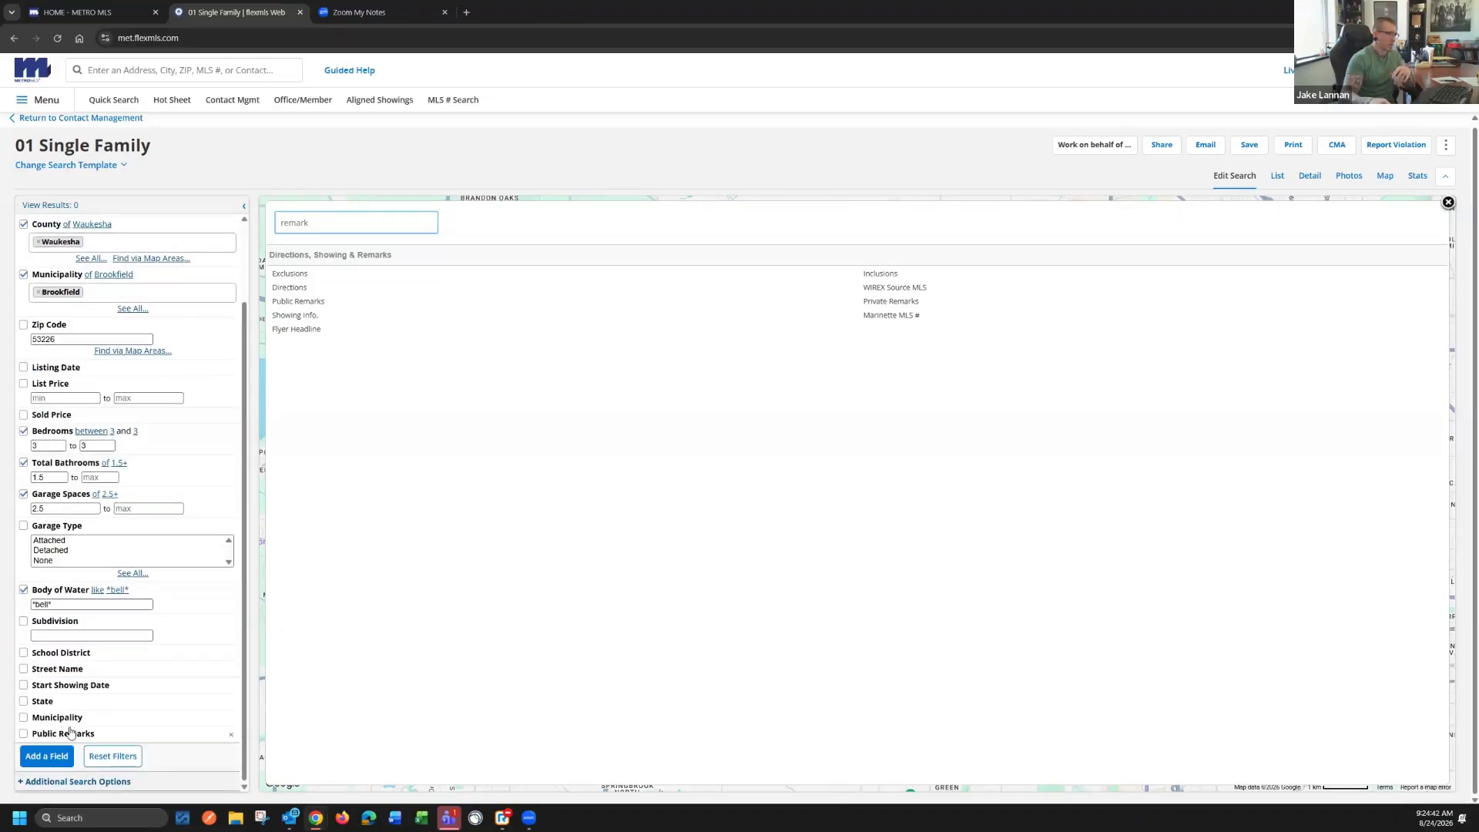
Expand the Public Remarks filter's text entry and close the list of additional search fields
{"action": "left_click", "coordinate": [63, 747]}
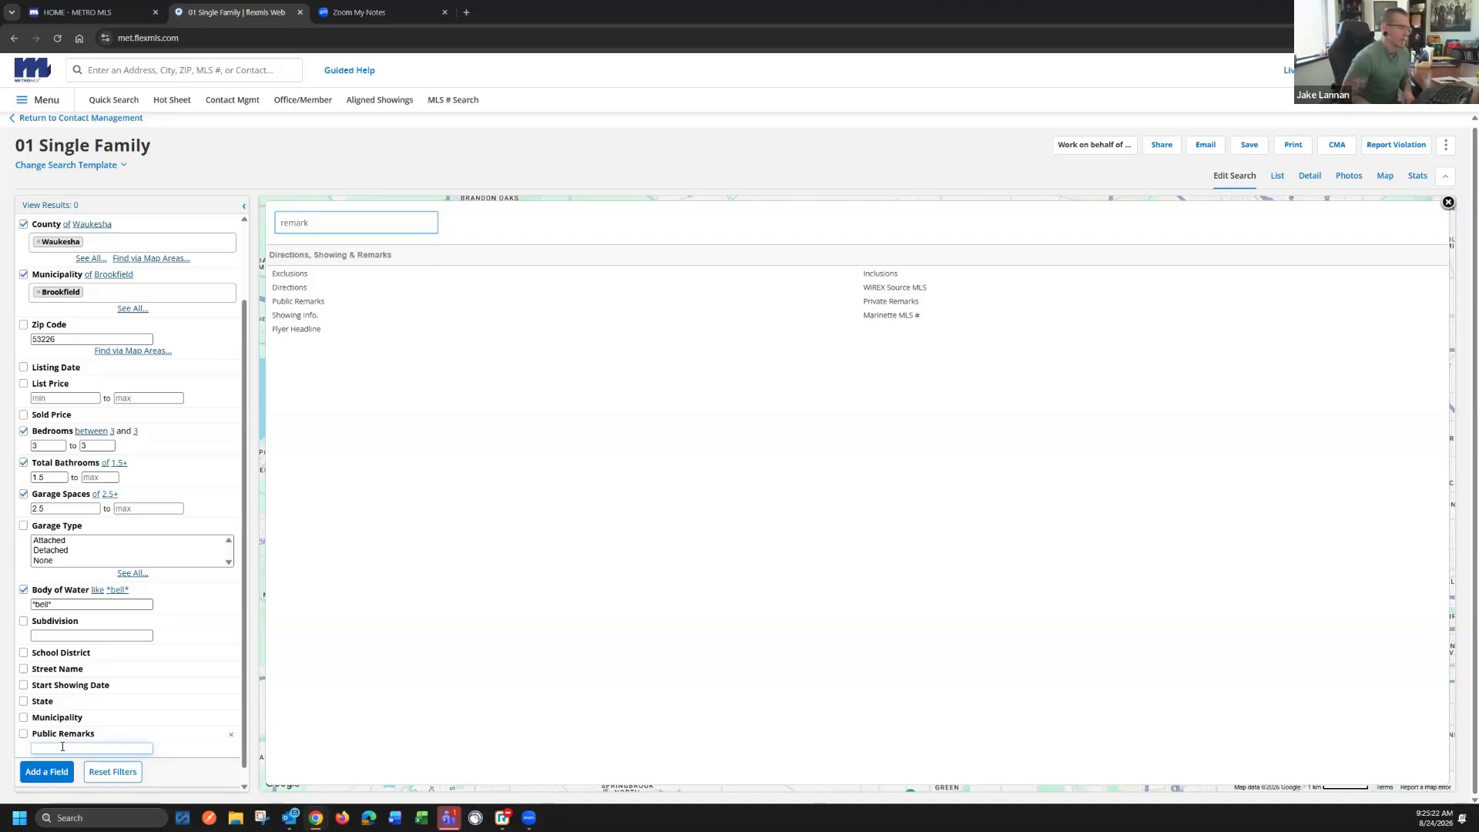
{"action": "left_click", "coordinate": [1448, 202]}
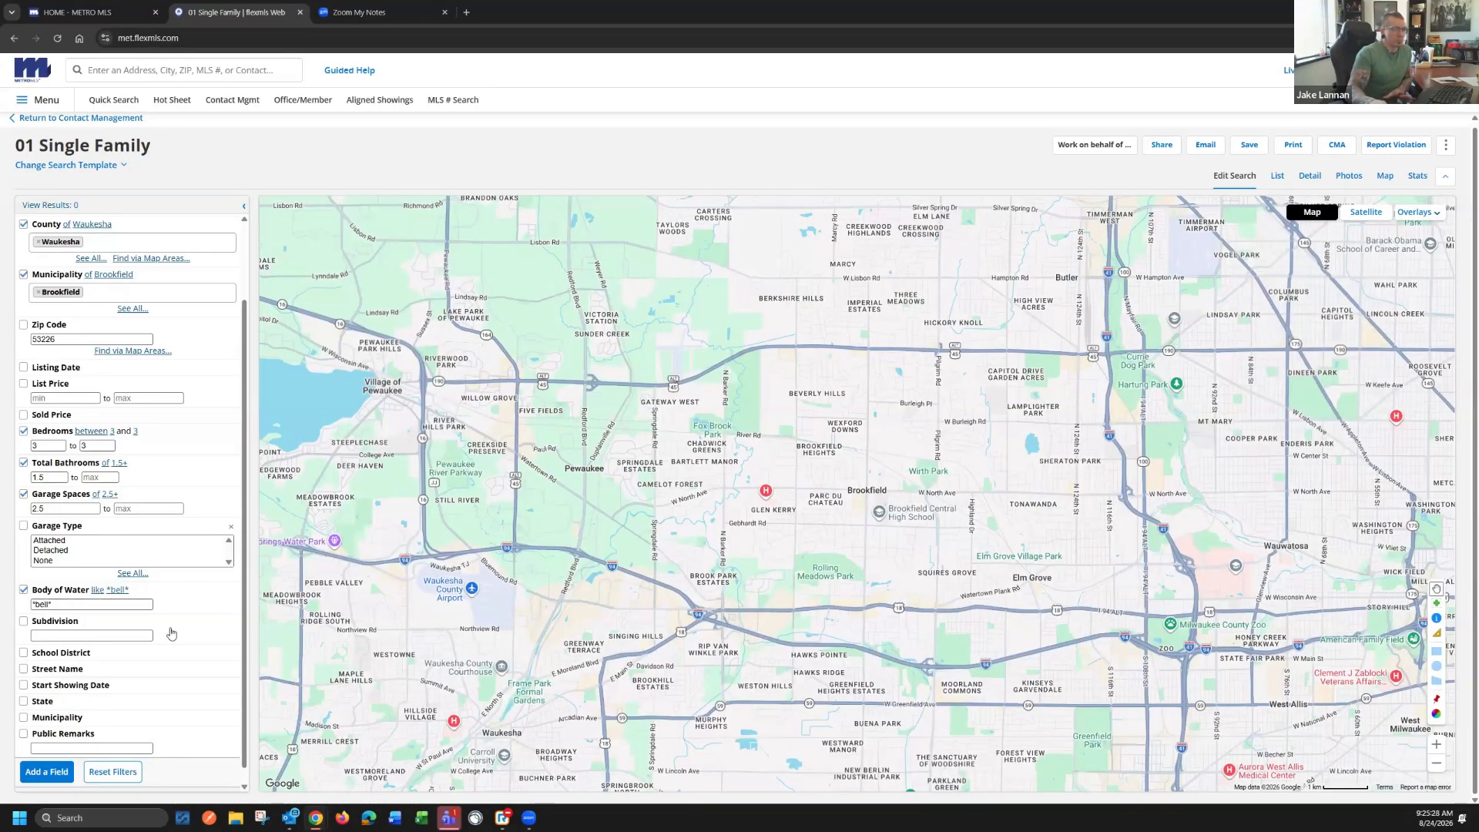
Turn off the Body of Water filter and show the matching listings as a list with photo thumbnails
{"action": "scroll", "coordinate": [173, 597], "scroll_direction": "up", "scroll_amount": 2}
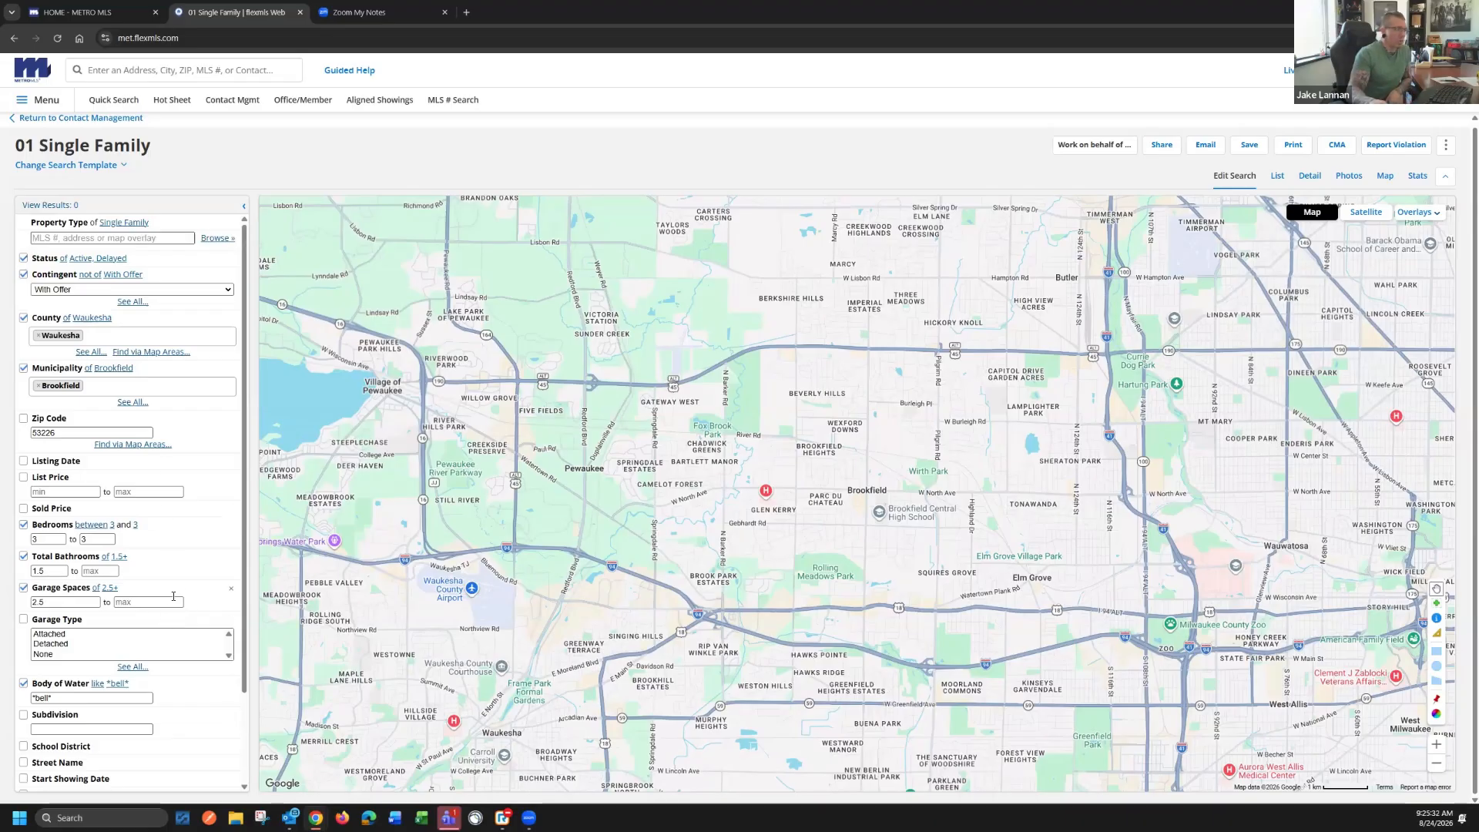
{"action": "scroll", "coordinate": [173, 597], "scroll_direction": "down", "scroll_amount": 3}
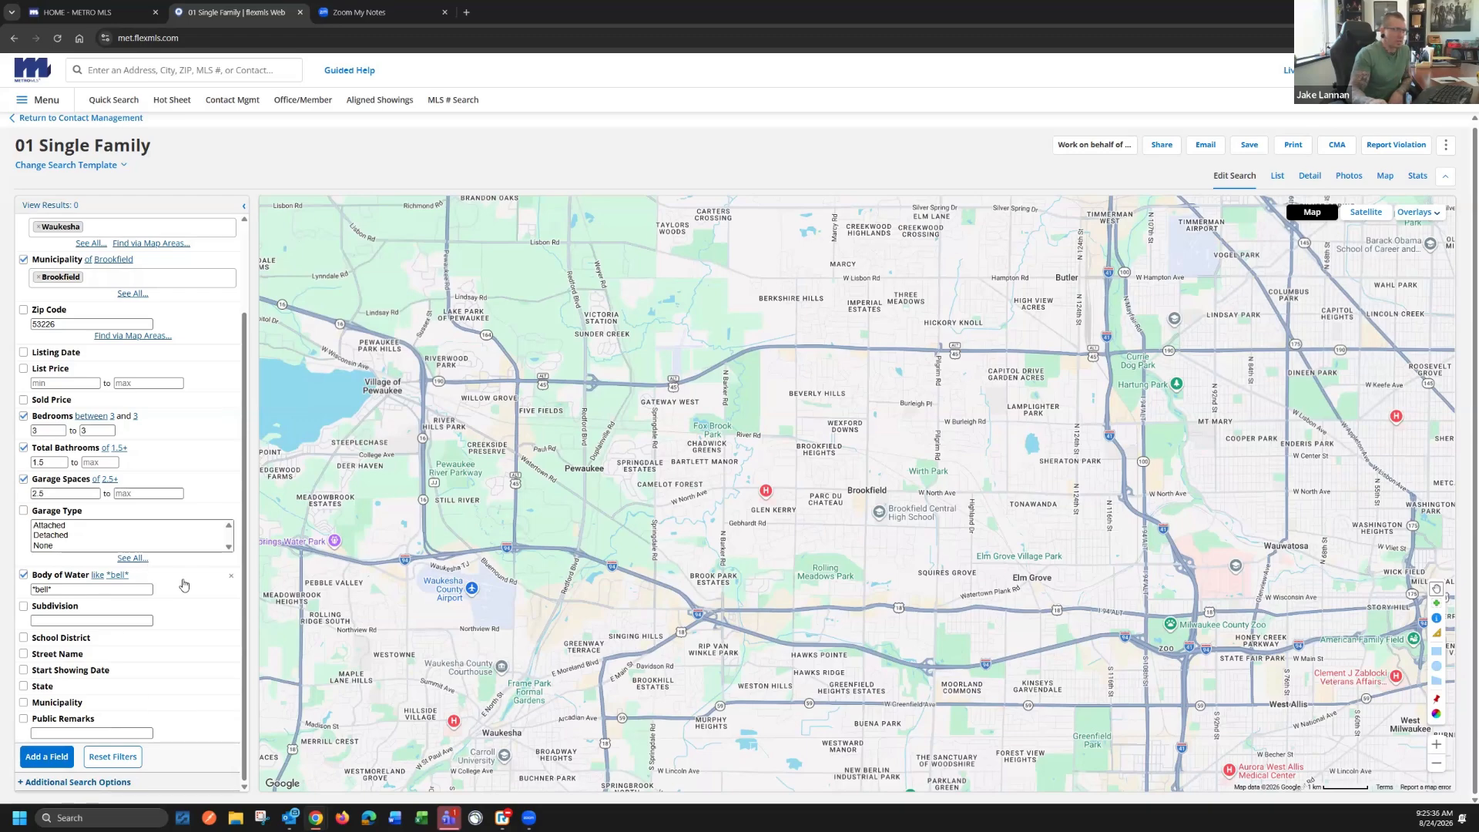
{"action": "scroll", "coordinate": [185, 578], "scroll_direction": "up", "scroll_amount": 2}
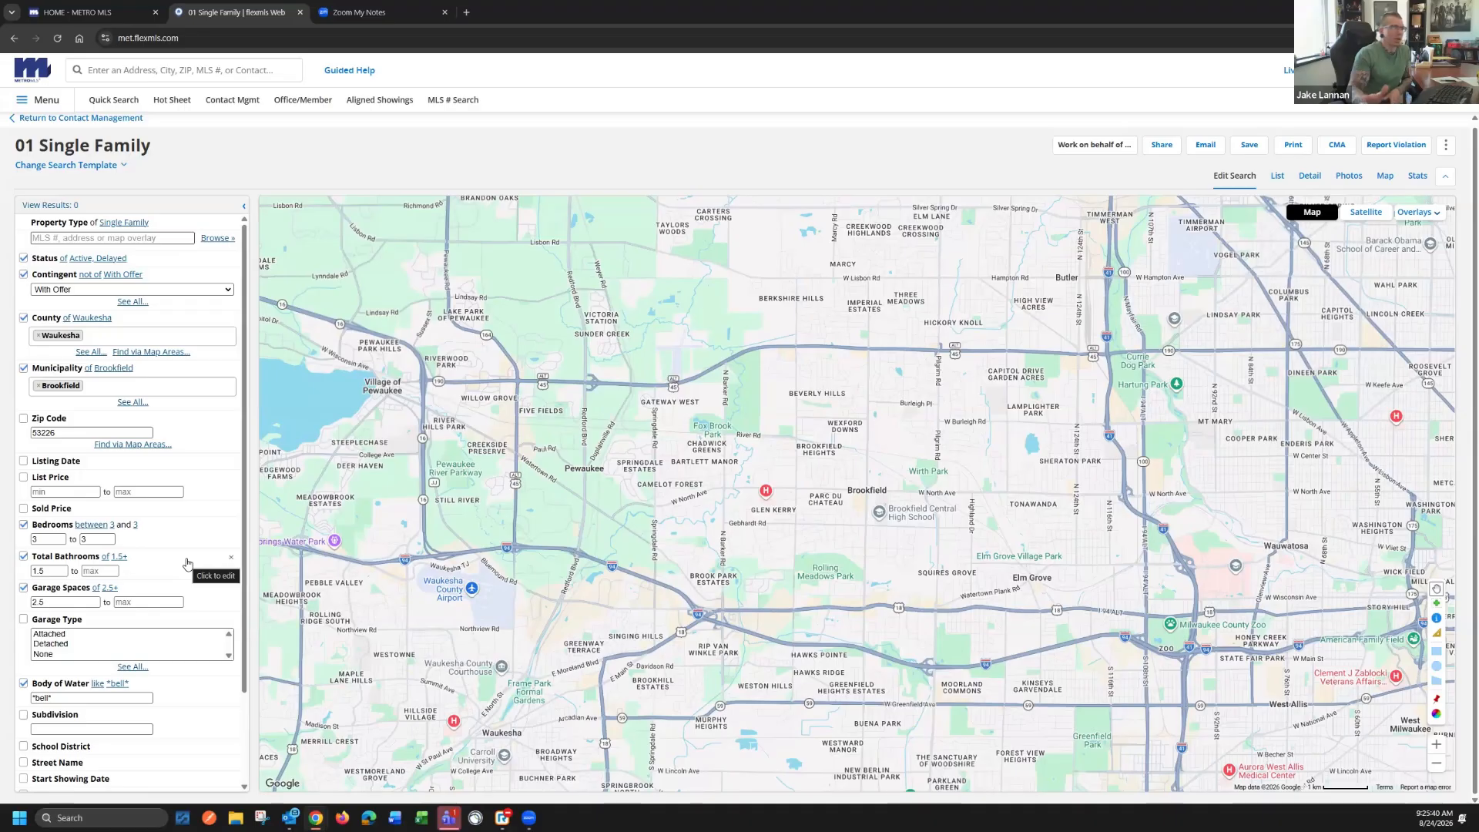
{"action": "left_click", "coordinate": [25, 684]}
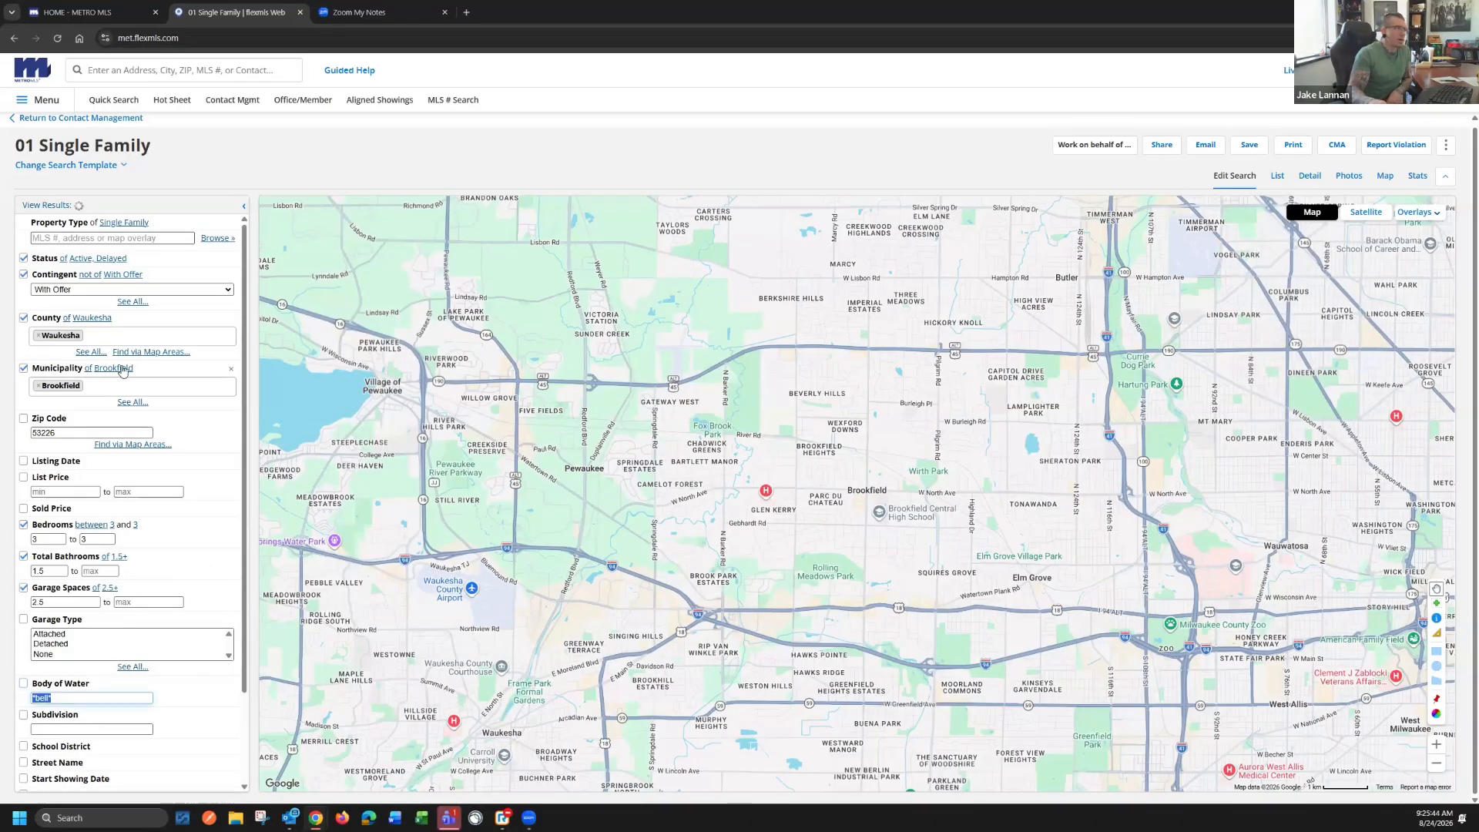
{"action": "left_click", "coordinate": [47, 206]}
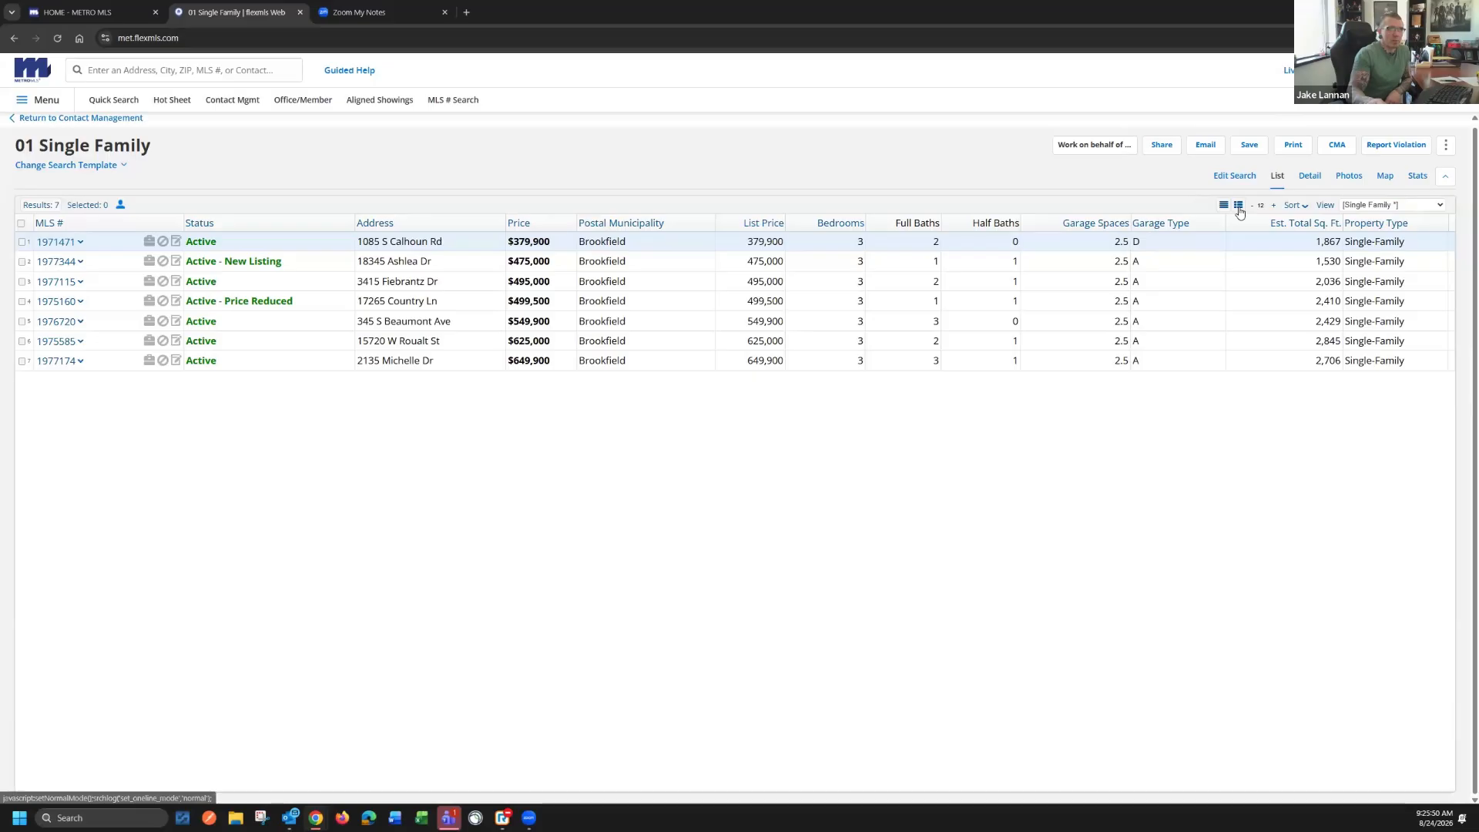
{"action": "left_click", "coordinate": [1239, 205]}
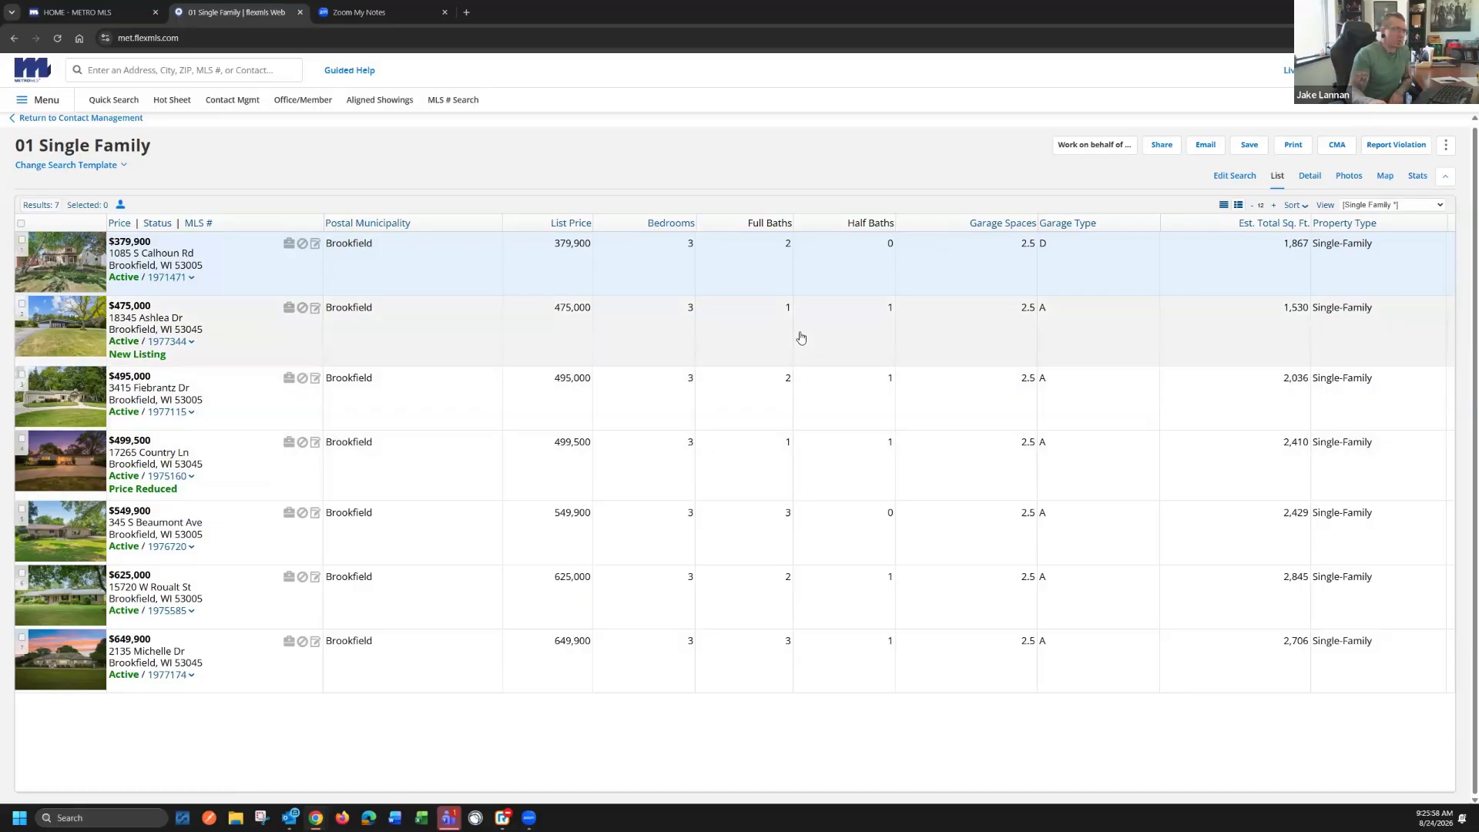
Turn off the Contingent filter in the search and view the listings that also include contingent offers
{"action": "left_click", "coordinate": [1237, 176]}
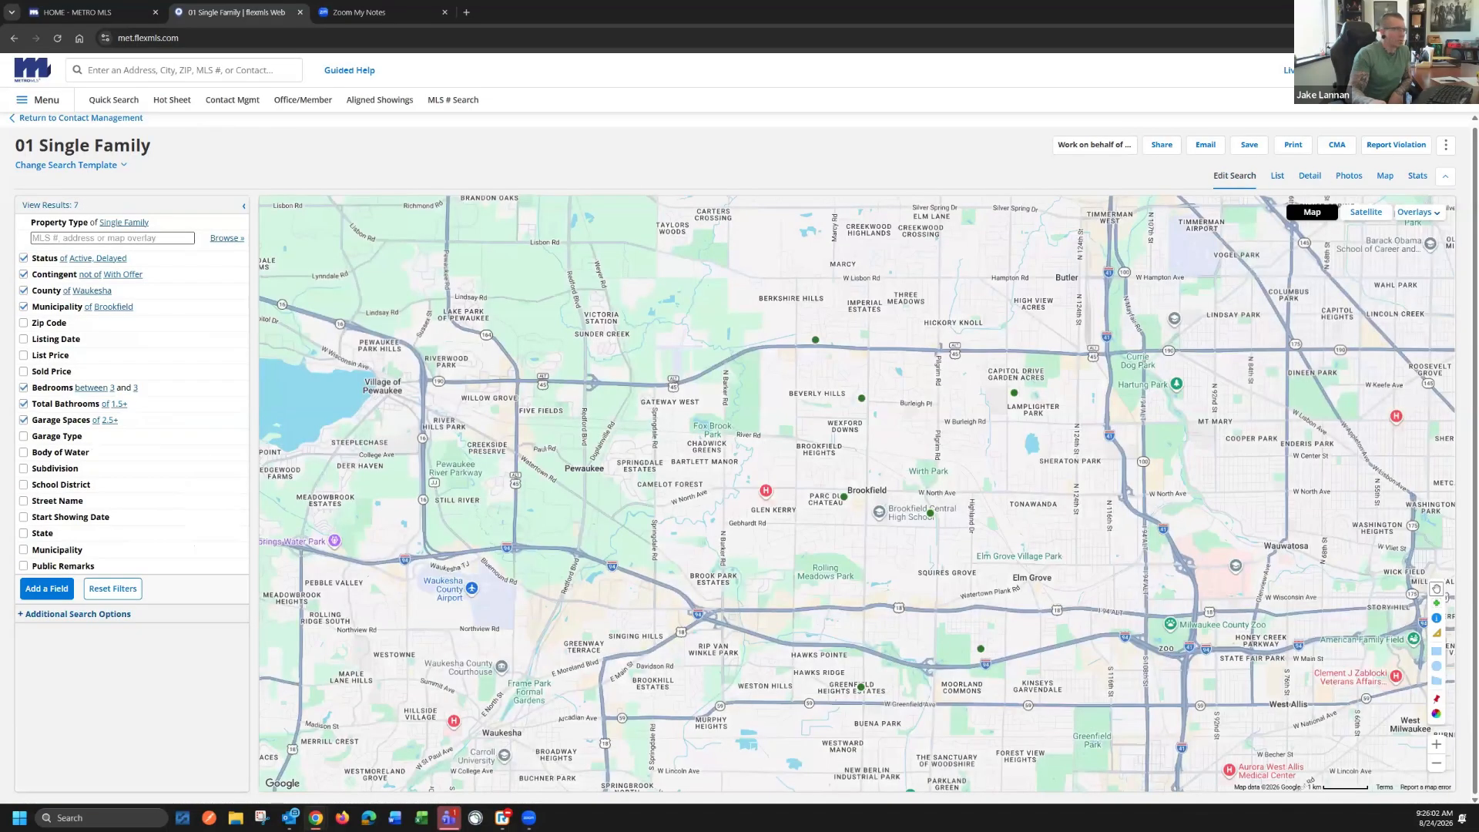
{"action": "left_click", "coordinate": [24, 275]}
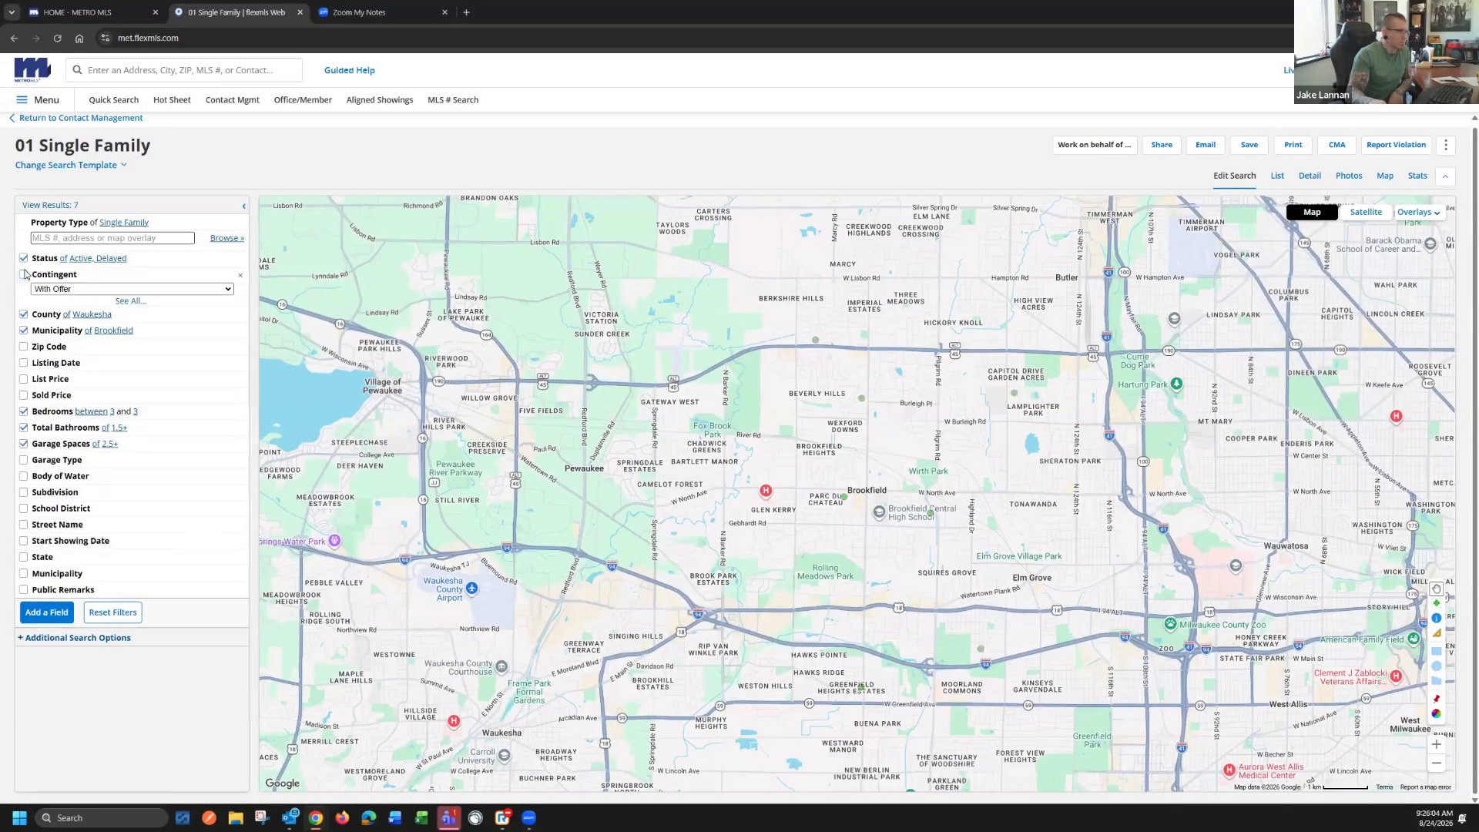
{"action": "left_click", "coordinate": [63, 207]}
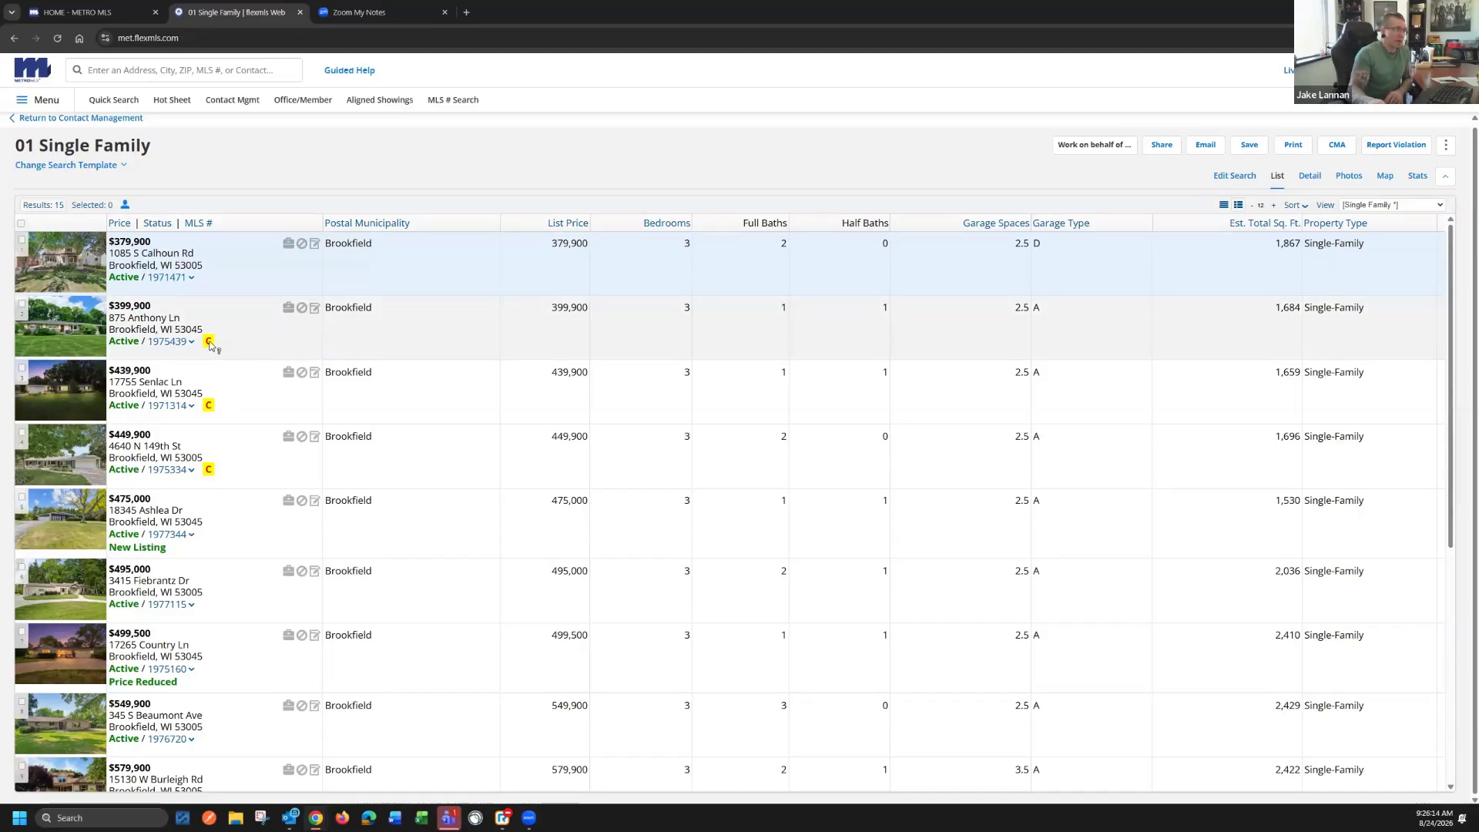
{"action": "mouse_move", "coordinate": [213, 348]}
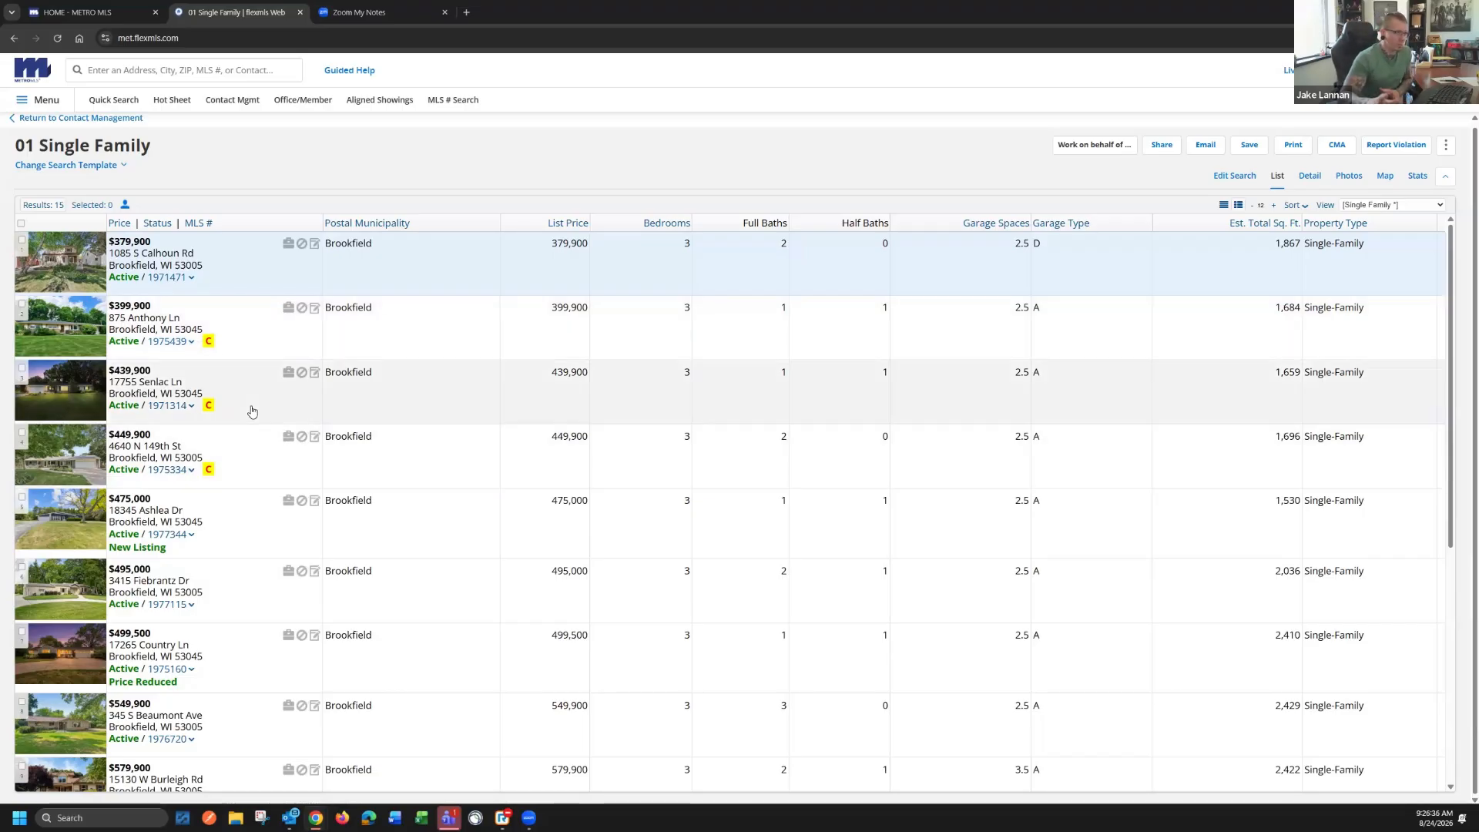
Turn the Contingent filter back on as not With Offer and view the resulting listings
{"action": "left_click", "coordinate": [1234, 177]}
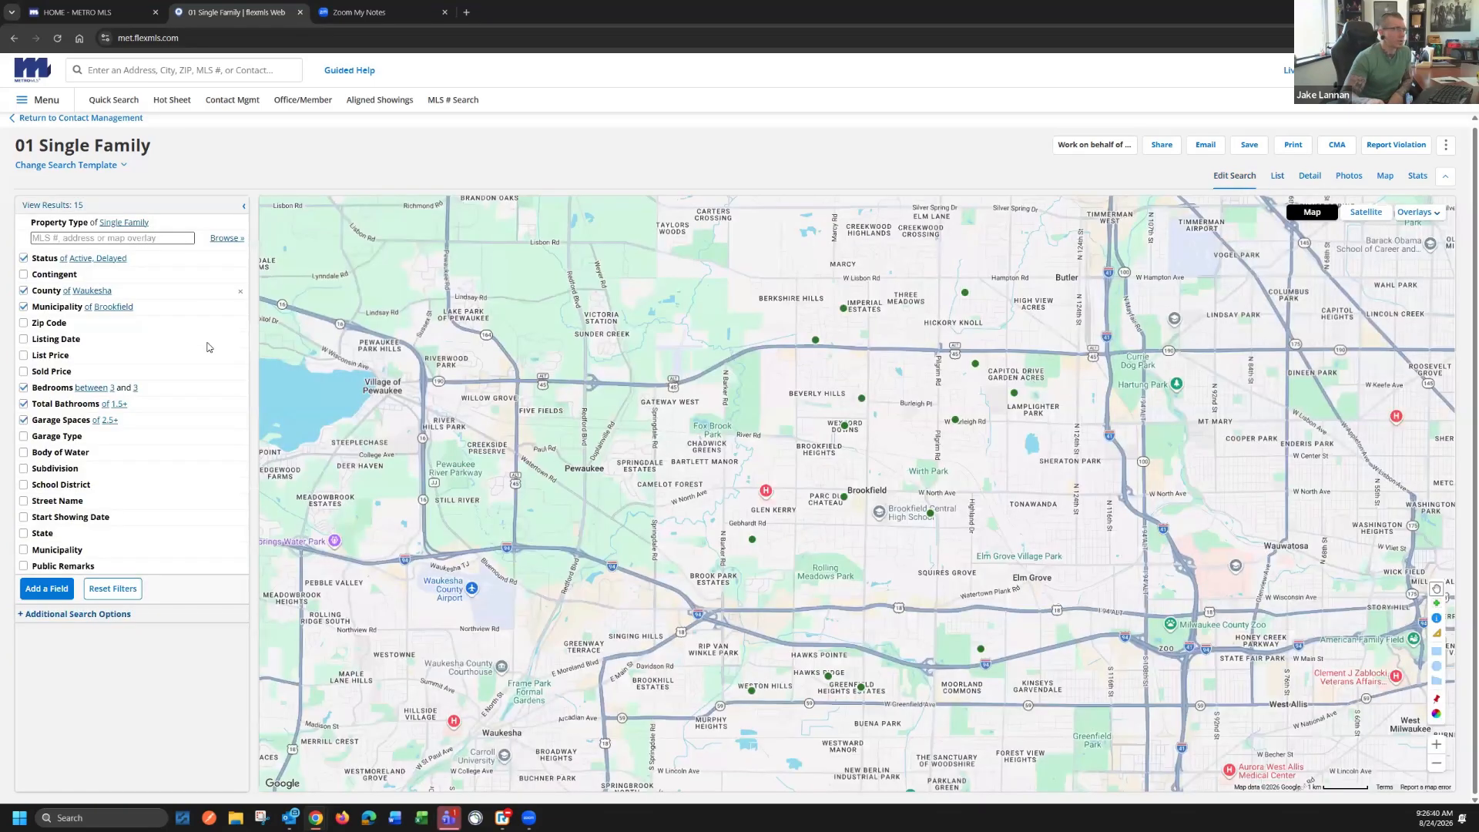
{"action": "left_click", "coordinate": [24, 274]}
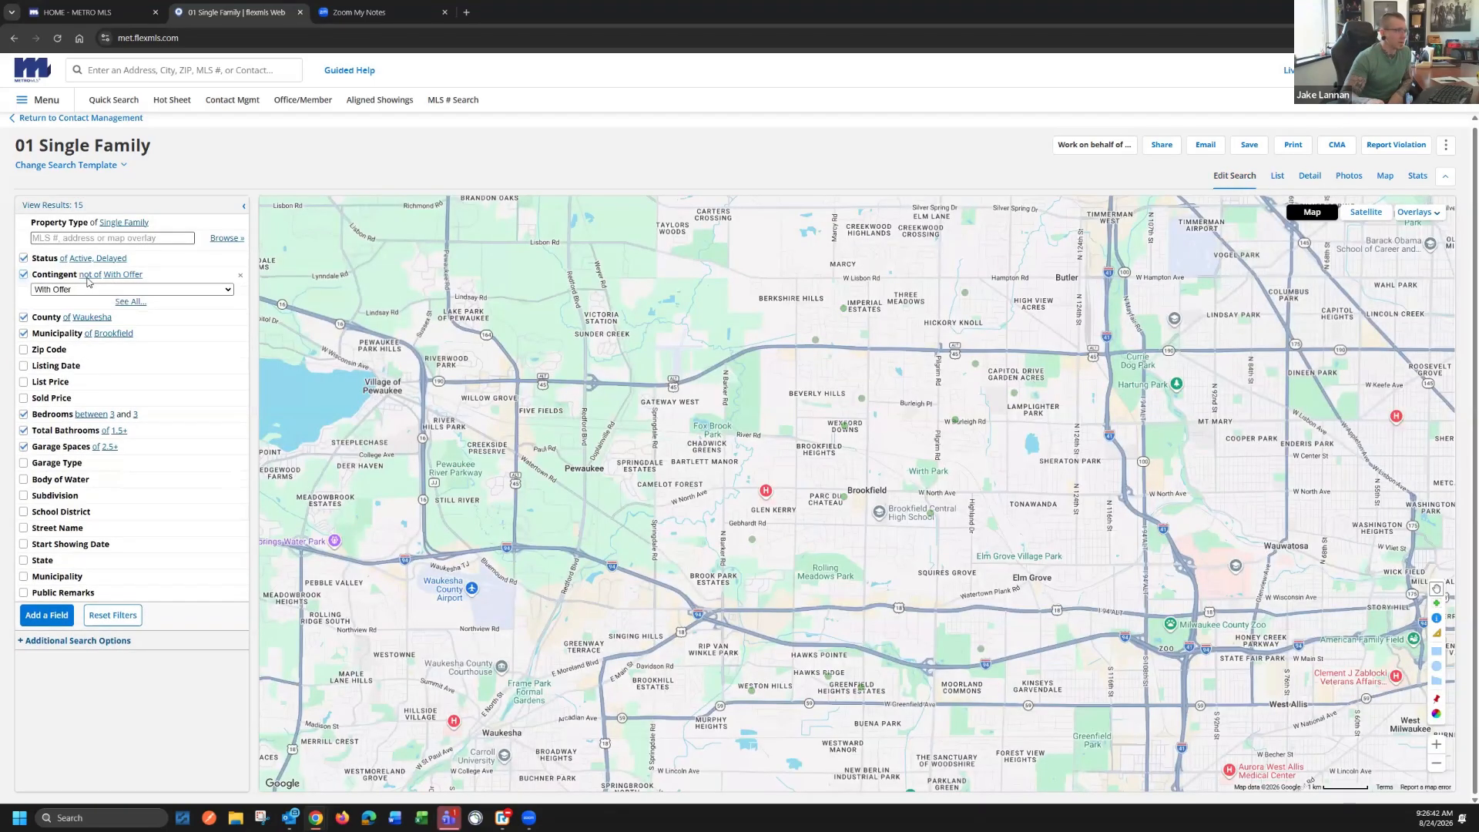
{"action": "left_click", "coordinate": [56, 206]}
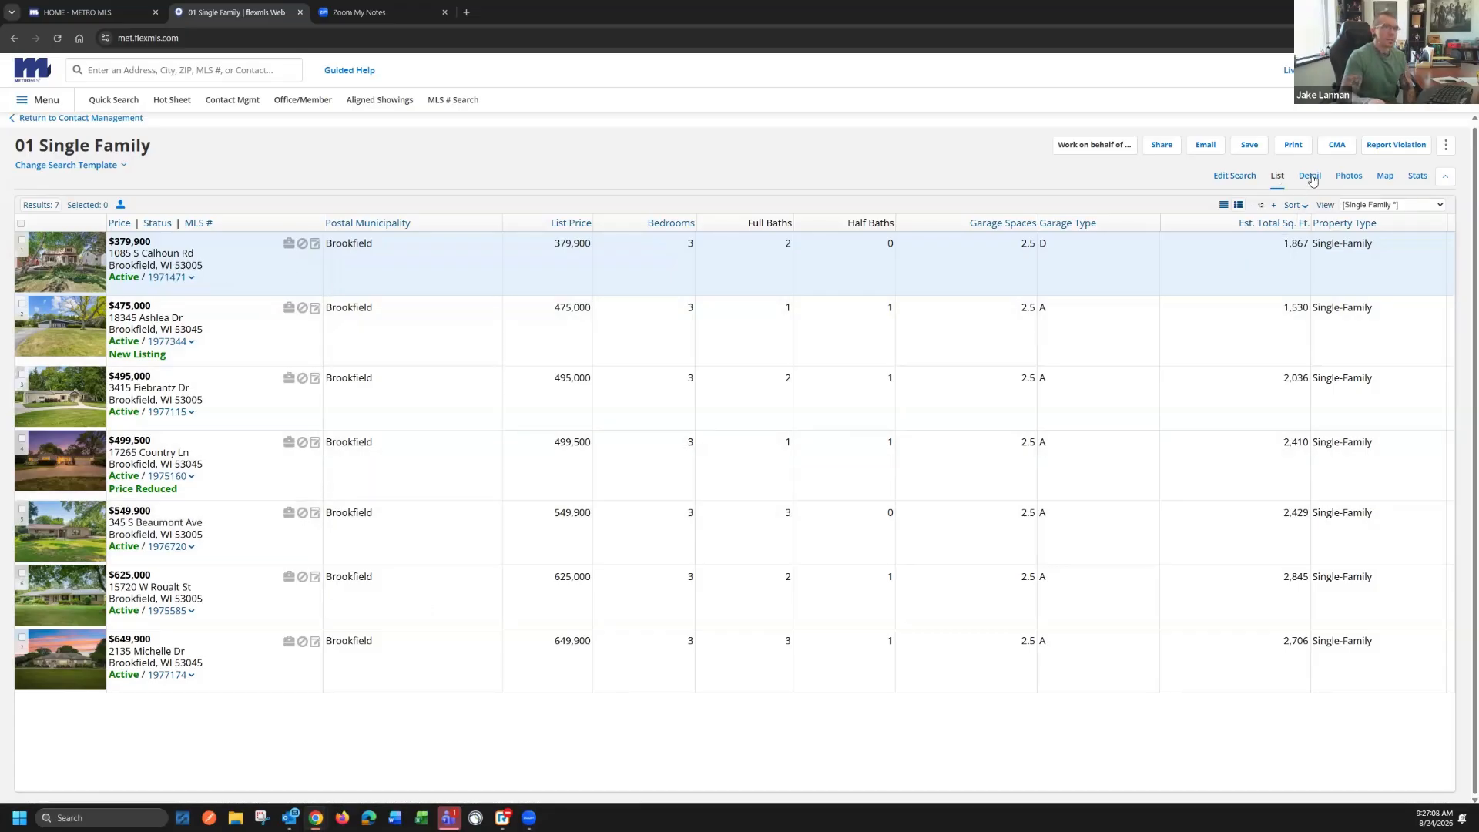
View the first listing's detail report and photos, and the matching listings on the map
{"action": "left_click", "coordinate": [1312, 178]}
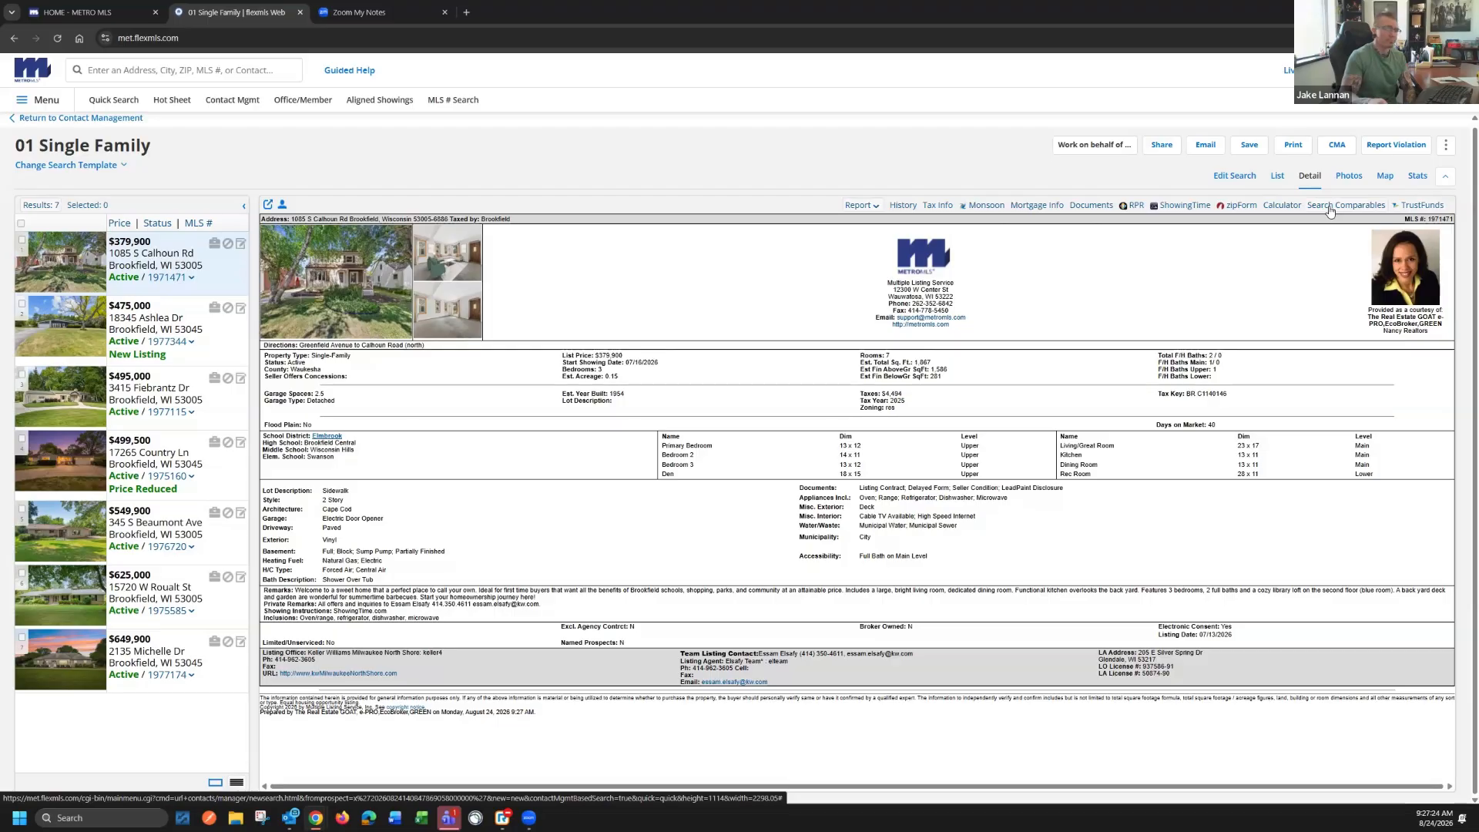
{"action": "left_click", "coordinate": [1348, 177]}
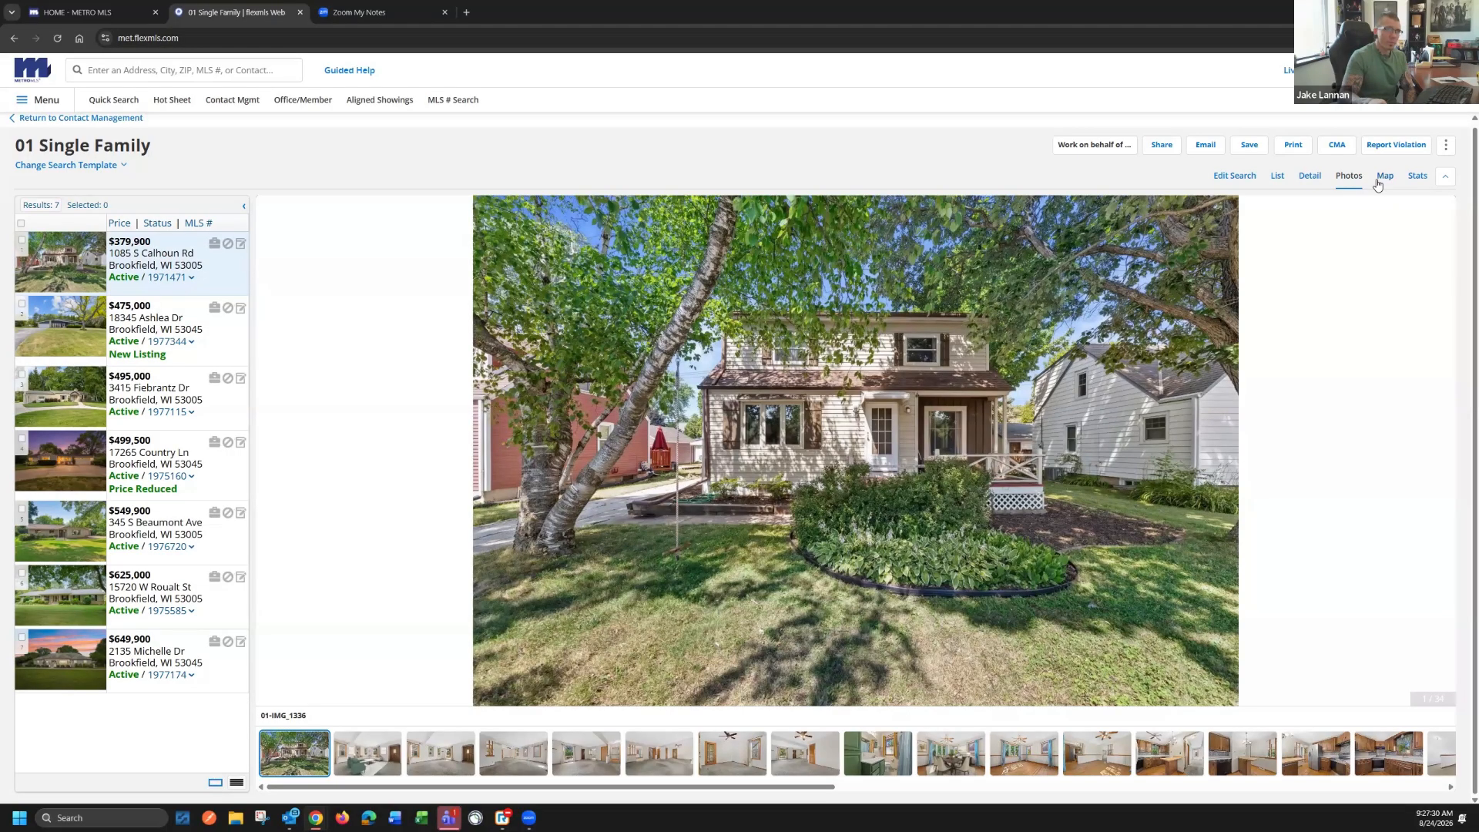
{"action": "left_click", "coordinate": [1383, 179]}
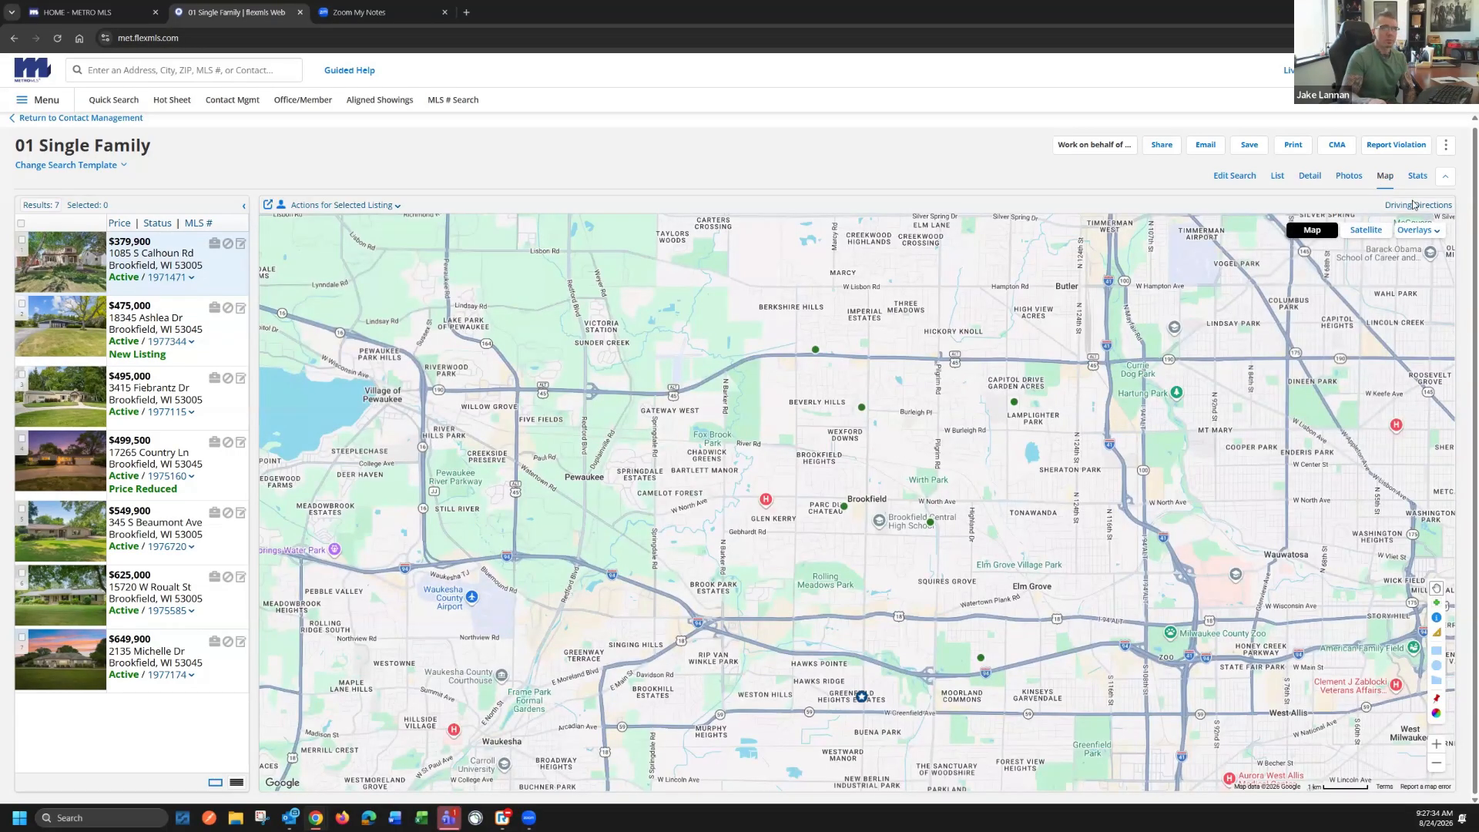
Examine the search statistics by status, price and days on market, and return to the listing detail report
{"action": "left_click", "coordinate": [1419, 176]}
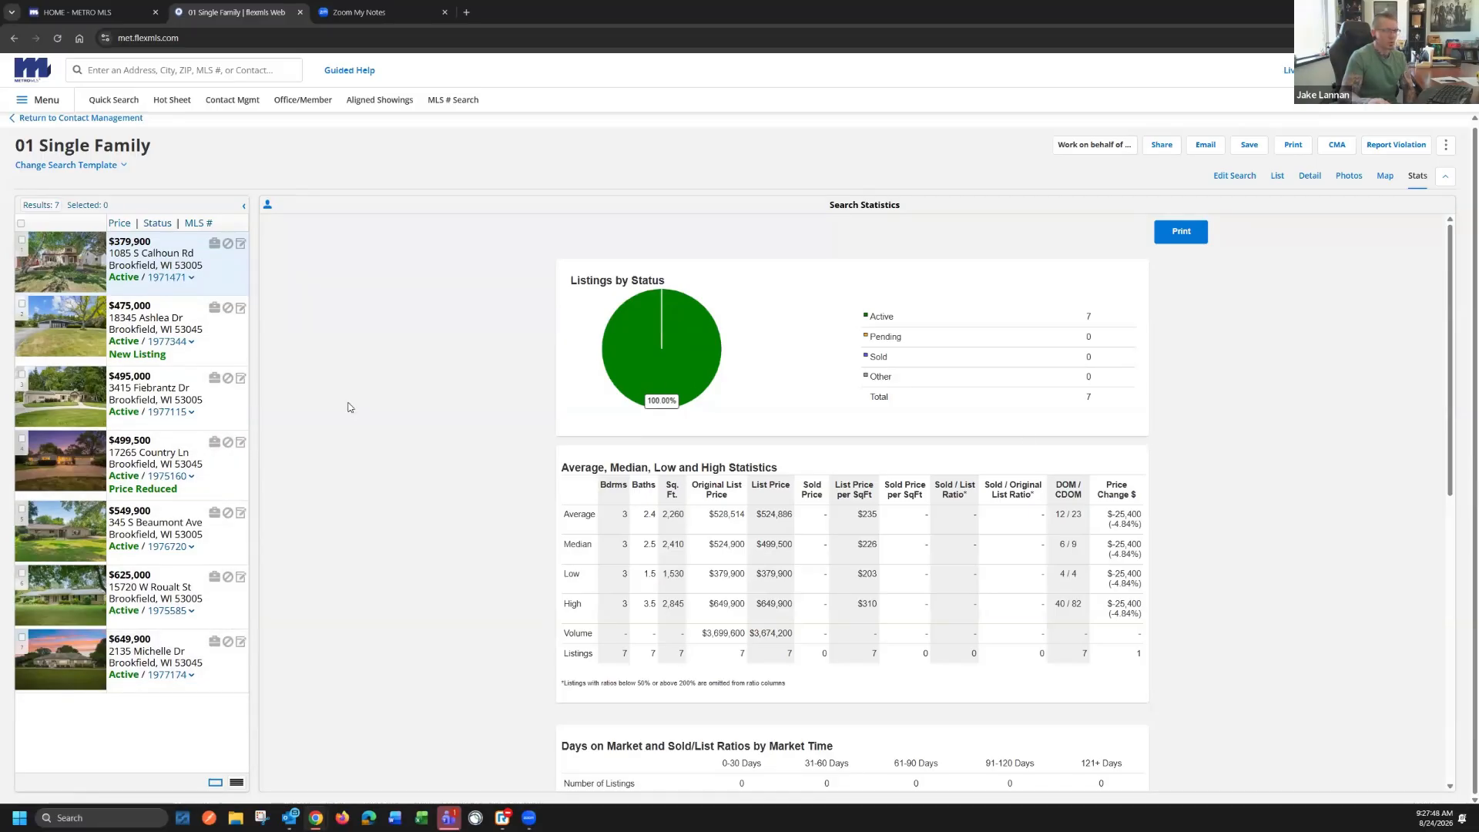
{"action": "scroll", "coordinate": [549, 513], "scroll_direction": "down", "scroll_amount": 2}
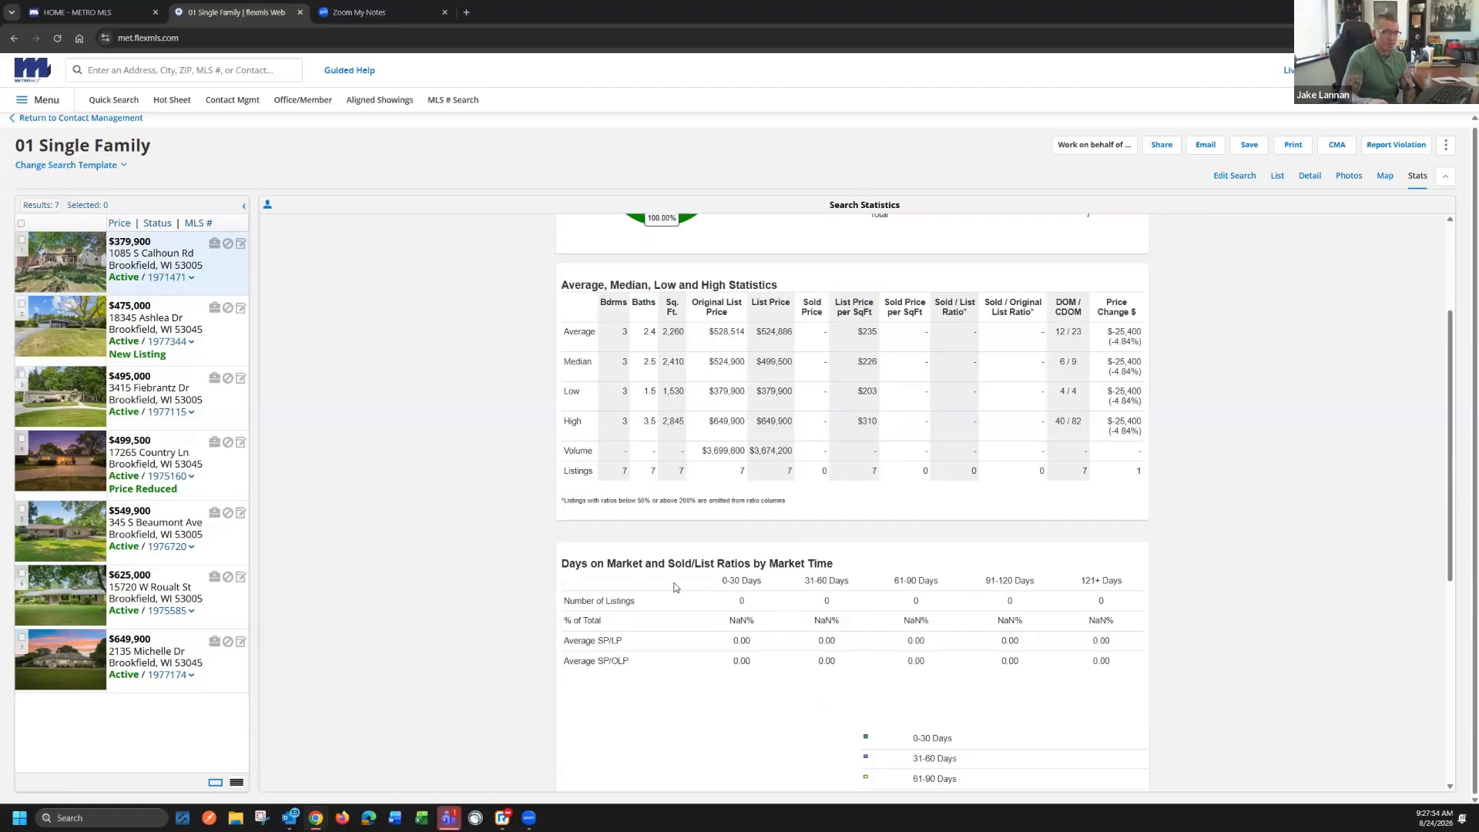
{"action": "scroll", "coordinate": [709, 593], "scroll_direction": "up", "scroll_amount": 2}
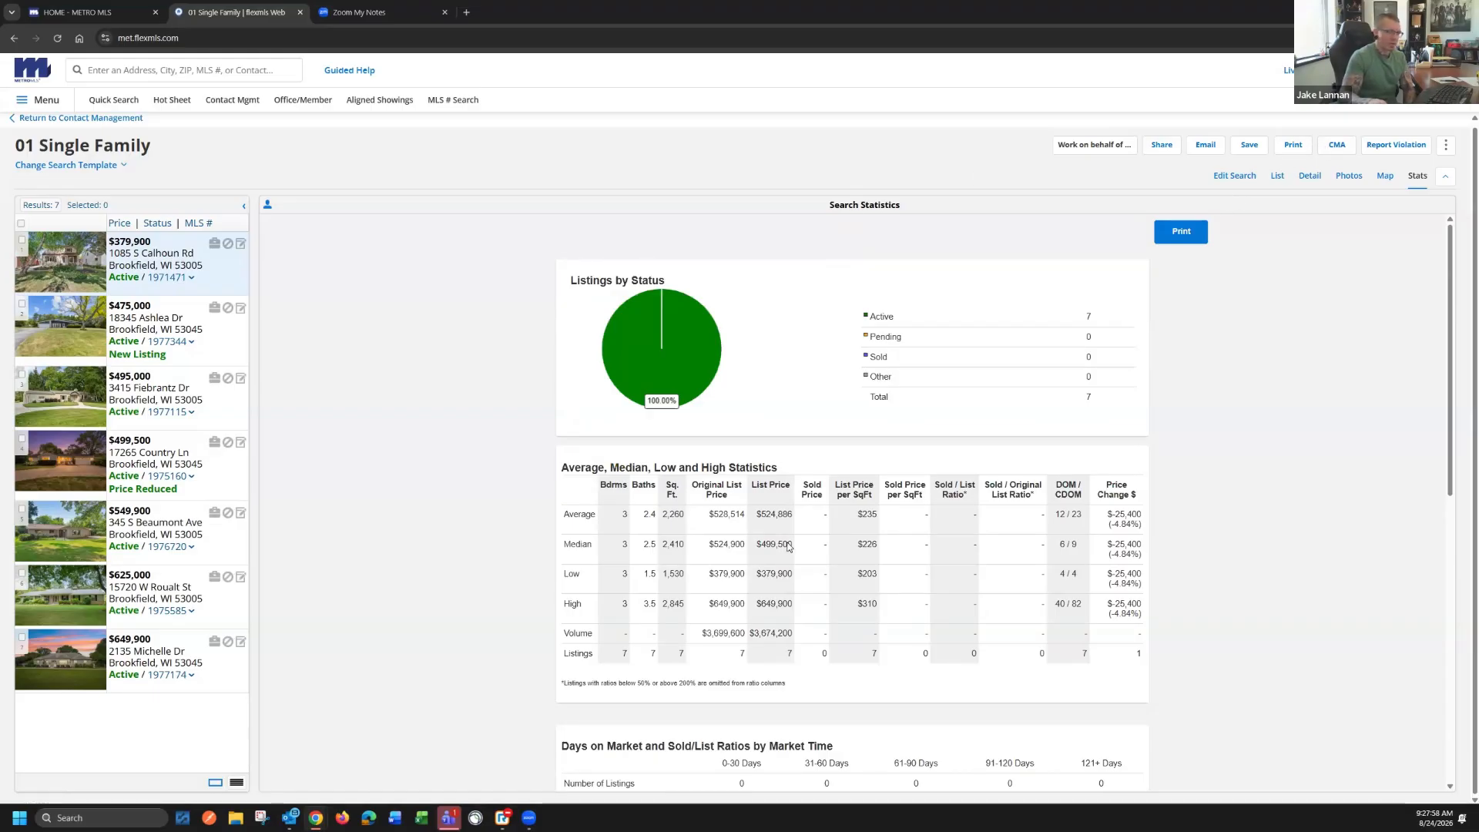
{"action": "scroll", "coordinate": [668, 611], "scroll_direction": "down", "scroll_amount": 2}
{"action": "scroll", "coordinate": [501, 601], "scroll_direction": "up", "scroll_amount": 2}
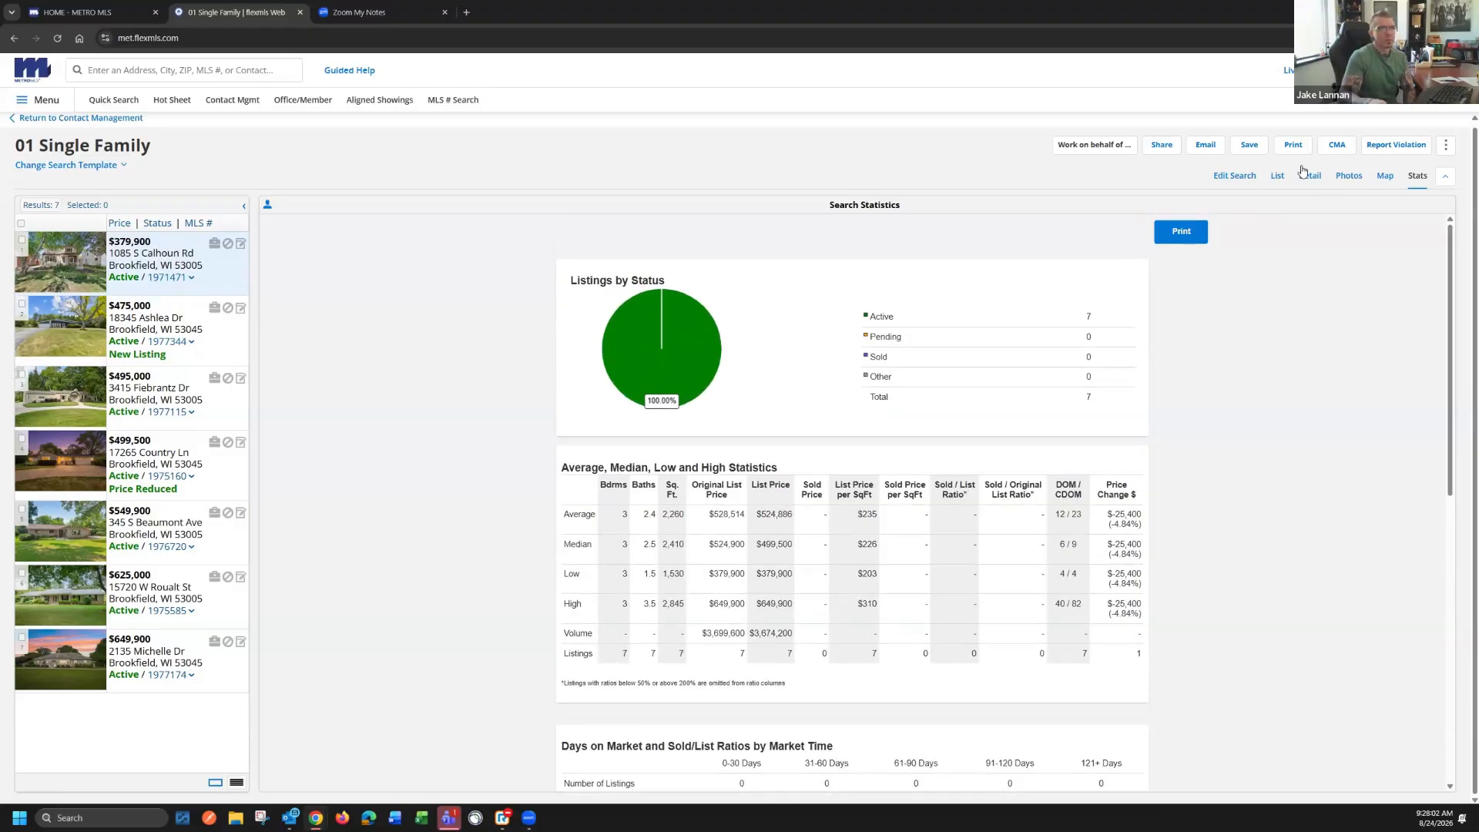
{"action": "left_click", "coordinate": [1302, 178]}
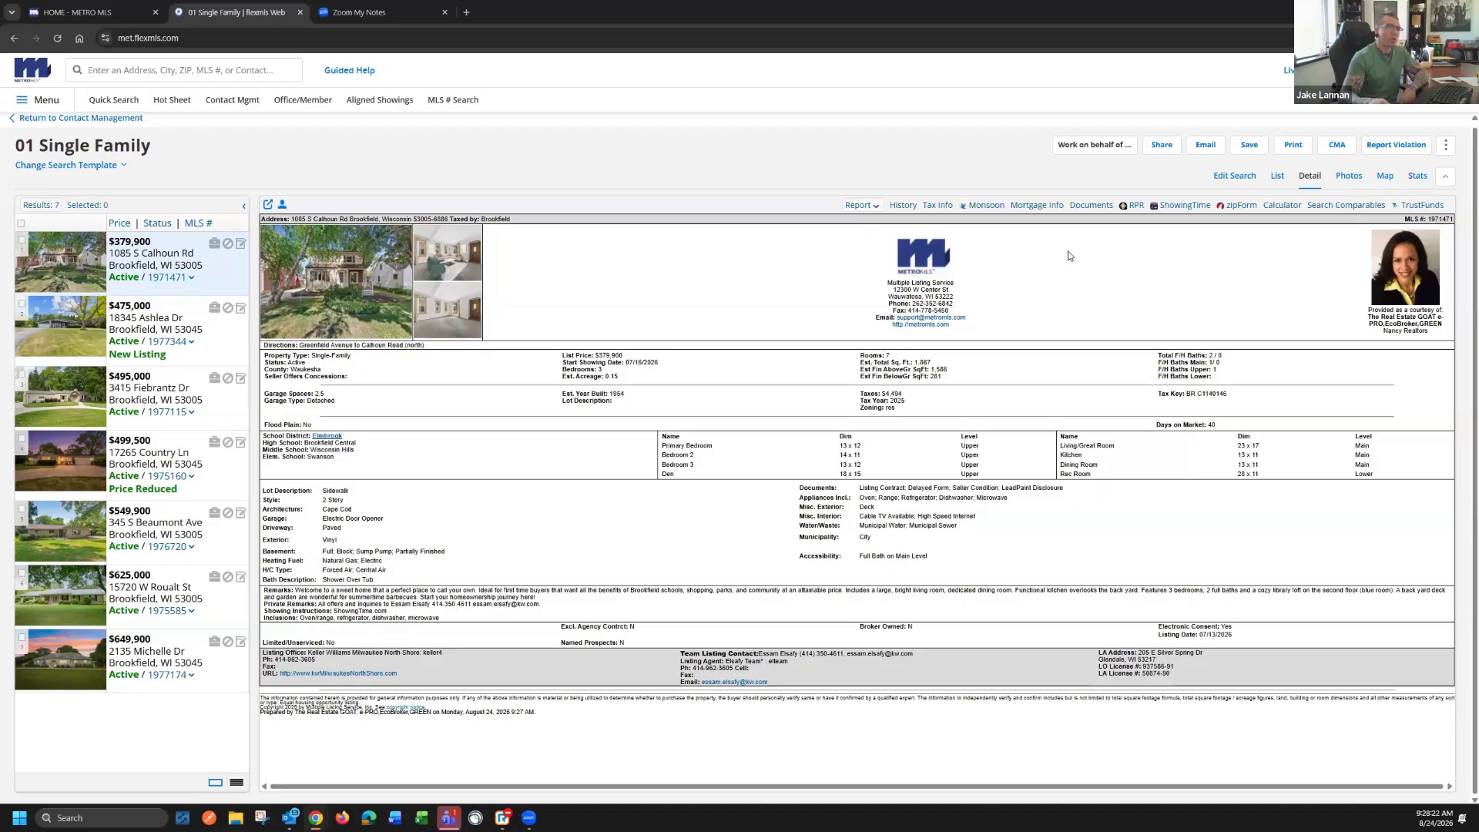
Start saving this as a new search named with the contact's surname followed by "Single-Family"
{"action": "left_click", "coordinate": [1248, 150]}
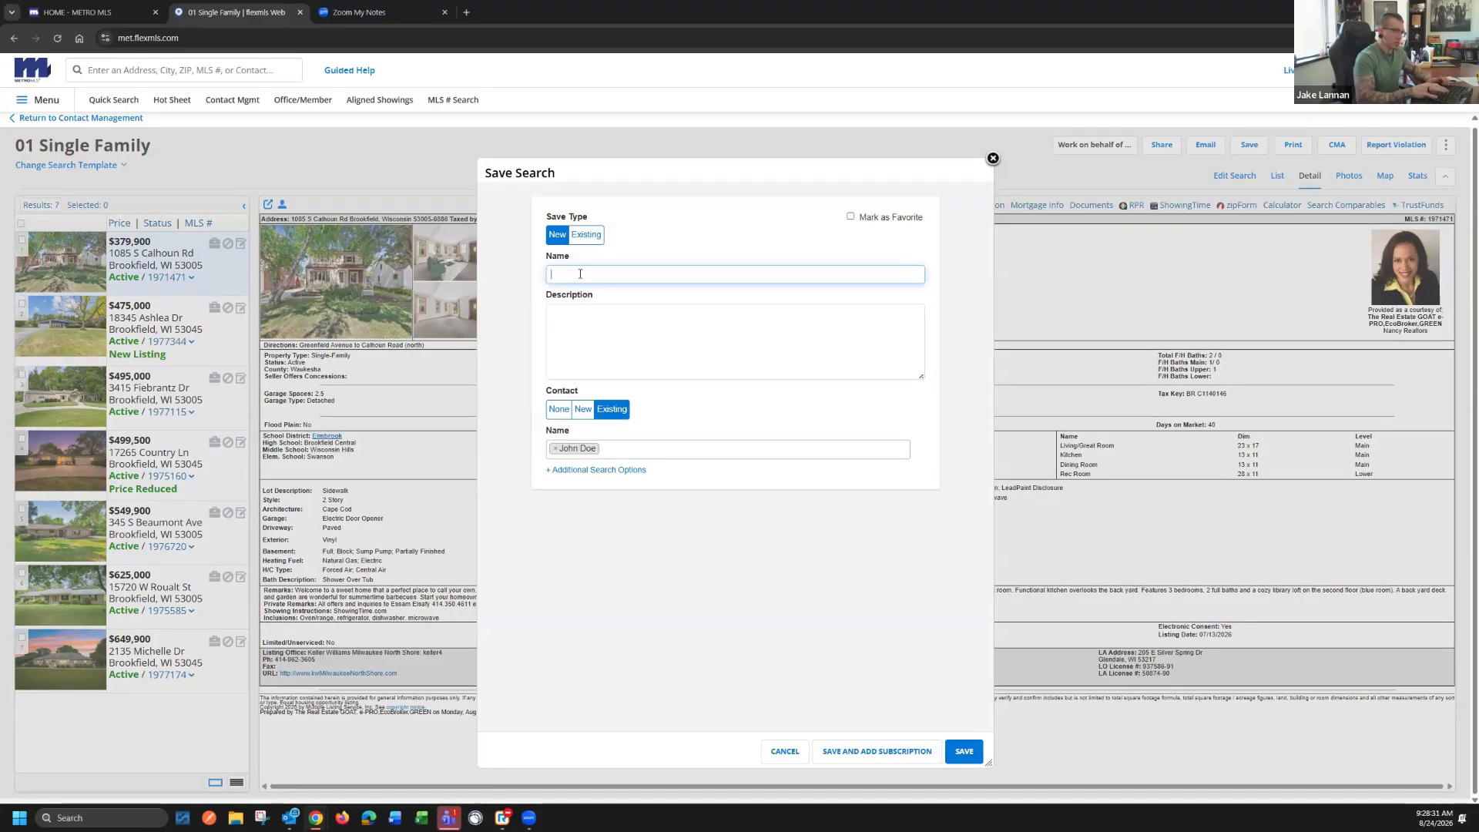
{"action": "type", "text": "J"}
{"action": "key", "text": "BackSpace"}
{"action": "type", "text": "Doe"}
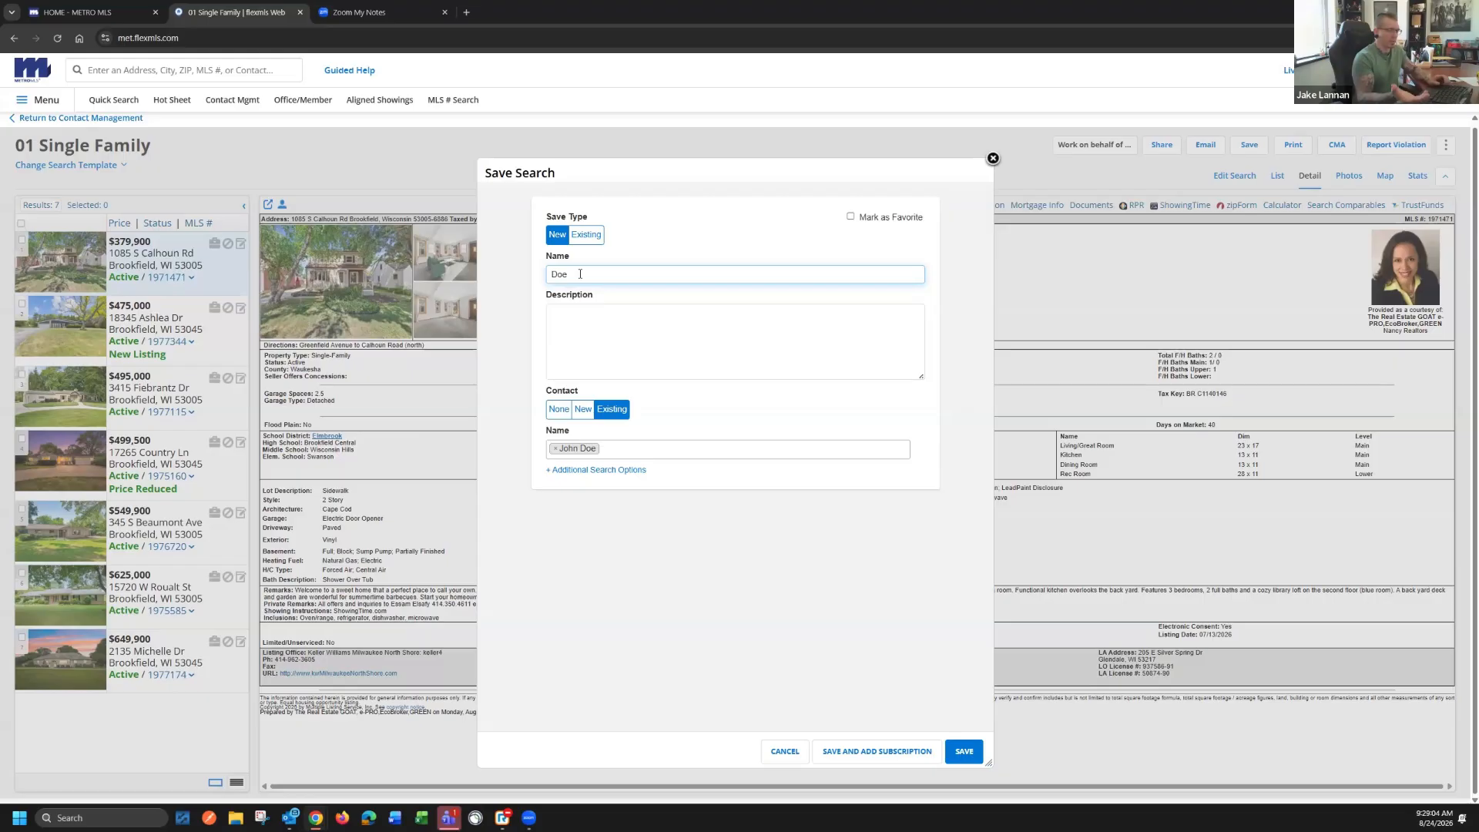
{"action": "type", "text": "gle-Family"}
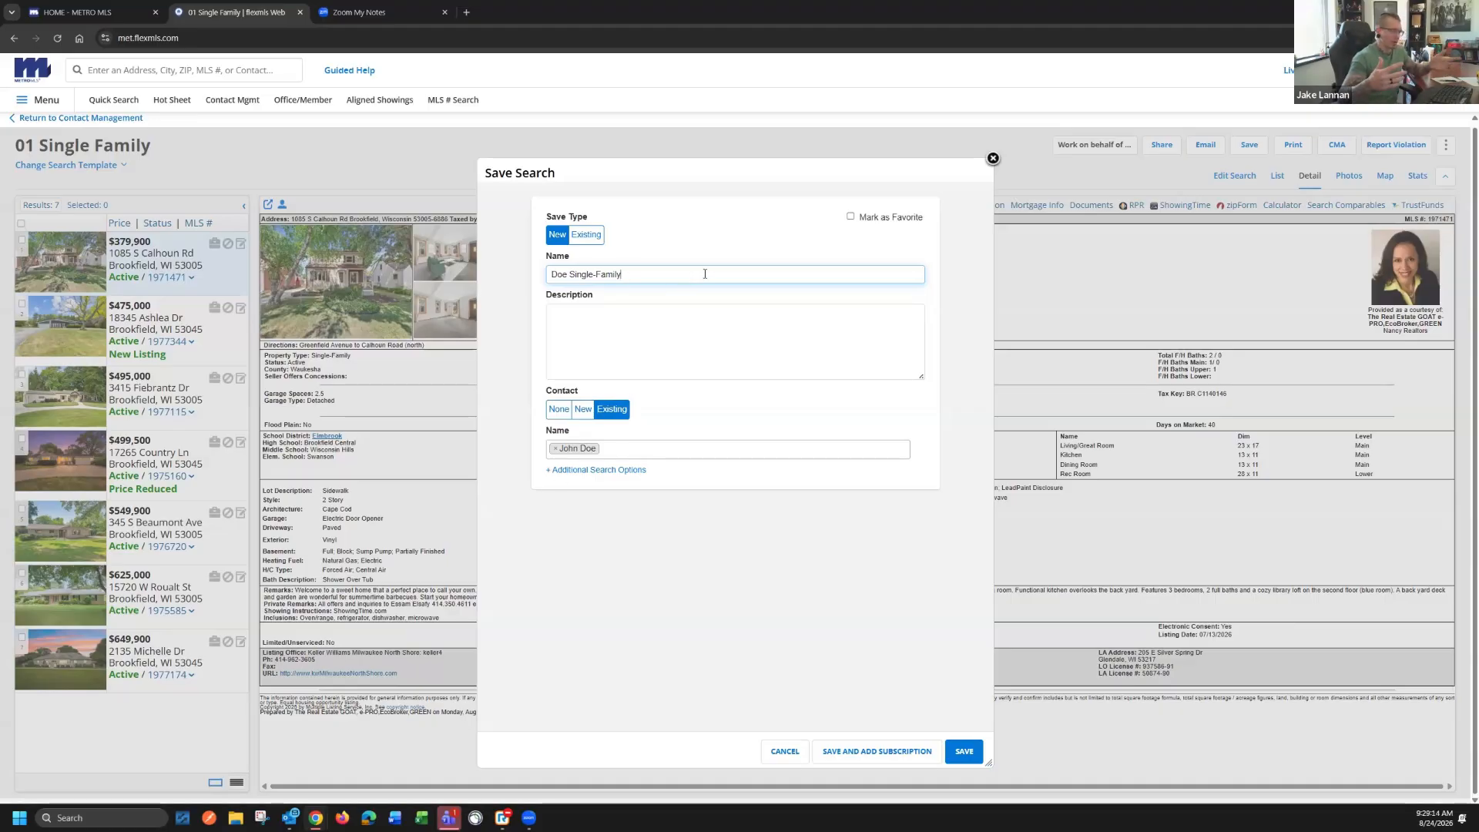
Compare the New and None contact options, keep the existing contact attached, and save the search with a subscription to add
{"action": "left_click", "coordinate": [583, 409]}
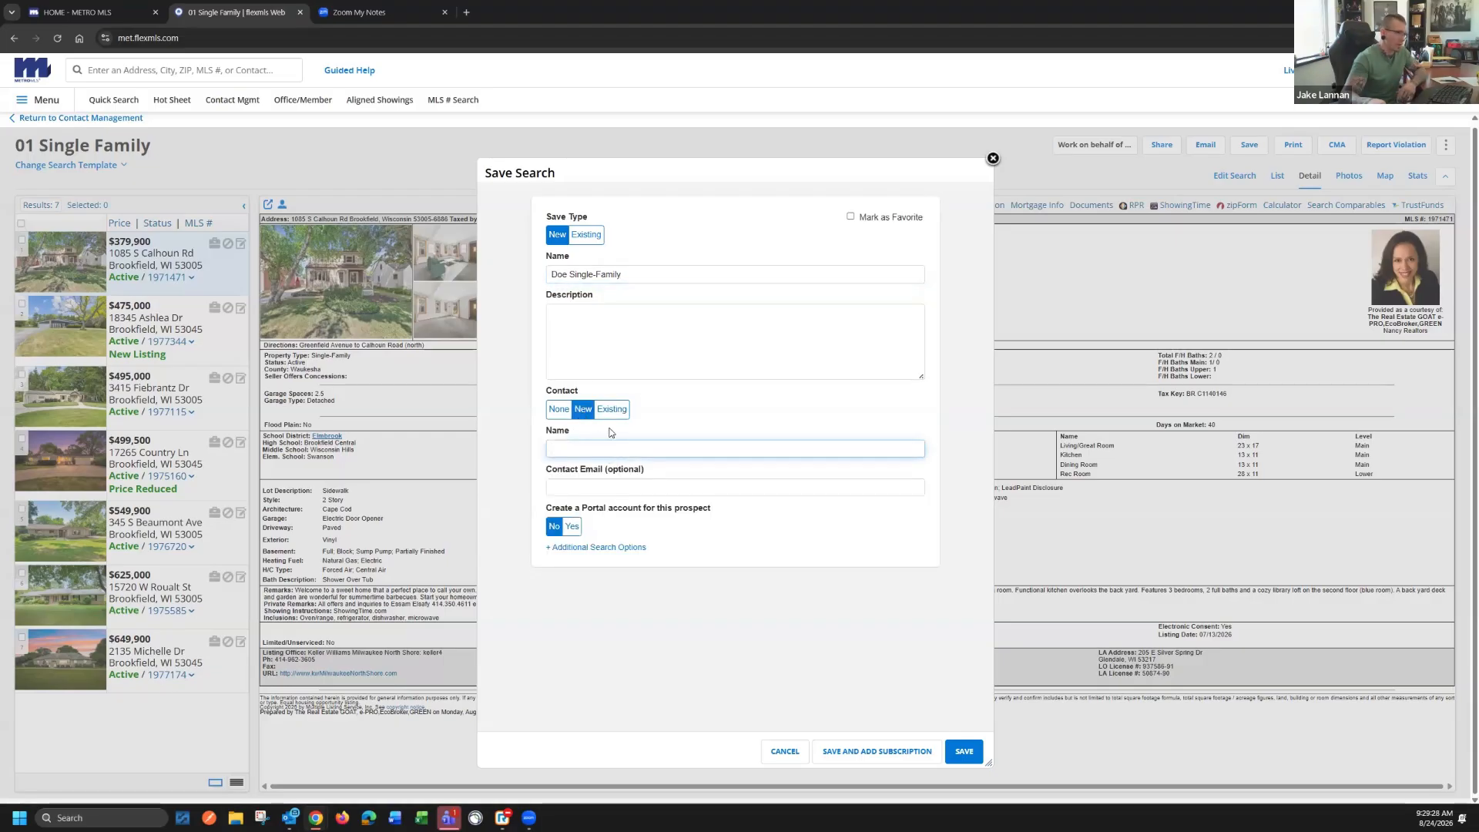
{"action": "left_click", "coordinate": [613, 409]}
{"action": "left_click", "coordinate": [560, 409]}
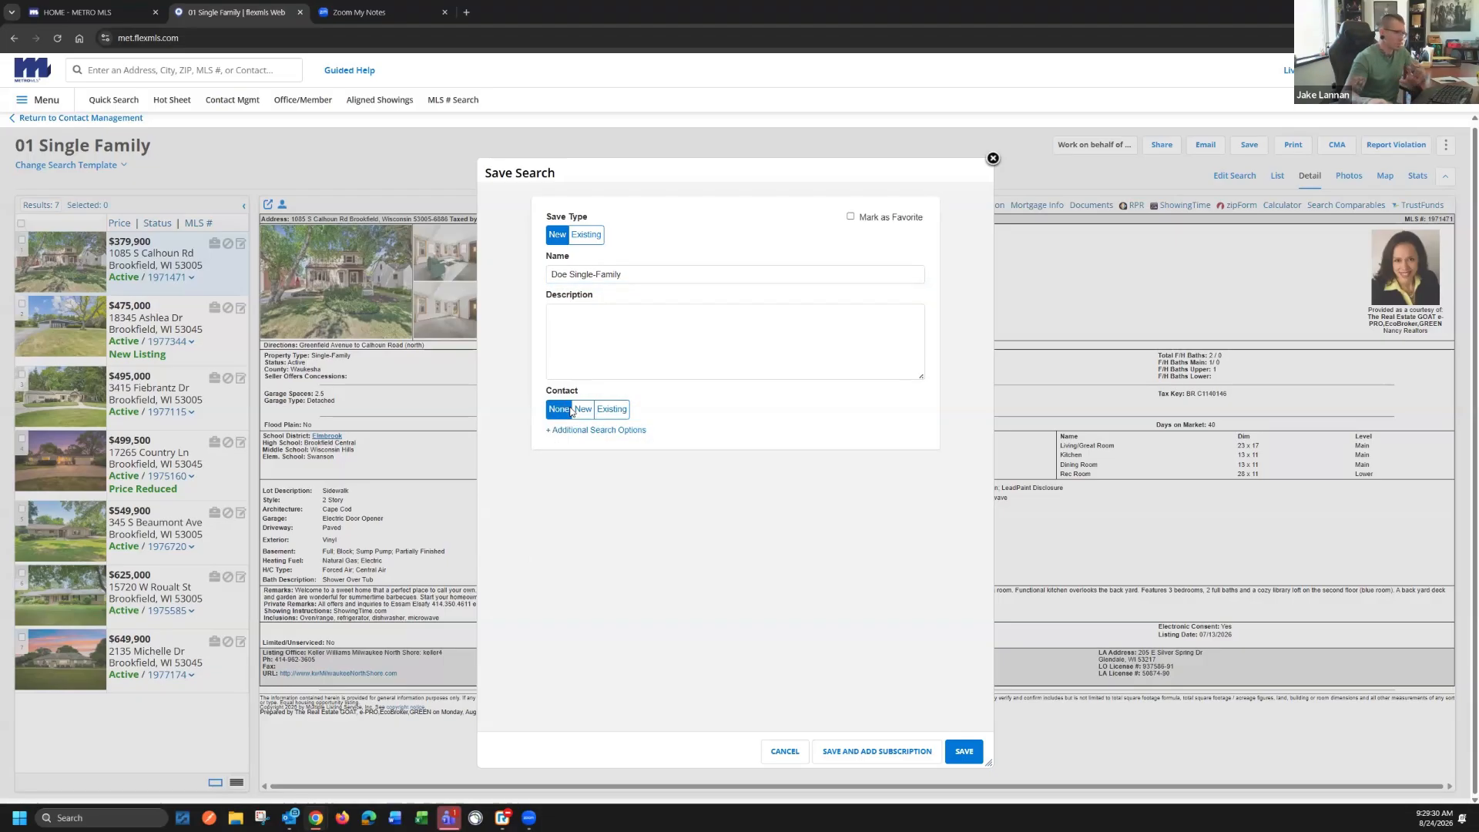
{"action": "left_click", "coordinate": [613, 409]}
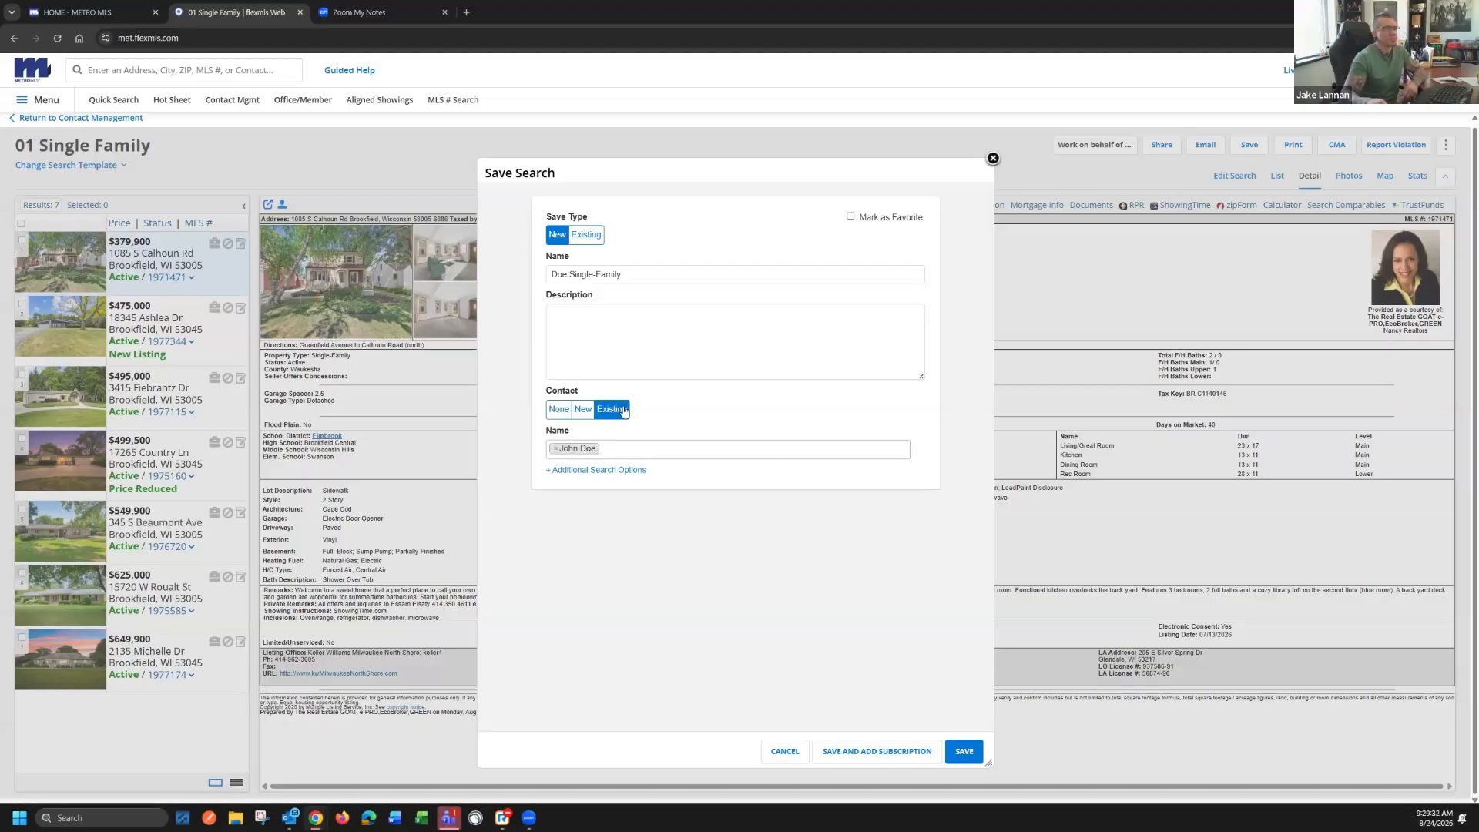
{"action": "left_click", "coordinate": [870, 752]}
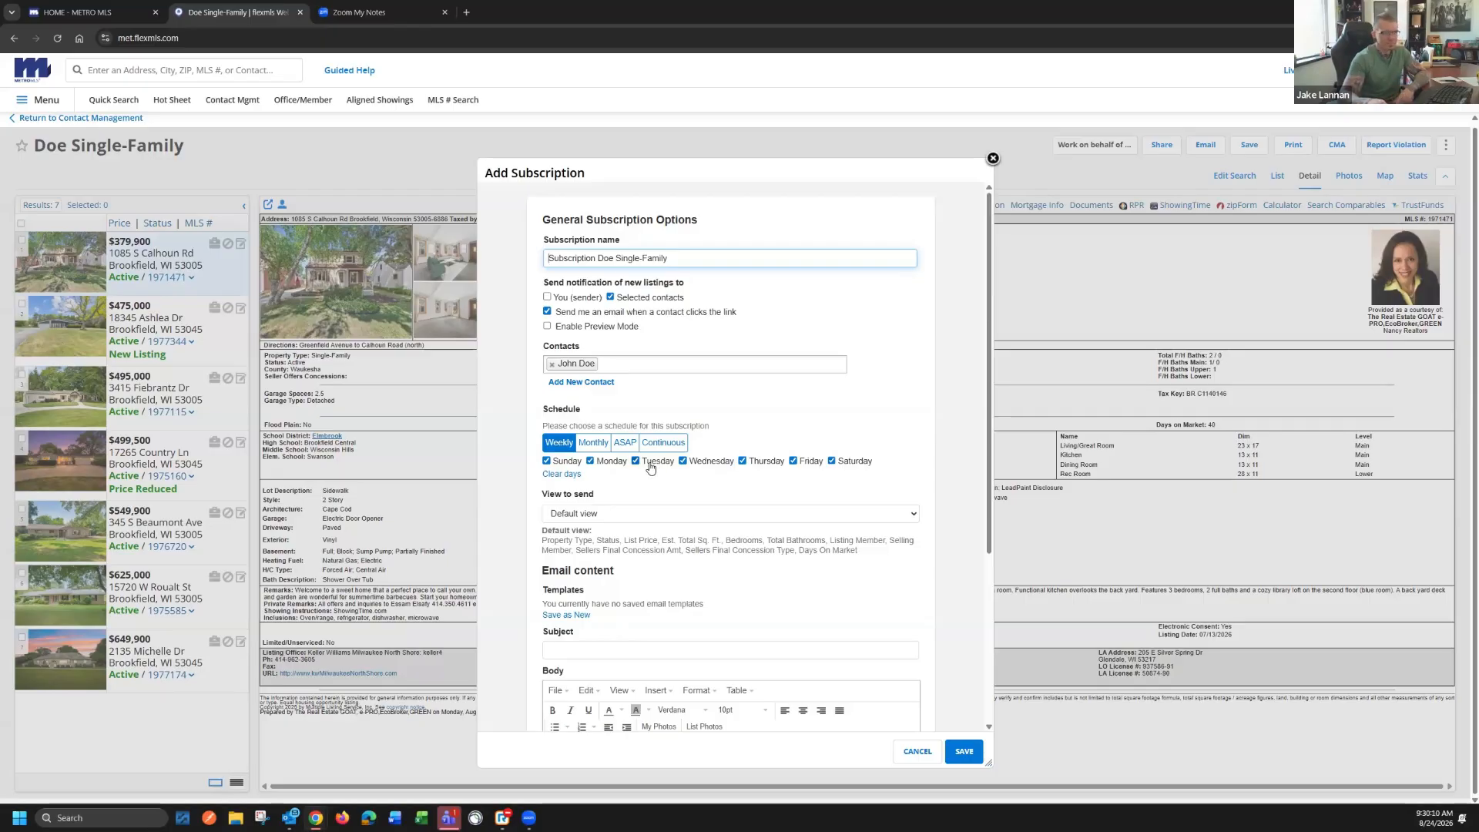
Try the Monthly and ASAP schedules, set the subscription schedule to Continuous, and look over the view and email content options
{"action": "left_click", "coordinate": [597, 446]}
{"action": "left_click", "coordinate": [611, 464]}
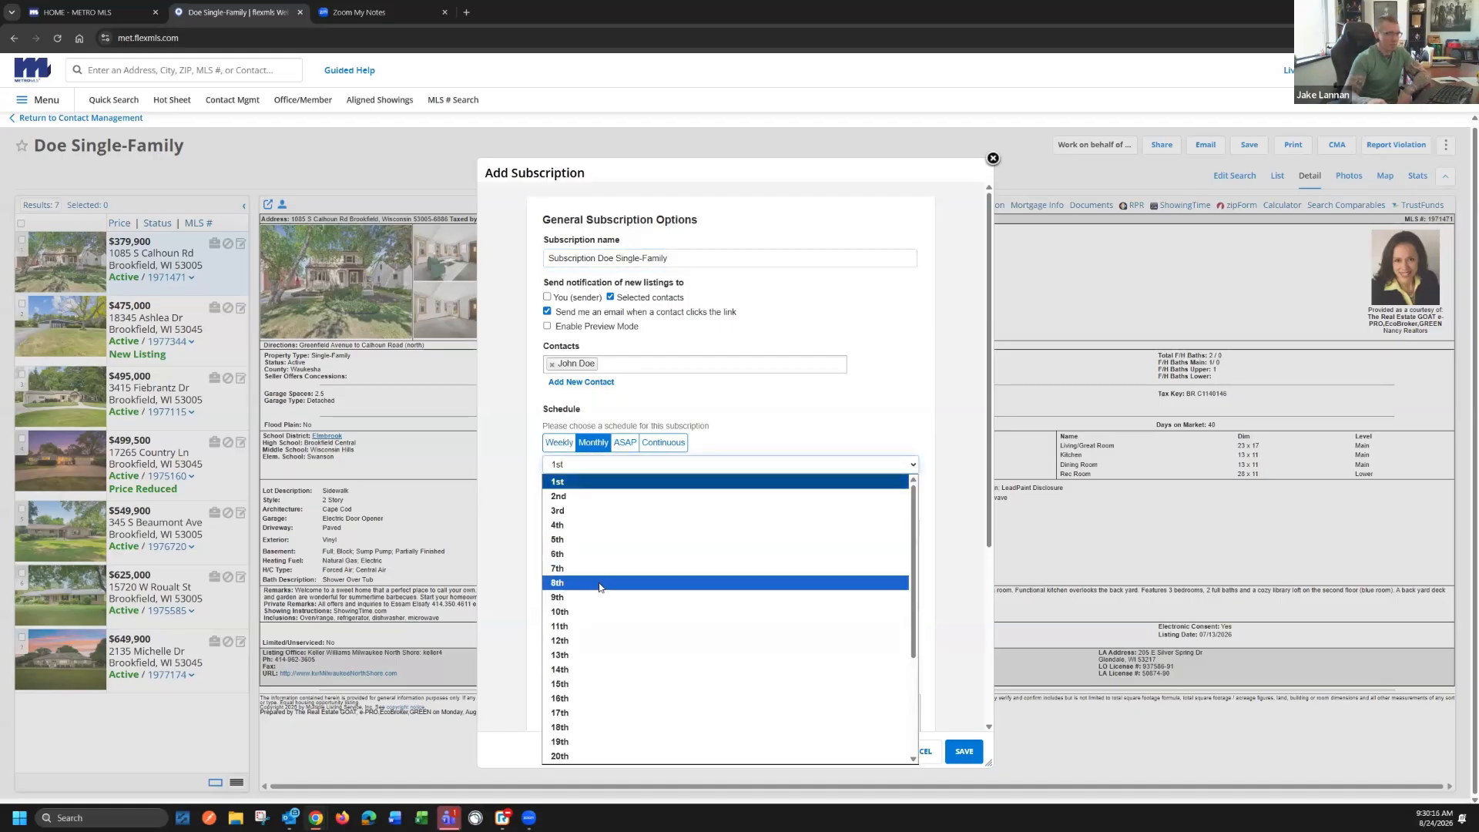
{"action": "left_click", "coordinate": [626, 447]}
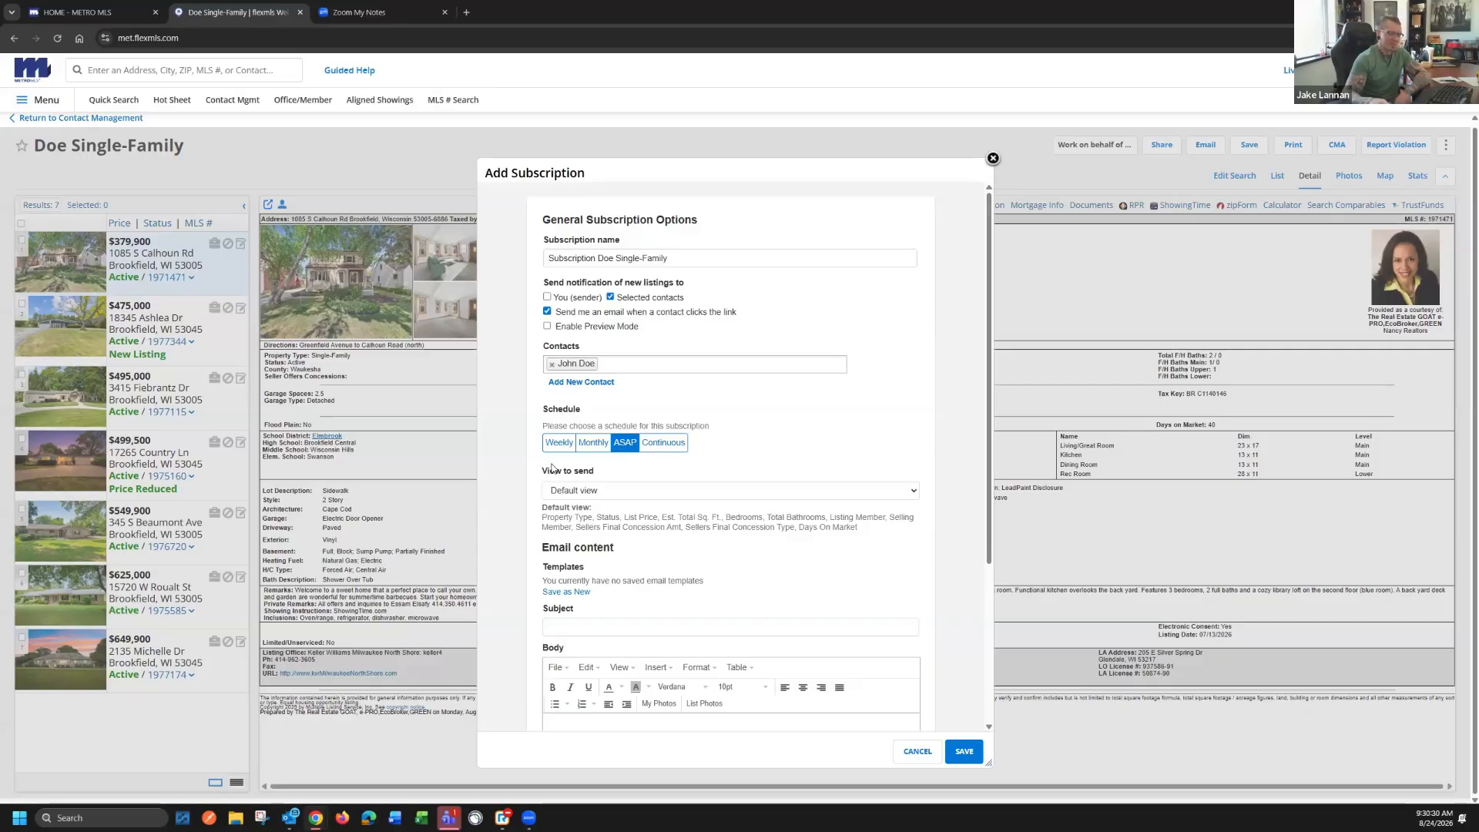
{"action": "left_click", "coordinate": [665, 450]}
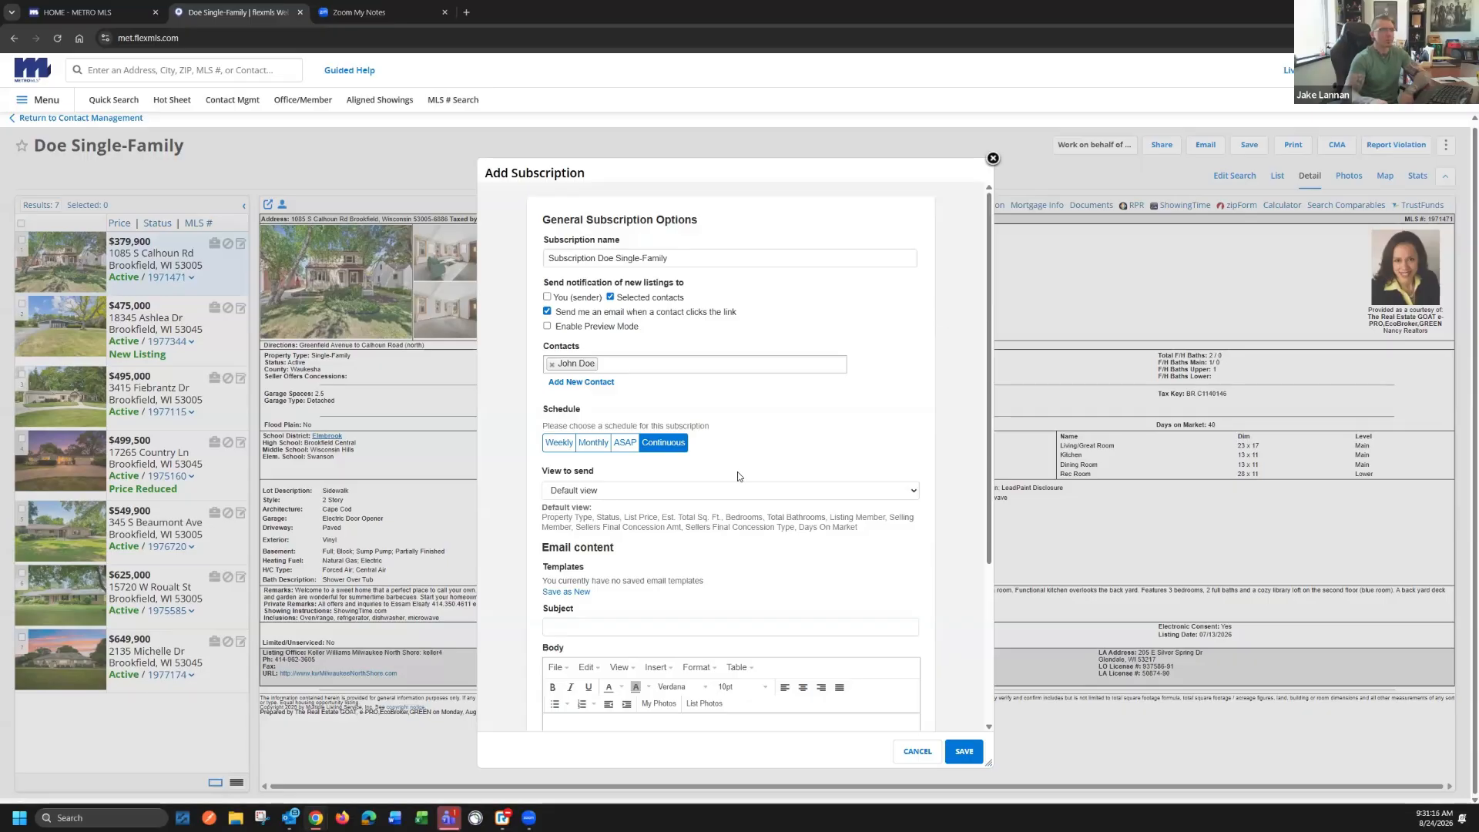
{"action": "scroll", "coordinate": [686, 492], "scroll_direction": "down", "scroll_amount": 2}
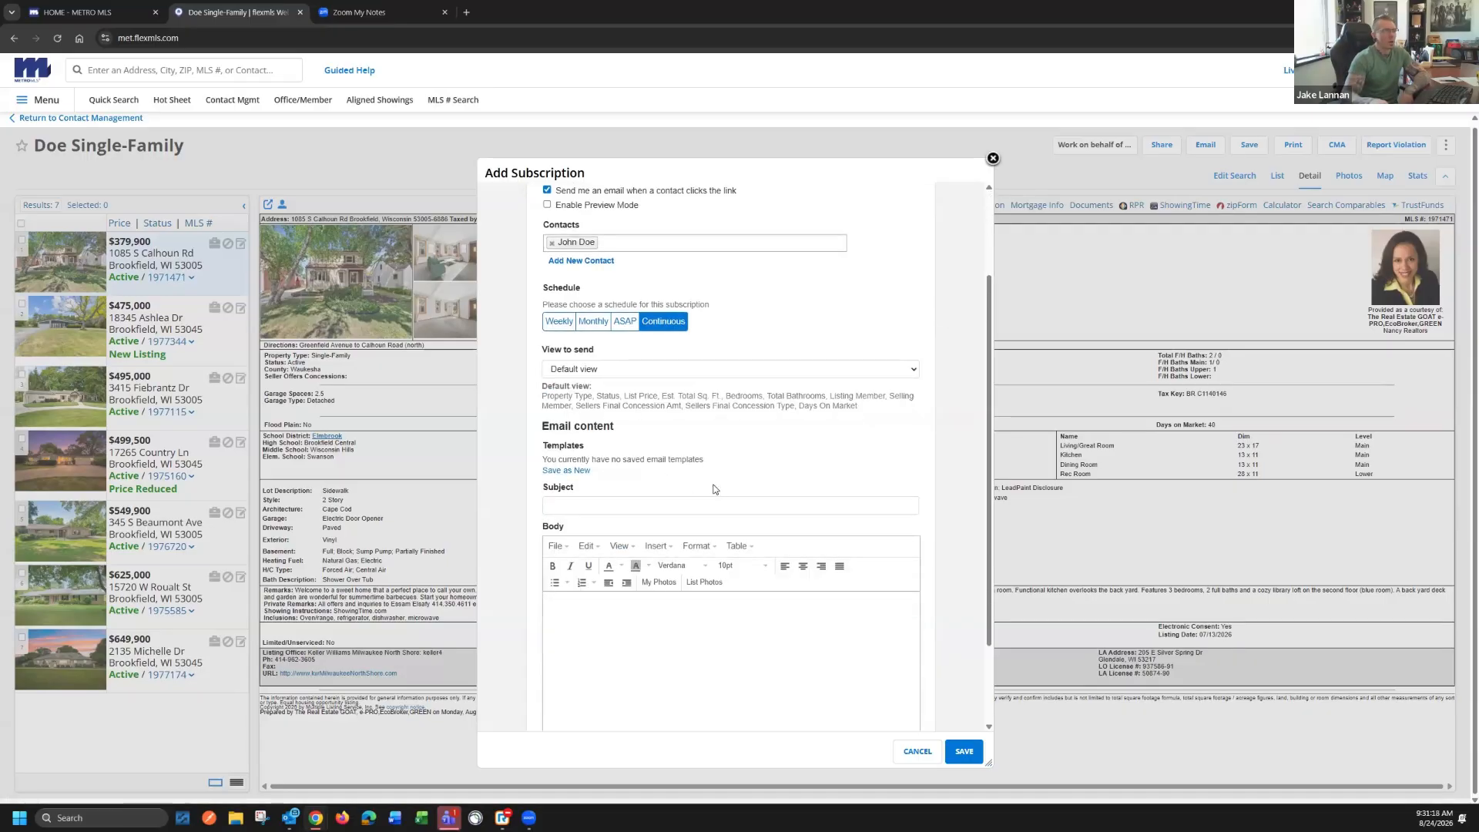
{"action": "scroll", "coordinate": [684, 489], "scroll_direction": "down", "scroll_amount": 2}
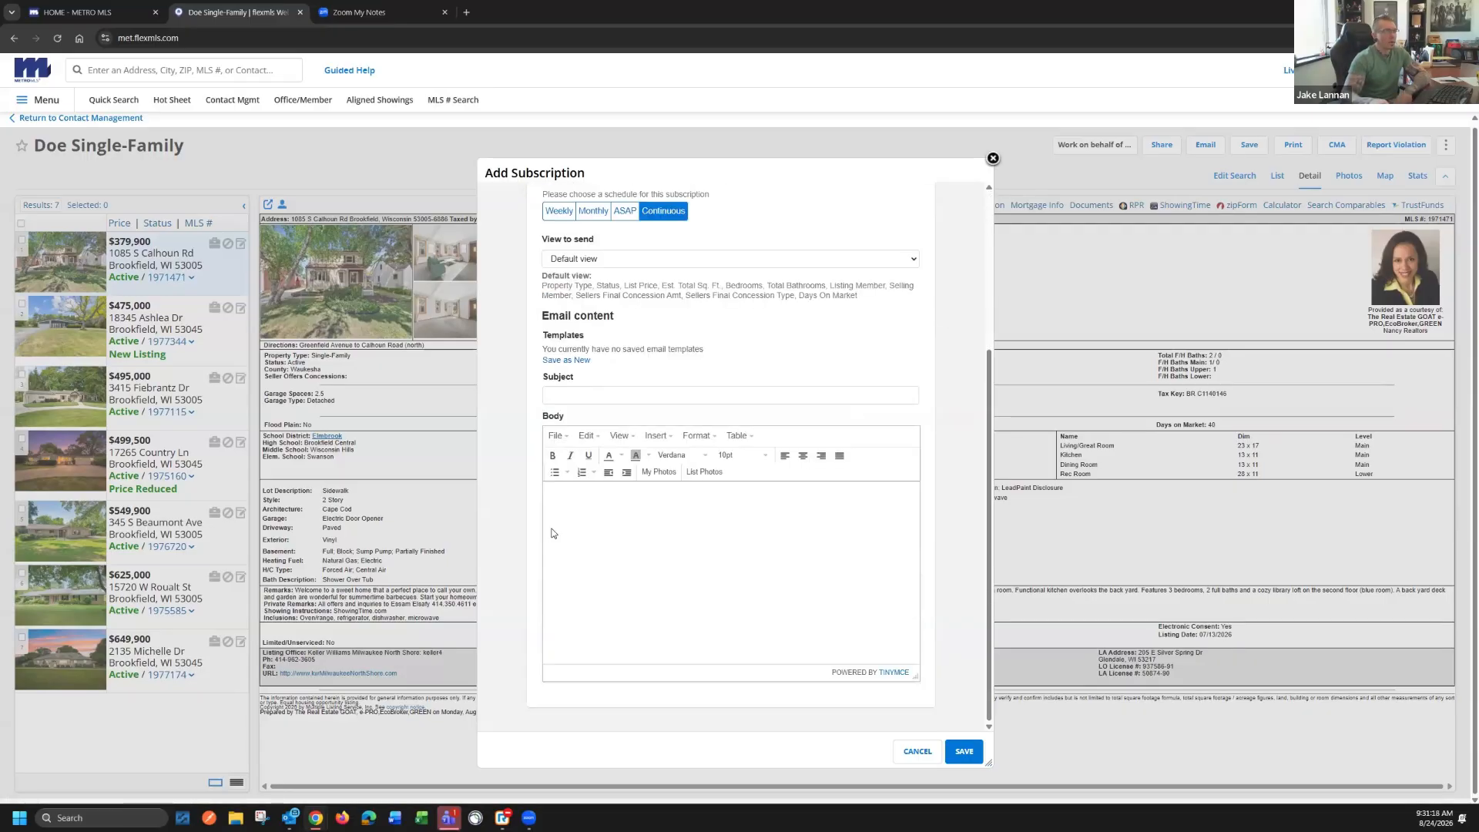
Switch the subscription schedule to Weekly with every day included and set the email subject to "MLS Listings"
{"action": "left_click", "coordinate": [570, 214]}
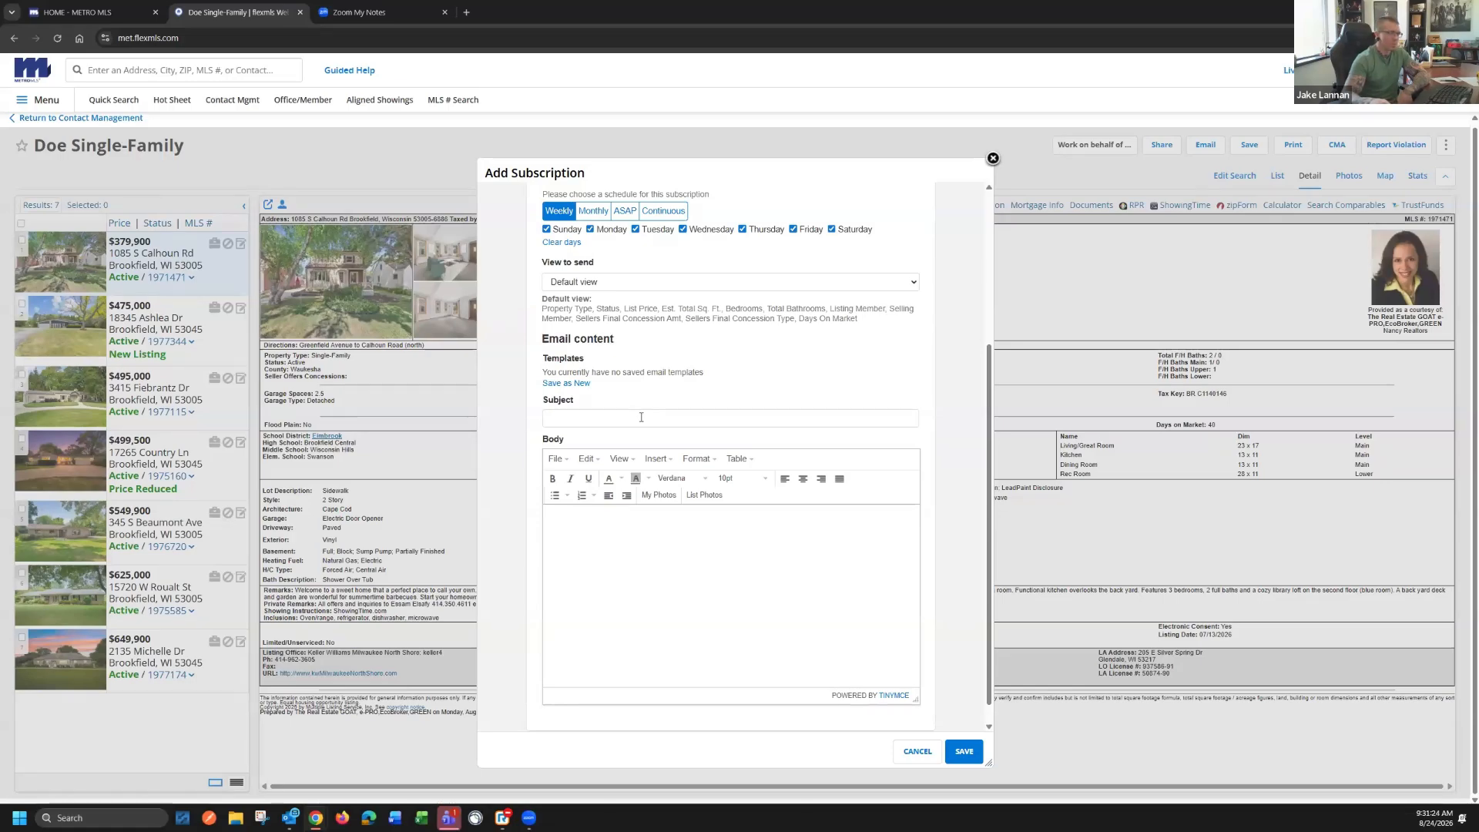
{"action": "left_click", "coordinate": [592, 416]}
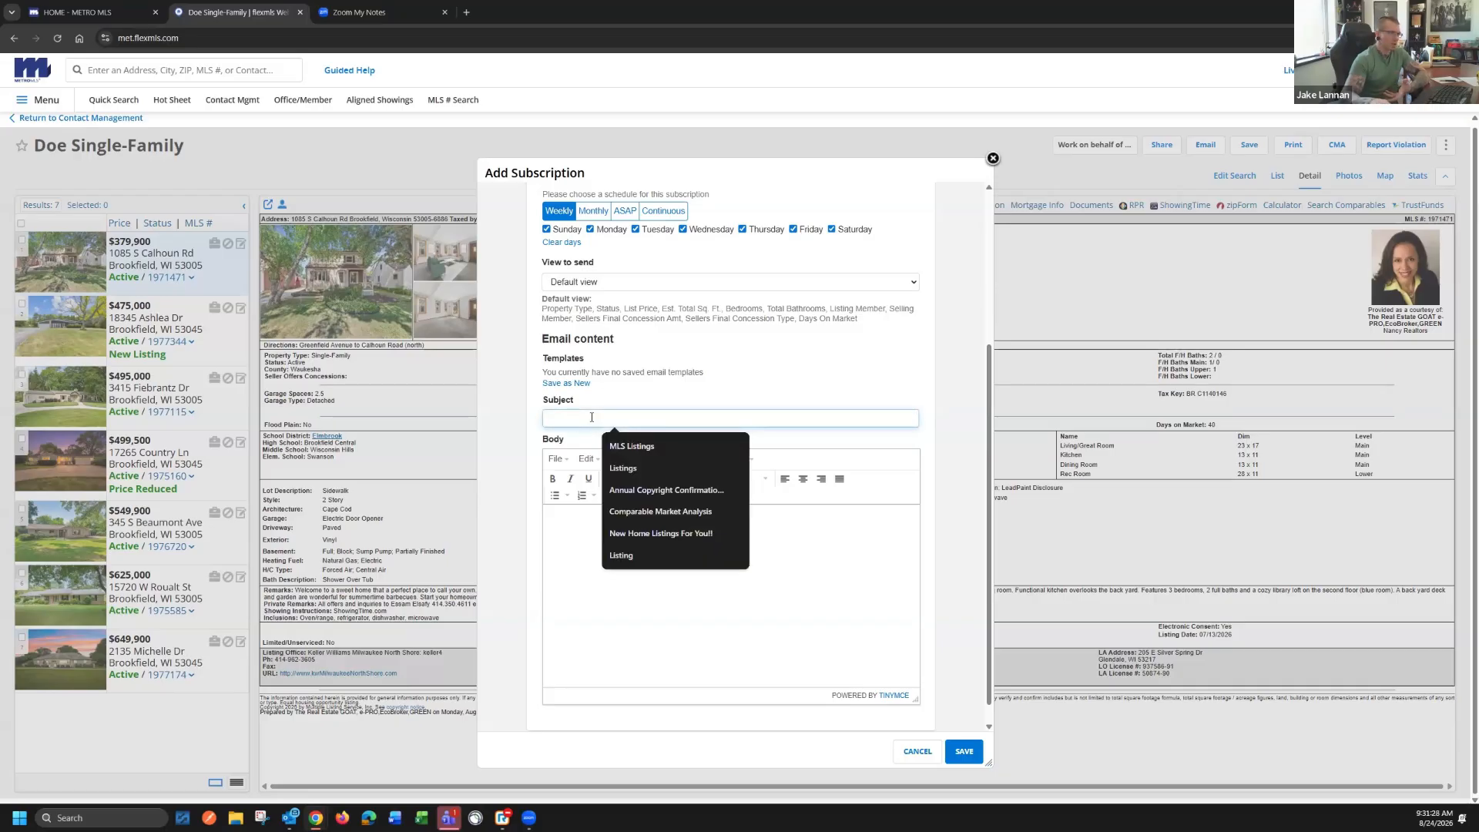
{"action": "left_click", "coordinate": [611, 451]}
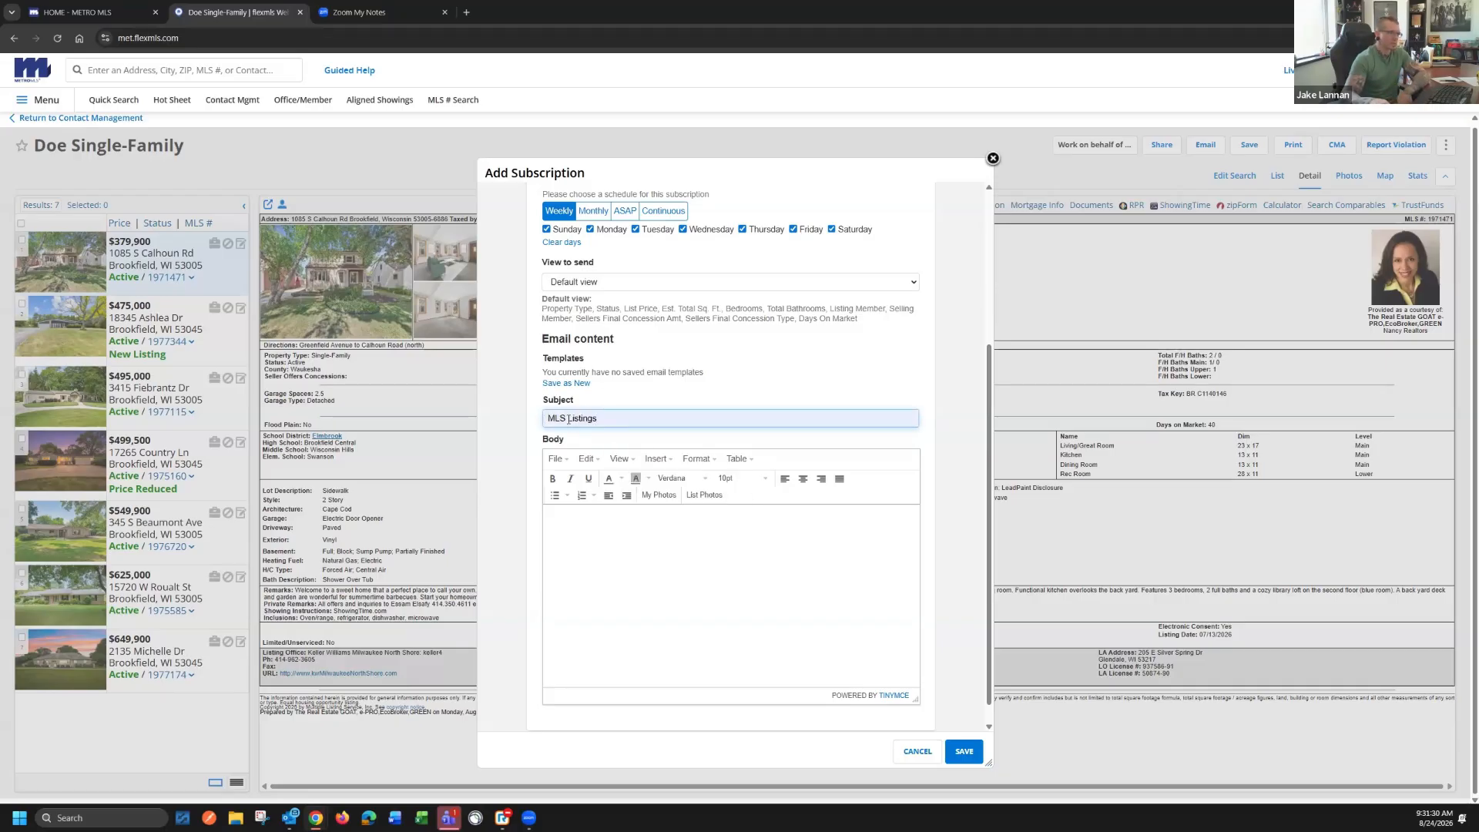
{"action": "left_click", "coordinate": [580, 554]}
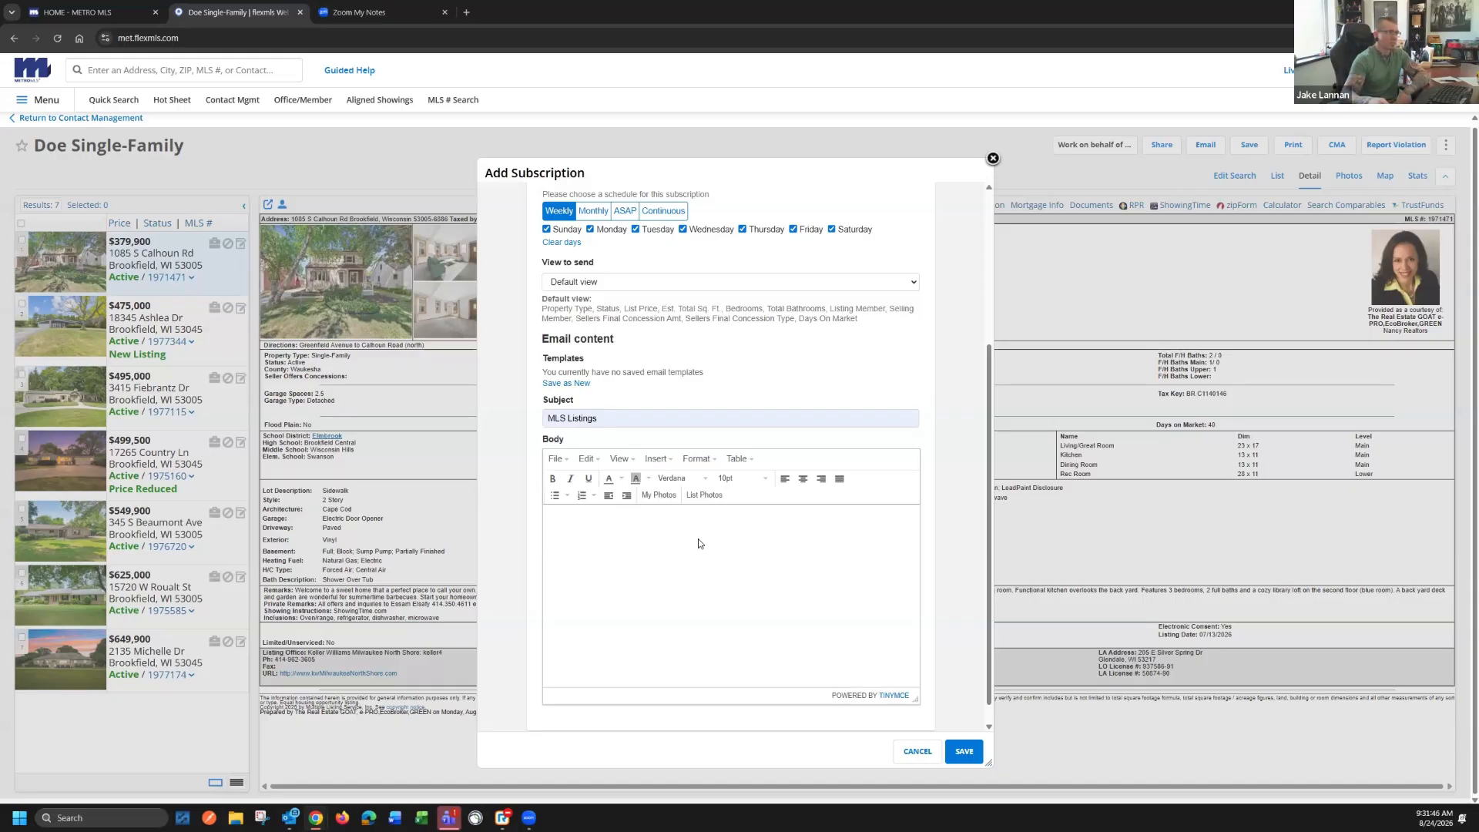
Save the subscription and dismiss the offer to email the current listings
{"action": "scroll", "coordinate": [983, 709], "scroll_direction": "up", "scroll_amount": 3}
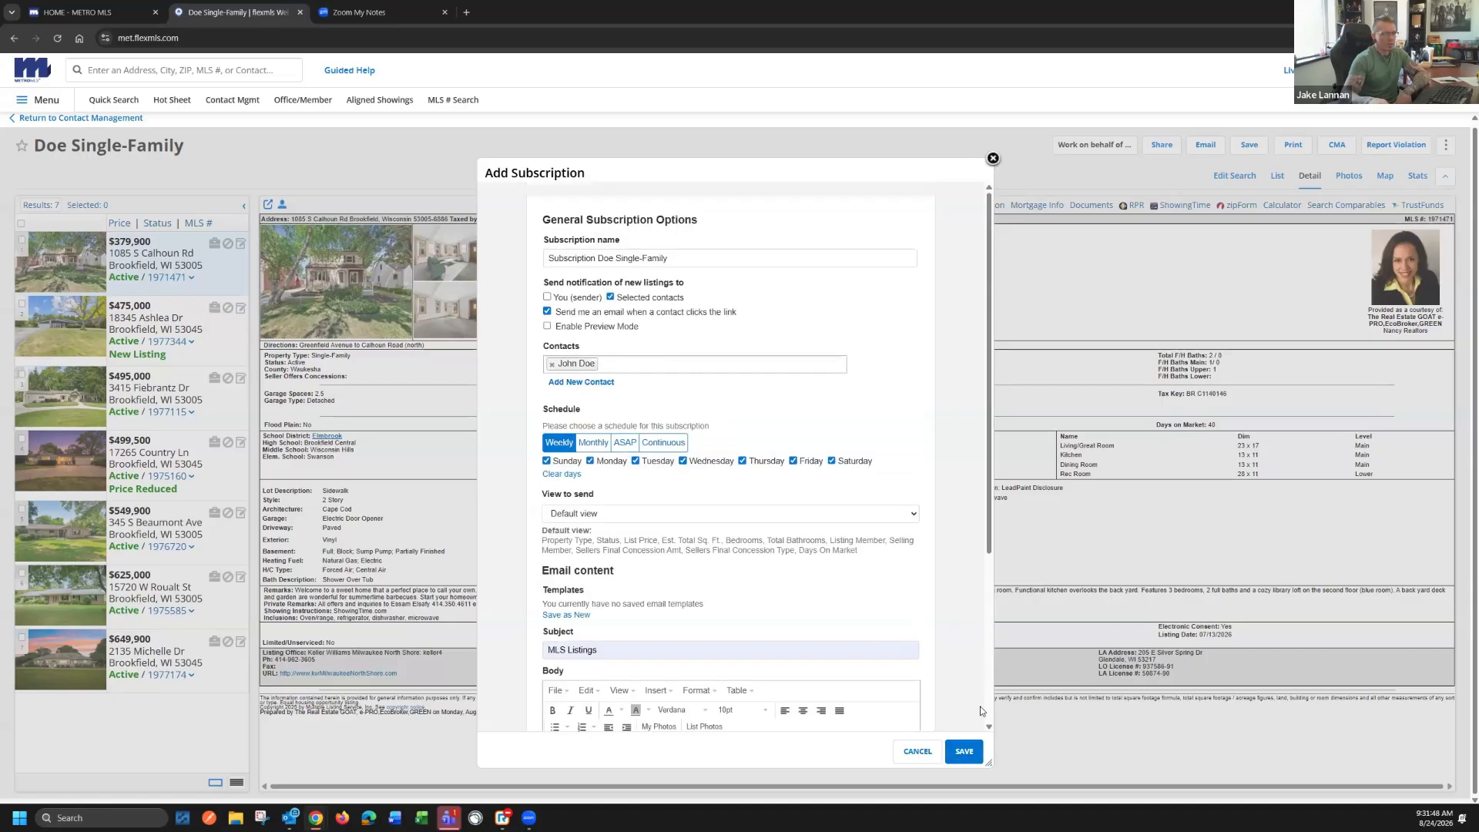
{"action": "left_click", "coordinate": [975, 754]}
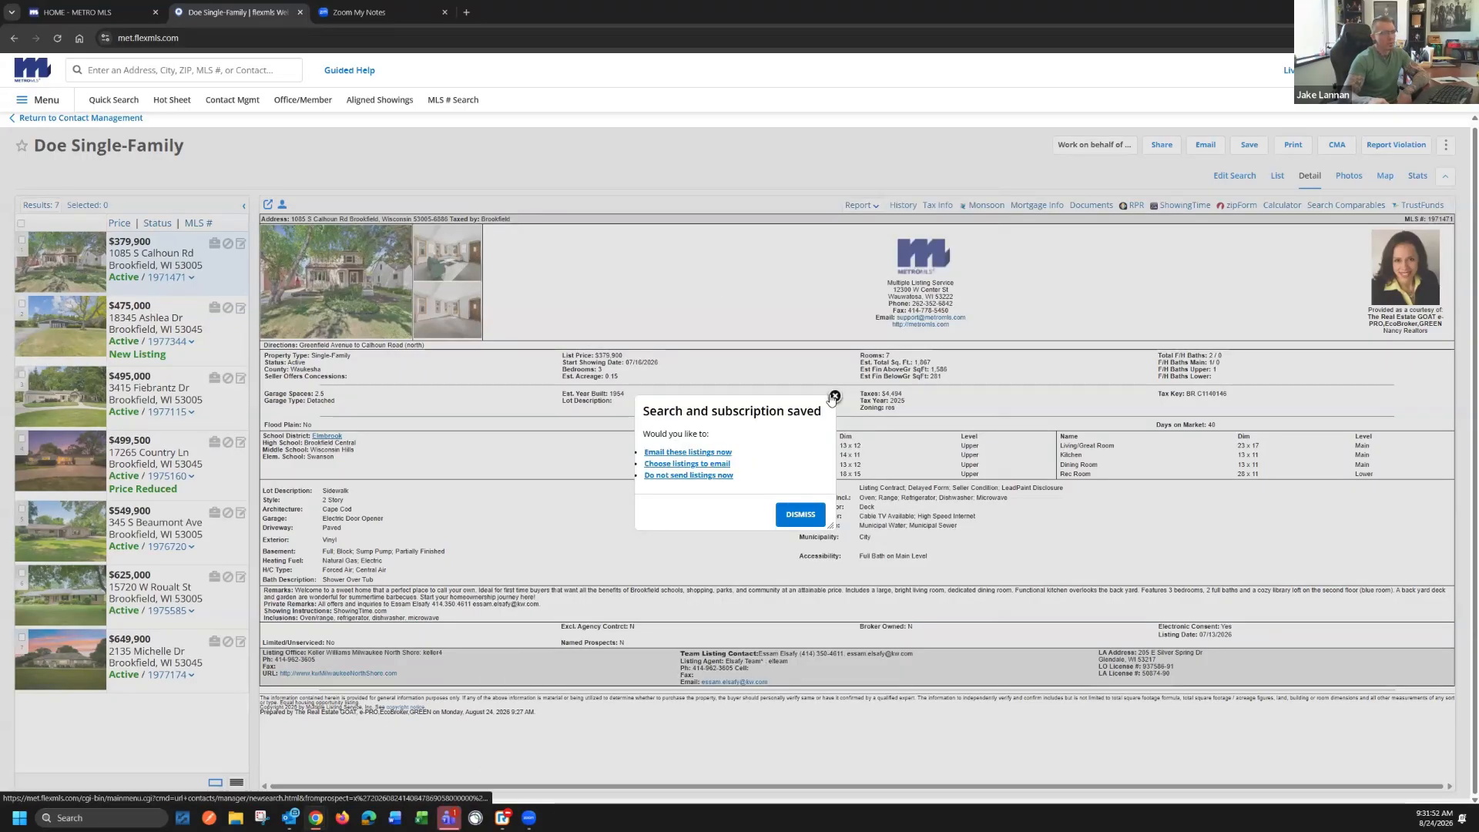
{"action": "left_click", "coordinate": [834, 396]}
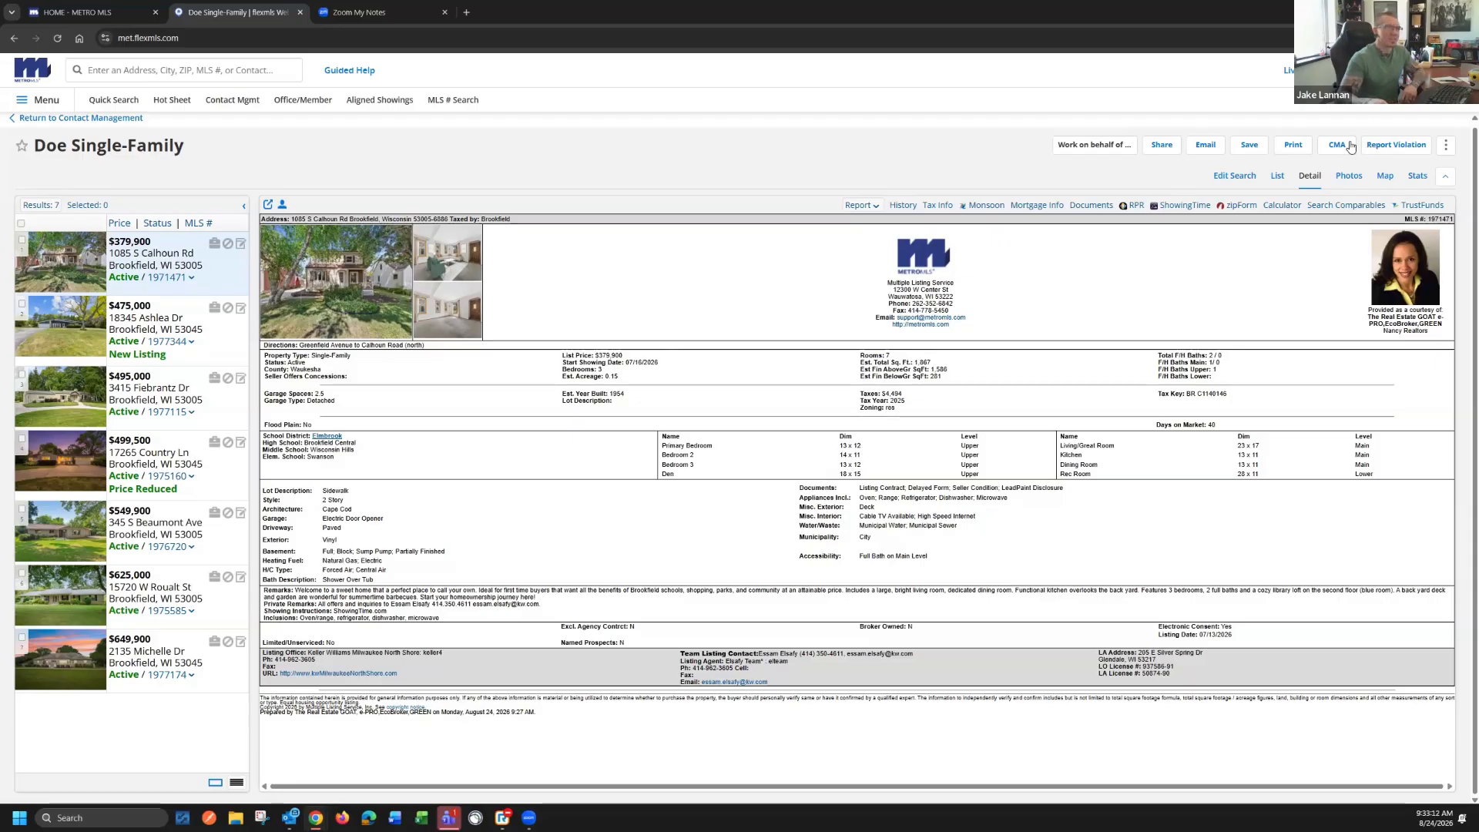
Return to the contact's record in contact management and review the saved single-family search and its subscription
{"action": "scroll", "coordinate": [111, 123], "scroll_direction": "up", "scroll_amount": 1}
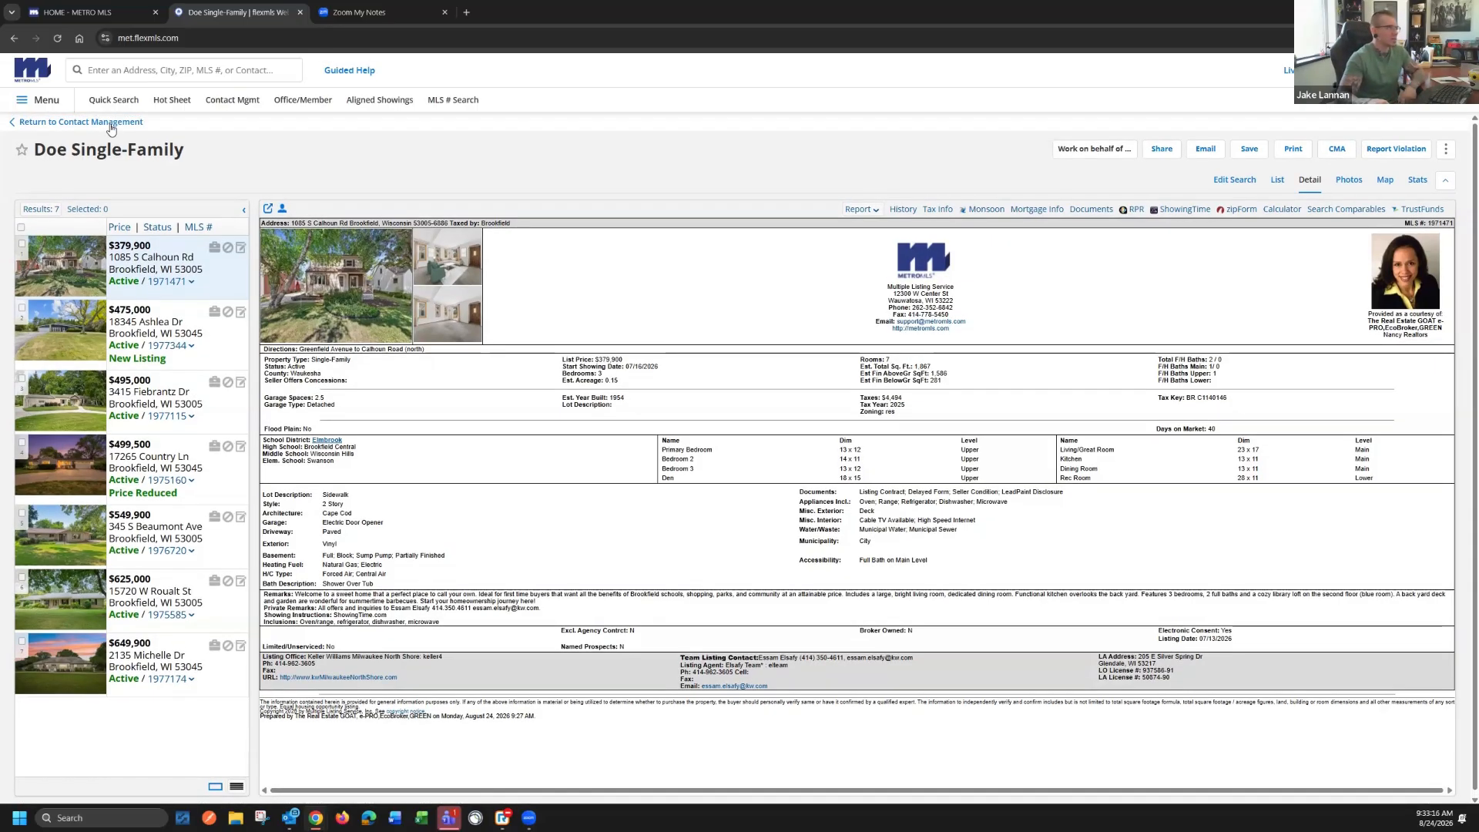
{"action": "left_click", "coordinate": [85, 124]}
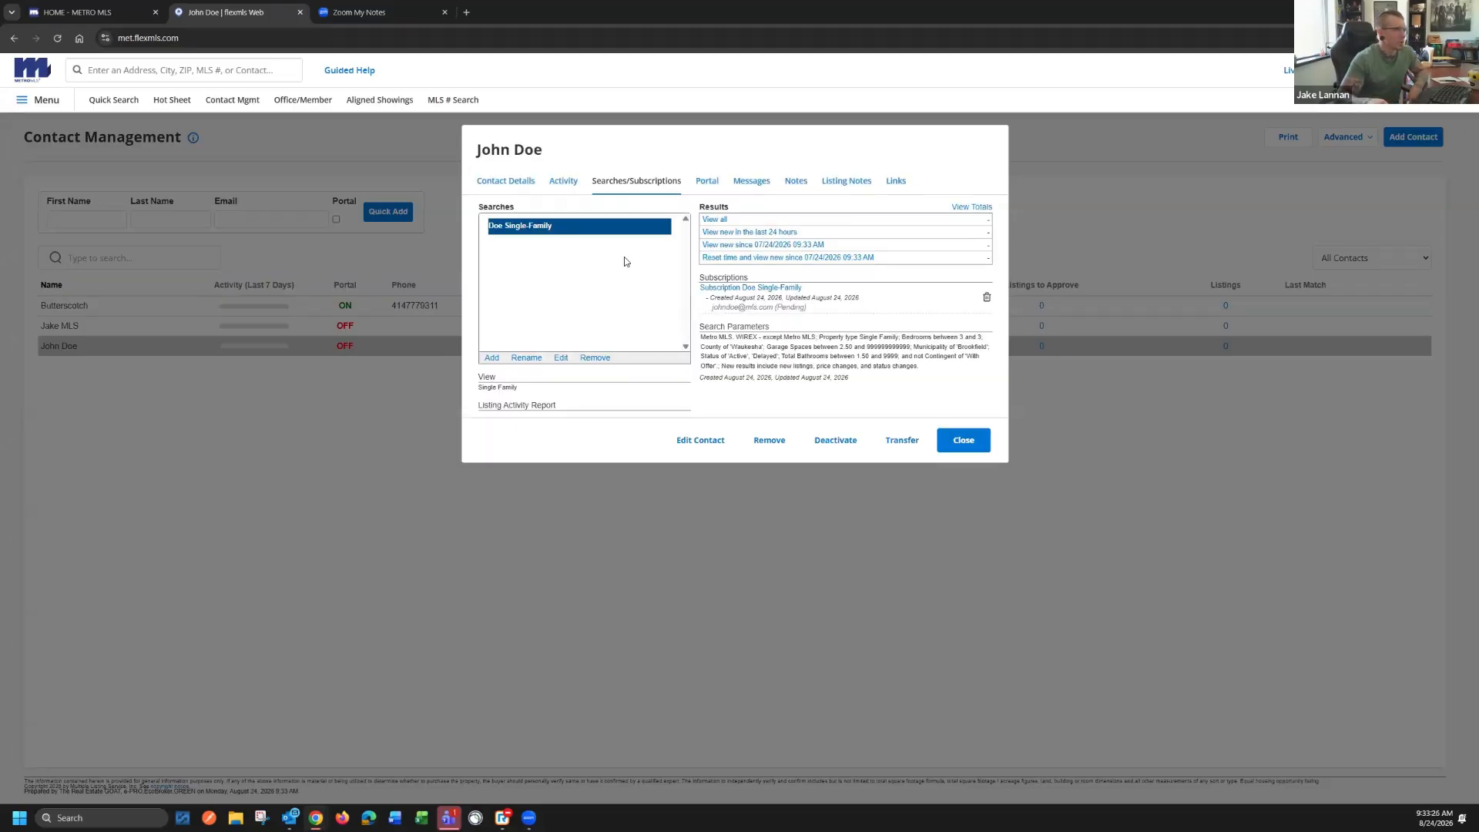
{"action": "left_click", "coordinate": [515, 228]}
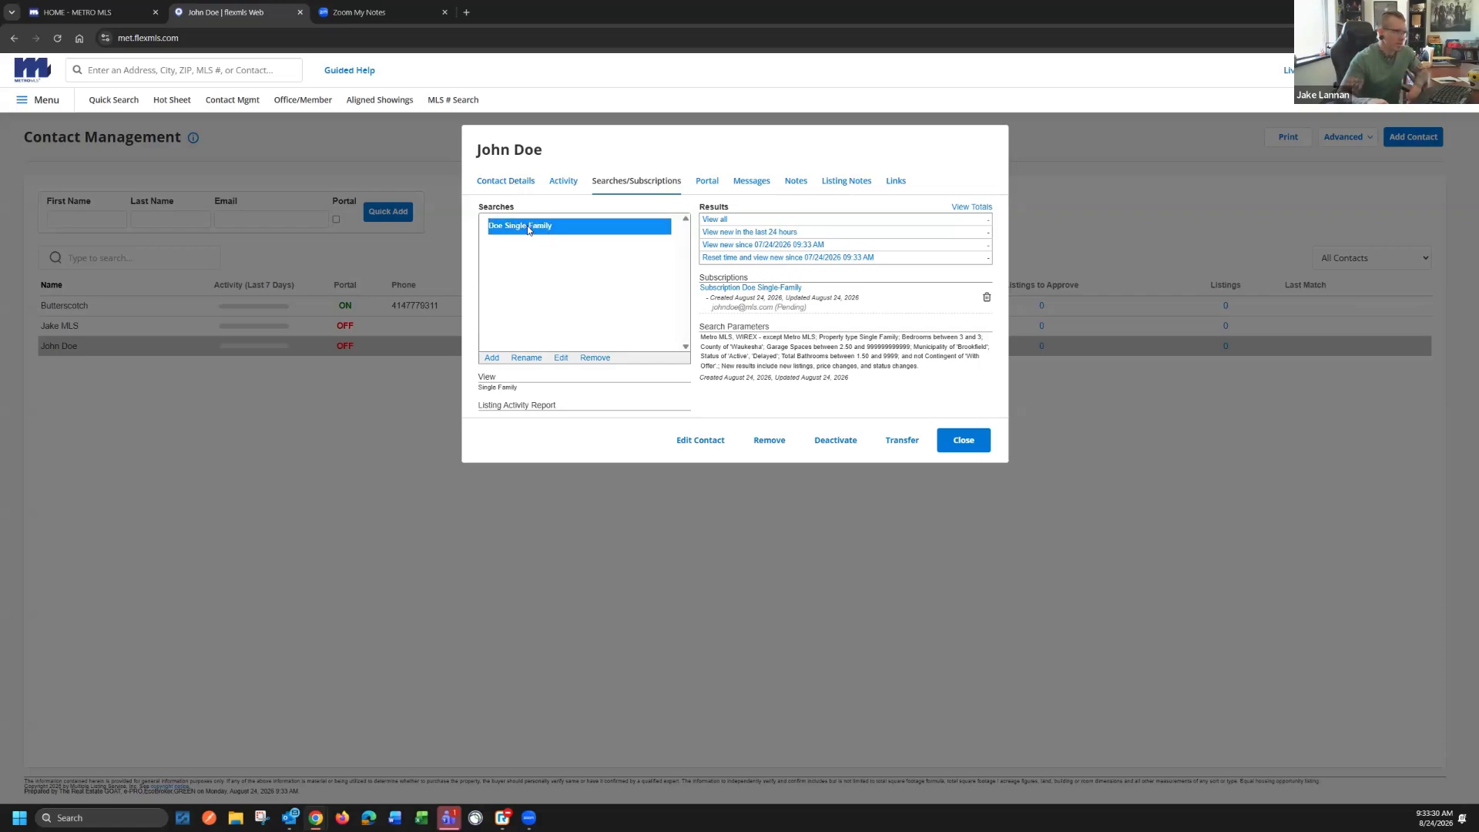
{"action": "left_click", "coordinate": [763, 284]}
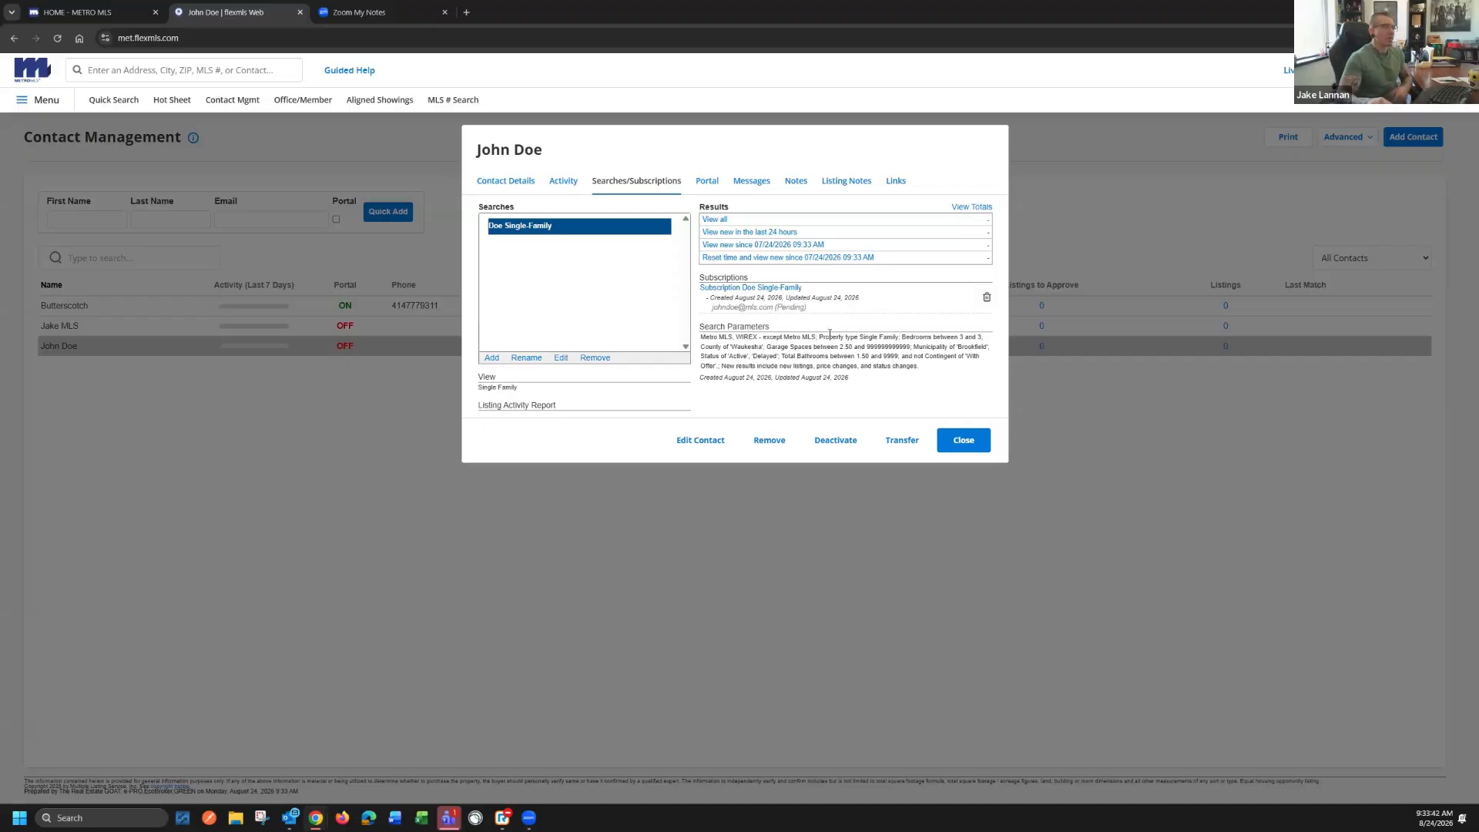
Check the email opt-in status in the contact's details
{"action": "left_click", "coordinate": [522, 185]}
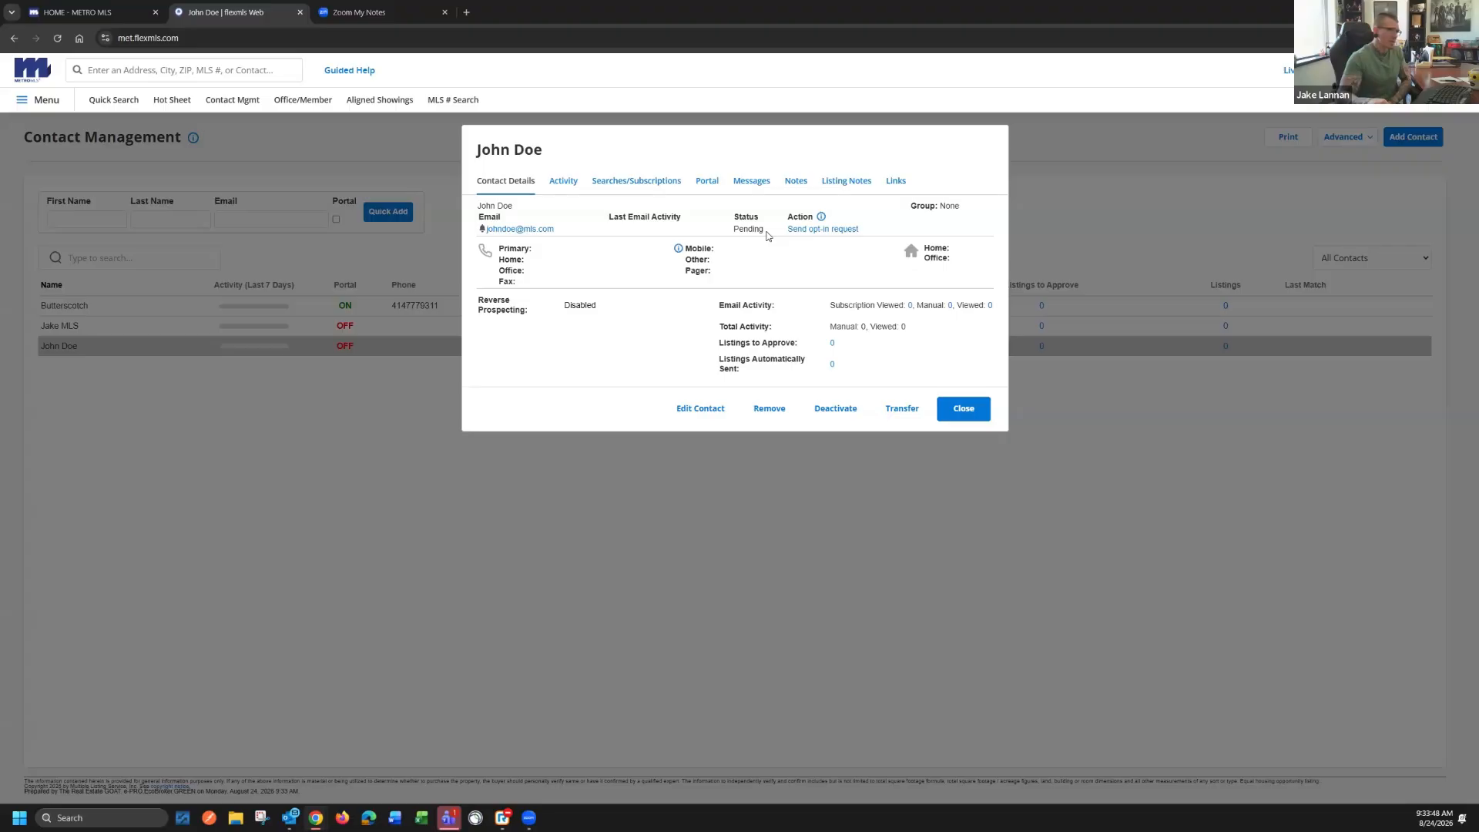
{"action": "left_click_drag", "start_coordinate": [765, 230], "coordinate": [734, 231]}
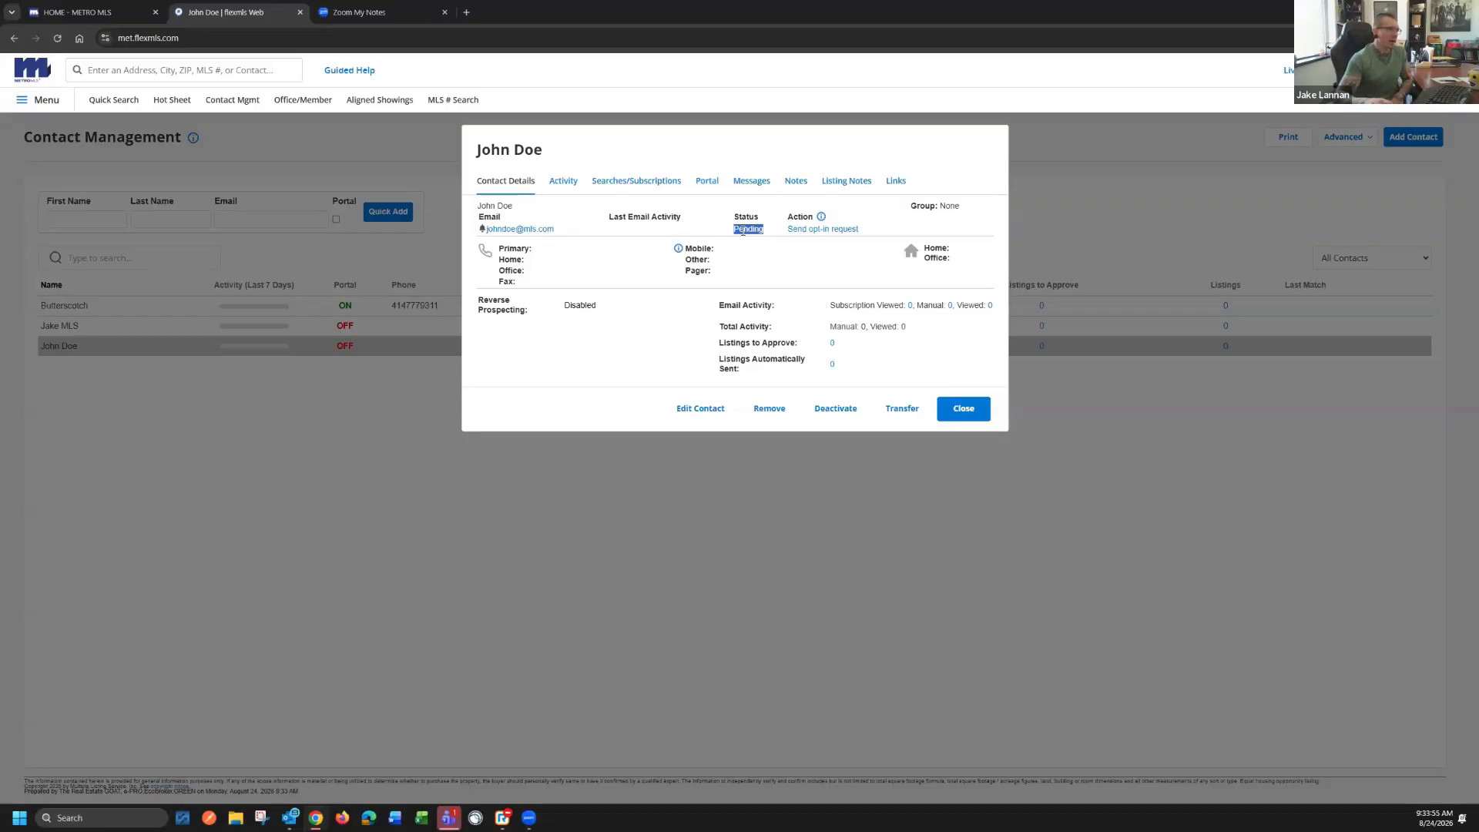
{"action": "left_click", "coordinate": [767, 231]}
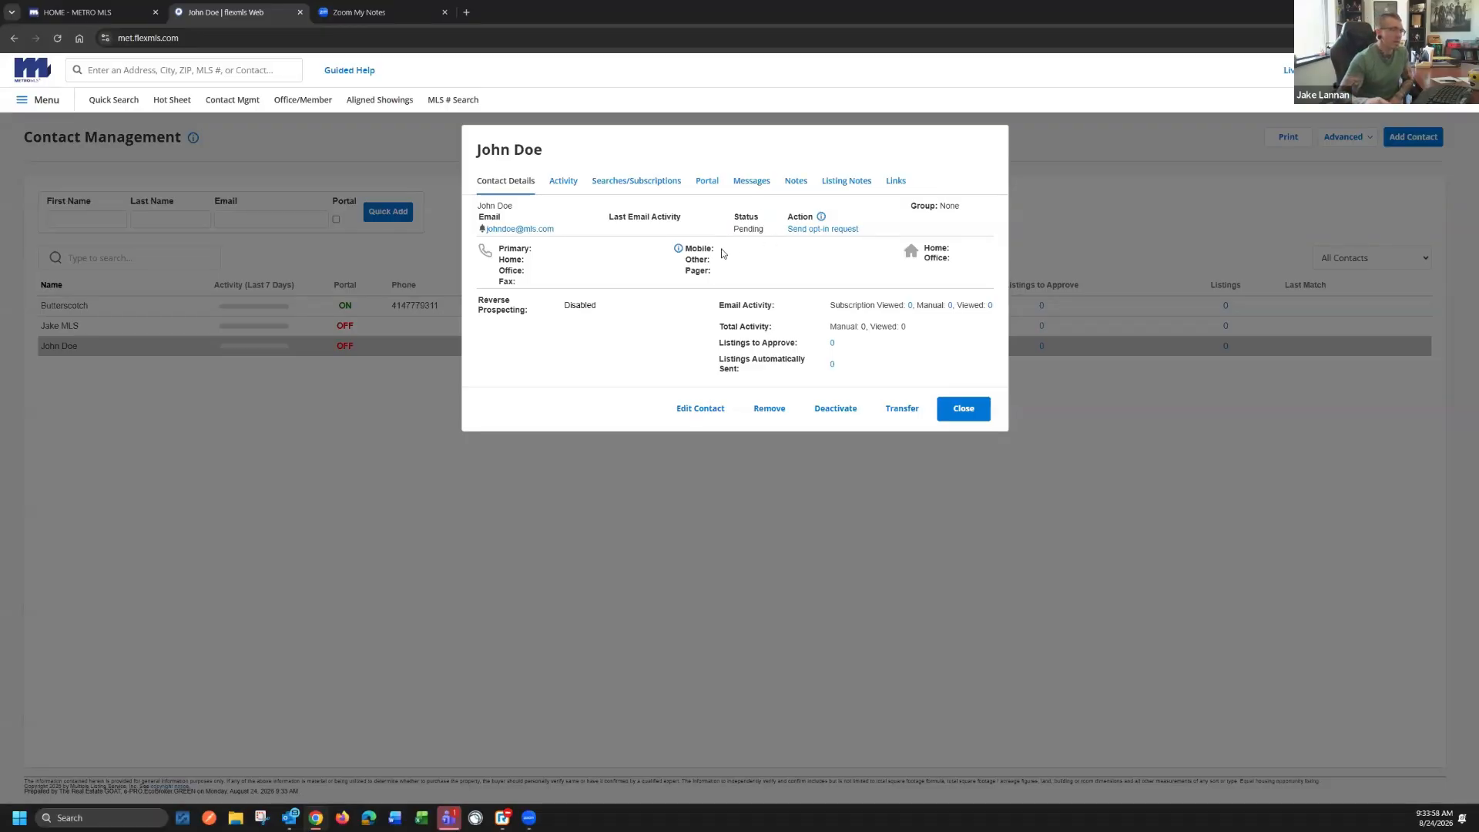
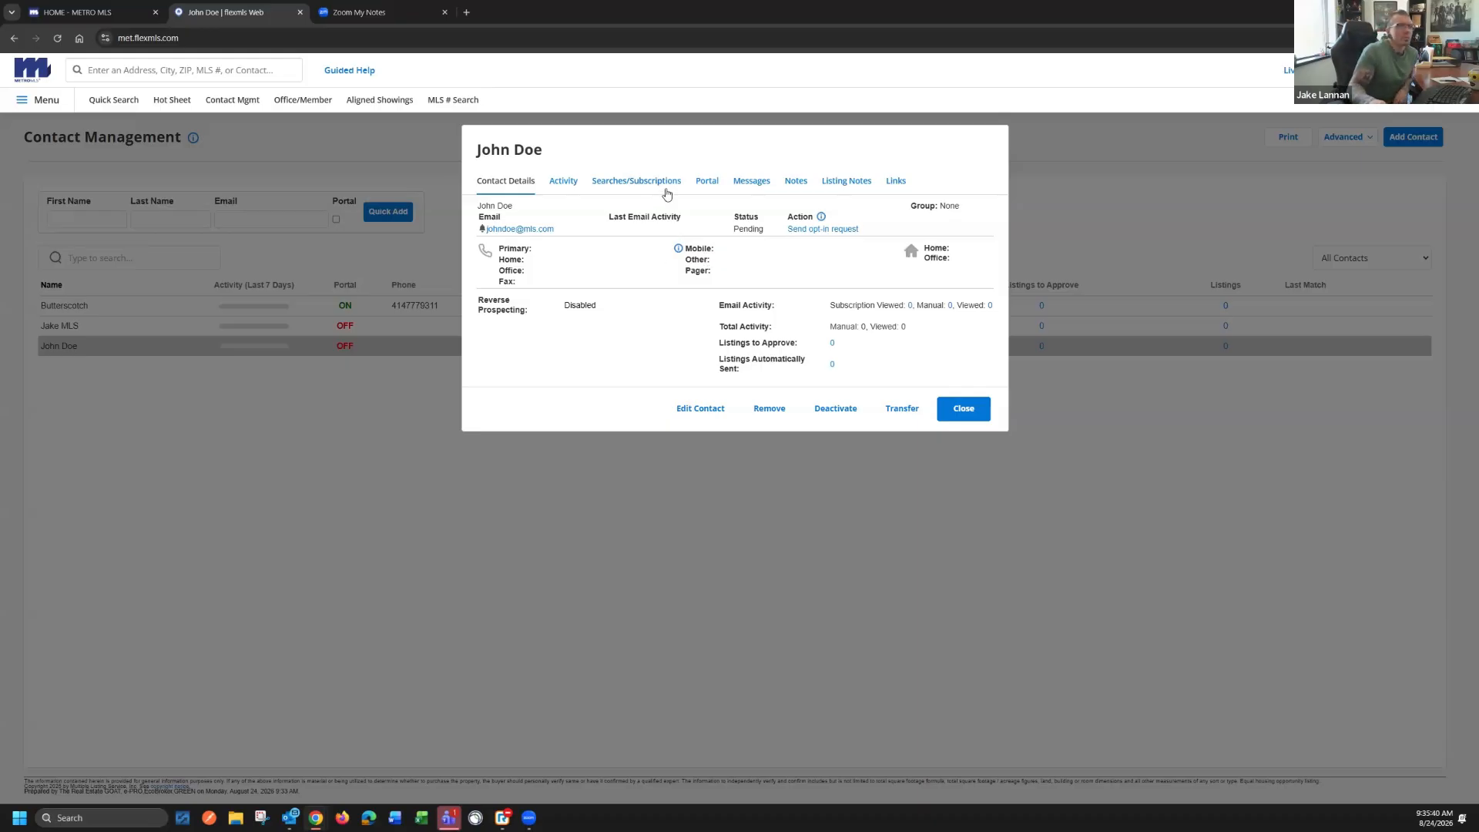
Review the contact's saved search and subscription and the editable contact fields, leaving the contact unchanged
{"action": "left_click", "coordinate": [625, 179]}
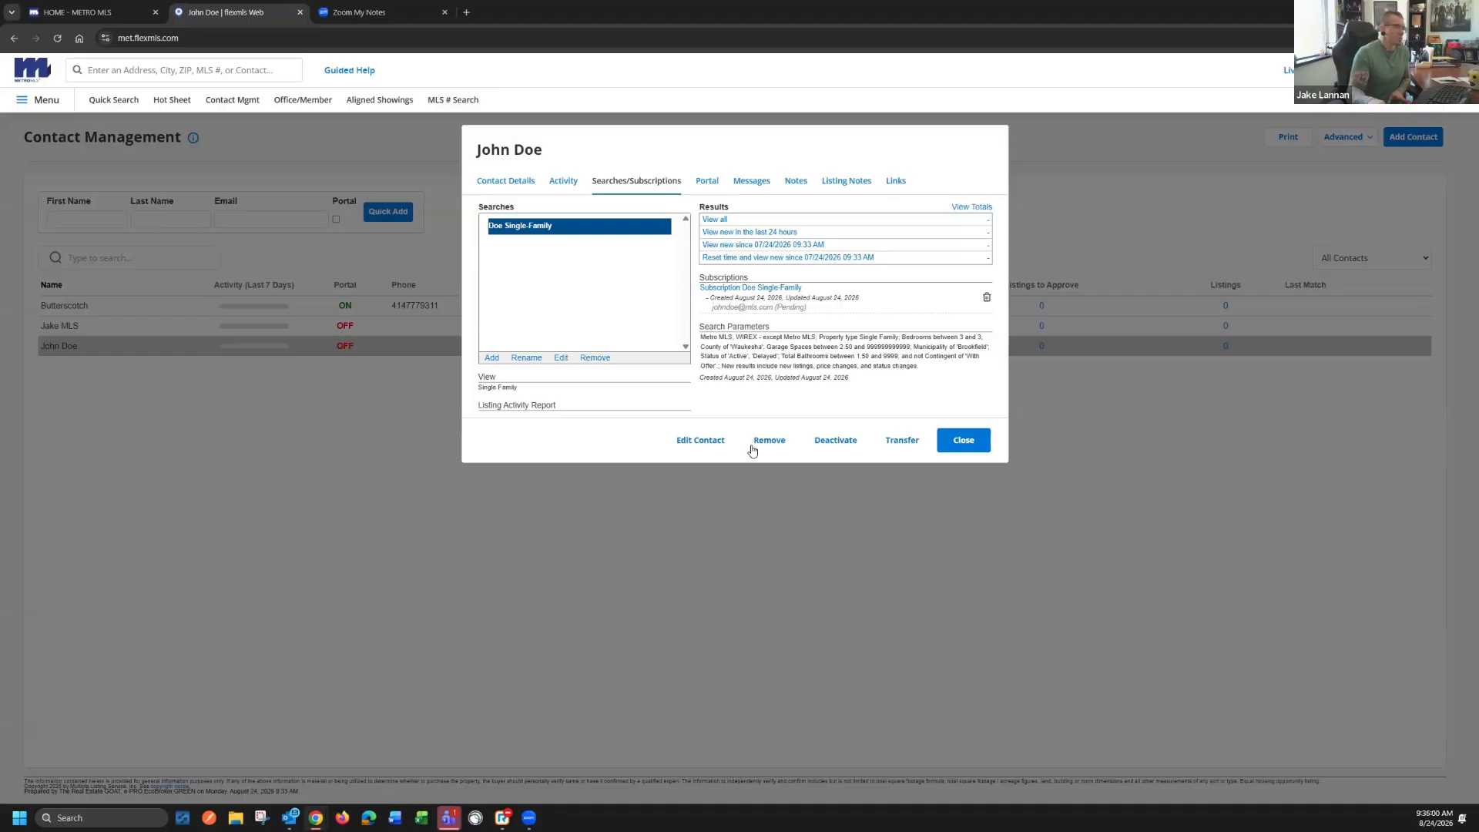
{"action": "left_click", "coordinate": [700, 442]}
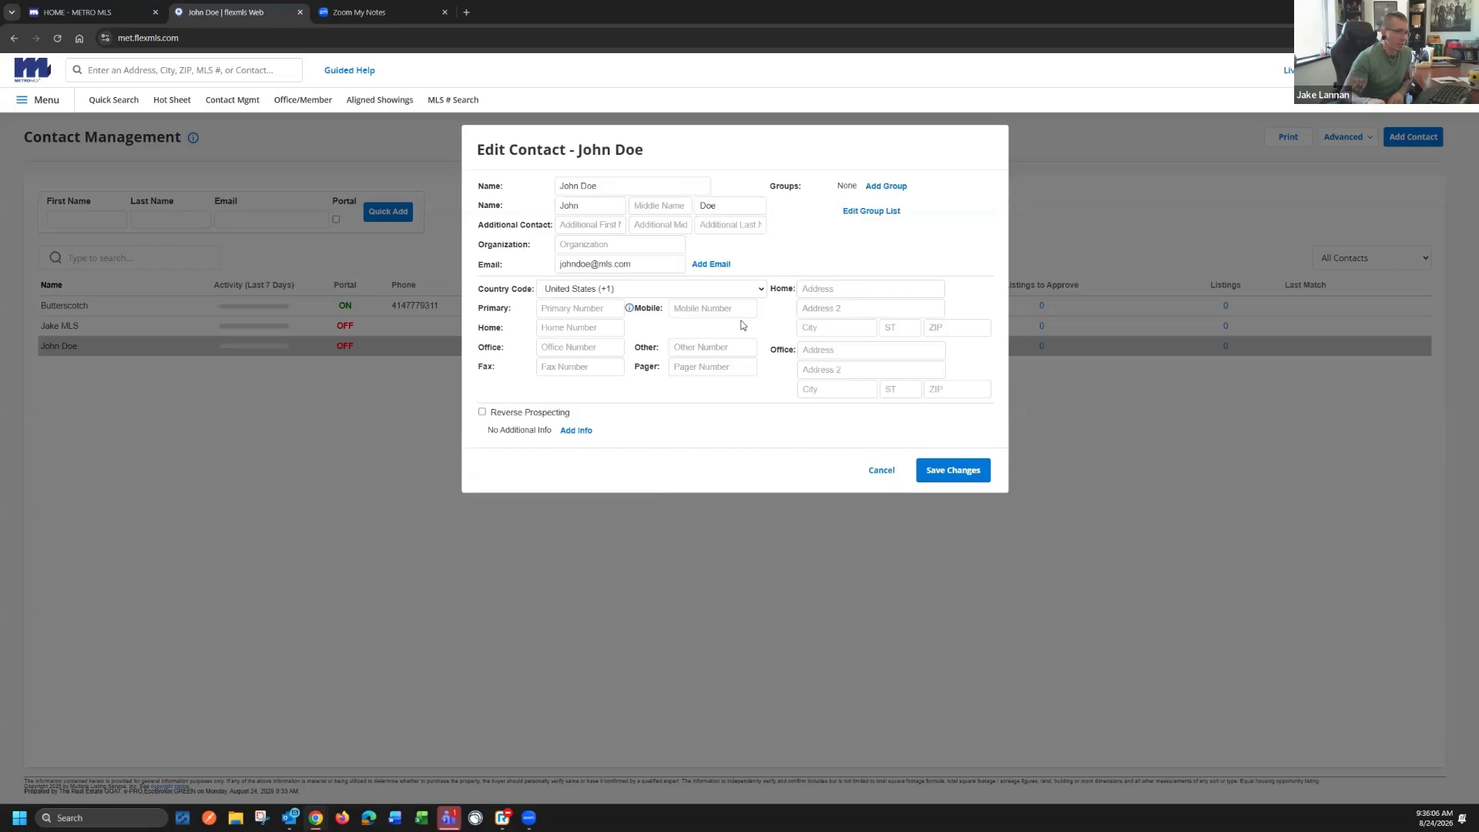
{"action": "left_click", "coordinate": [883, 472]}
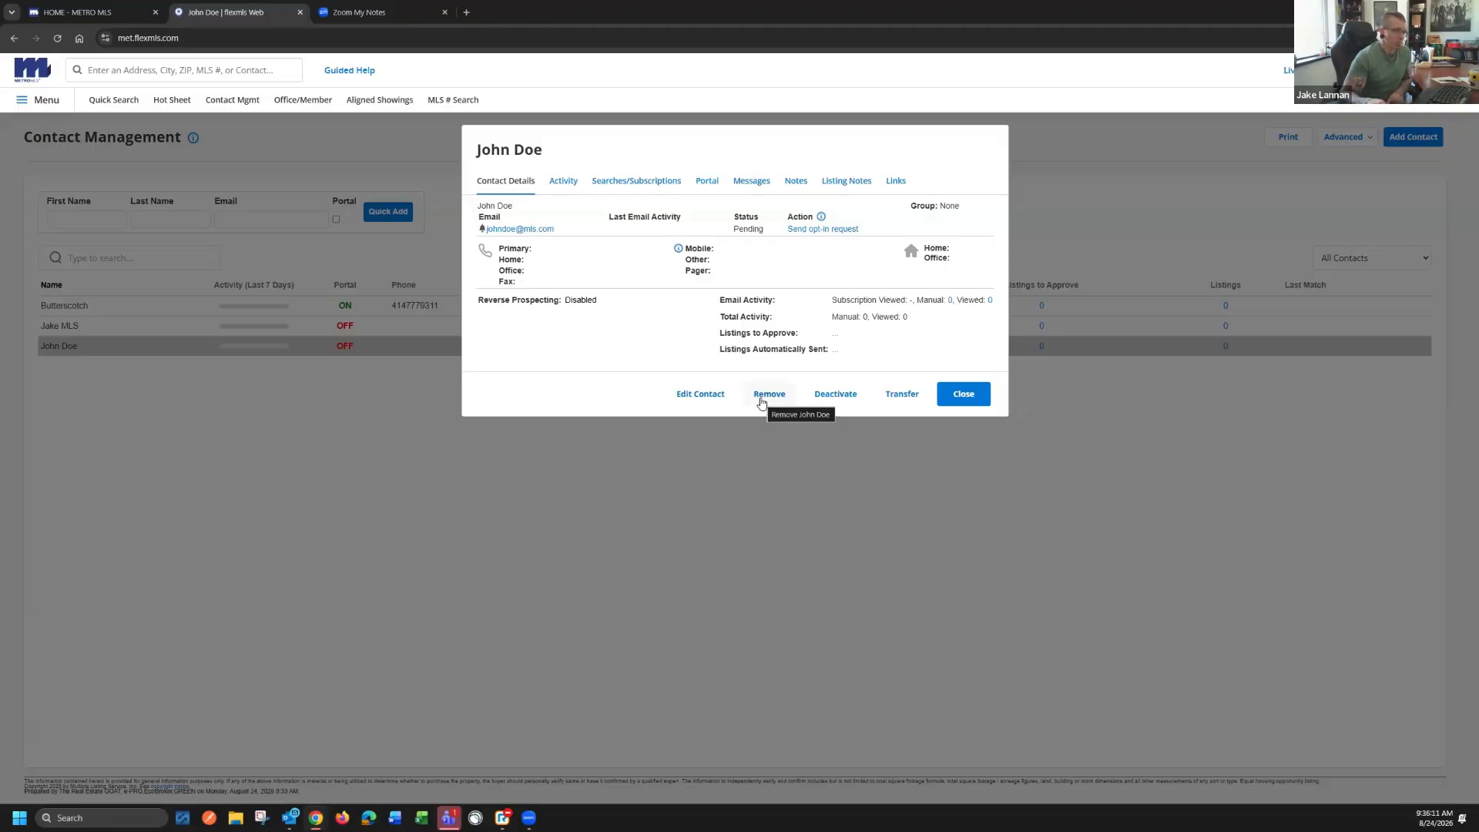
Check the removal choices for the contact's saved single-family search without removing it
{"action": "left_click", "coordinate": [621, 188]}
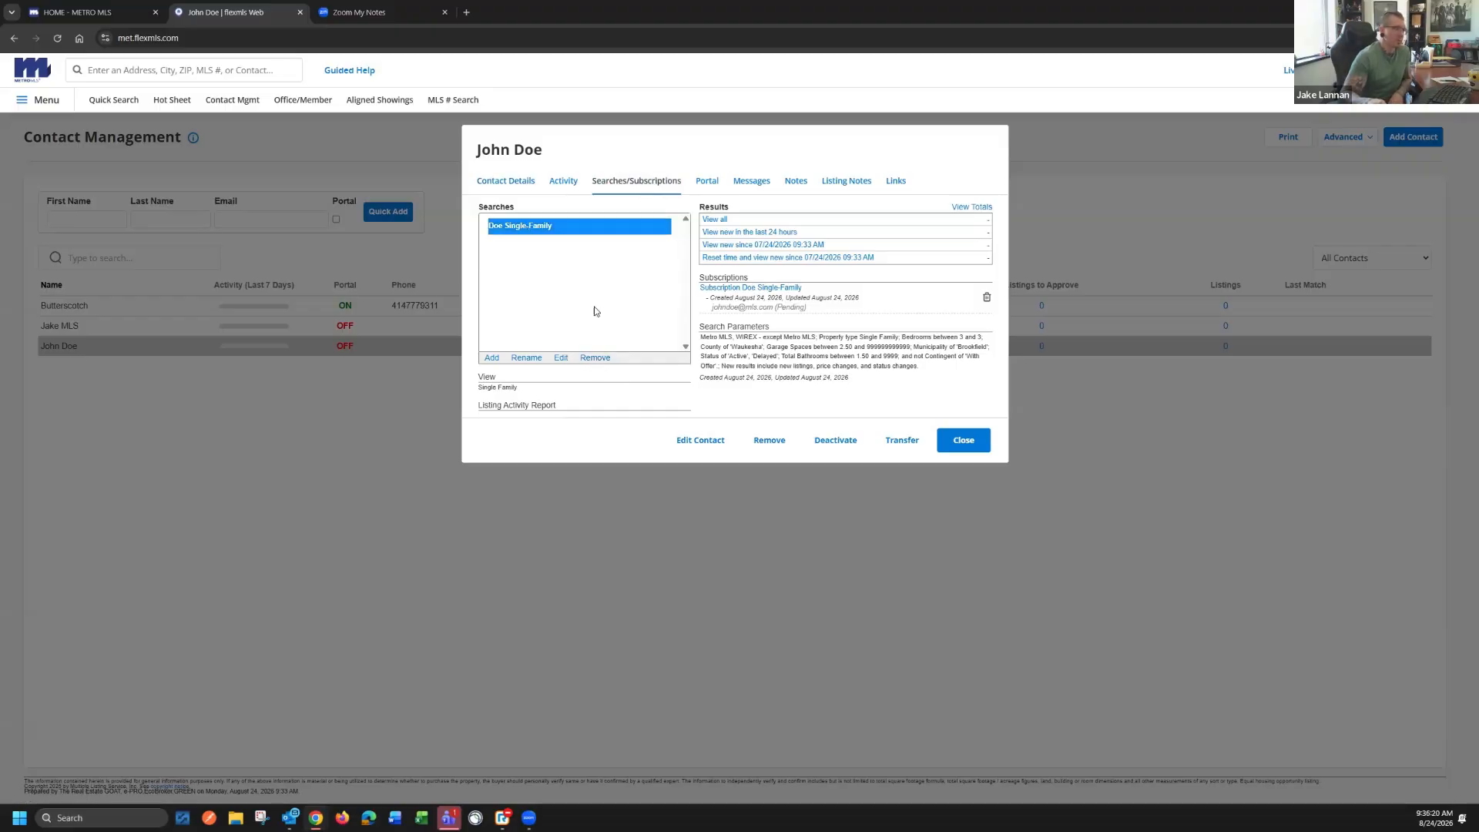
{"action": "left_click", "coordinate": [592, 359]}
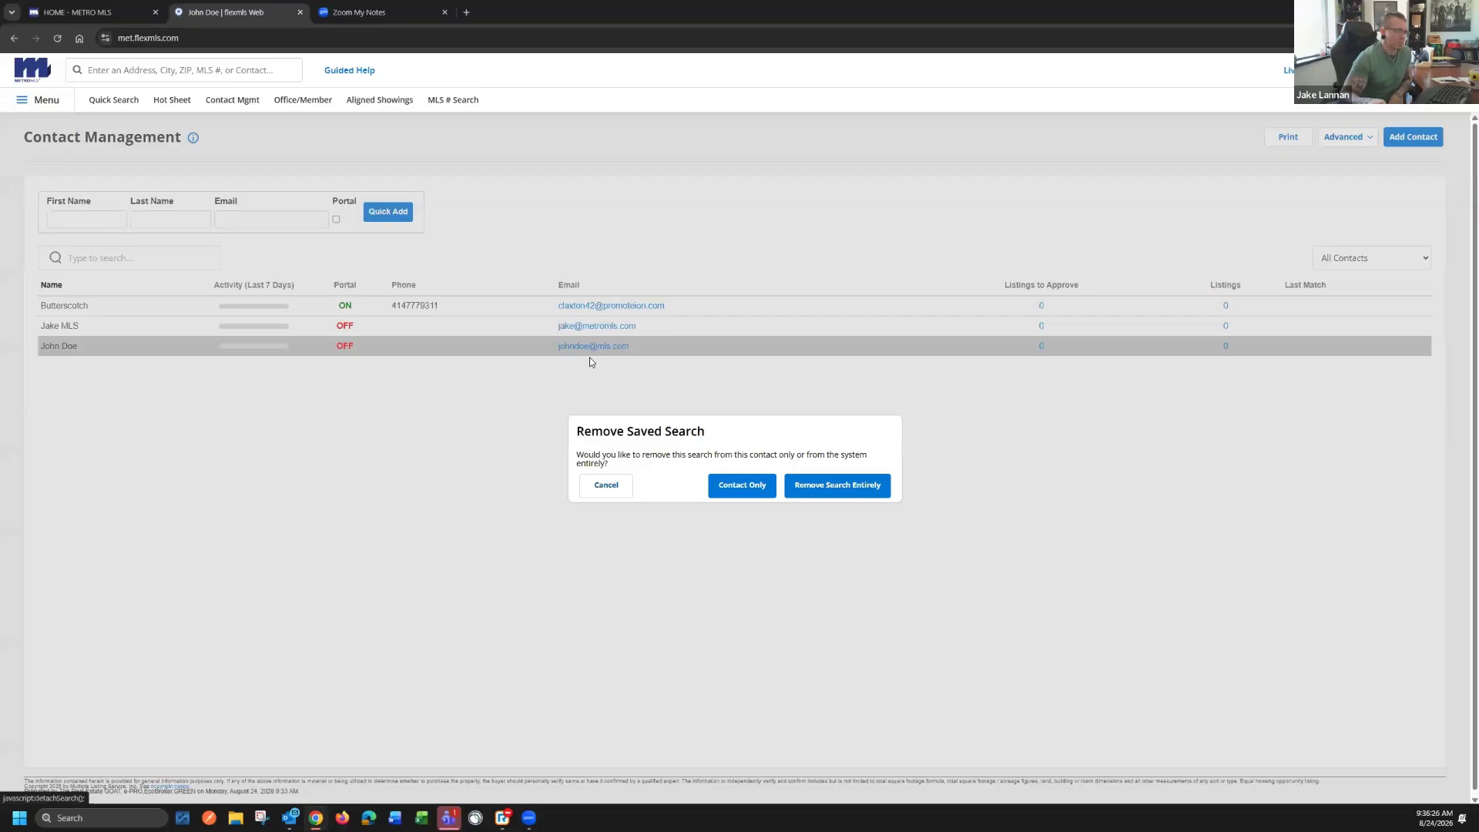
{"action": "left_click", "coordinate": [605, 487]}
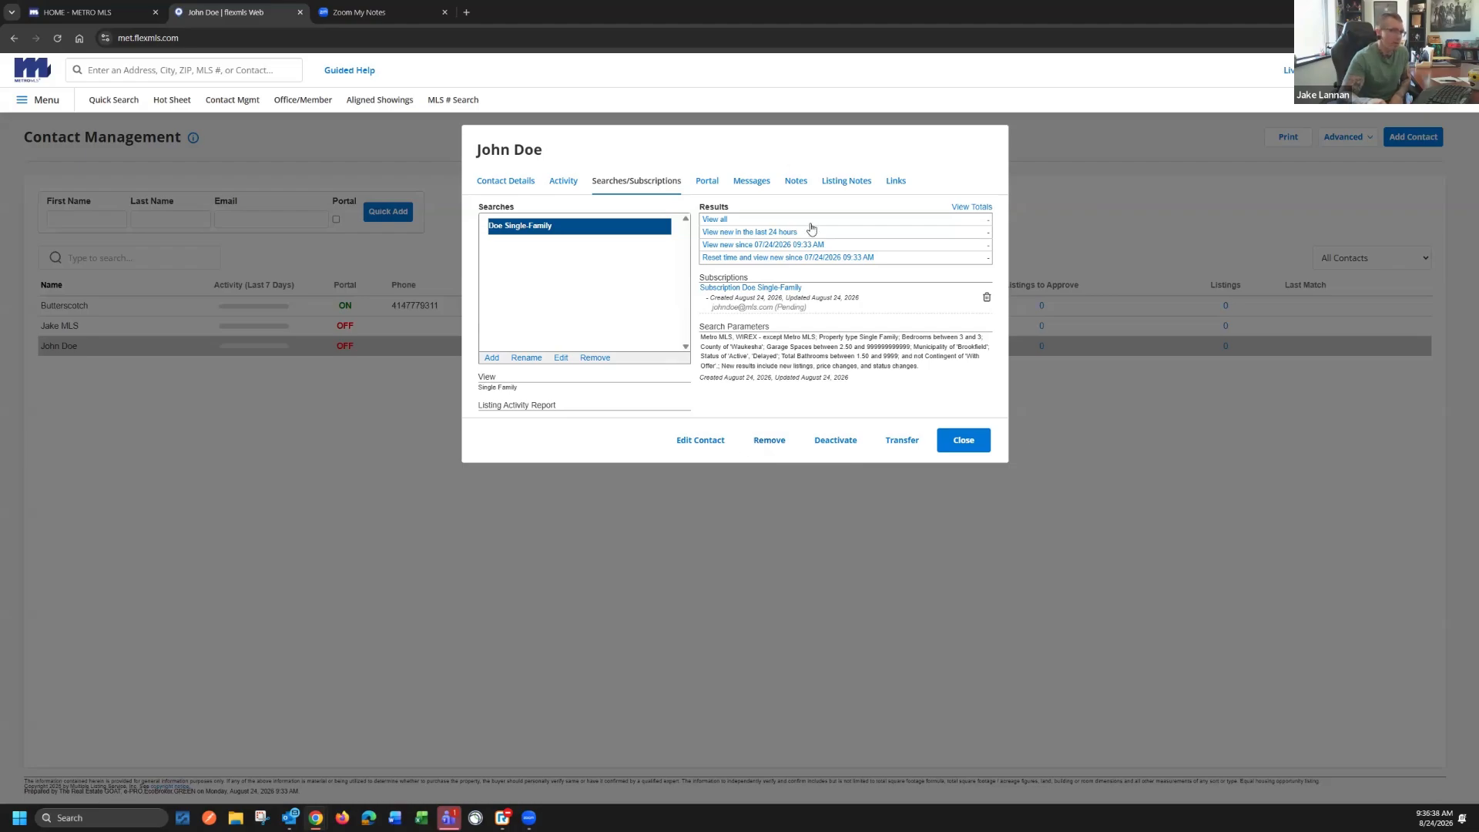
Check what can be removed along with the contact, cancel the removal and close the contact's record
{"action": "left_click", "coordinate": [770, 438]}
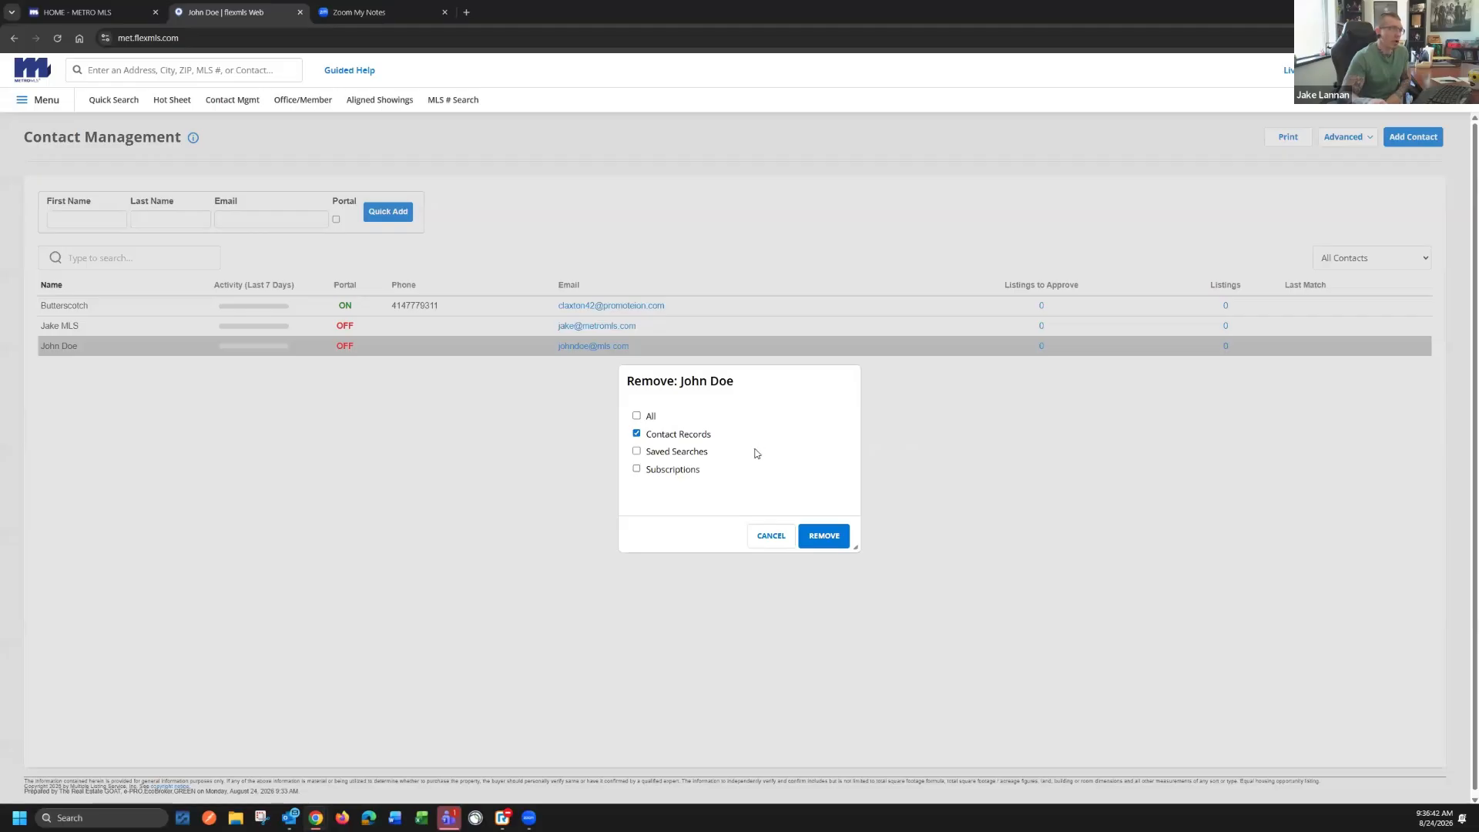
{"action": "left_click", "coordinate": [771, 535]}
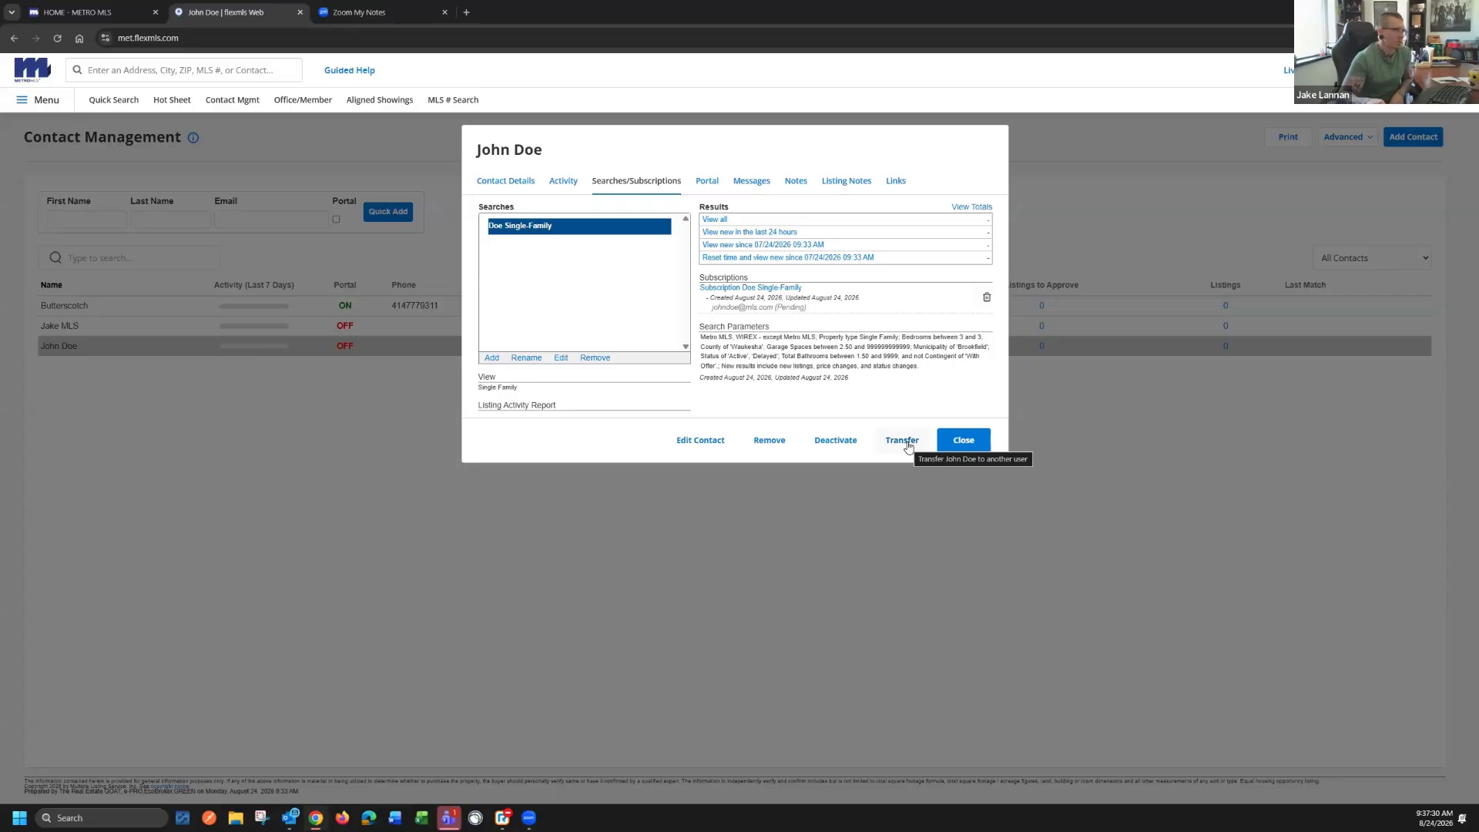
{"action": "left_click", "coordinate": [963, 440]}
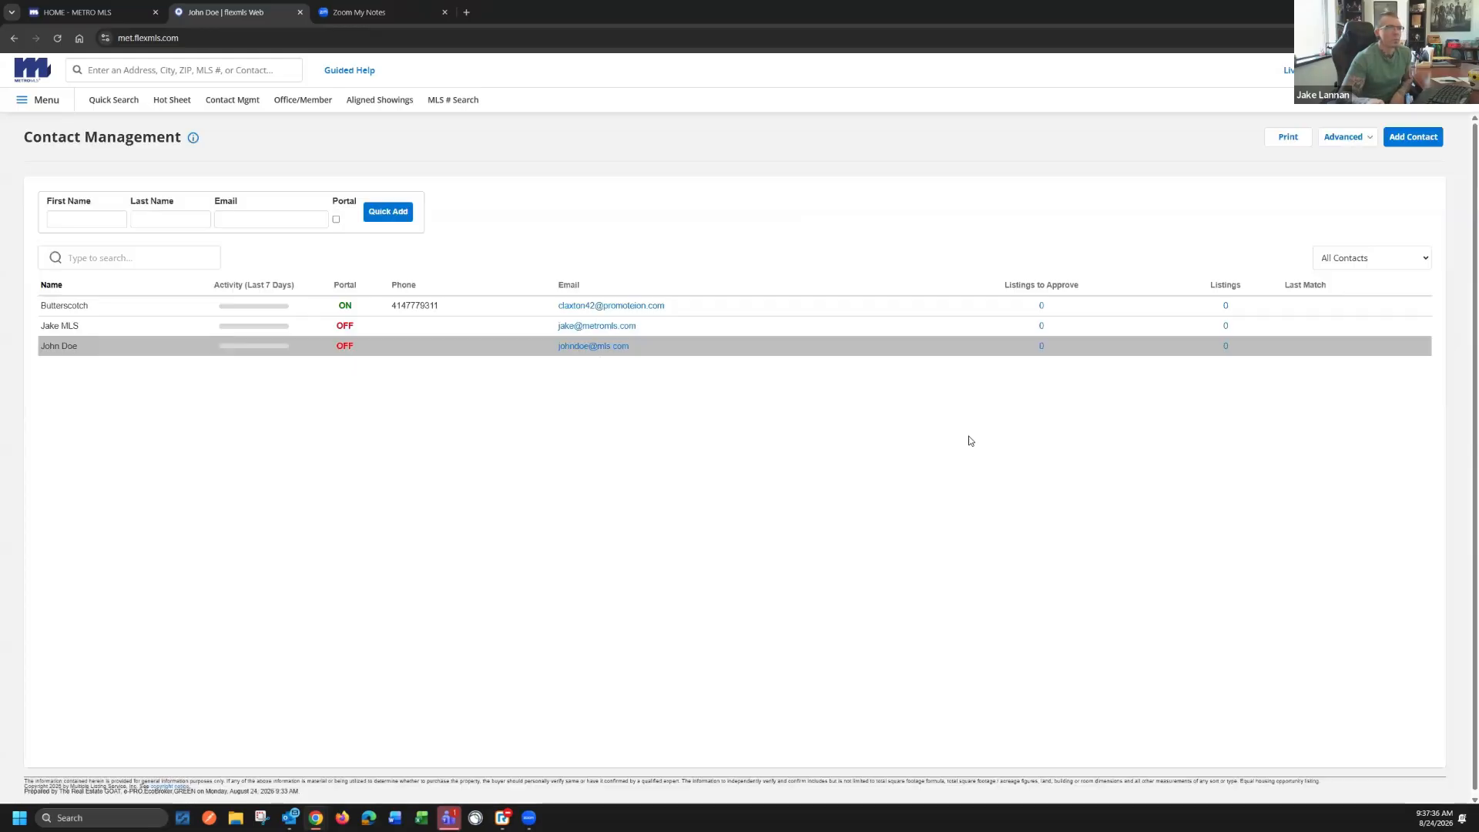
Start a new quick search and change its template to 01 Single Family
{"action": "left_click", "coordinate": [115, 104]}
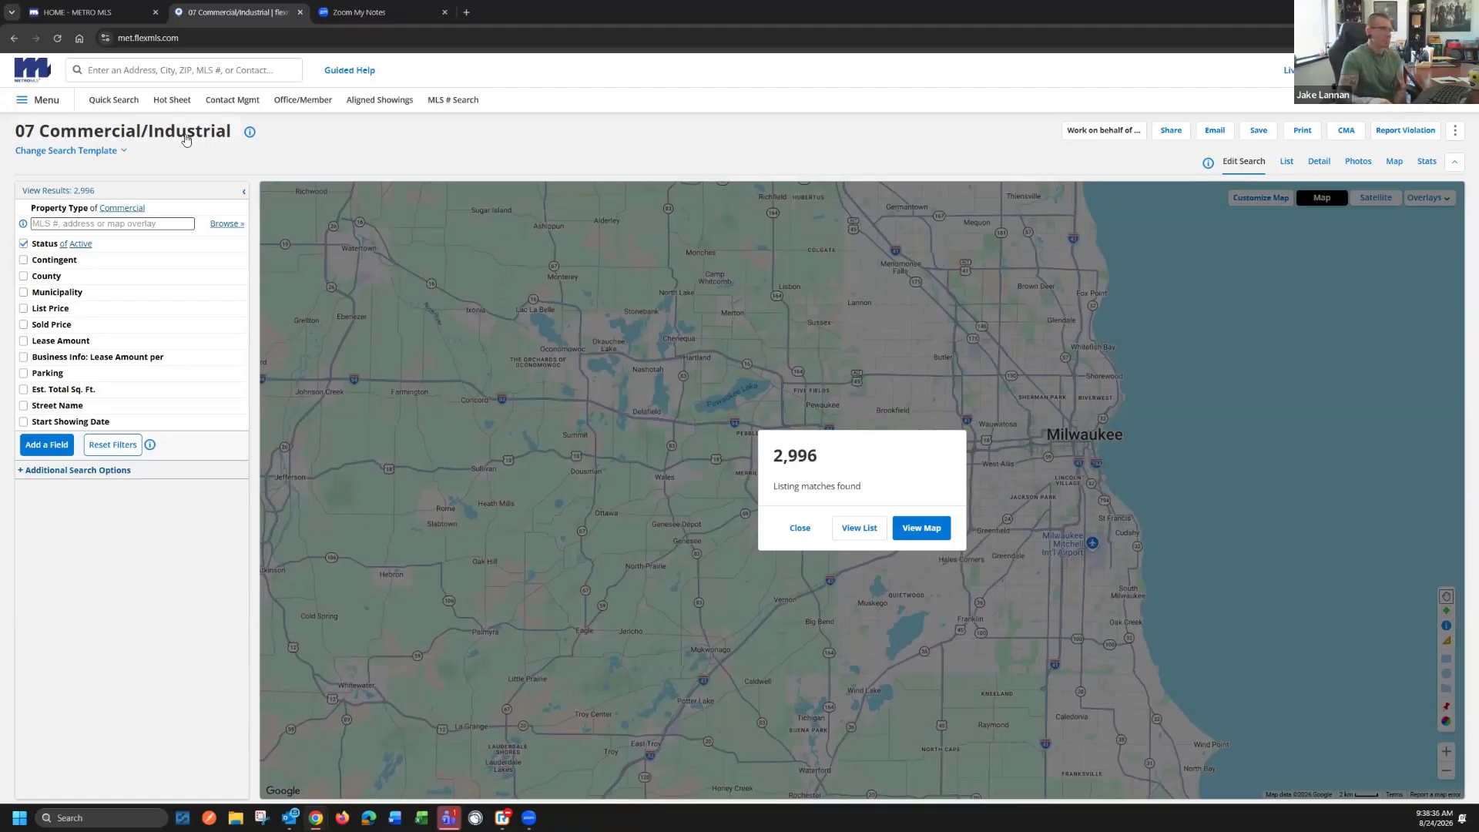
{"action": "left_click", "coordinate": [98, 151]}
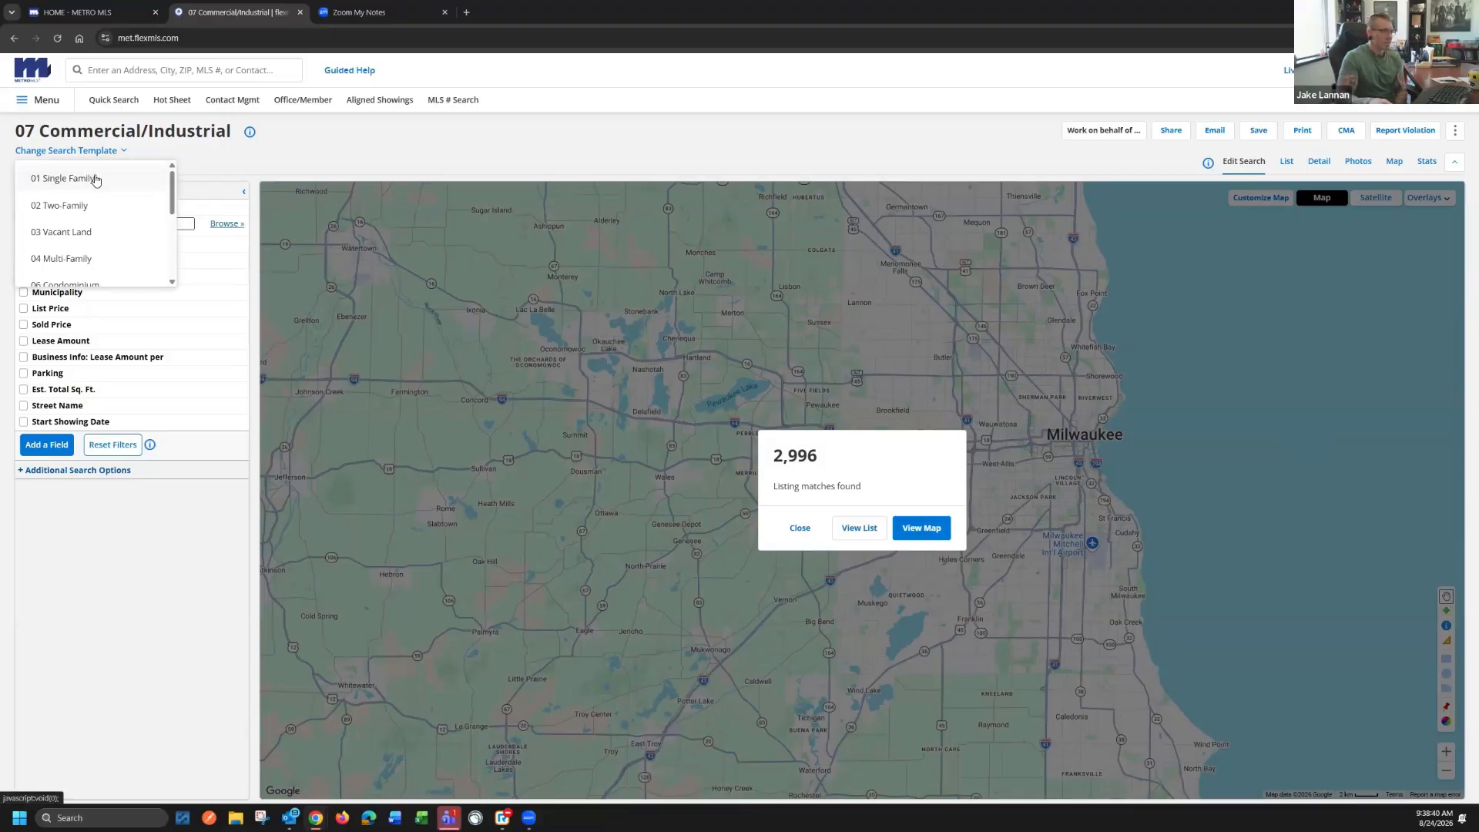
{"action": "left_click", "coordinate": [95, 179]}
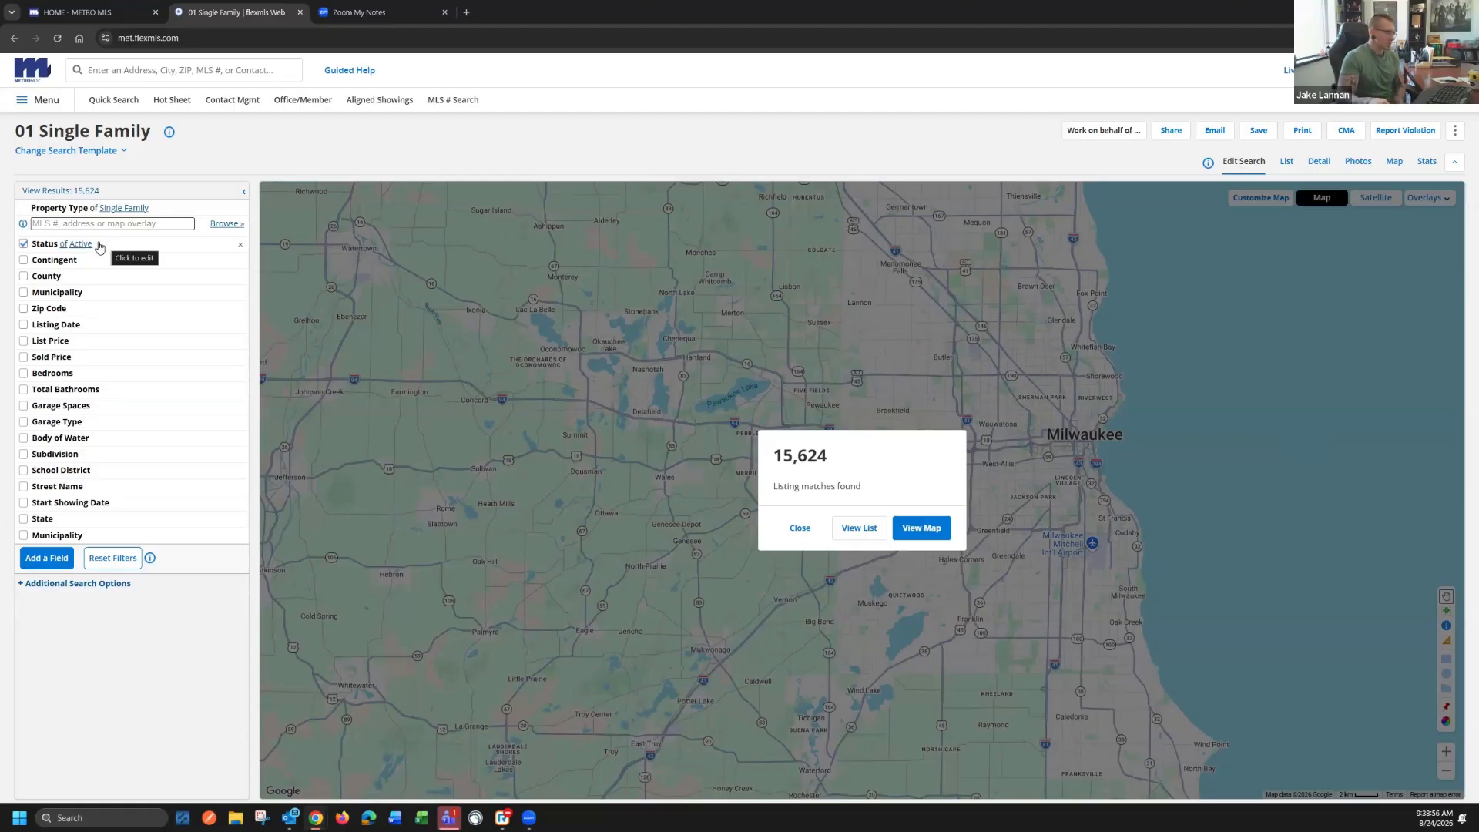
Filter the status to Active and Sold, with the sold date given as a range from 08/24/2025 to 08/24/2036
{"action": "left_click", "coordinate": [99, 247]}
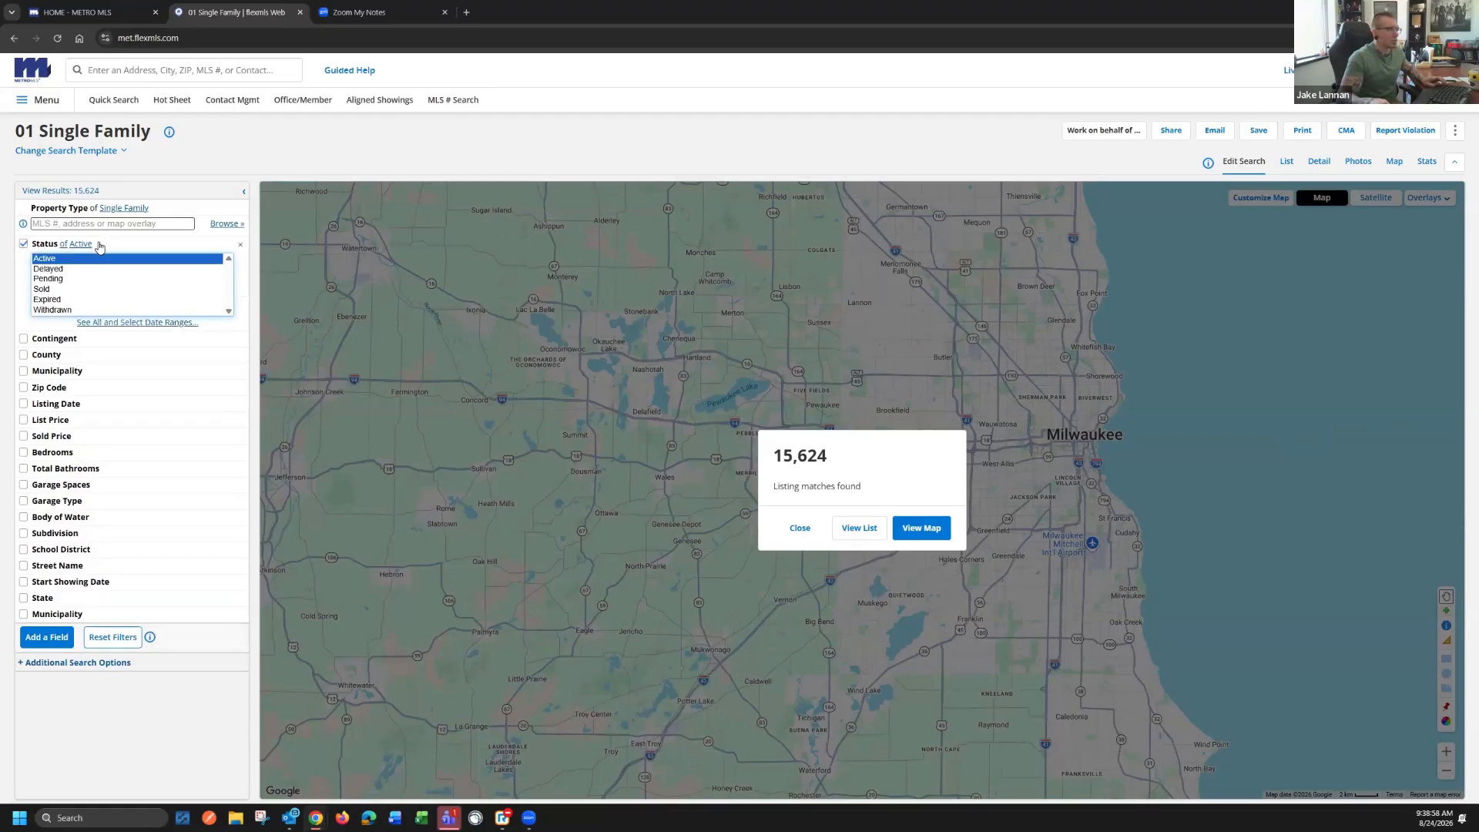
{"action": "left_click", "coordinate": [46, 290]}
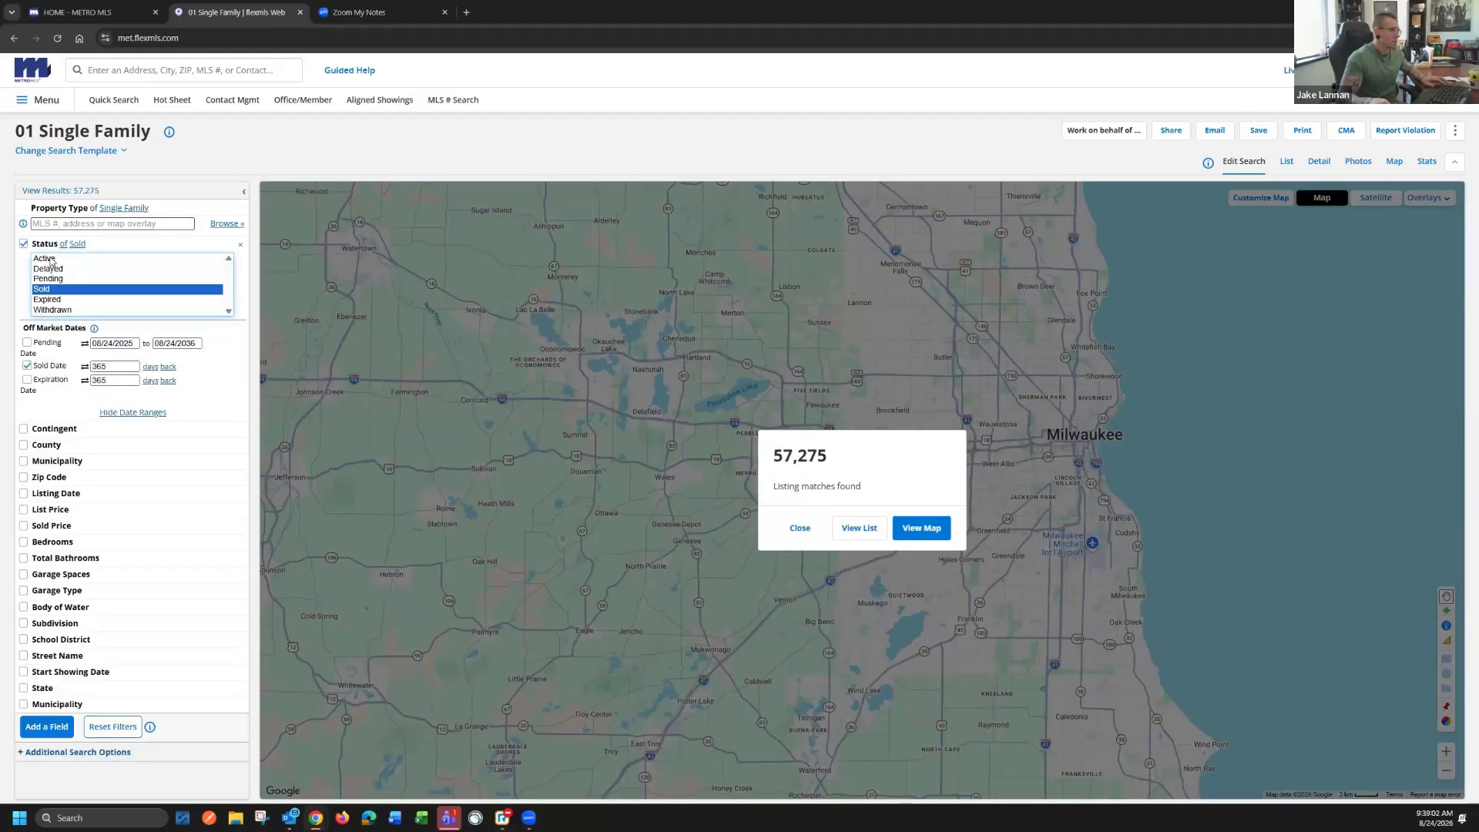
{"action": "left_click", "coordinate": [51, 260], "text": "ctrl"}
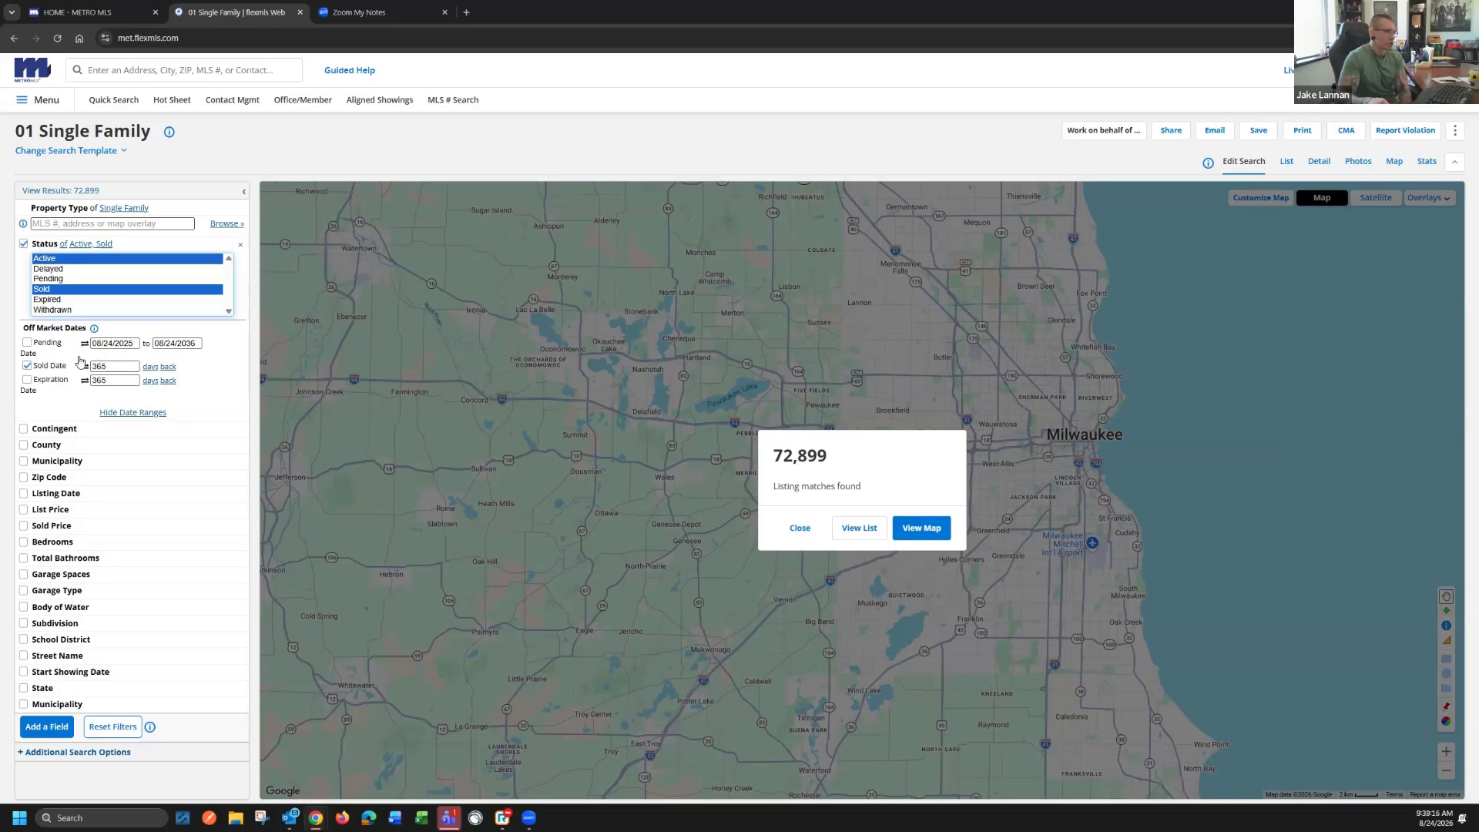
{"action": "left_click", "coordinate": [150, 370]}
{"action": "left_click", "coordinate": [149, 370]}
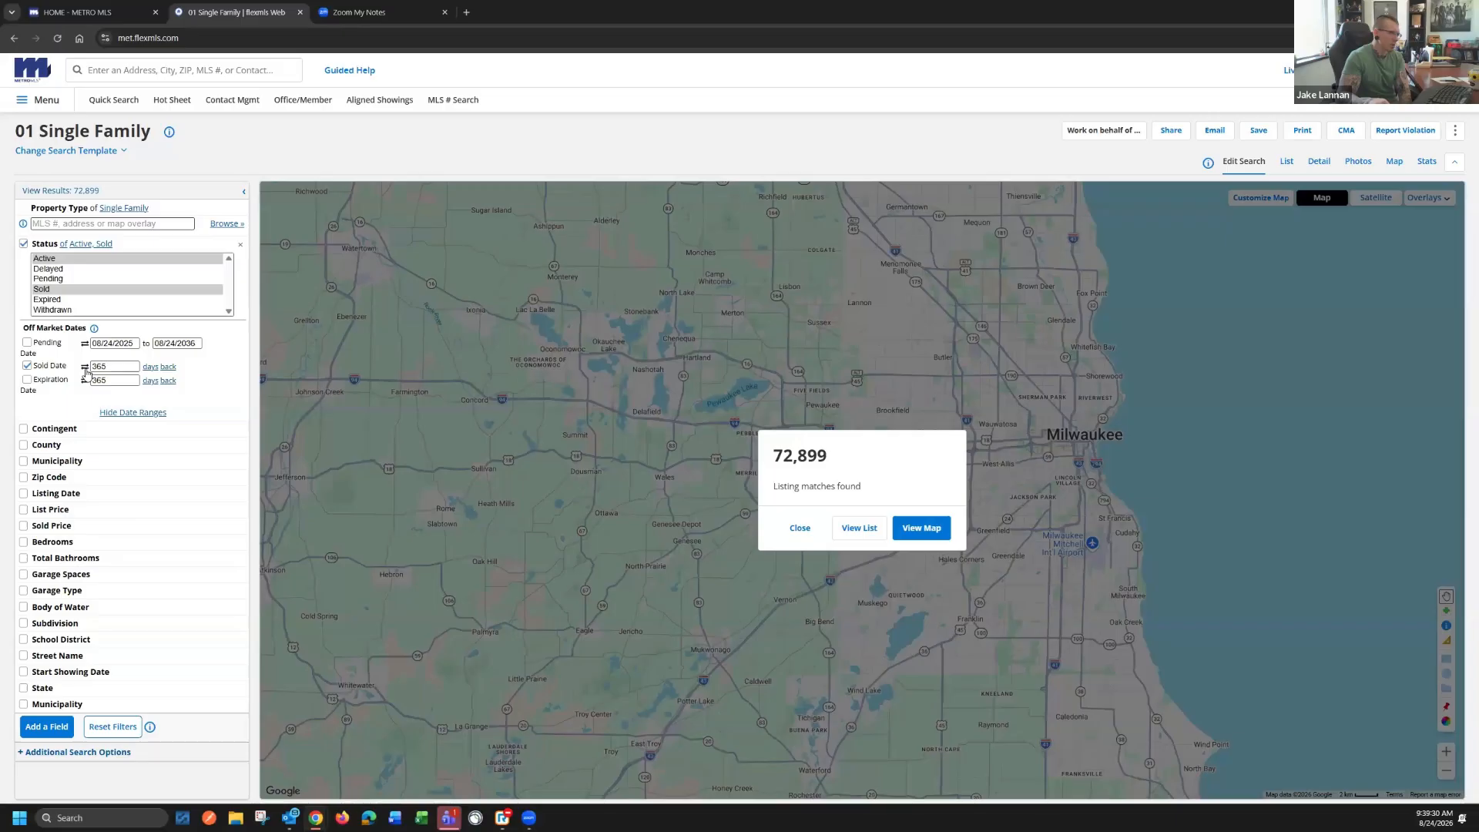
{"action": "left_click", "coordinate": [85, 367]}
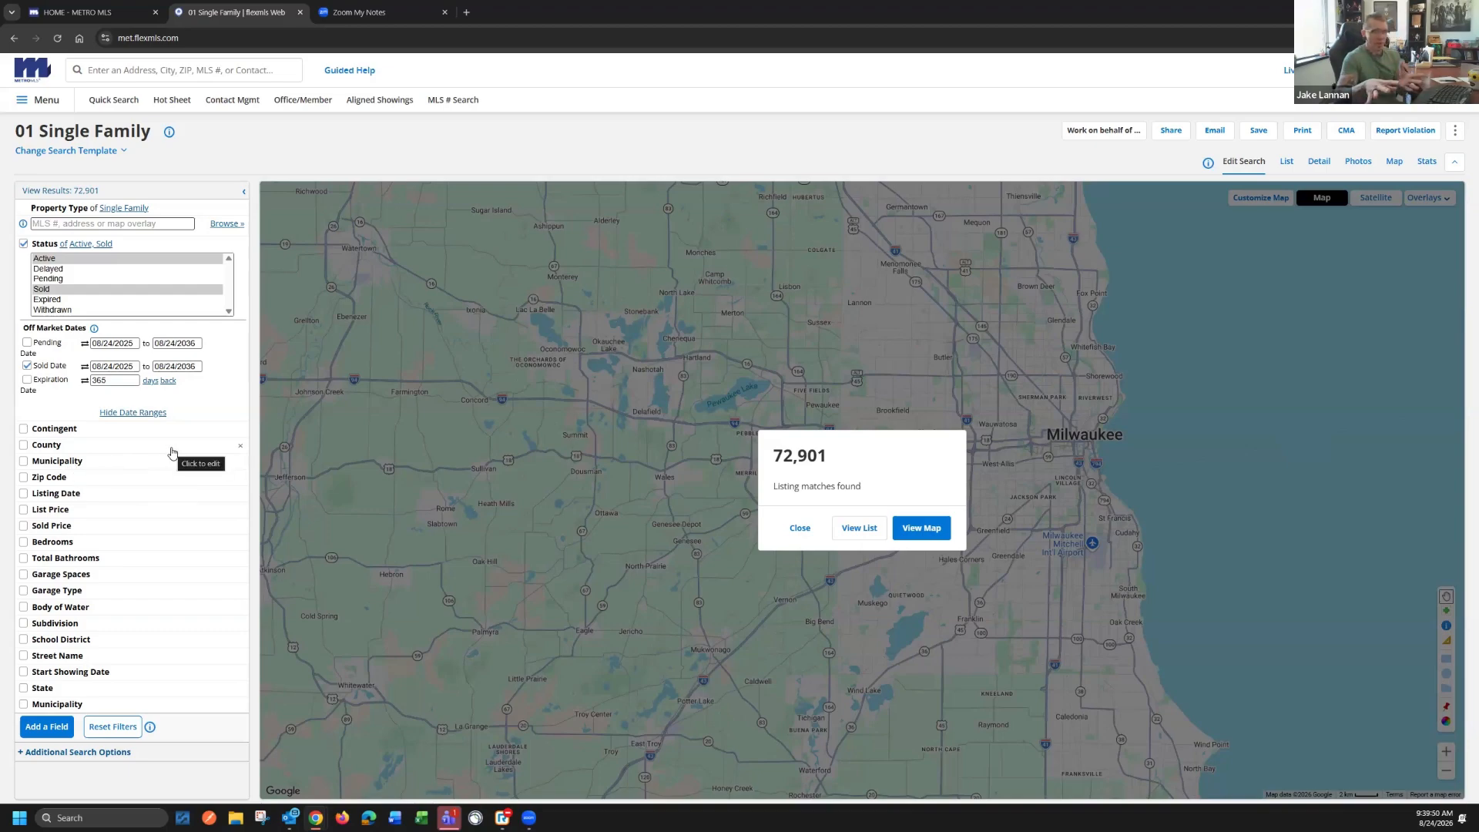
Limit the search to Milwaukee county and the municipality of South Milwaukee
{"action": "left_click", "coordinate": [68, 446]}
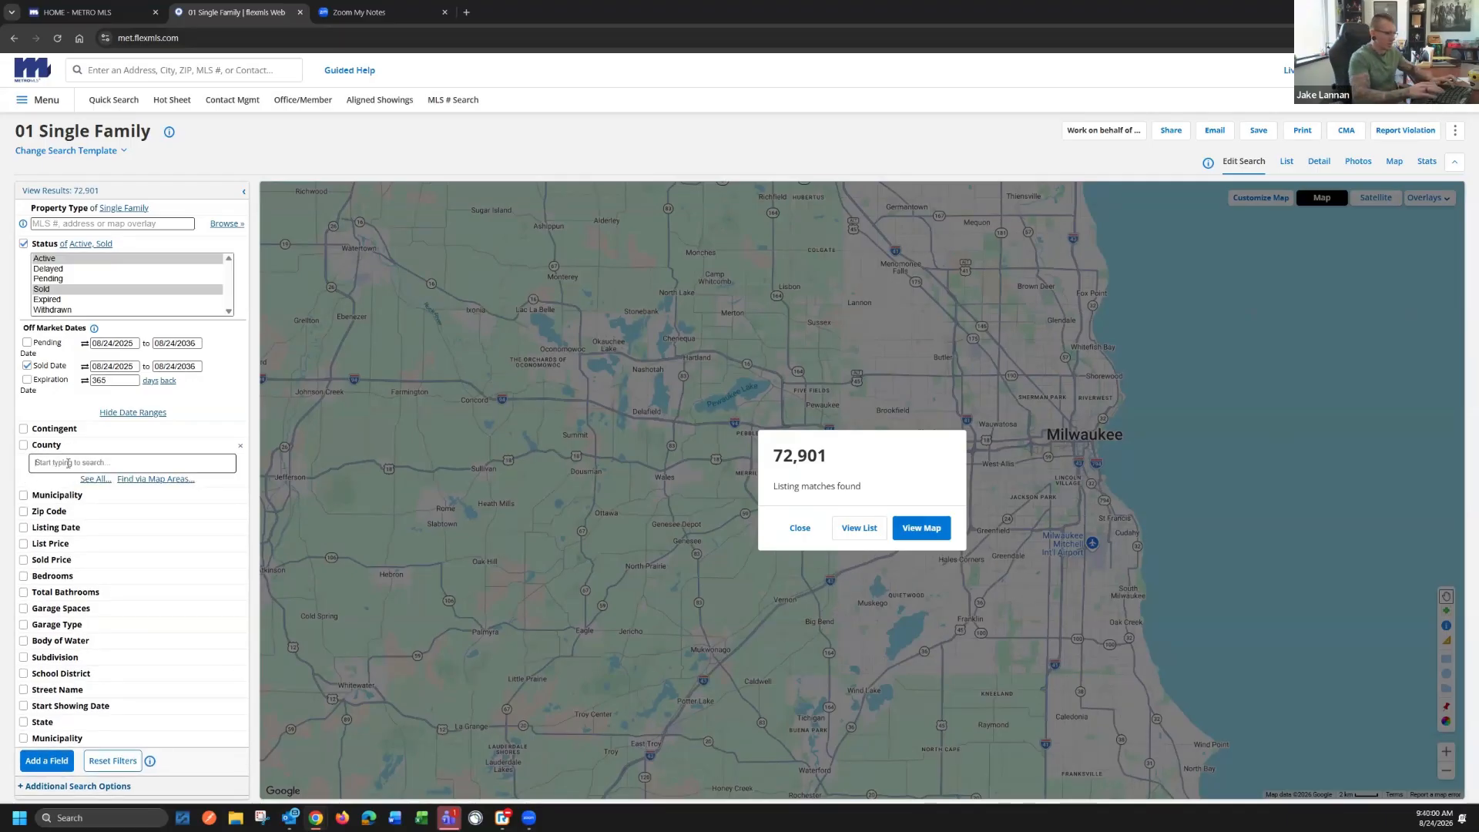
{"action": "type", "text": "mil"}
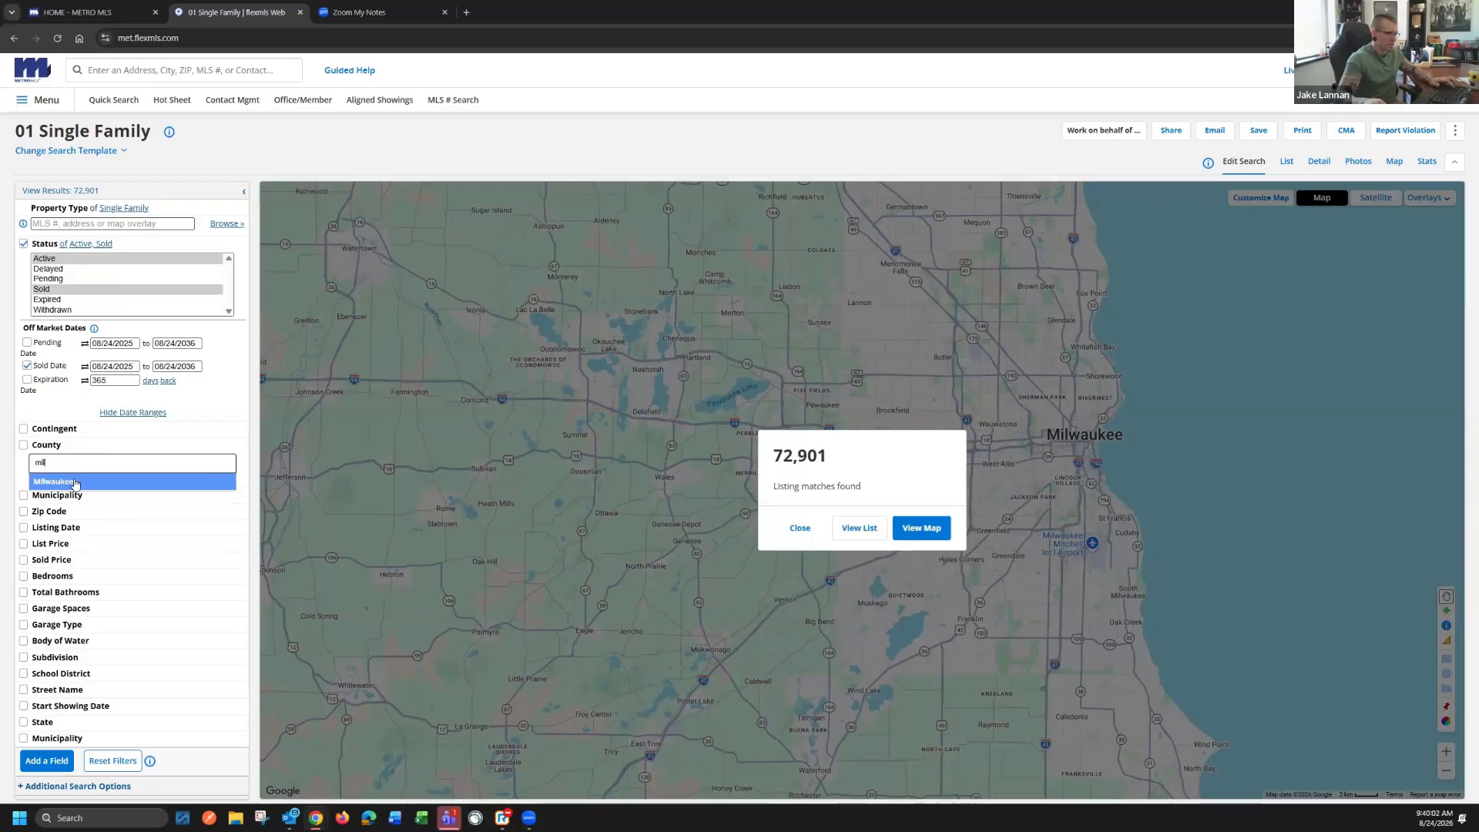
{"action": "left_click", "coordinate": [34, 480]}
{"action": "left_click", "coordinate": [56, 497]}
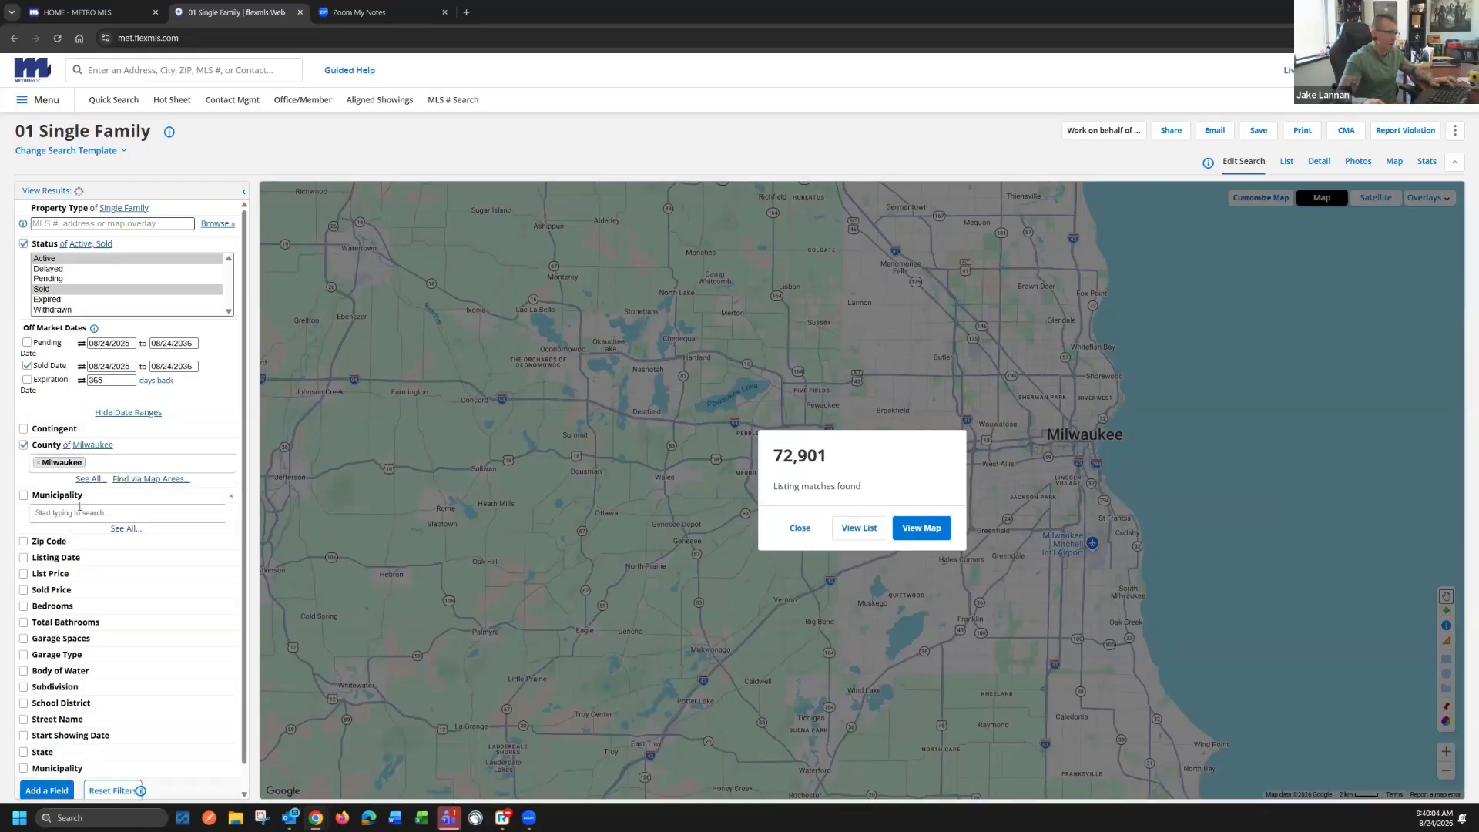
{"action": "type", "text": "mil"}
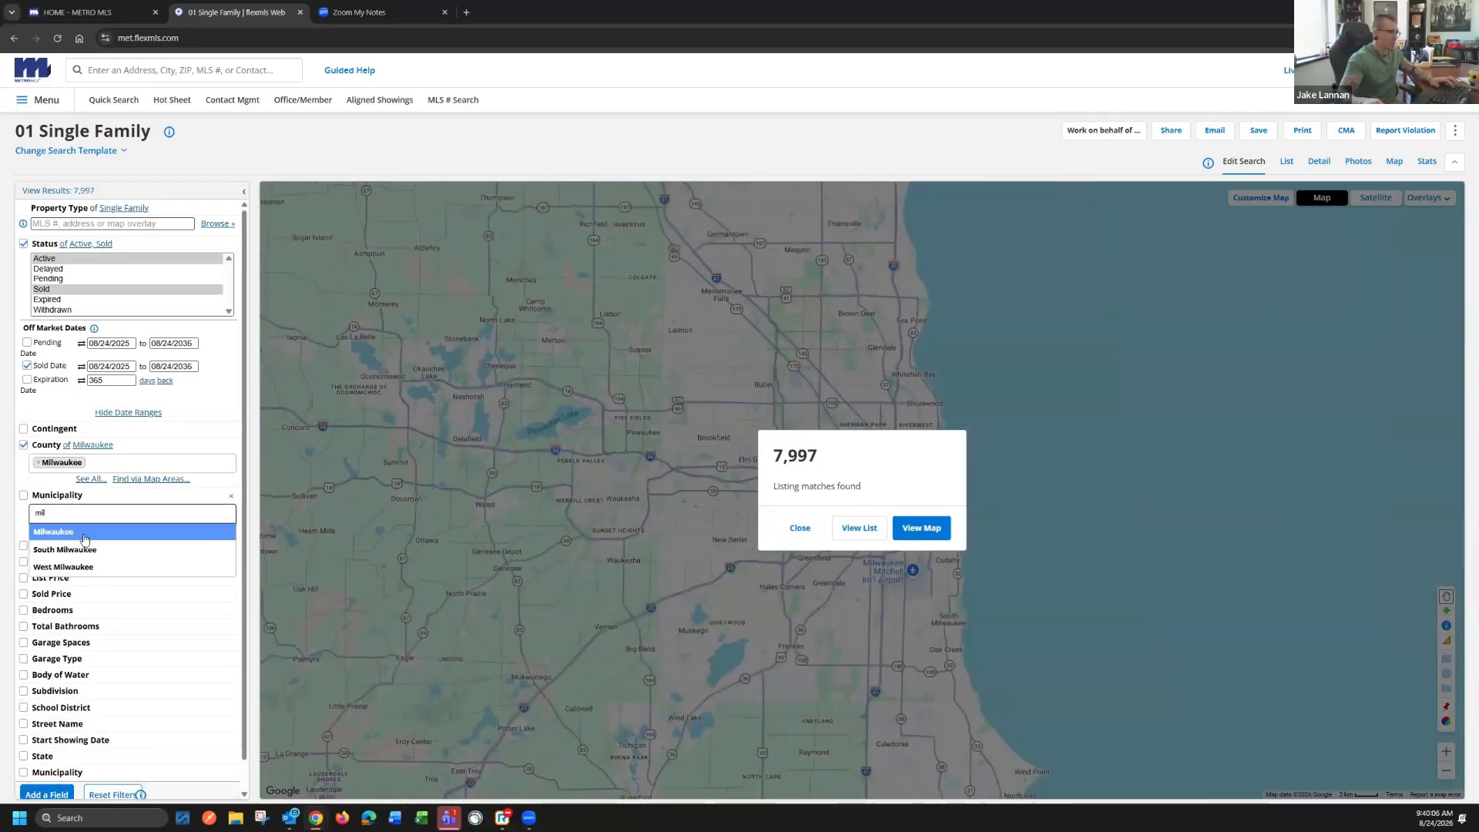
{"action": "left_click", "coordinate": [85, 548]}
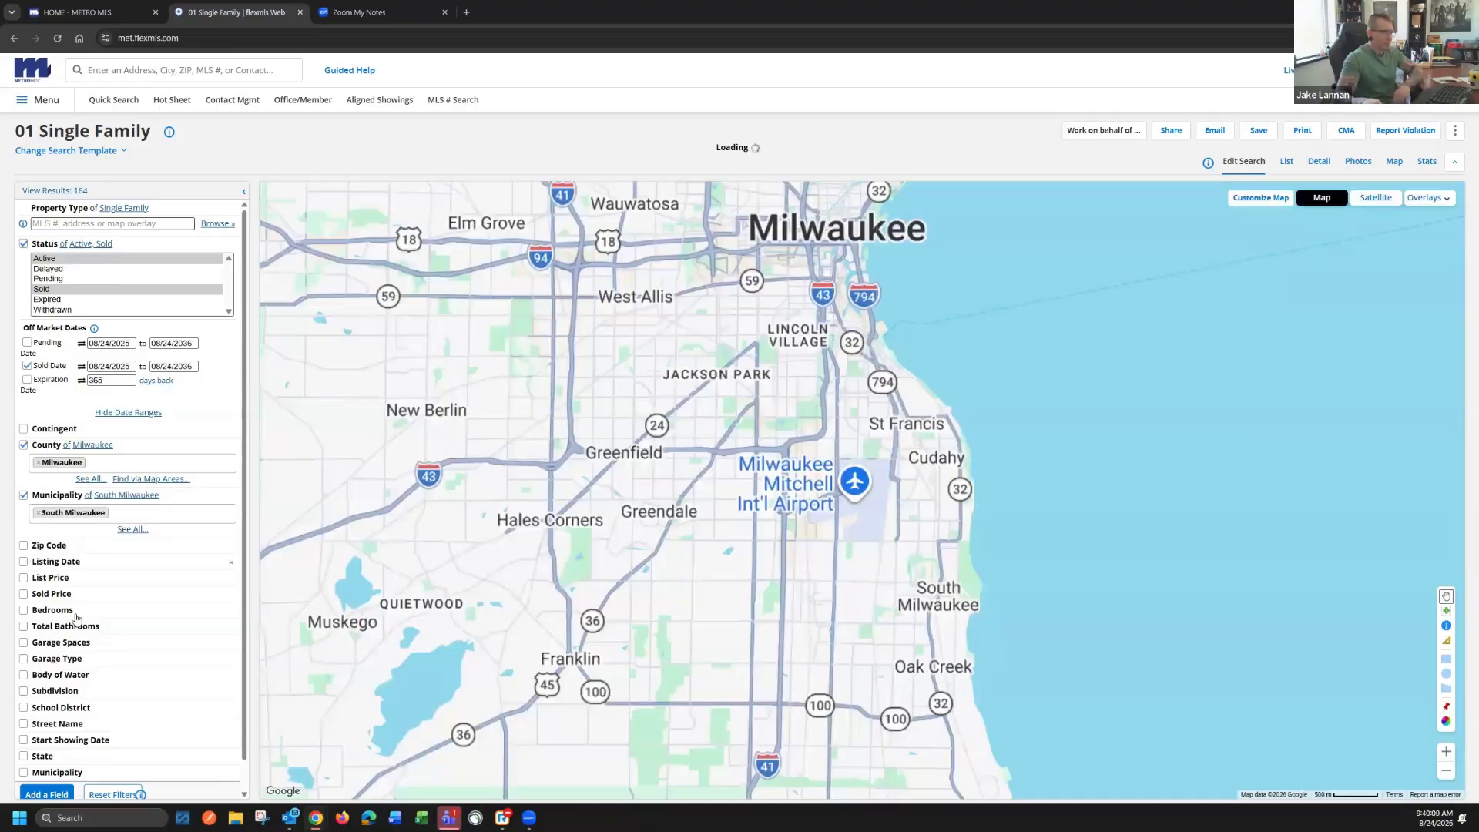
Set bedrooms to between 3 and 3 and total bathrooms to between 1.5 and 1.5
{"action": "left_click", "coordinate": [63, 615]}
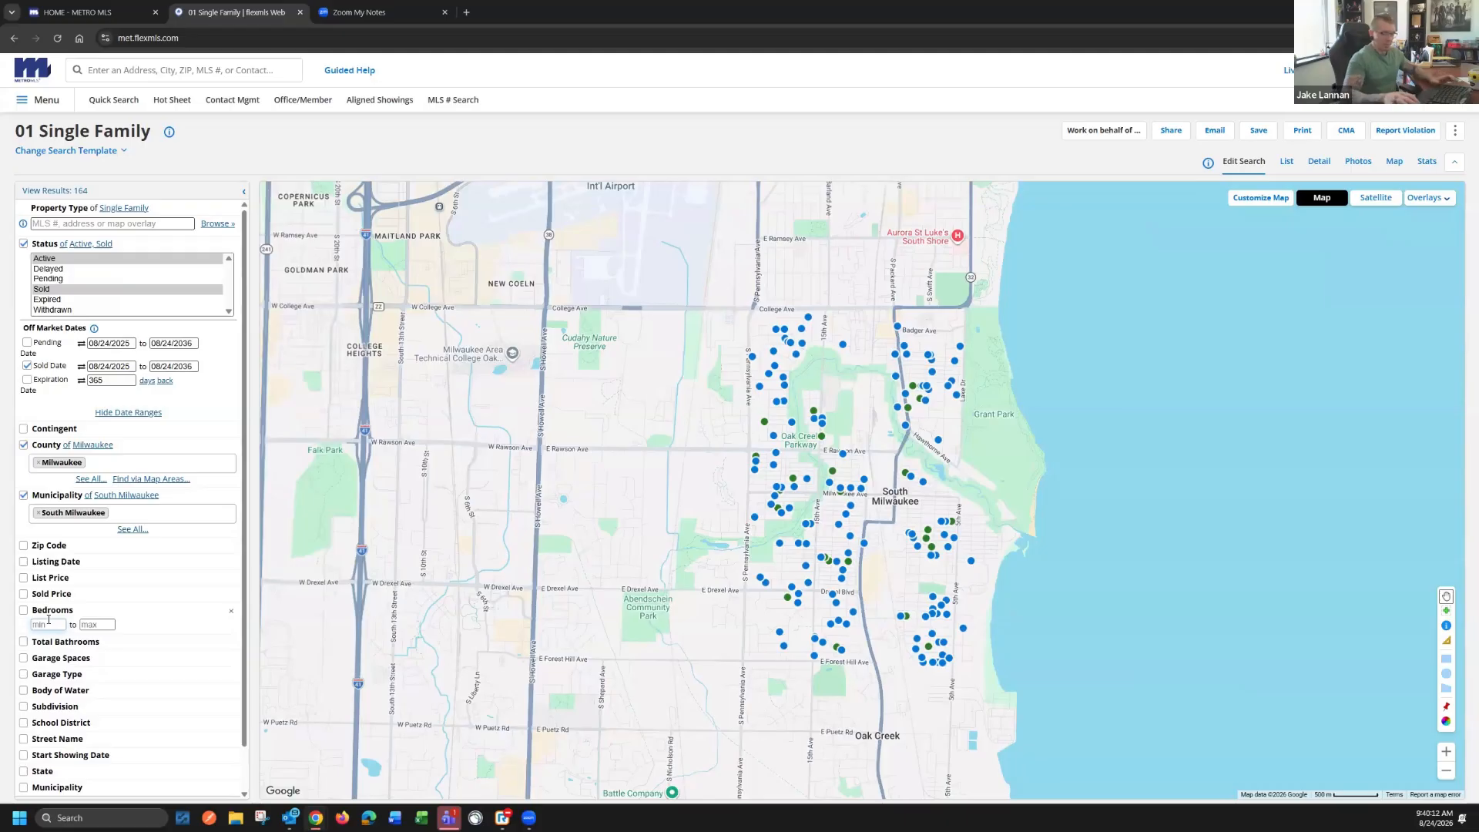
{"action": "type", "text": "33"}
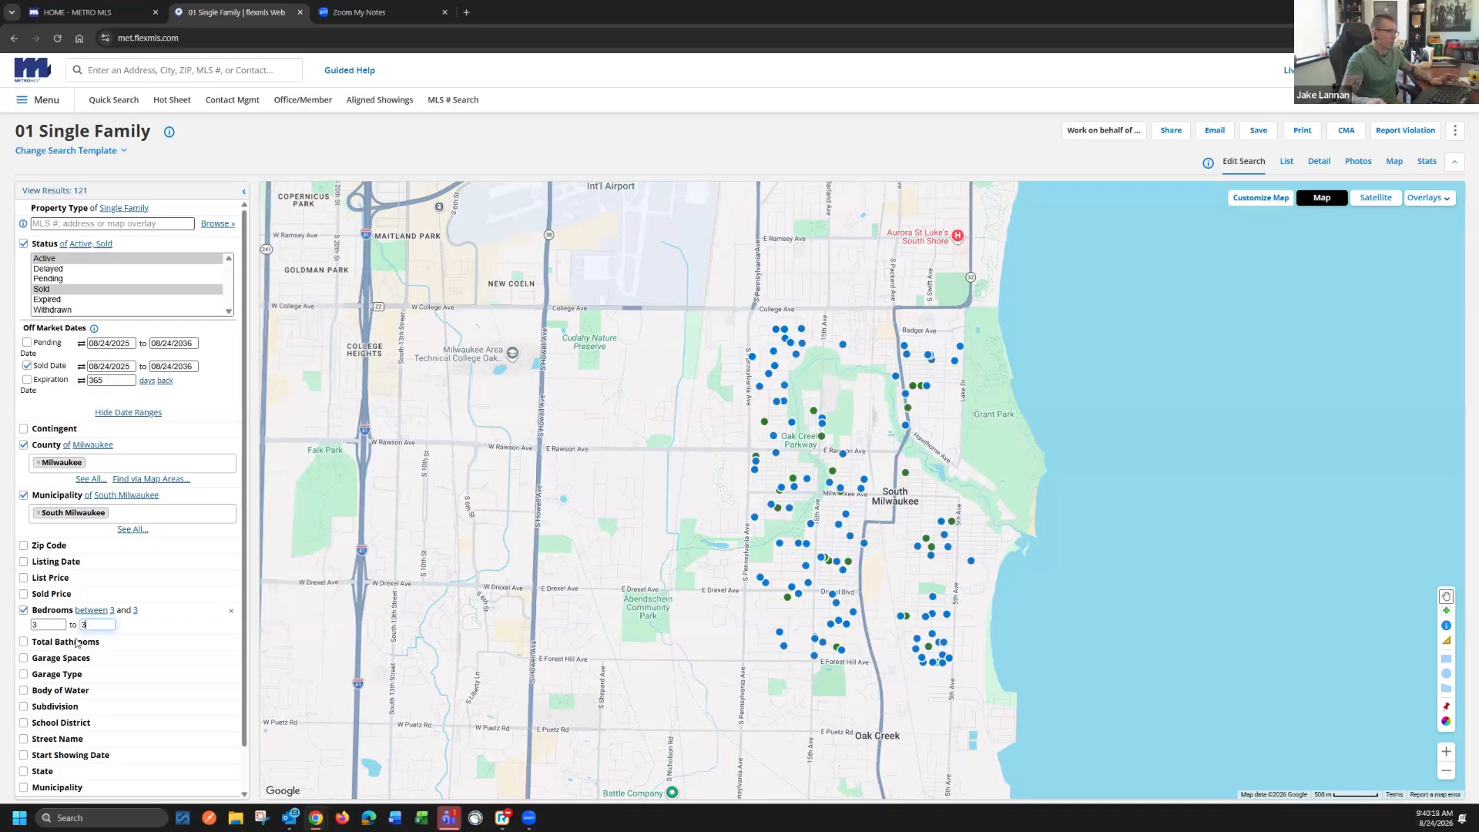
{"action": "left_click", "coordinate": [76, 642]}
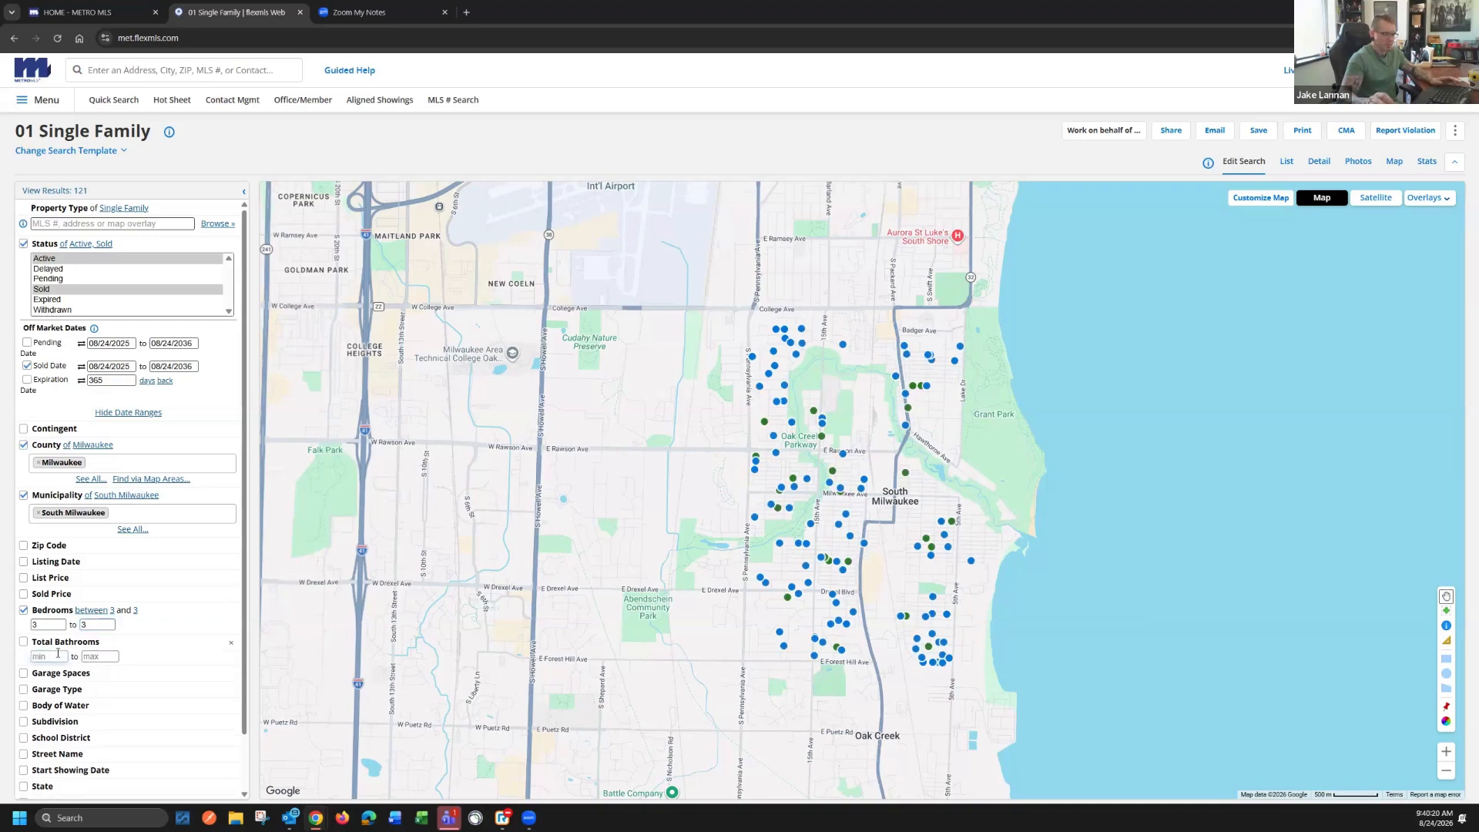
{"action": "type", "text": "1.5"}
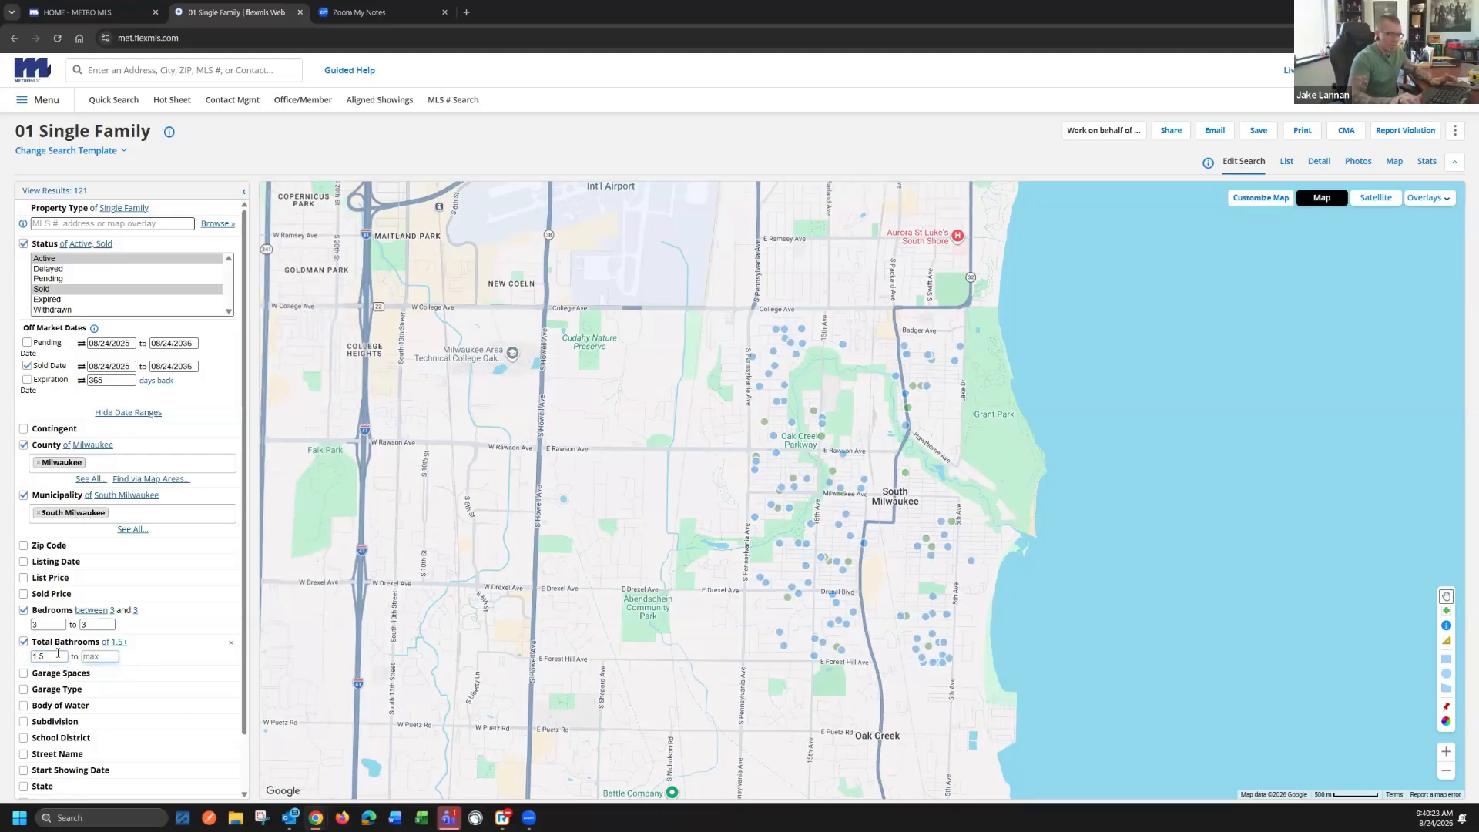
{"action": "key", "text": "Tab"}
{"action": "type", "text": "1.5"}
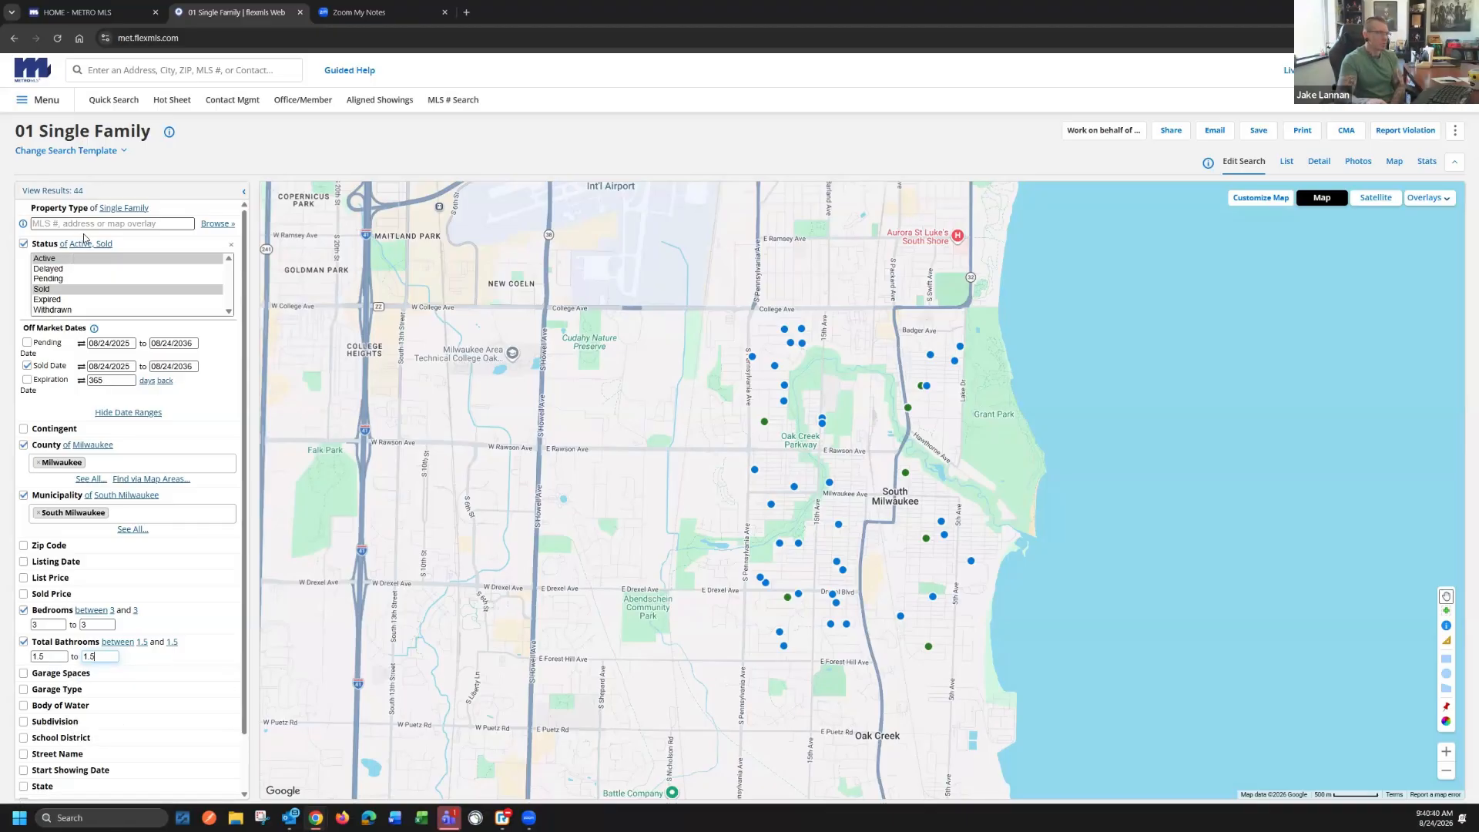
Set garage spaces to between 2 and 2
{"action": "left_click", "coordinate": [68, 676]}
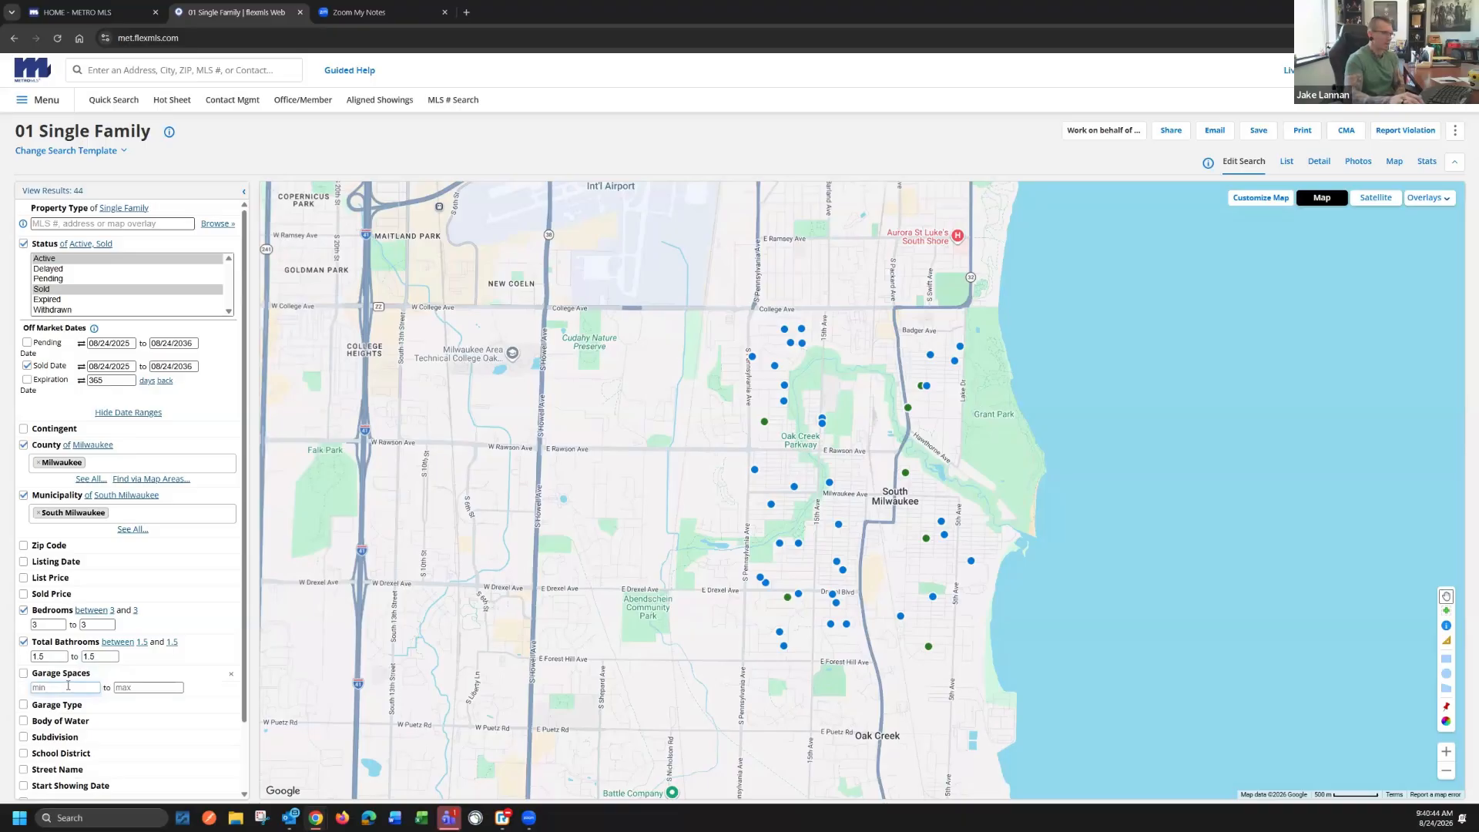
{"action": "type", "text": "2"}
{"action": "left_click", "coordinate": [129, 685]}
{"action": "type", "text": "2"}
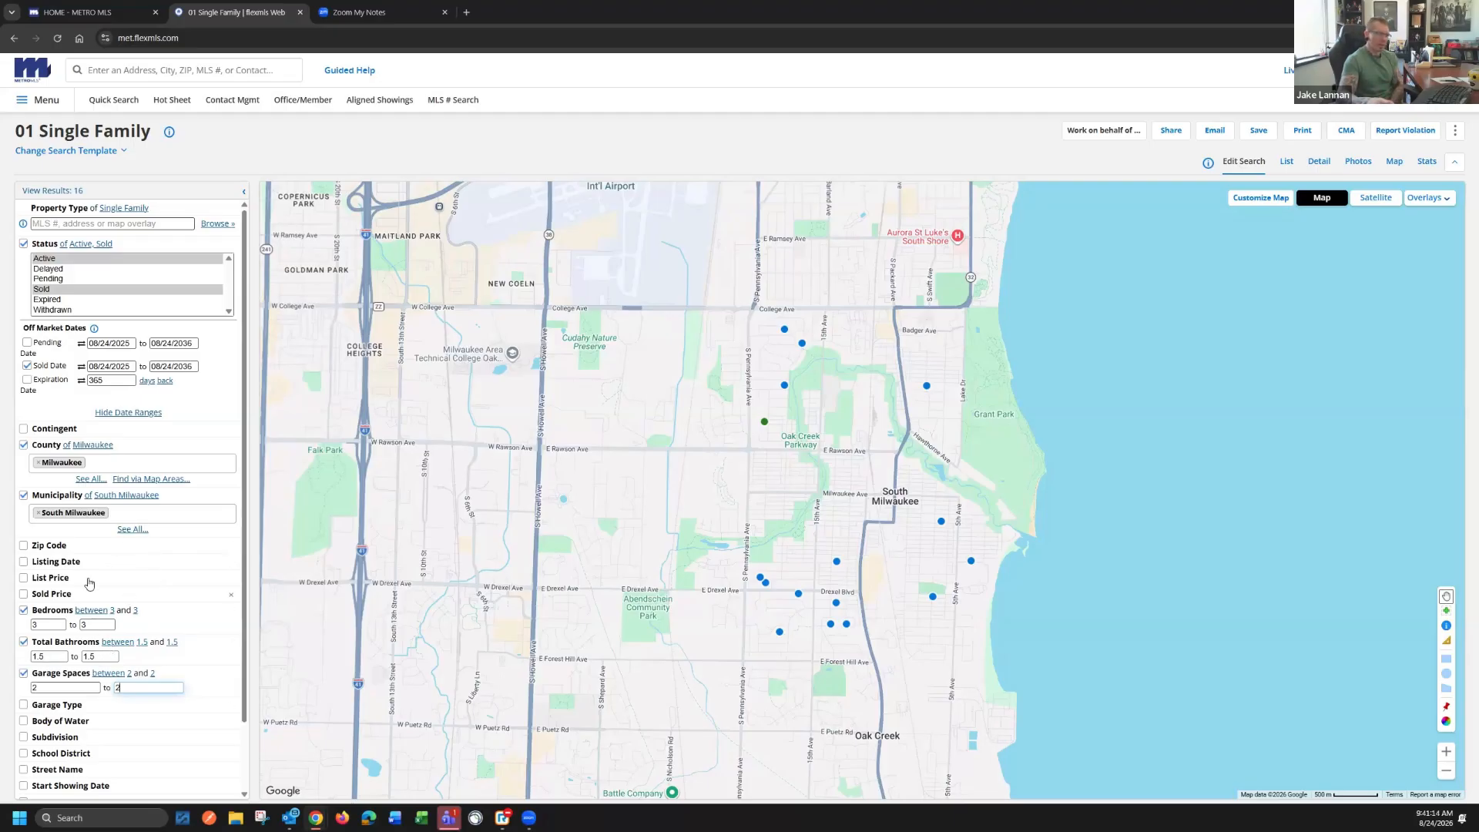
View the matching listings as a list and look through them
{"action": "left_click", "coordinate": [71, 193]}
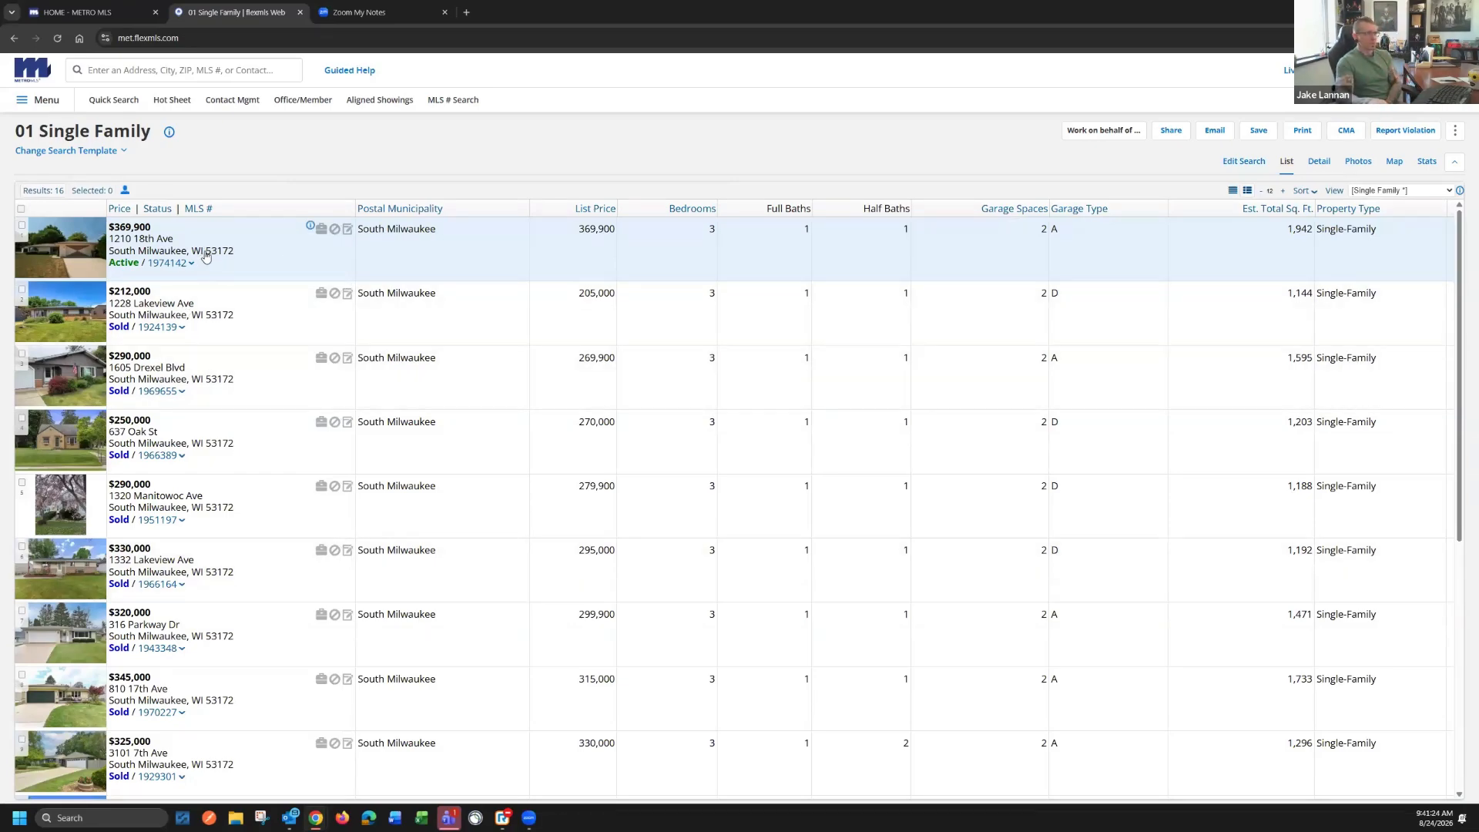
{"action": "scroll", "coordinate": [210, 390], "scroll_direction": "down", "scroll_amount": 3}
{"action": "scroll", "coordinate": [238, 694], "scroll_direction": "up", "scroll_amount": 3}
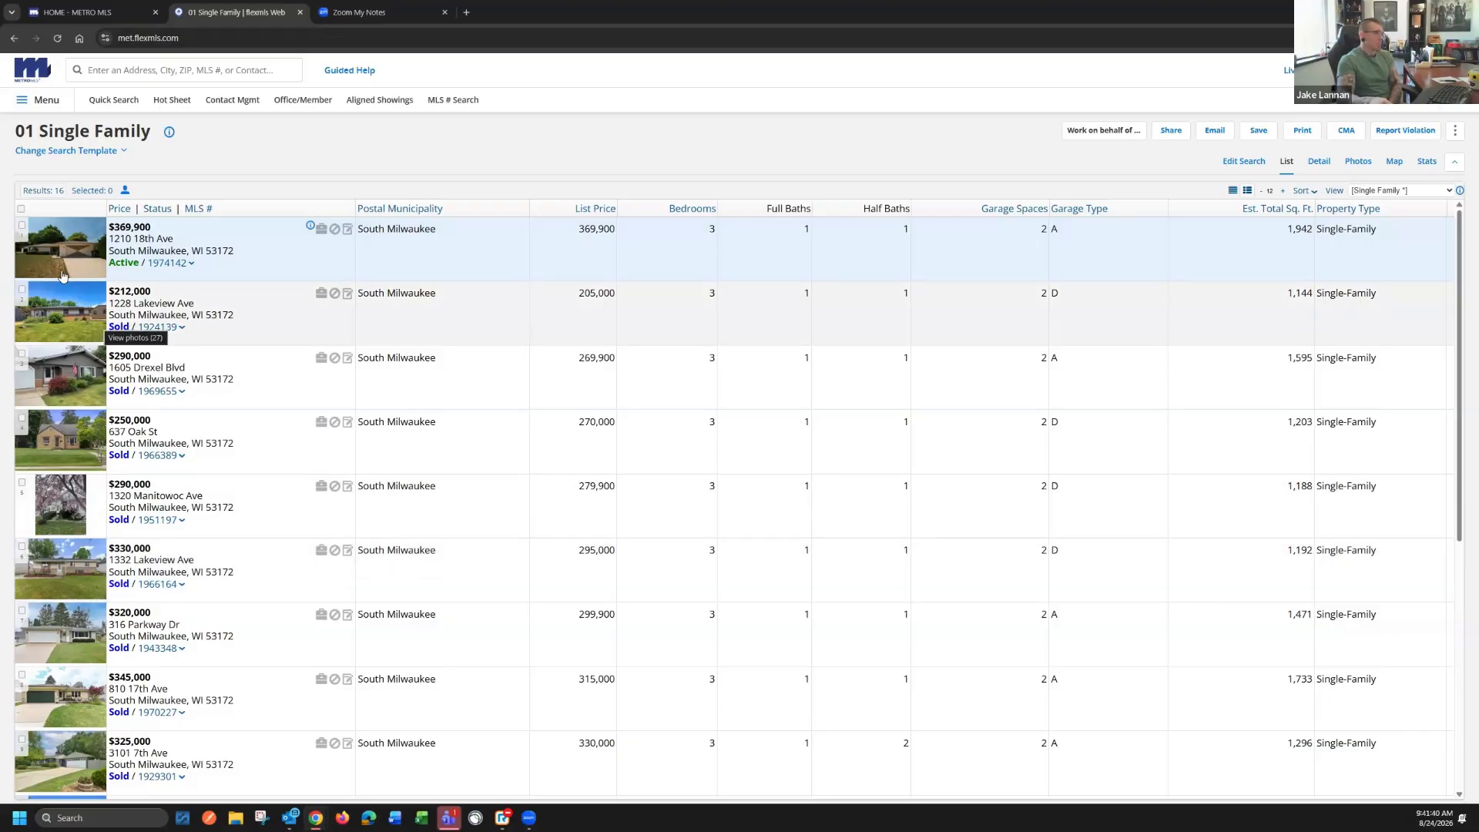
Select the first three listings in the results and clear the selection again
{"action": "left_click", "coordinate": [22, 225]}
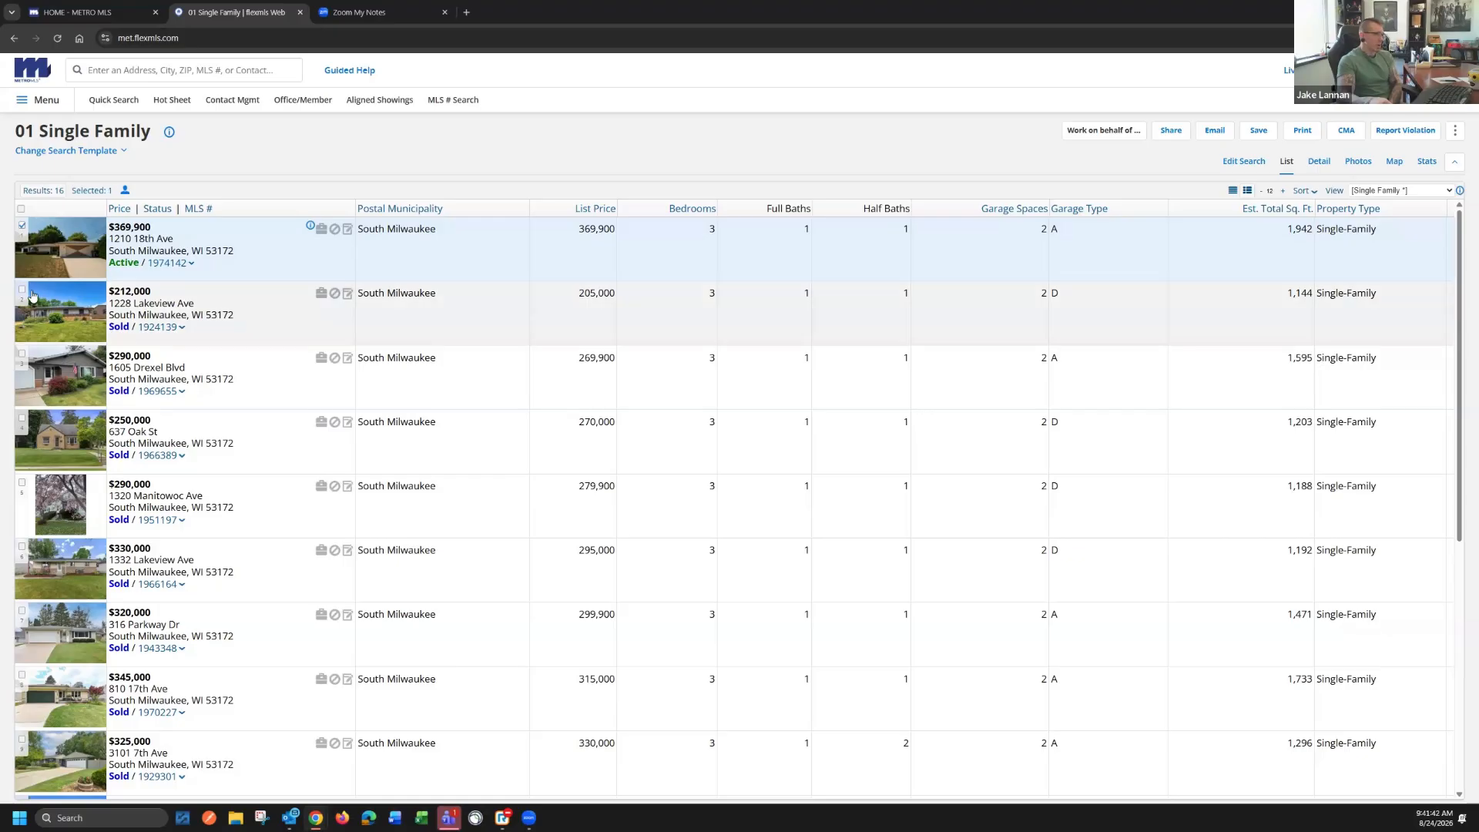
{"action": "left_click", "coordinate": [22, 289]}
{"action": "left_click", "coordinate": [22, 354]}
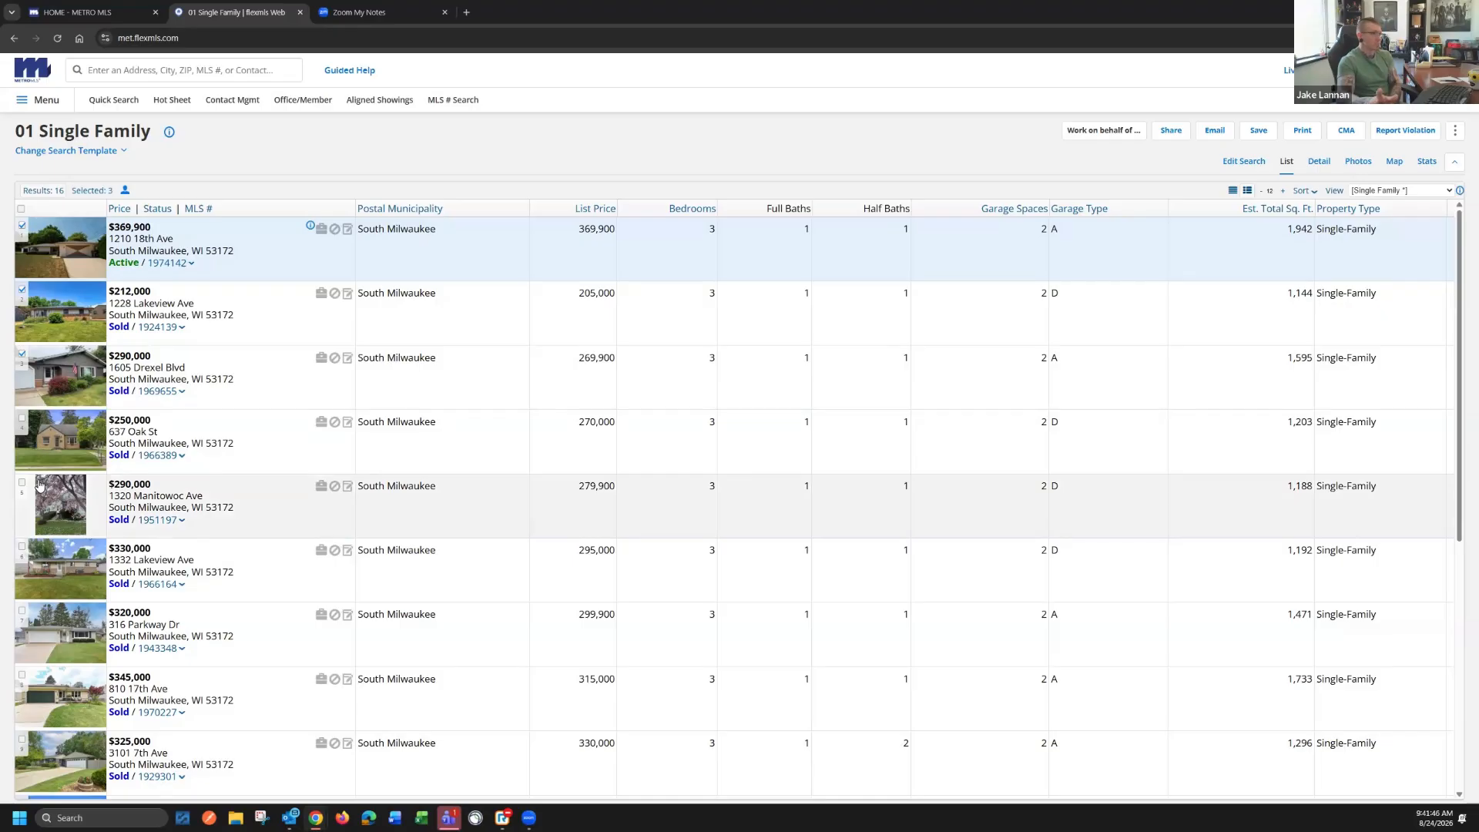
{"action": "left_click", "coordinate": [22, 355]}
{"action": "left_click", "coordinate": [22, 289]}
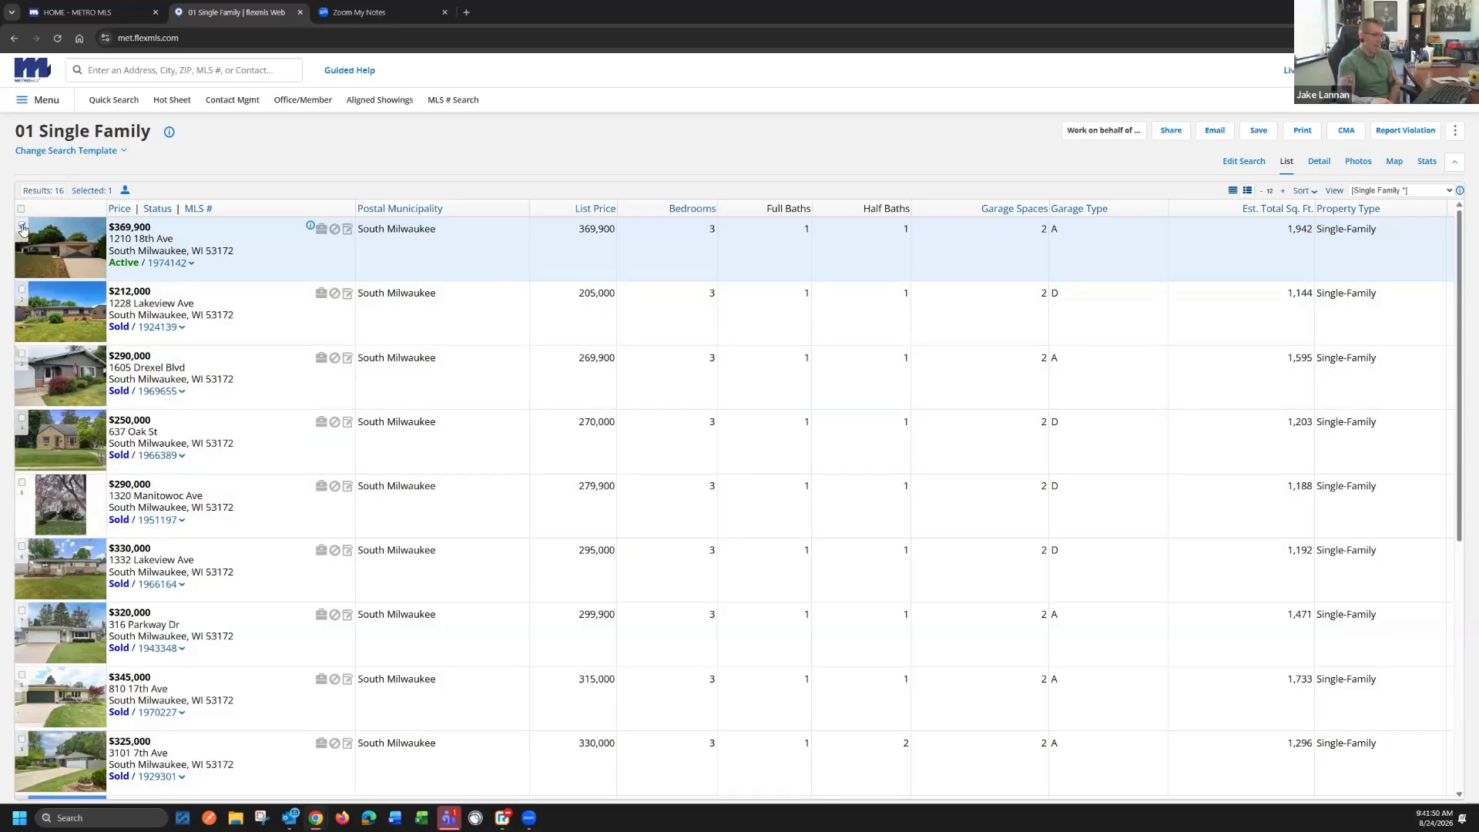
{"action": "left_click", "coordinate": [23, 228]}
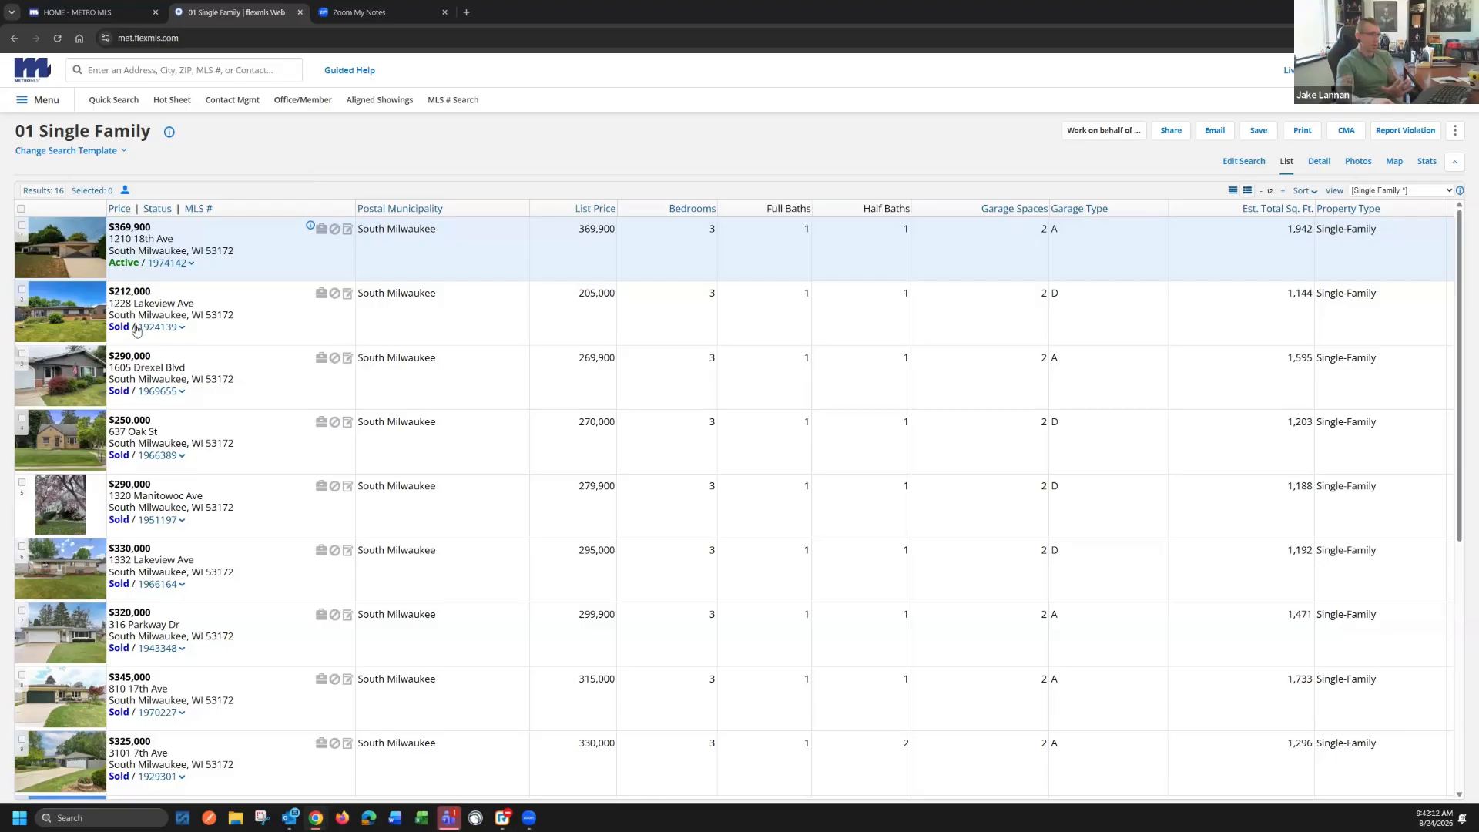
Look through the matching listings and start a Full CMA from all of them, with Est. Total Sq. Ft. as the statistical average field
{"action": "scroll", "coordinate": [242, 670], "scroll_direction": "down", "scroll_amount": 2}
{"action": "scroll", "coordinate": [244, 660], "scroll_direction": "down", "scroll_amount": 5}
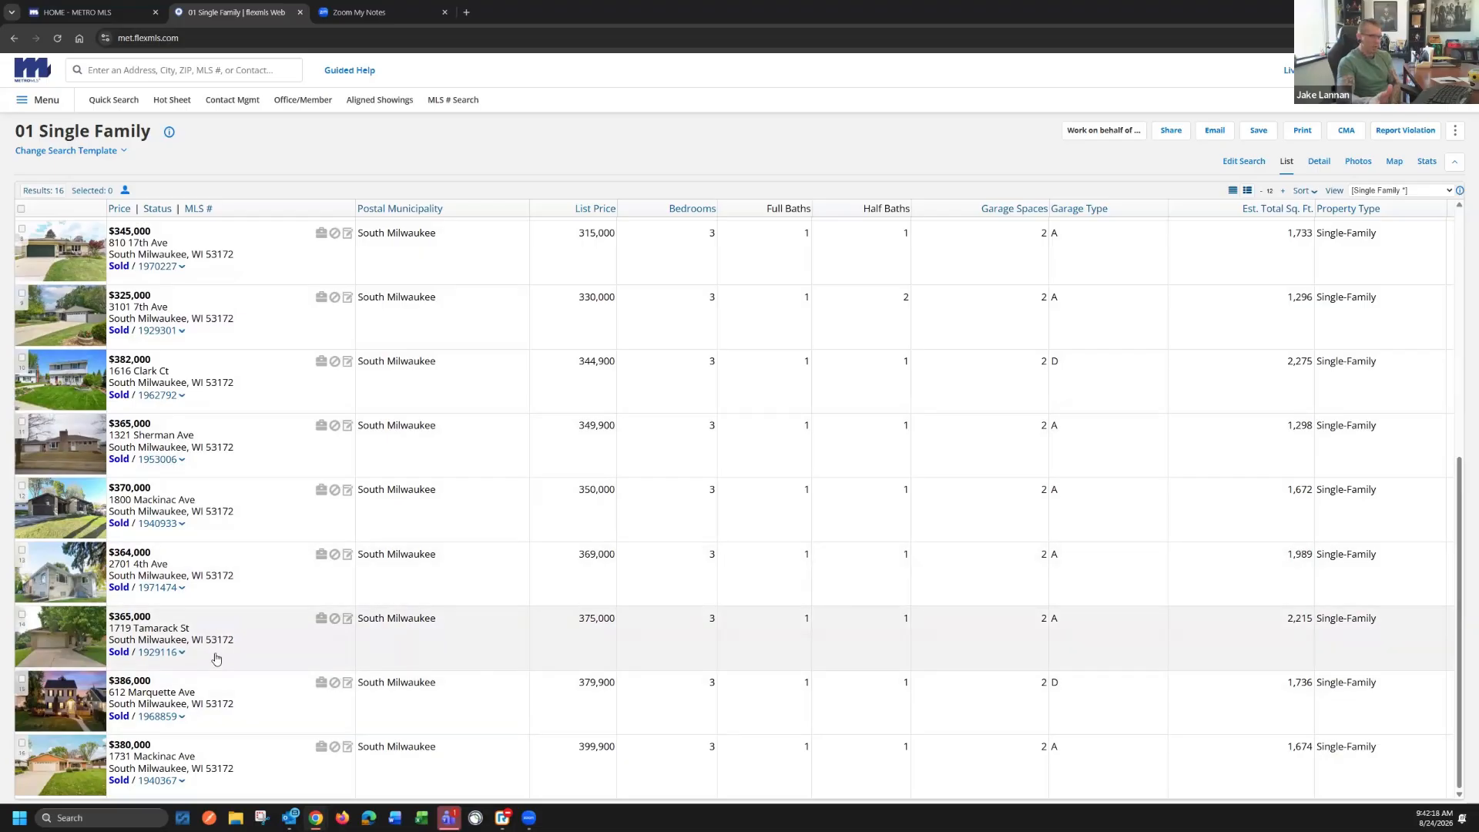
{"action": "scroll", "coordinate": [241, 645], "scroll_direction": "up", "scroll_amount": 2}
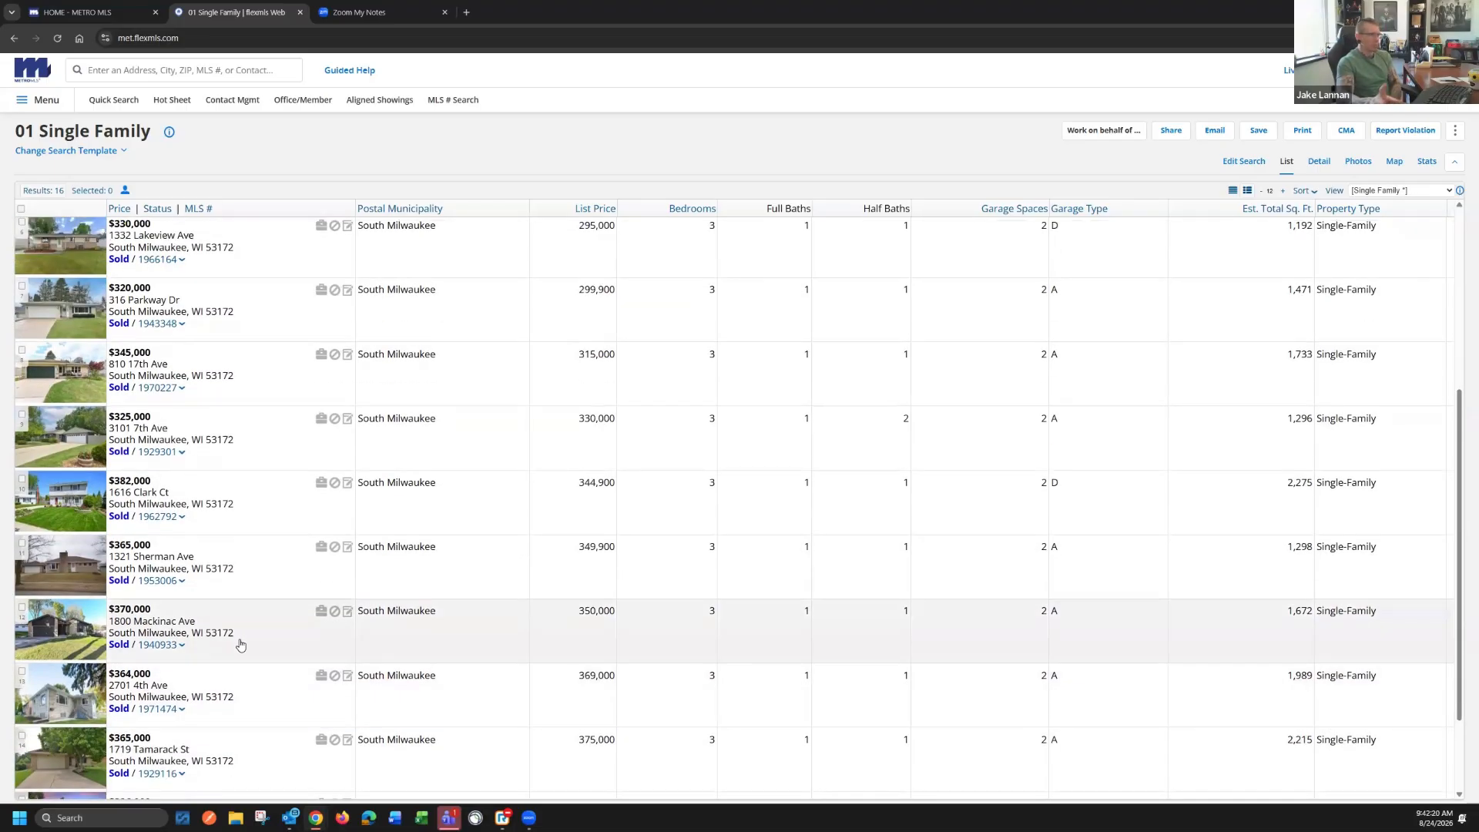
{"action": "scroll", "coordinate": [240, 646], "scroll_direction": "up", "scroll_amount": 5}
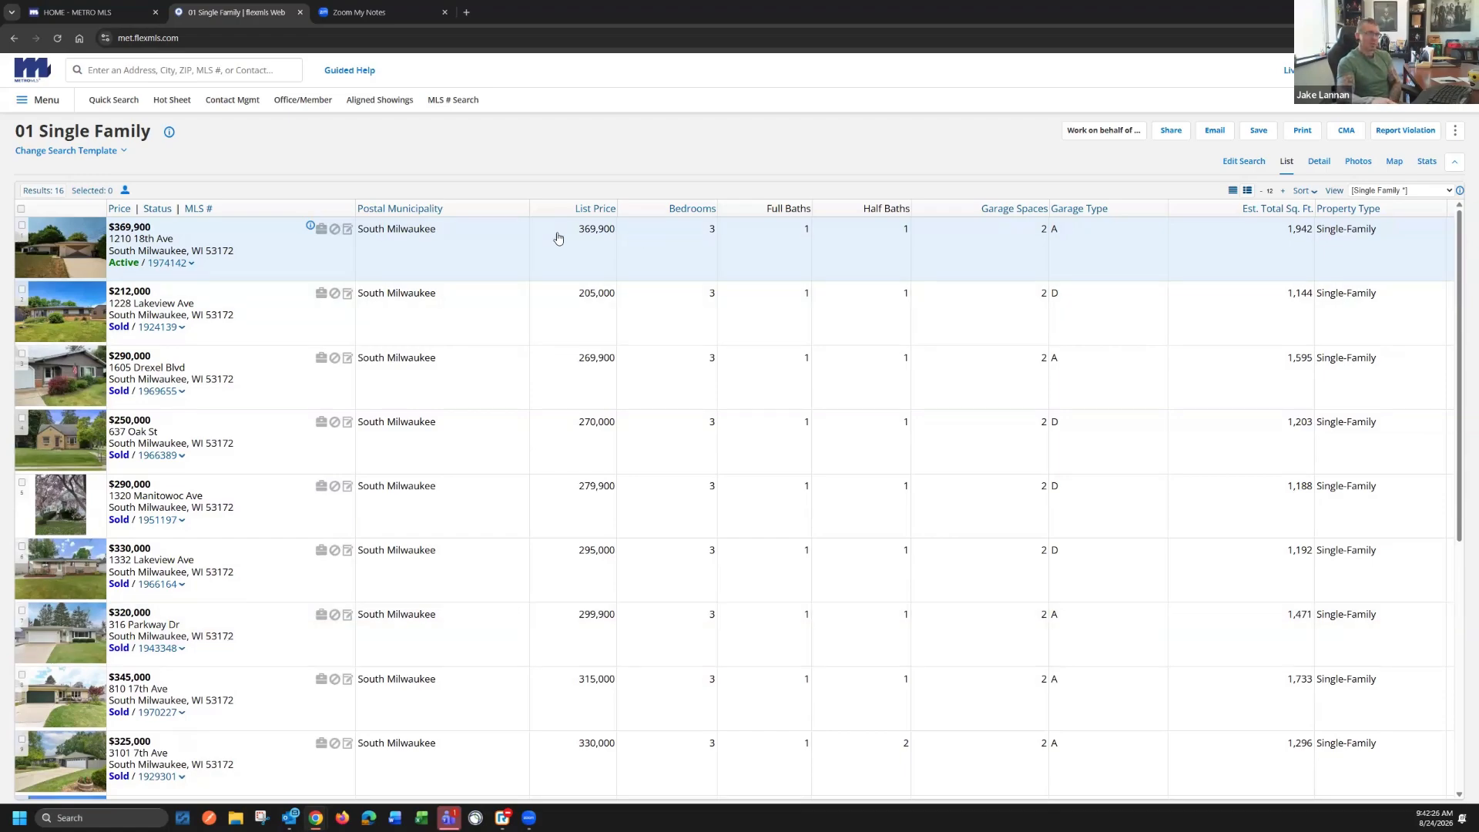
{"action": "left_click", "coordinate": [1355, 133]}
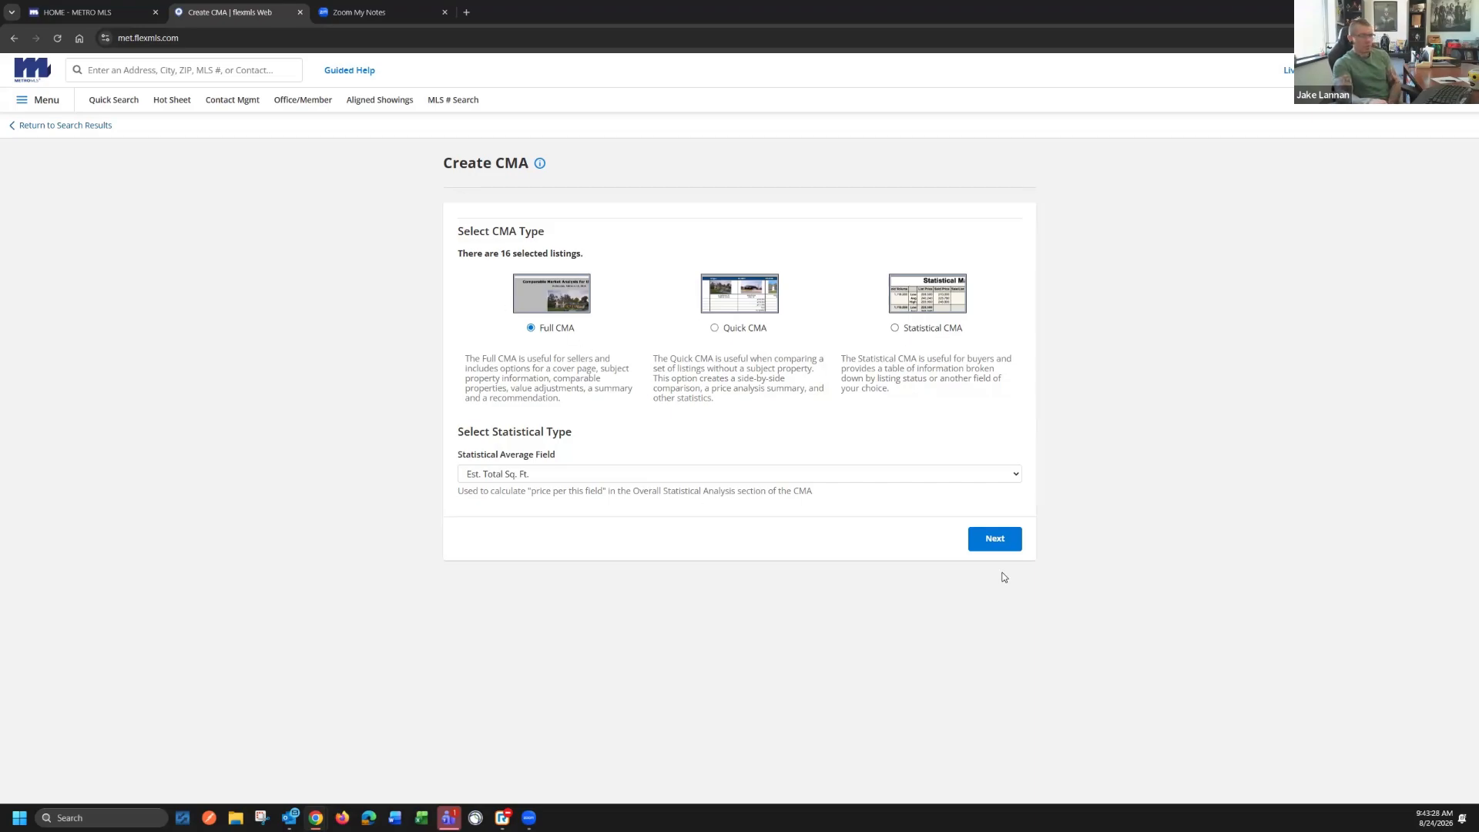
{"action": "left_click", "coordinate": [995, 548]}
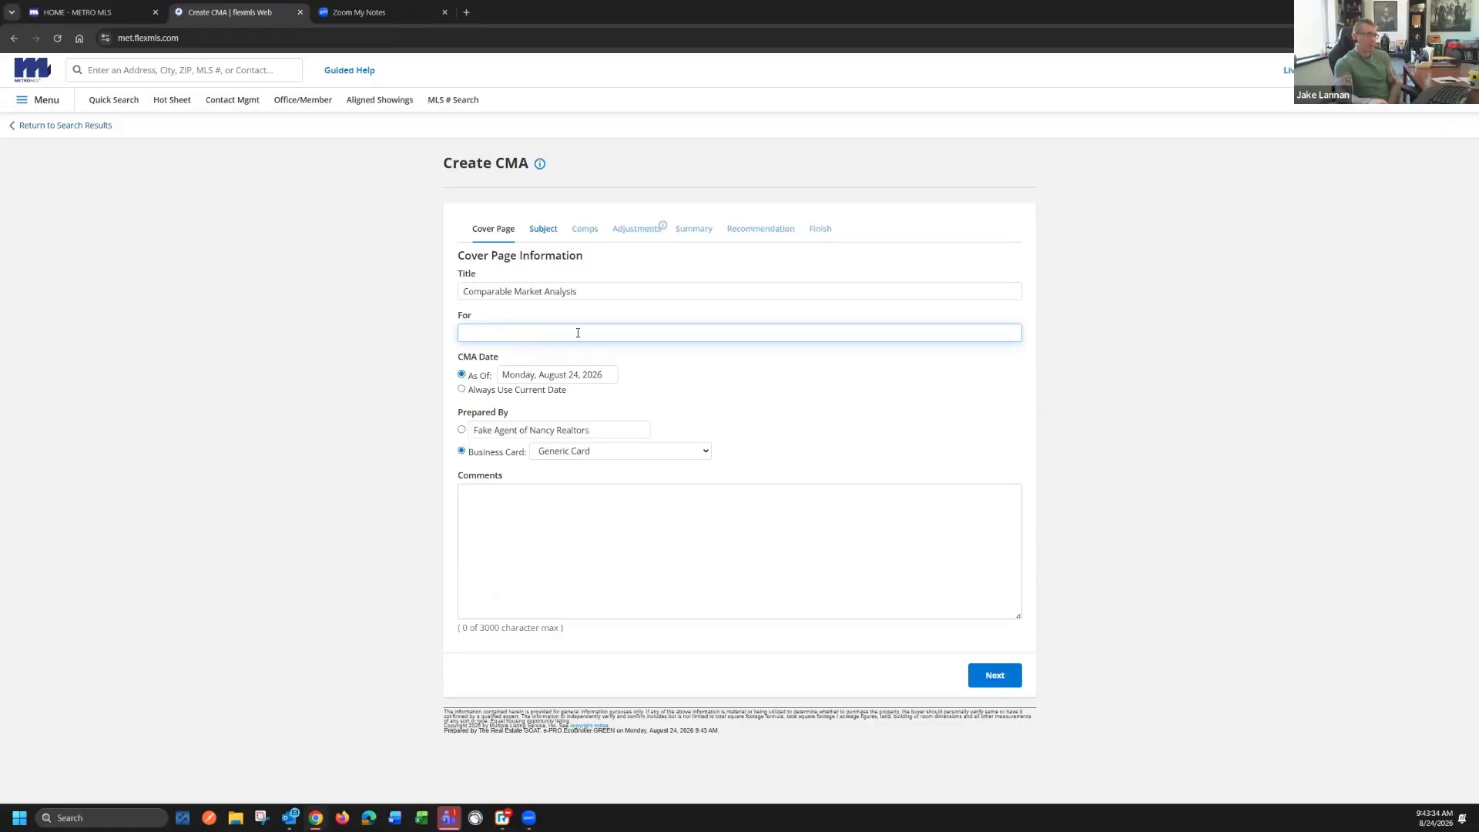
Leave the CMA's subject property blank, without auto-populating it from a listing, and continue to the comparables by submitting without a geocode
{"action": "left_click", "coordinate": [550, 235]}
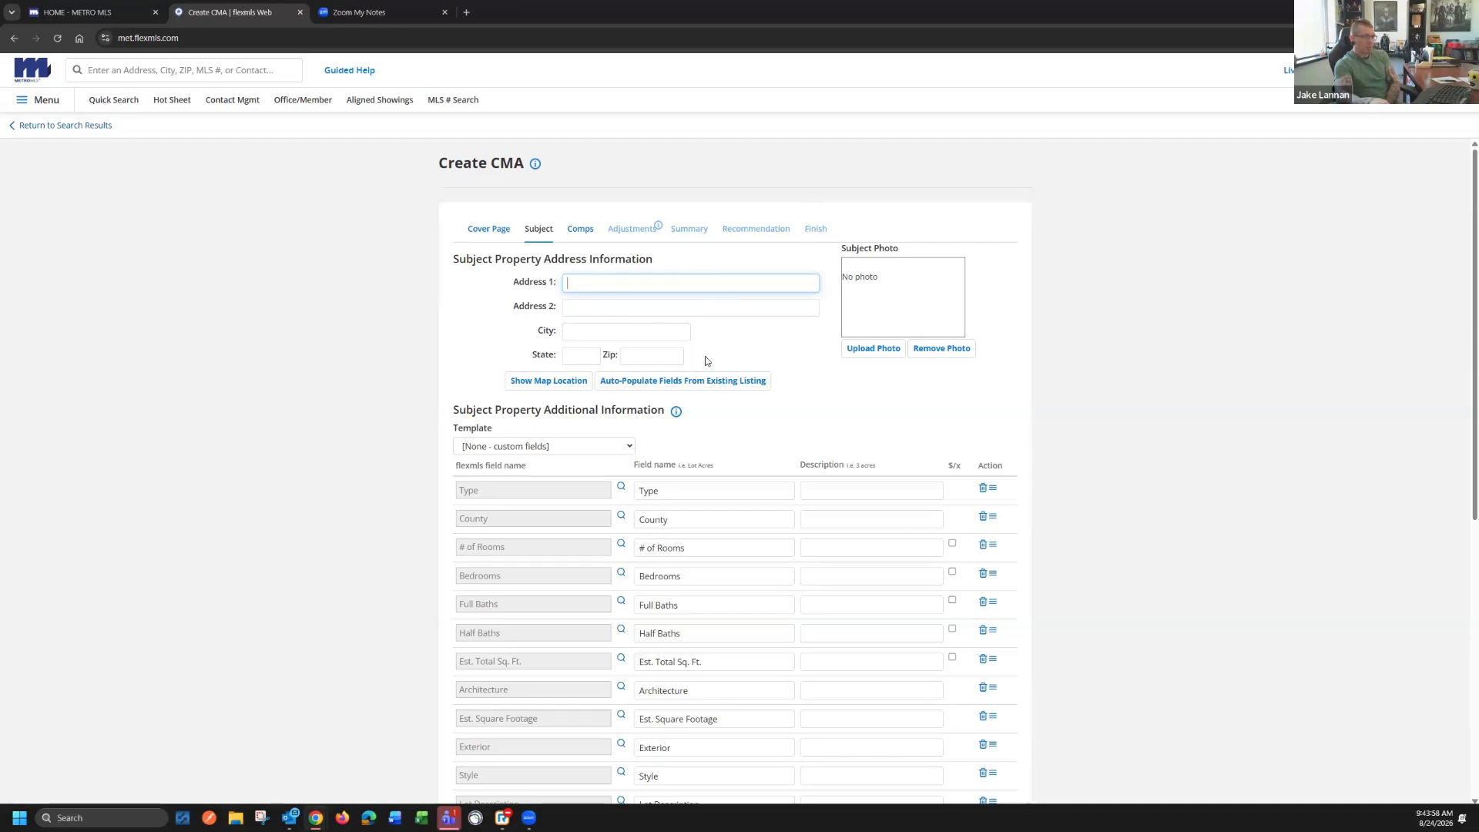
{"action": "left_click", "coordinate": [665, 381]}
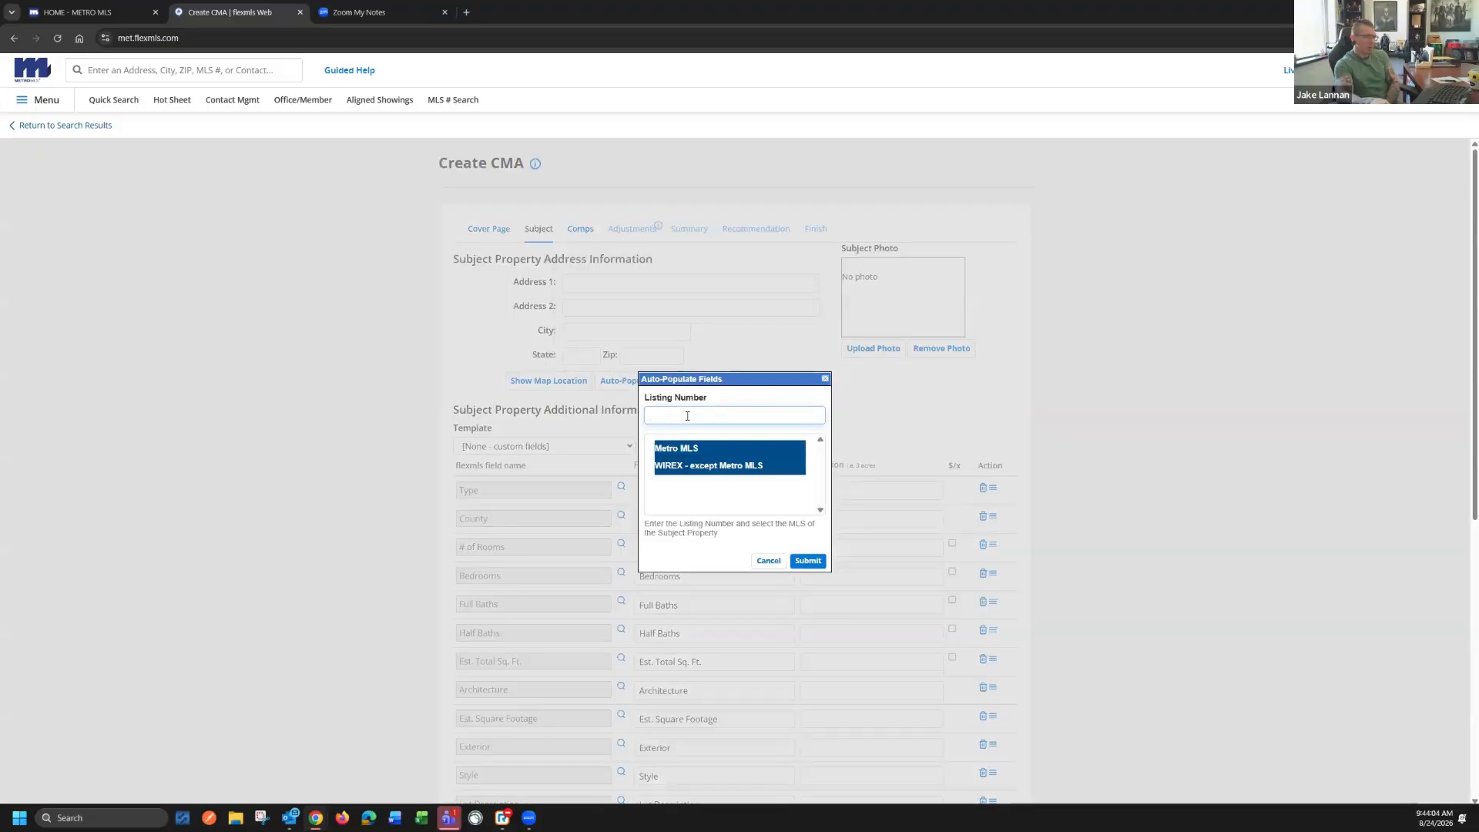
{"action": "left_click", "coordinate": [766, 560]}
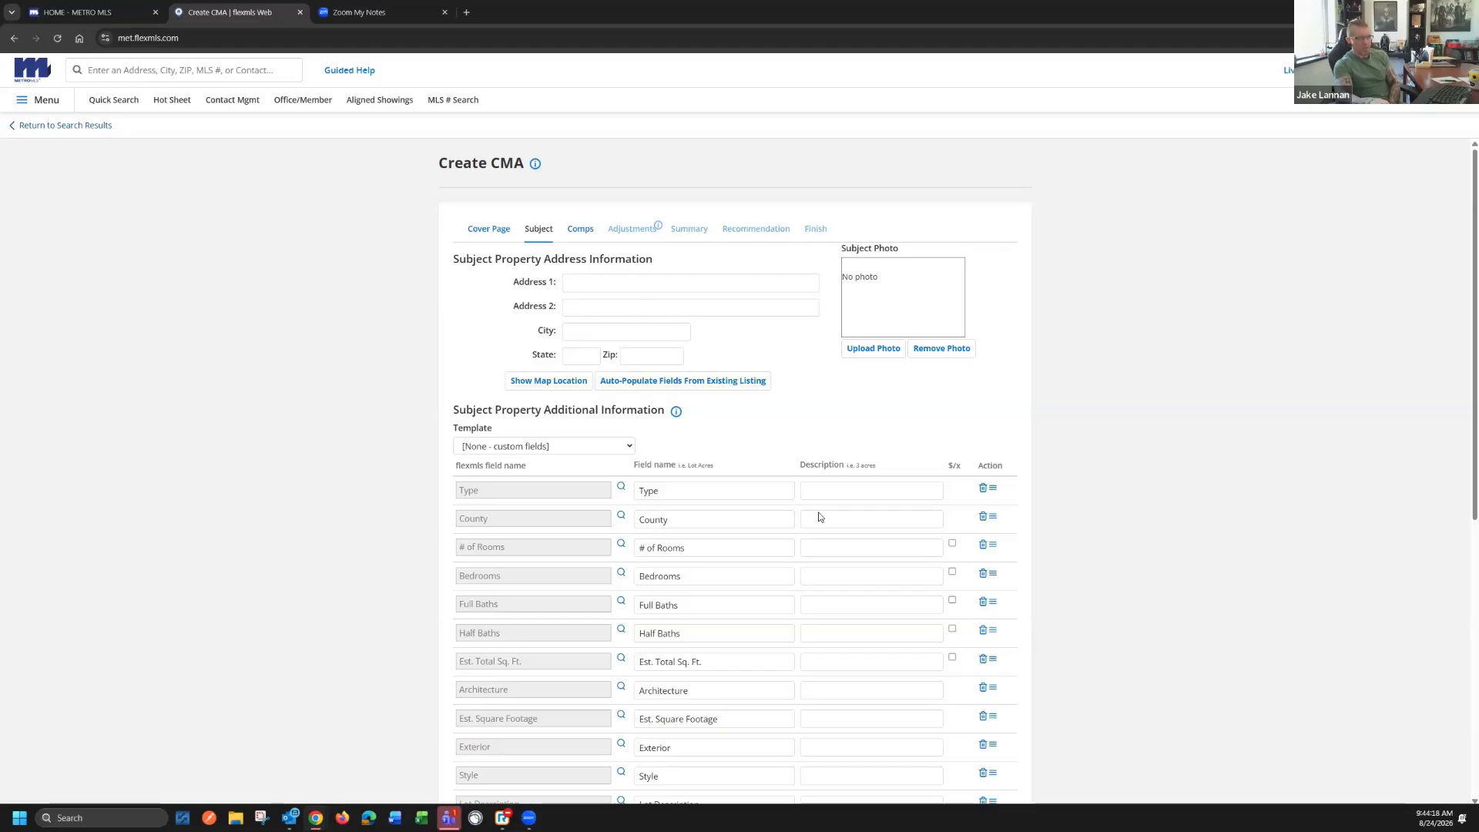
{"action": "left_click", "coordinate": [585, 229]}
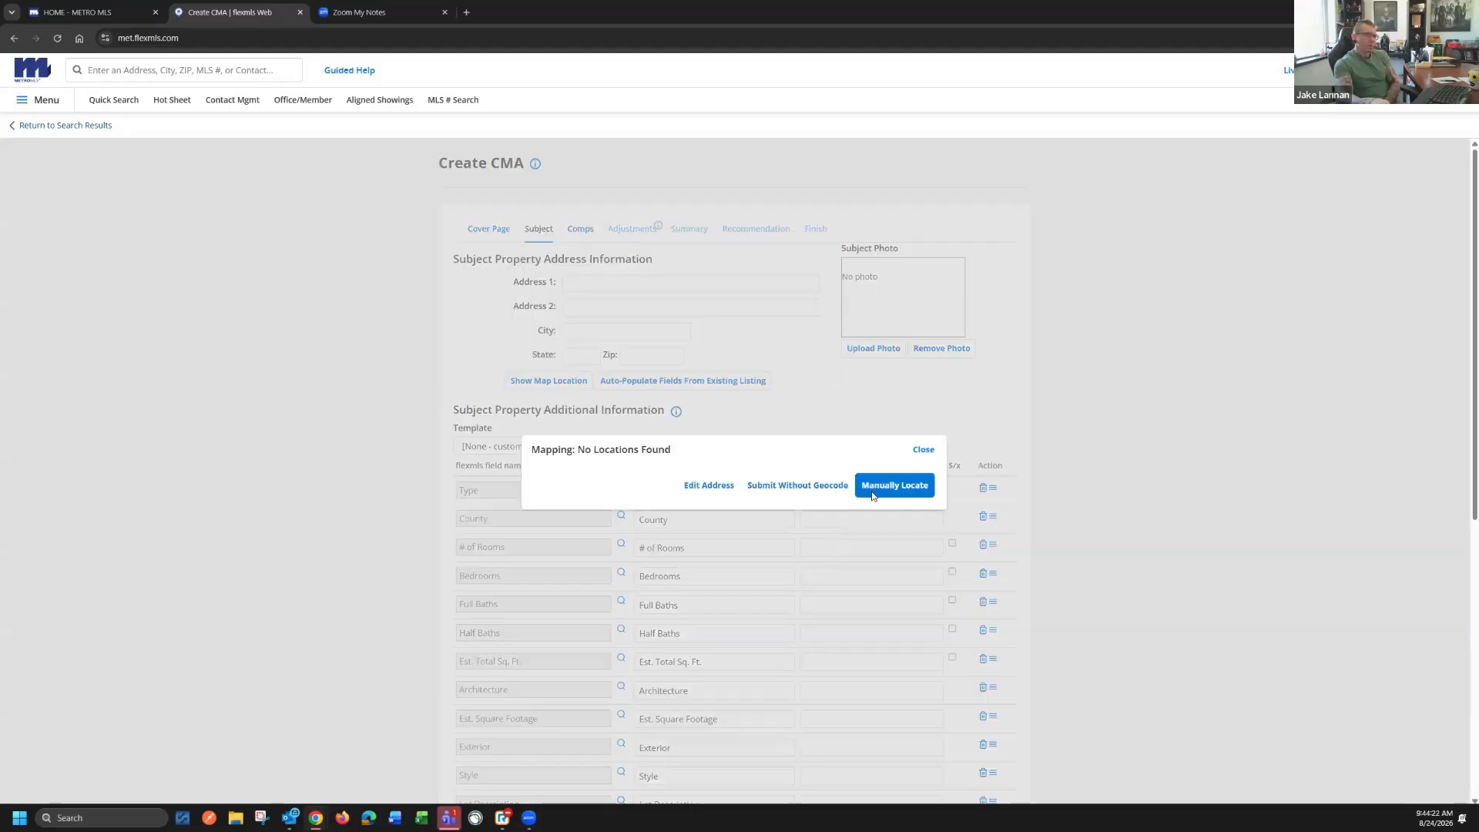
{"action": "left_click", "coordinate": [787, 486]}
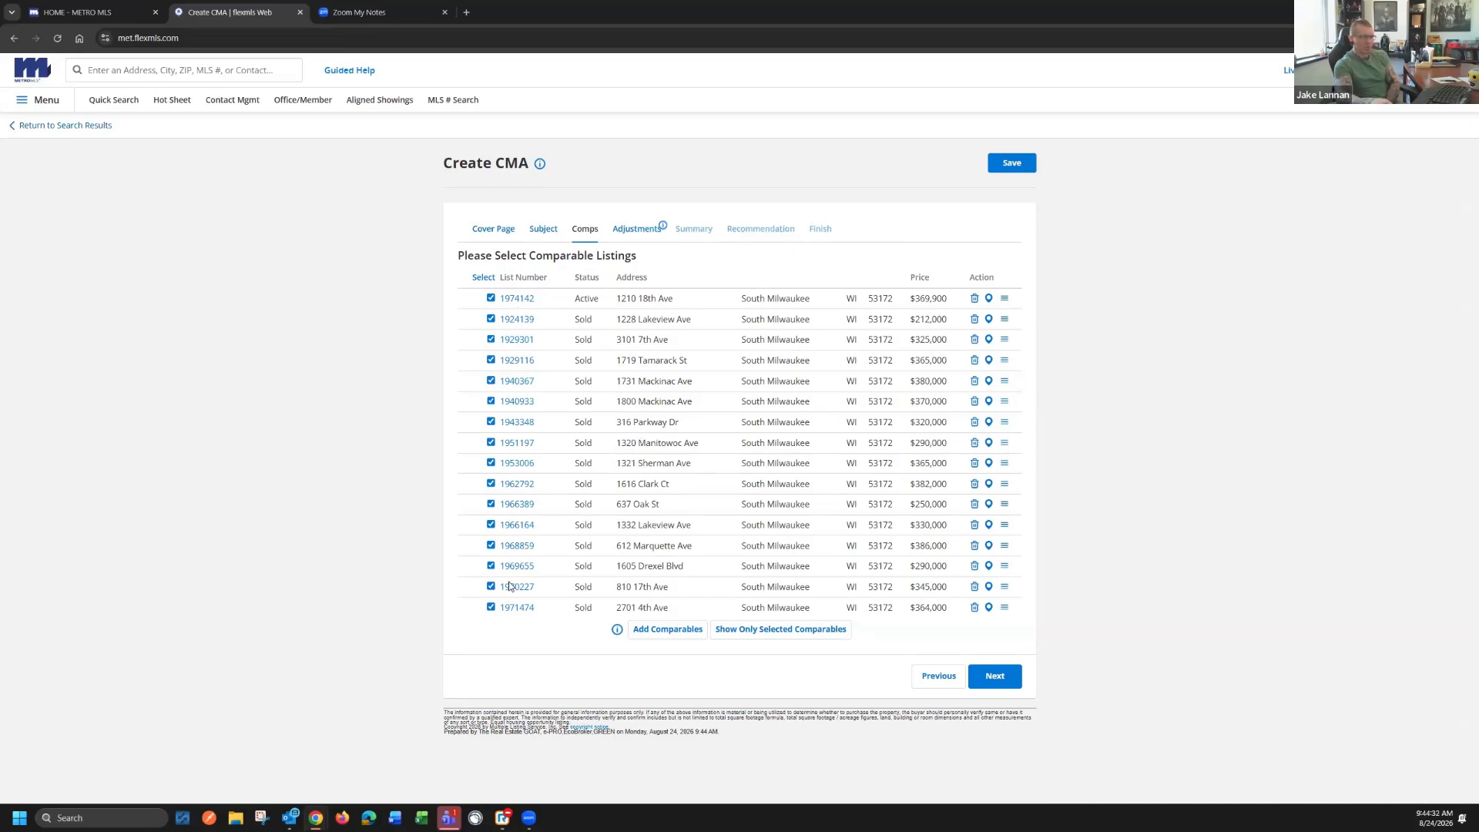
Go through the CMA's adjustments, price summary and listing price recommendation, and continue to the final display options
{"action": "left_click", "coordinate": [640, 231]}
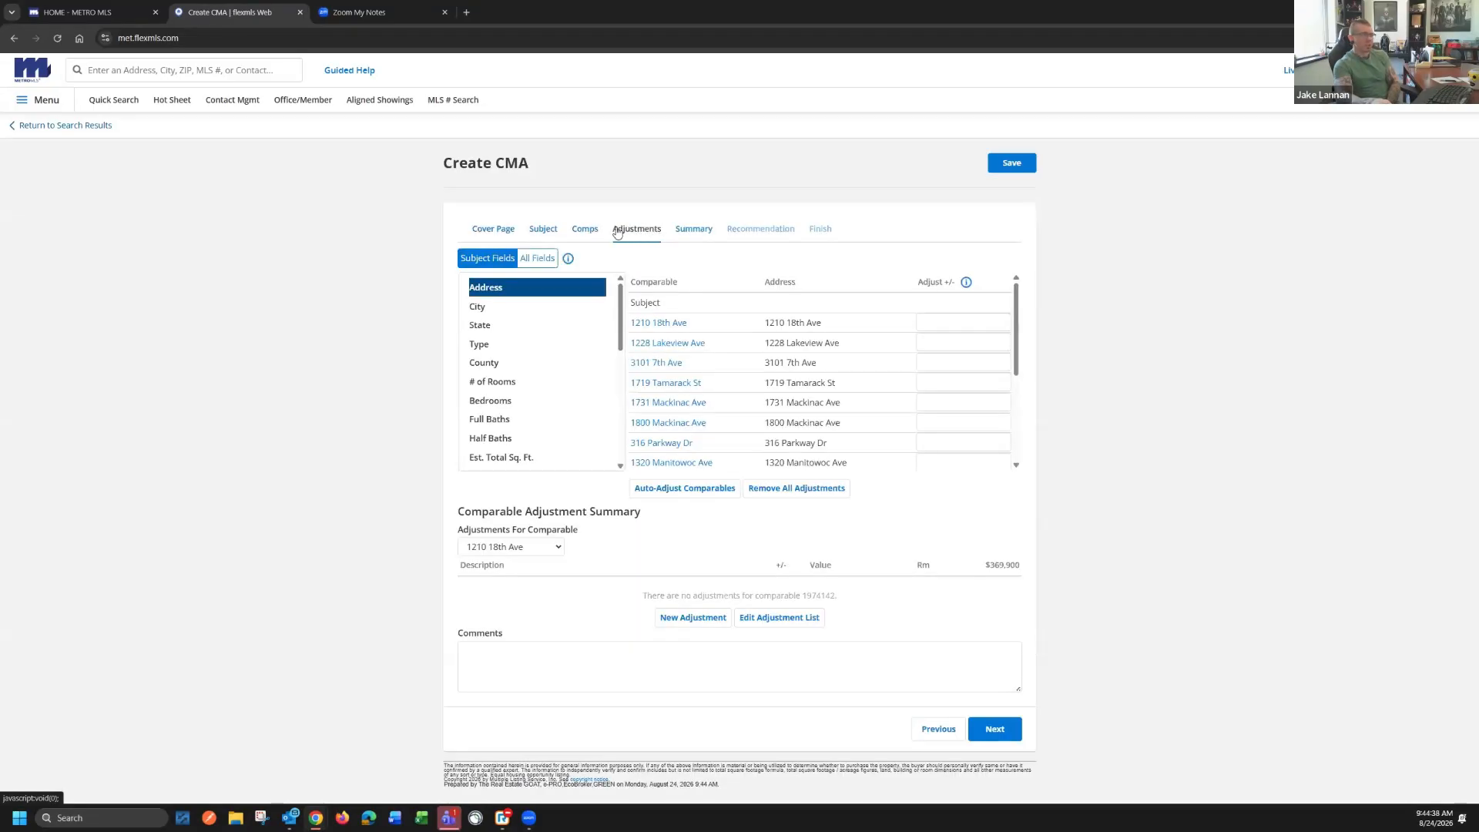
{"action": "left_click", "coordinate": [704, 233]}
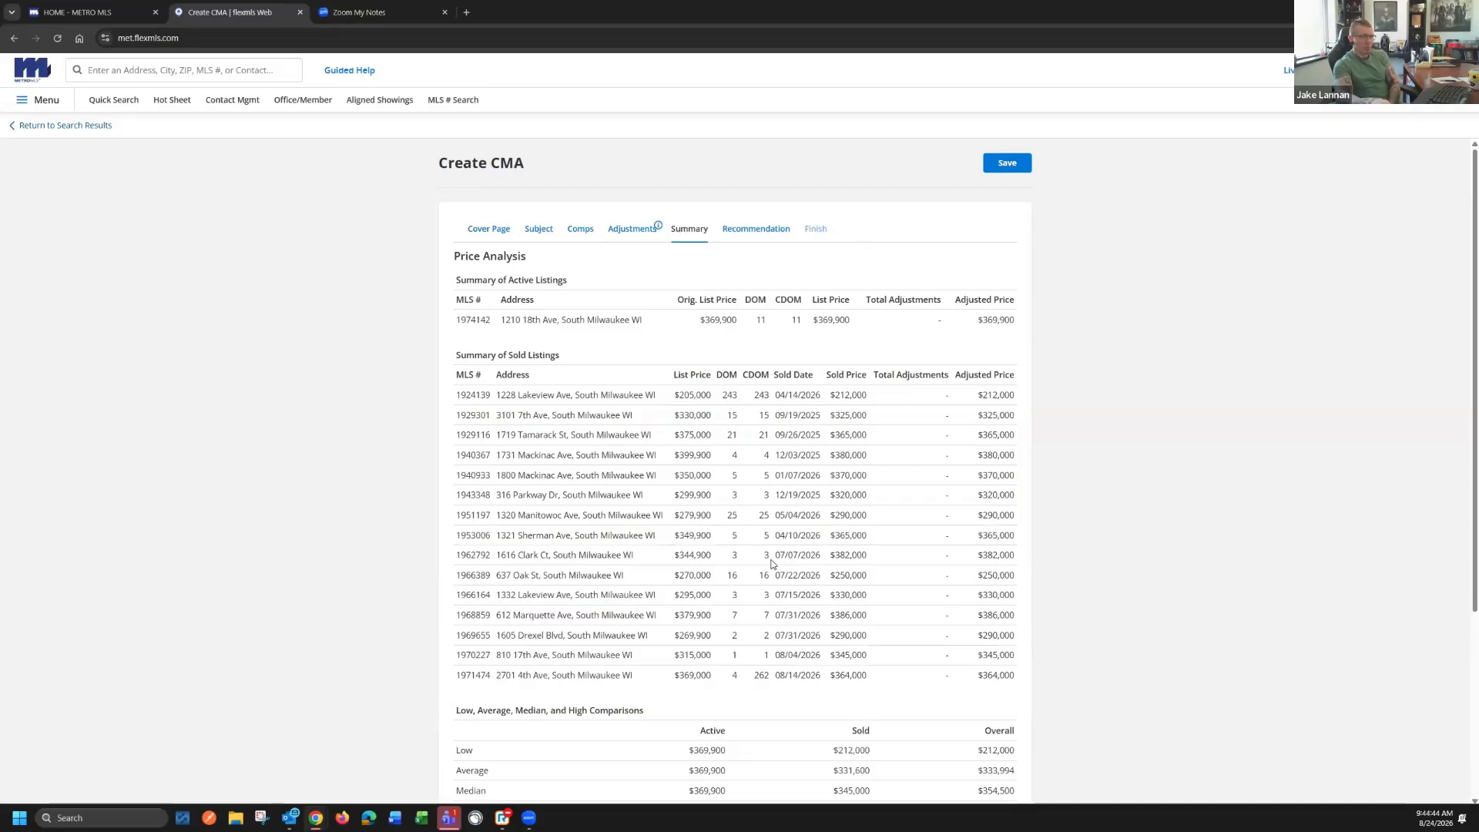
{"action": "scroll", "coordinate": [565, 547], "scroll_direction": "down", "scroll_amount": 3}
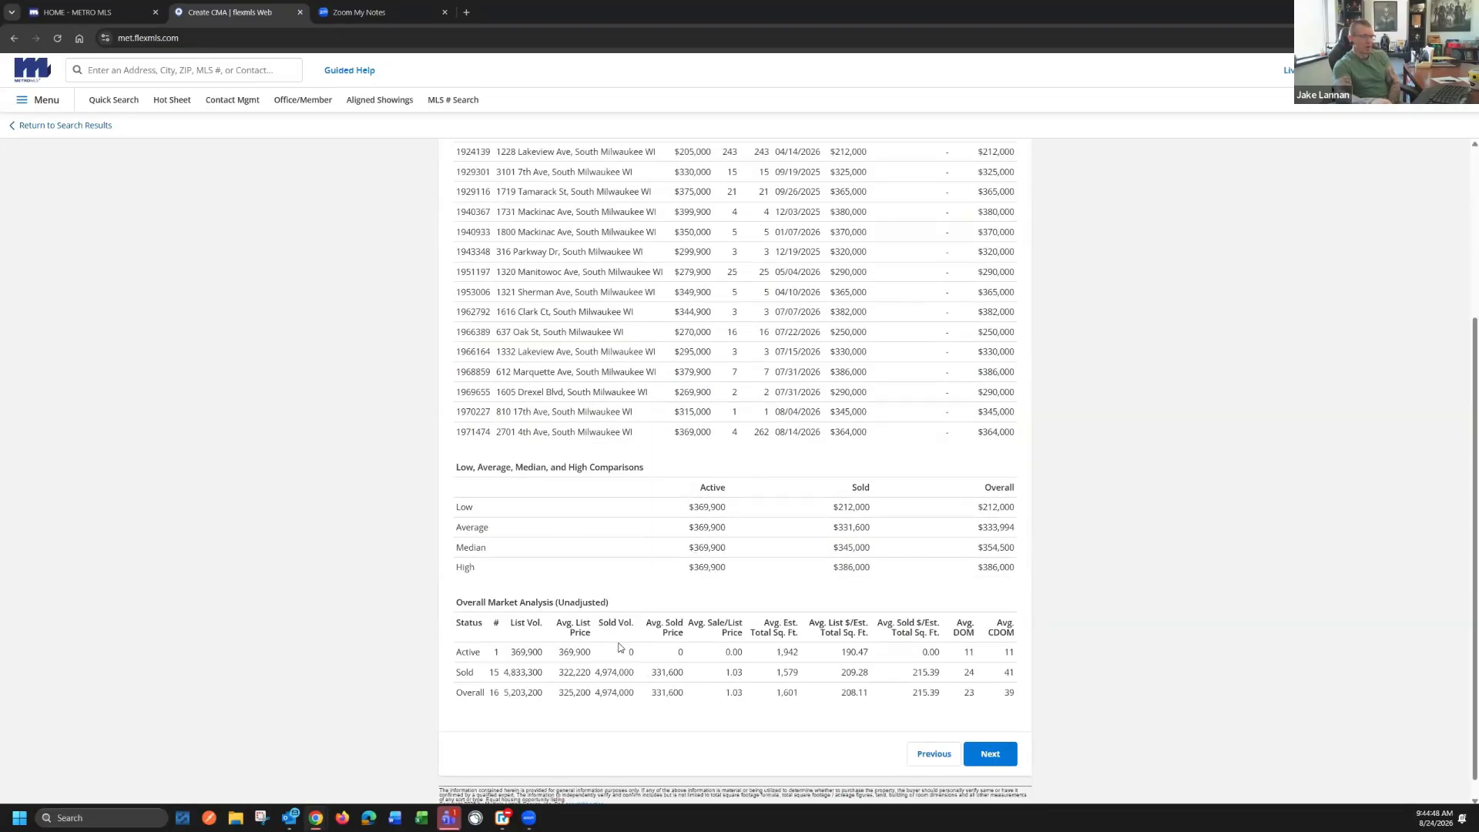
{"action": "scroll", "coordinate": [616, 648], "scroll_direction": "up", "scroll_amount": 3}
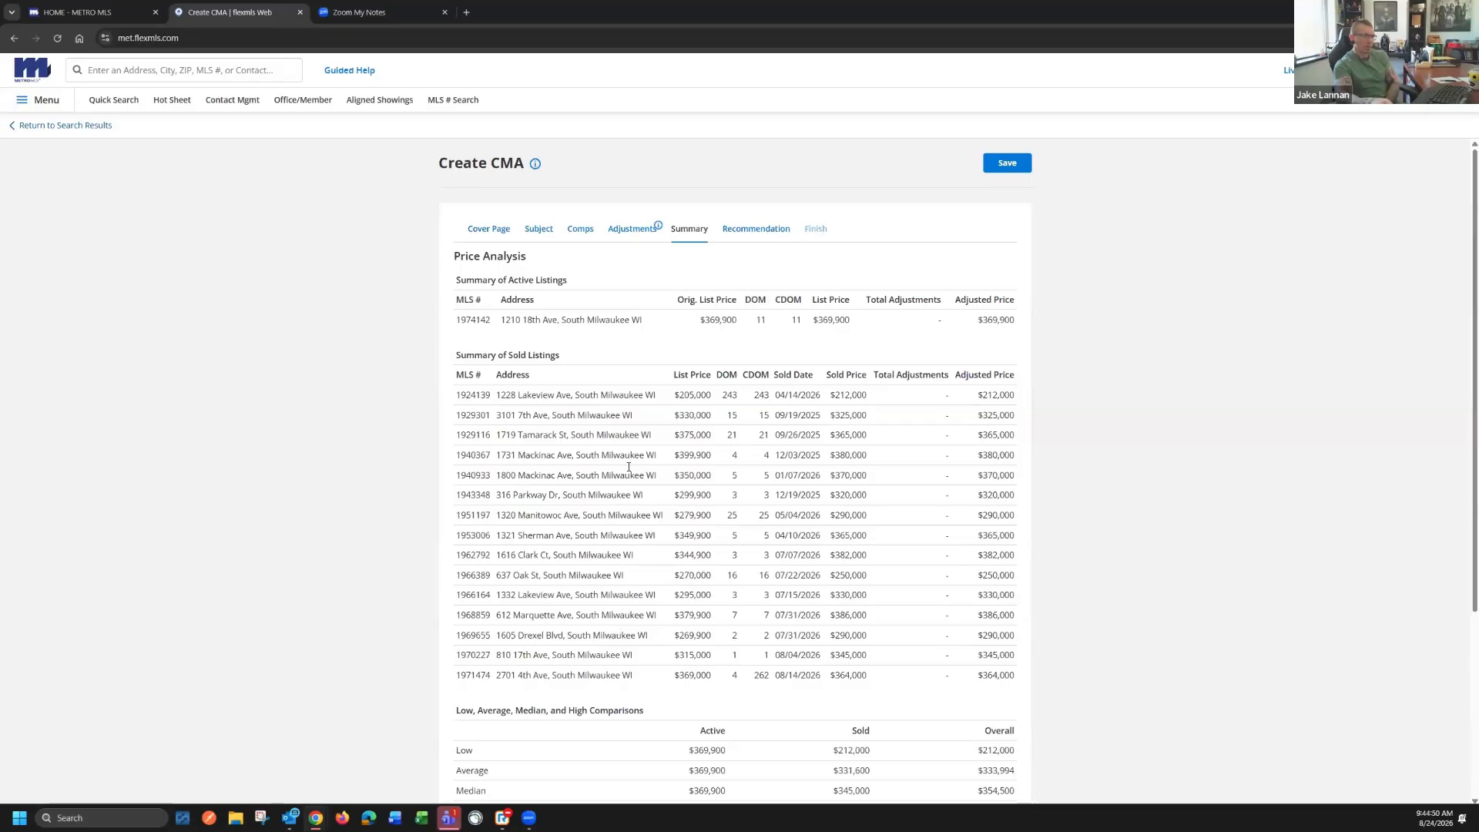
{"action": "left_click", "coordinate": [755, 229]}
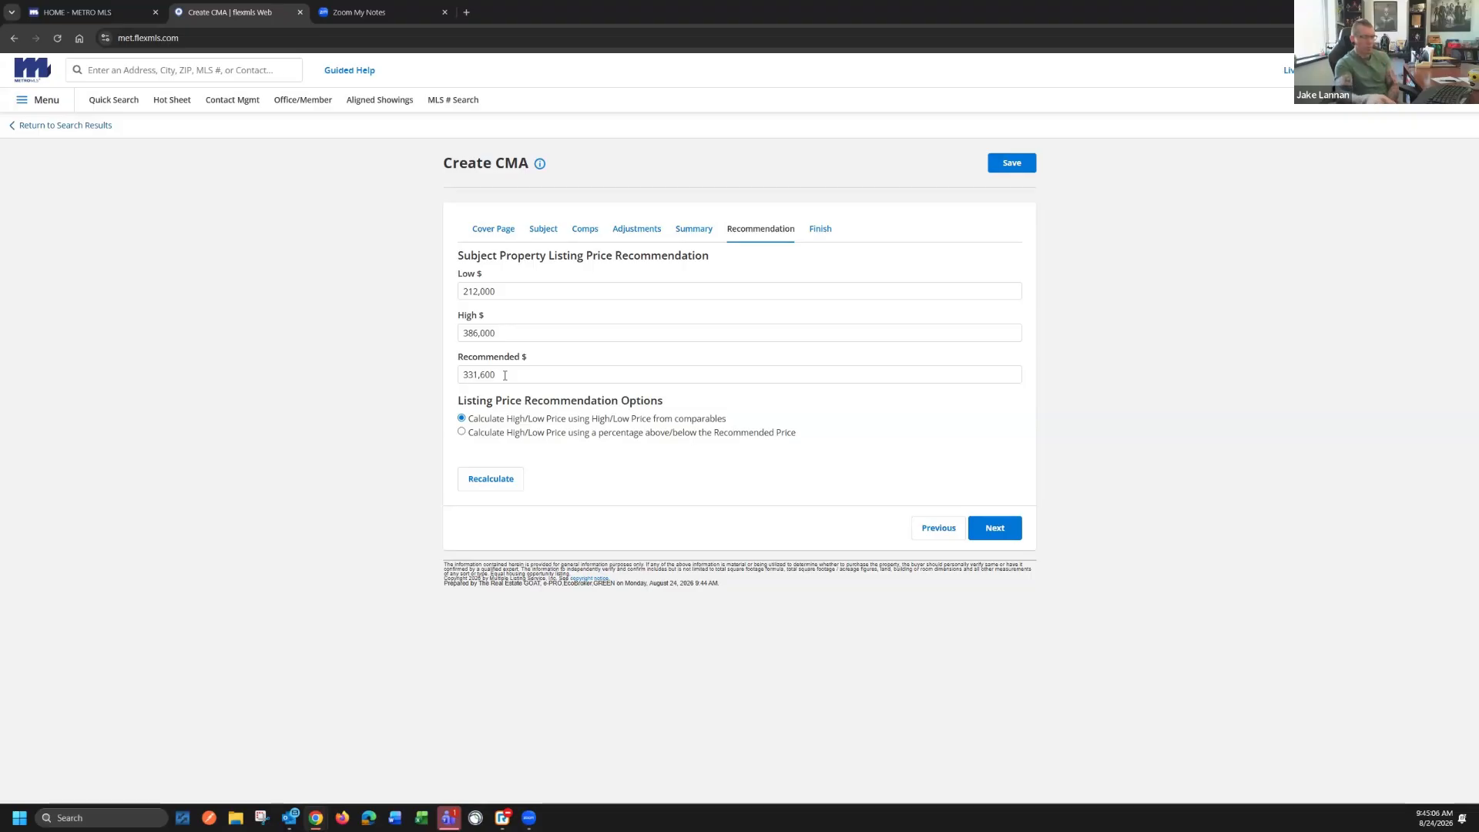
{"action": "left_click", "coordinate": [817, 232]}
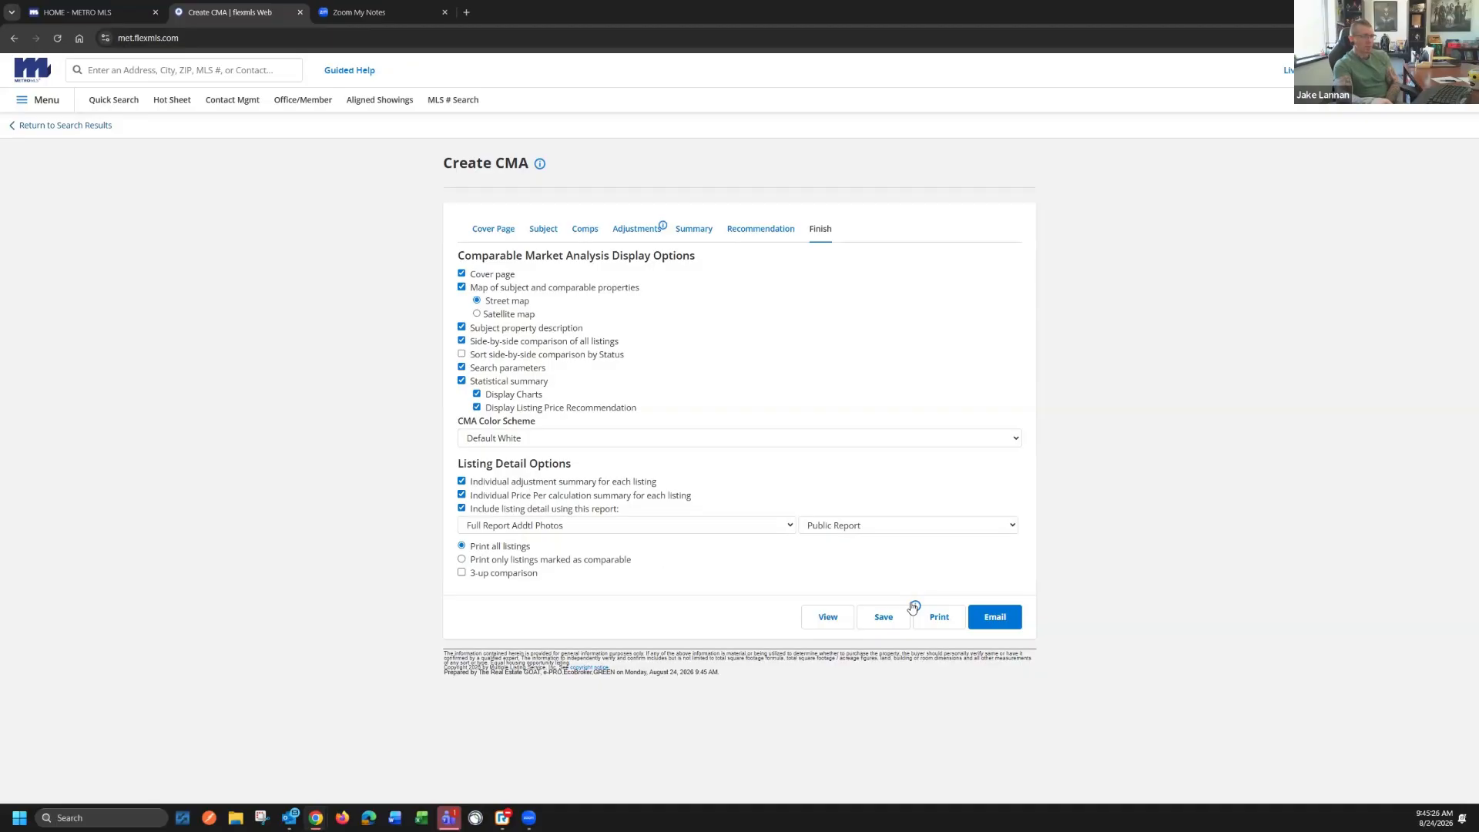
View the CMA report and examine its property map, subject section and side-by-side comparable properties
{"action": "left_click", "coordinate": [828, 617]}
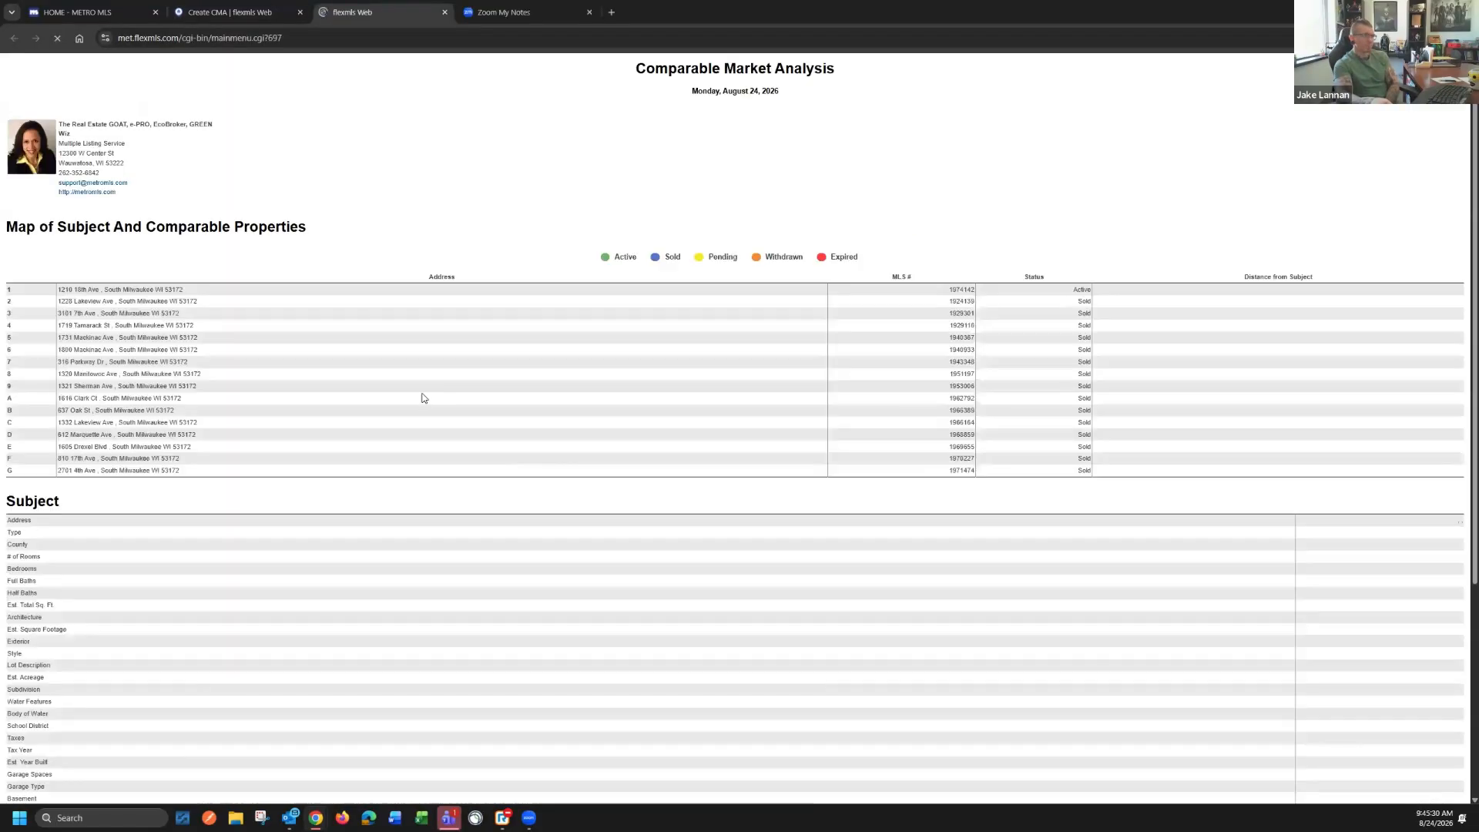
{"action": "scroll", "coordinate": [329, 420], "scroll_direction": "down", "scroll_amount": 5}
{"action": "scroll", "coordinate": [330, 426], "scroll_direction": "down", "scroll_amount": 2}
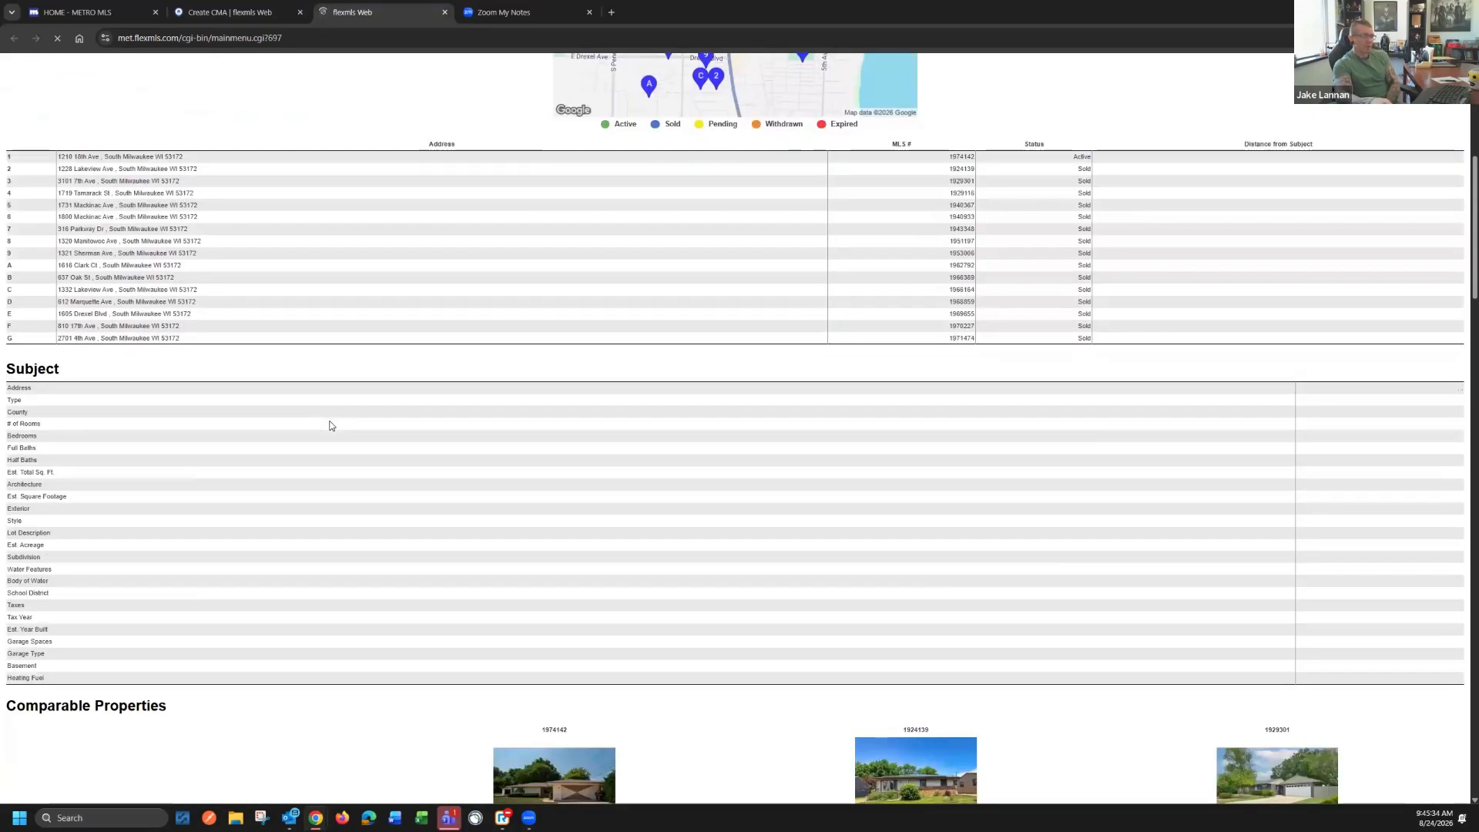
{"action": "scroll", "coordinate": [417, 429], "scroll_direction": "down", "scroll_amount": 3}
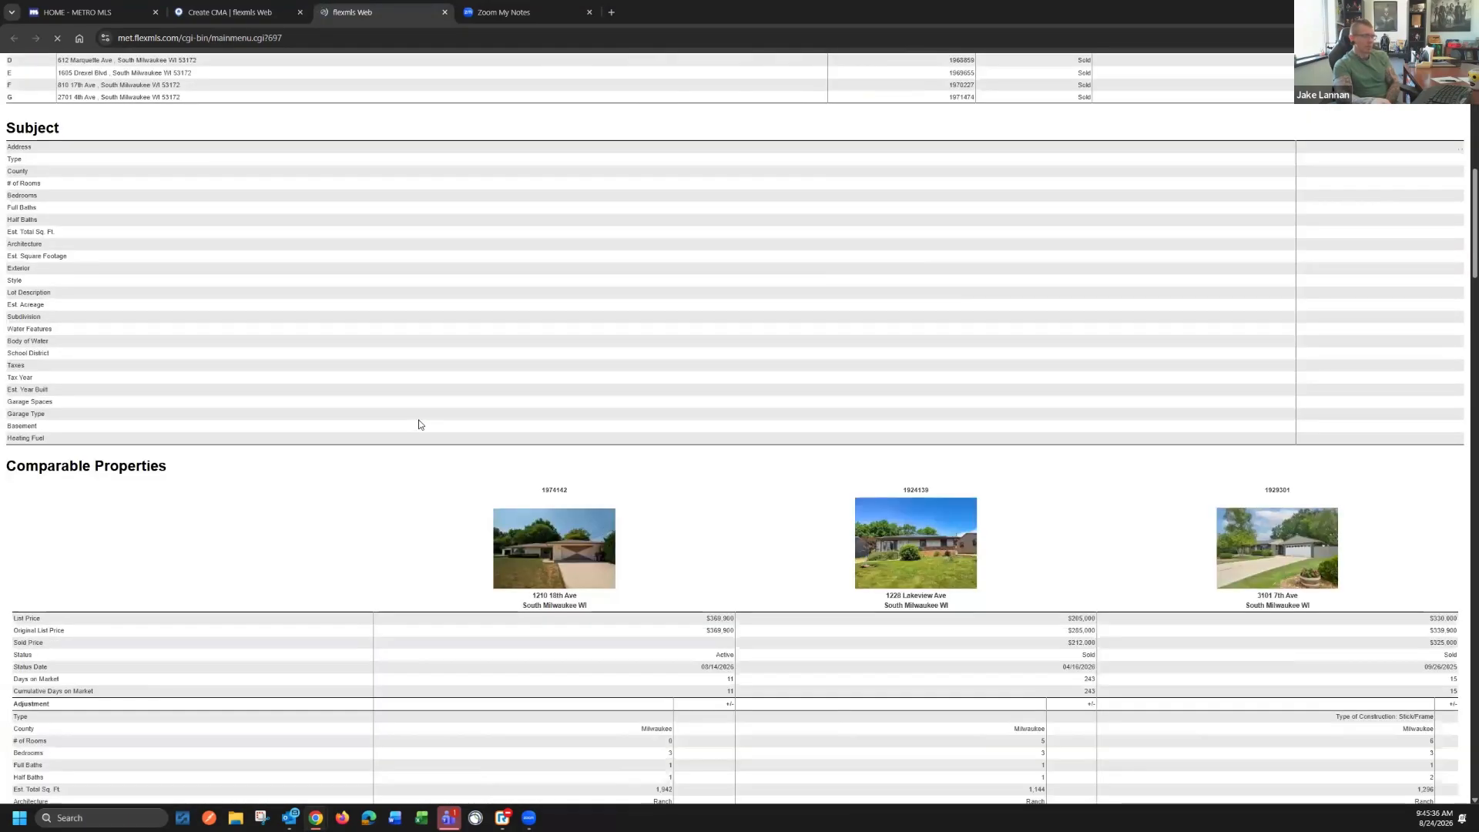
{"action": "scroll", "coordinate": [415, 425], "scroll_direction": "down", "scroll_amount": 3}
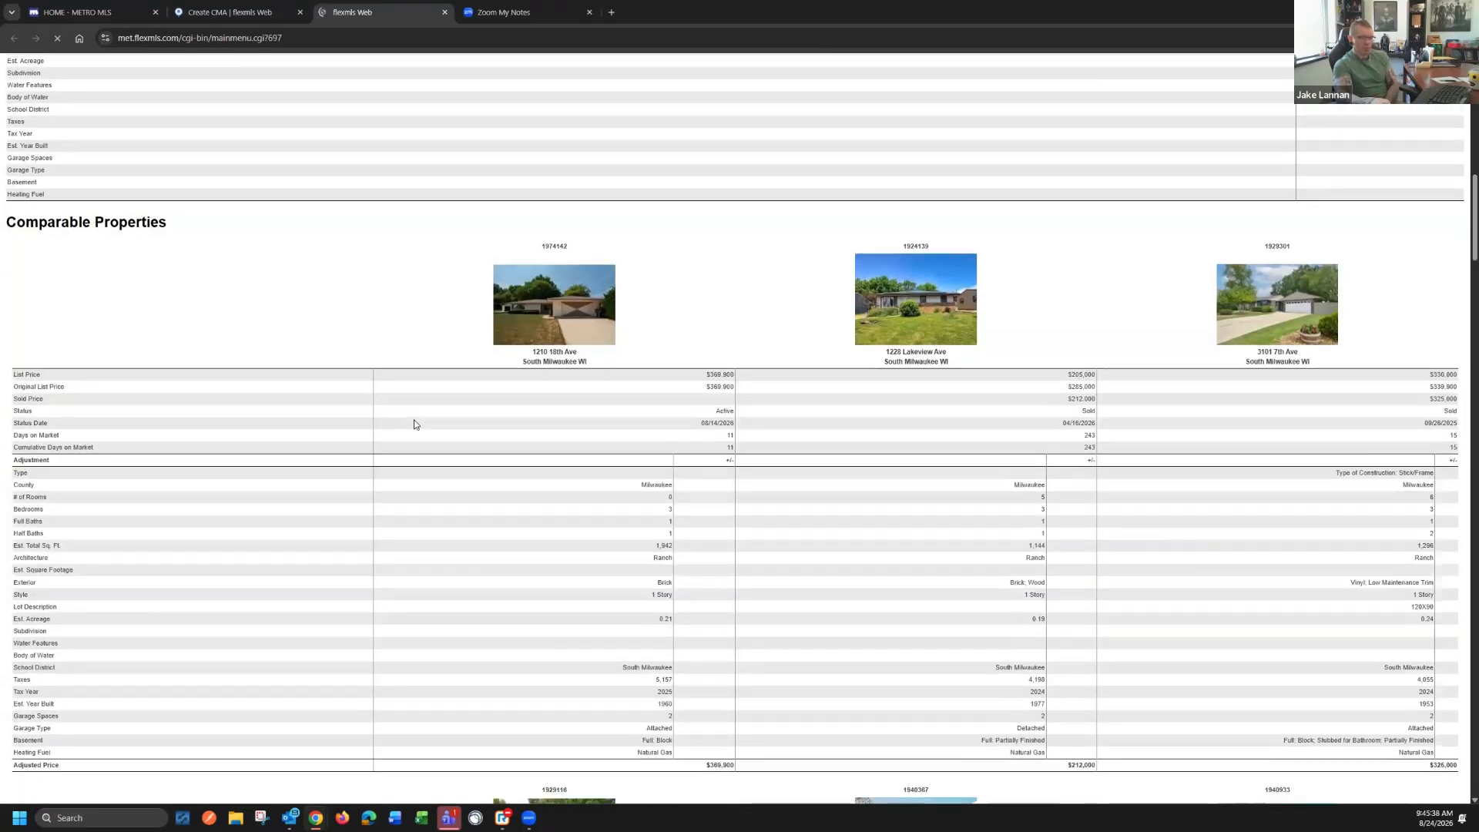
{"action": "scroll", "coordinate": [415, 425], "scroll_direction": "down", "scroll_amount": 3}
{"action": "scroll", "coordinate": [389, 432], "scroll_direction": "down", "scroll_amount": 4}
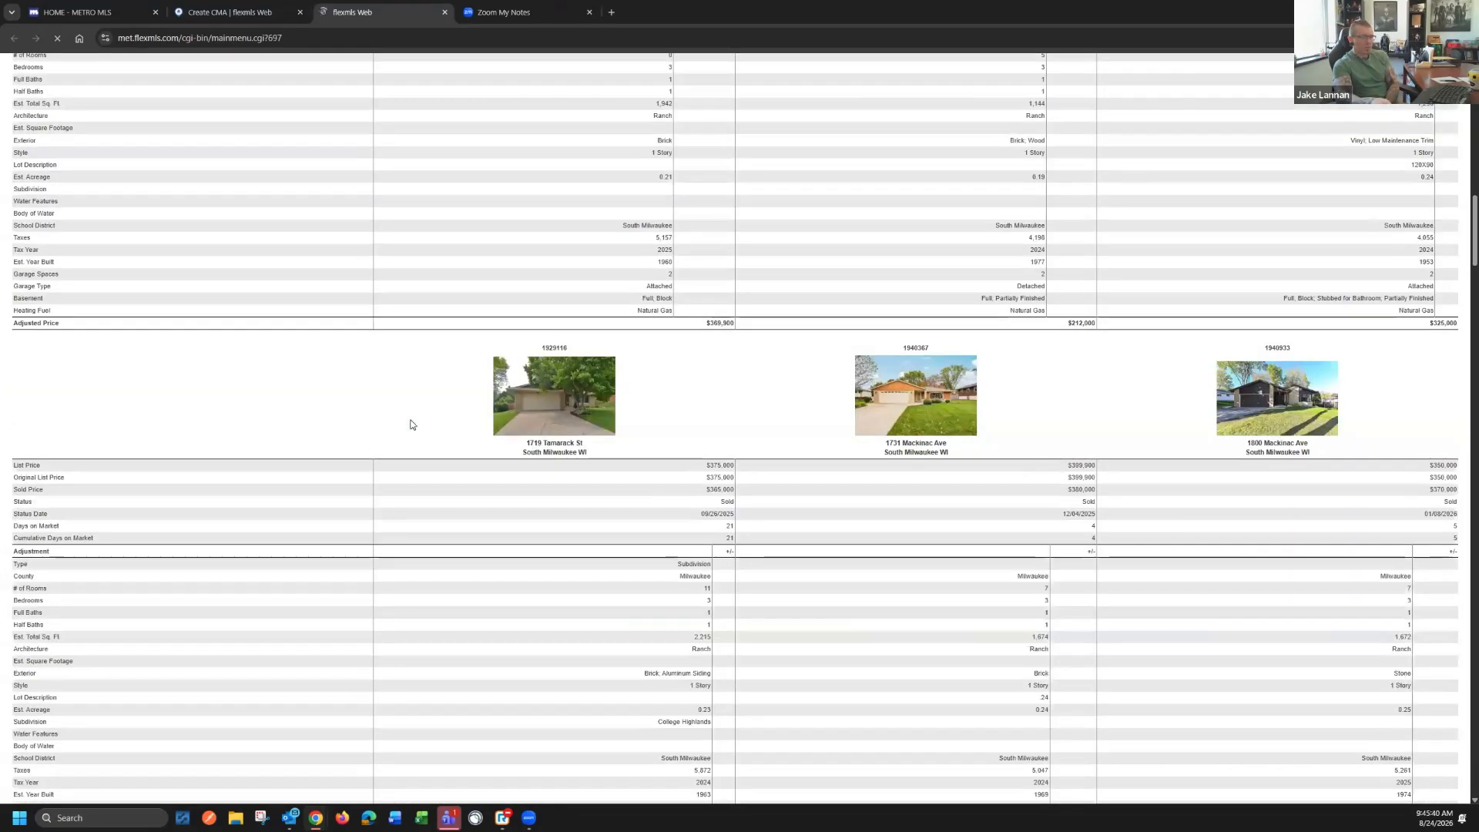
{"action": "scroll", "coordinate": [381, 423], "scroll_direction": "down", "scroll_amount": 4}
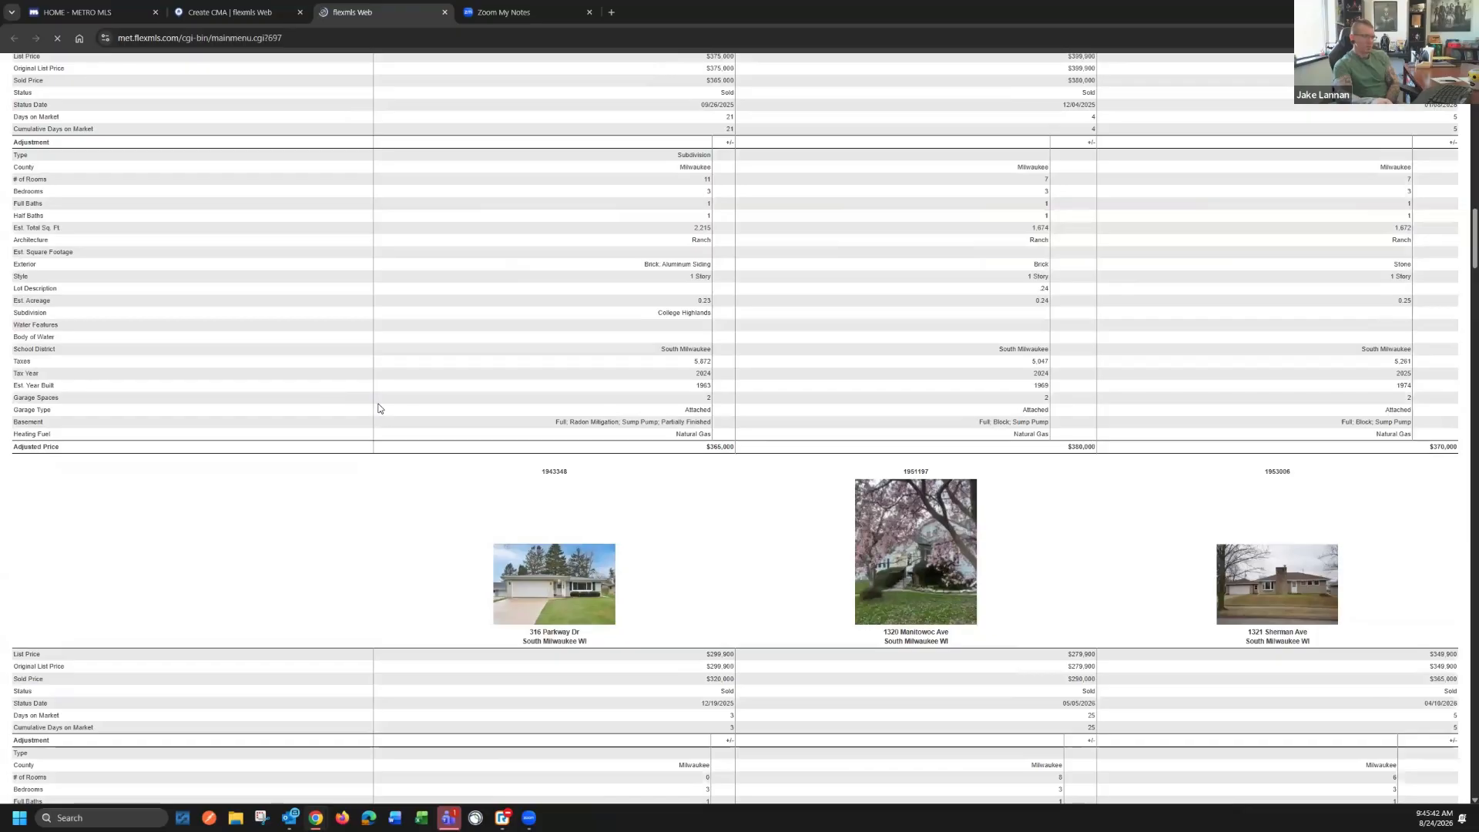
{"action": "scroll", "coordinate": [401, 416], "scroll_direction": "down", "scroll_amount": 5}
{"action": "scroll", "coordinate": [404, 392], "scroll_direction": "down", "scroll_amount": 4}
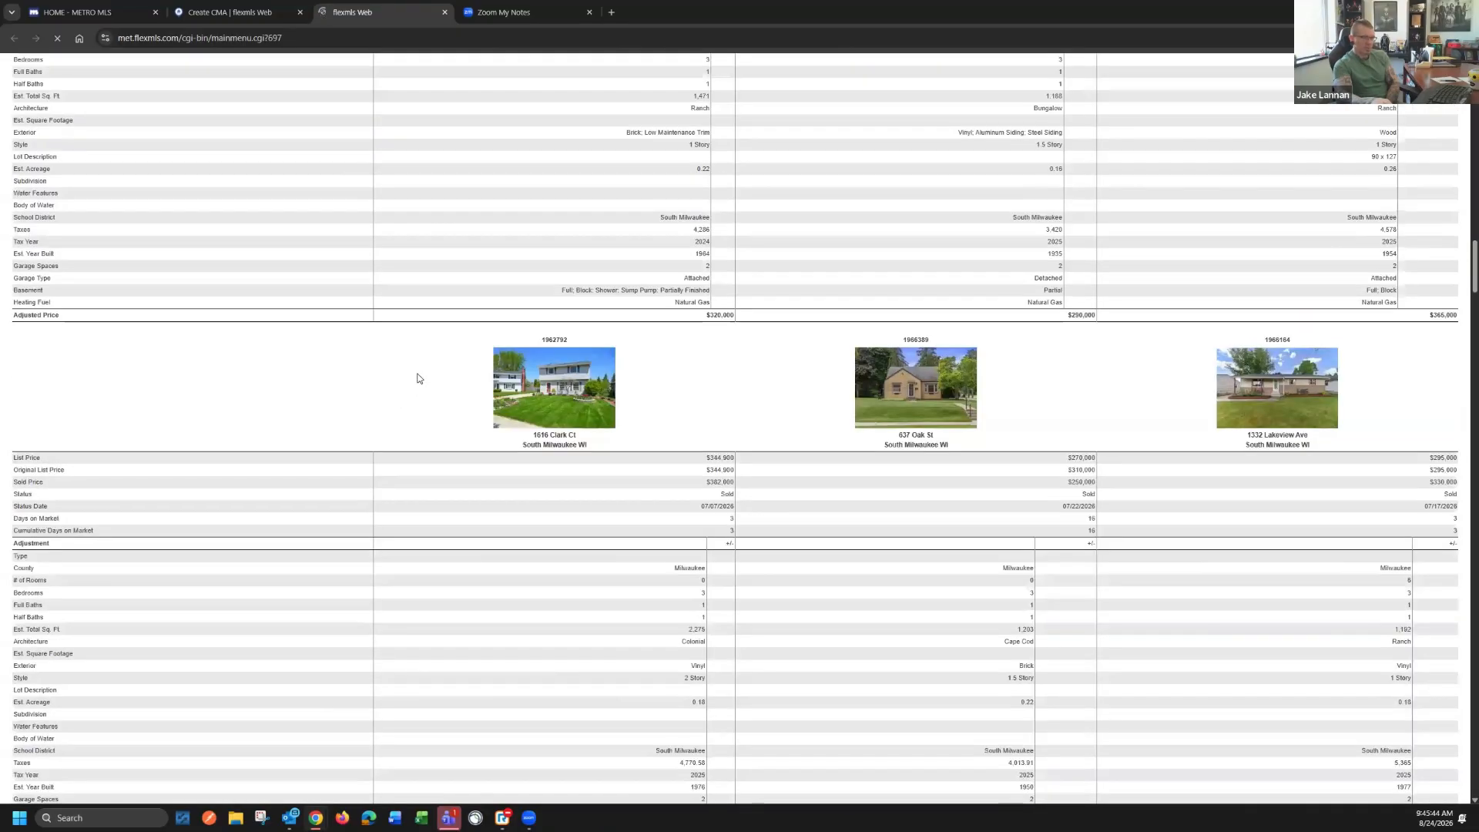
Examine the report's price analysis charts, listing summaries, price recommendation and individual listing details, and close the report
{"action": "scroll", "coordinate": [420, 379], "scroll_direction": "down", "scroll_amount": 5}
{"action": "scroll", "coordinate": [425, 374], "scroll_direction": "down", "scroll_amount": 10}
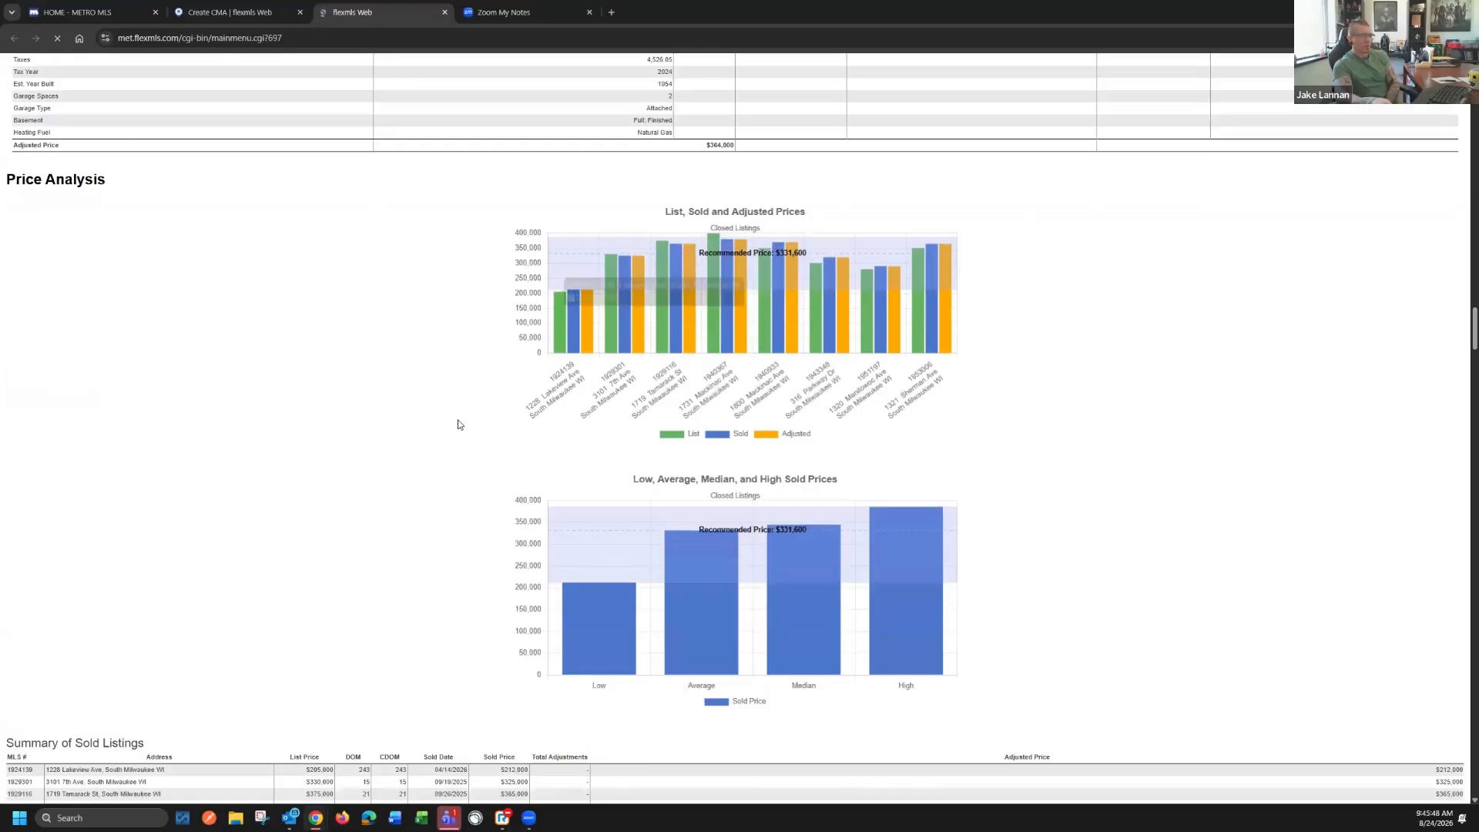
{"action": "scroll", "coordinate": [289, 501], "scroll_direction": "down", "scroll_amount": 3}
{"action": "scroll", "coordinate": [309, 470], "scroll_direction": "down", "scroll_amount": 4}
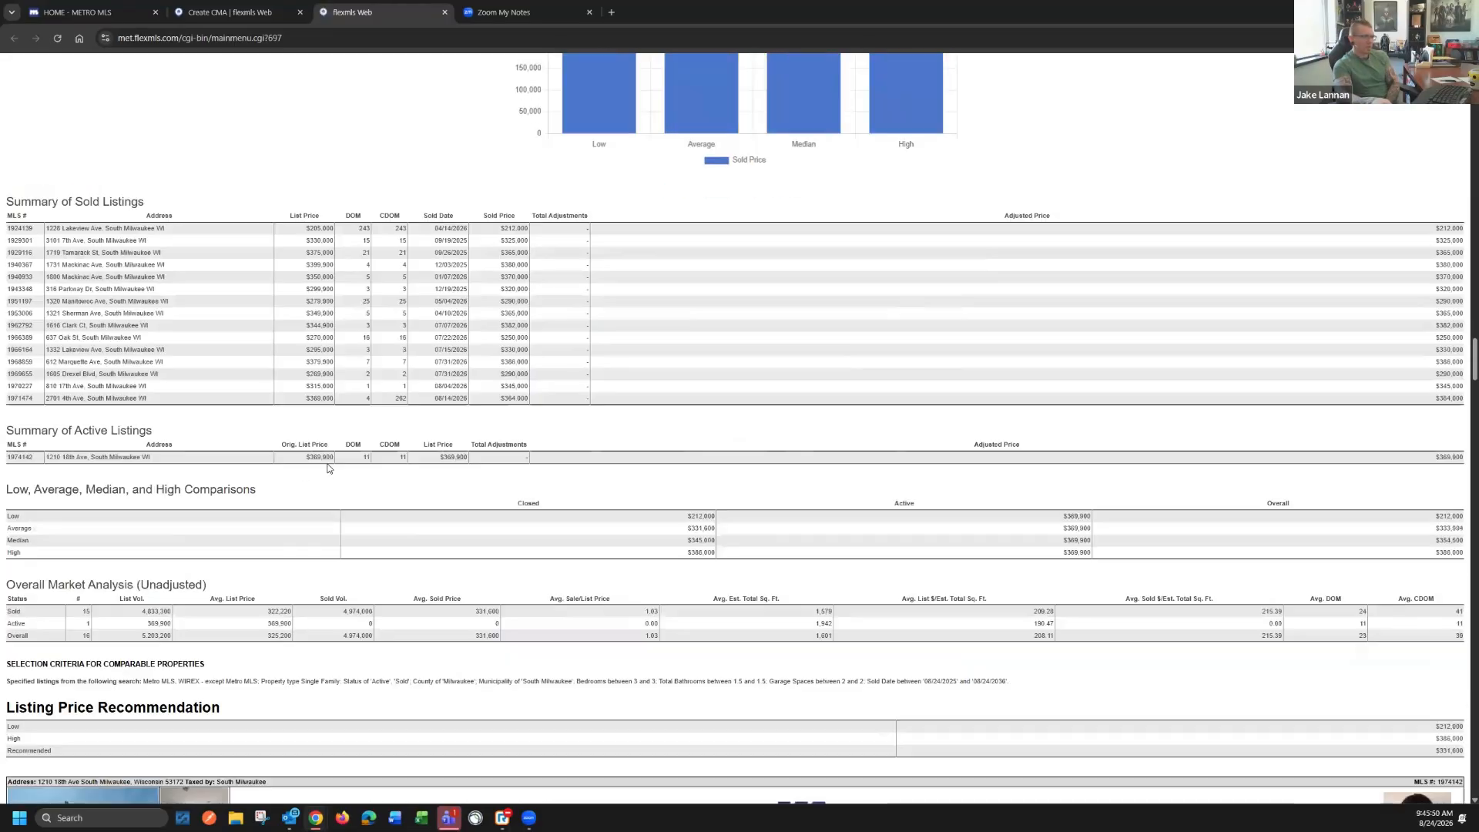
{"action": "scroll", "coordinate": [339, 464], "scroll_direction": "down", "scroll_amount": 5}
{"action": "scroll", "coordinate": [340, 464], "scroll_direction": "down", "scroll_amount": 5}
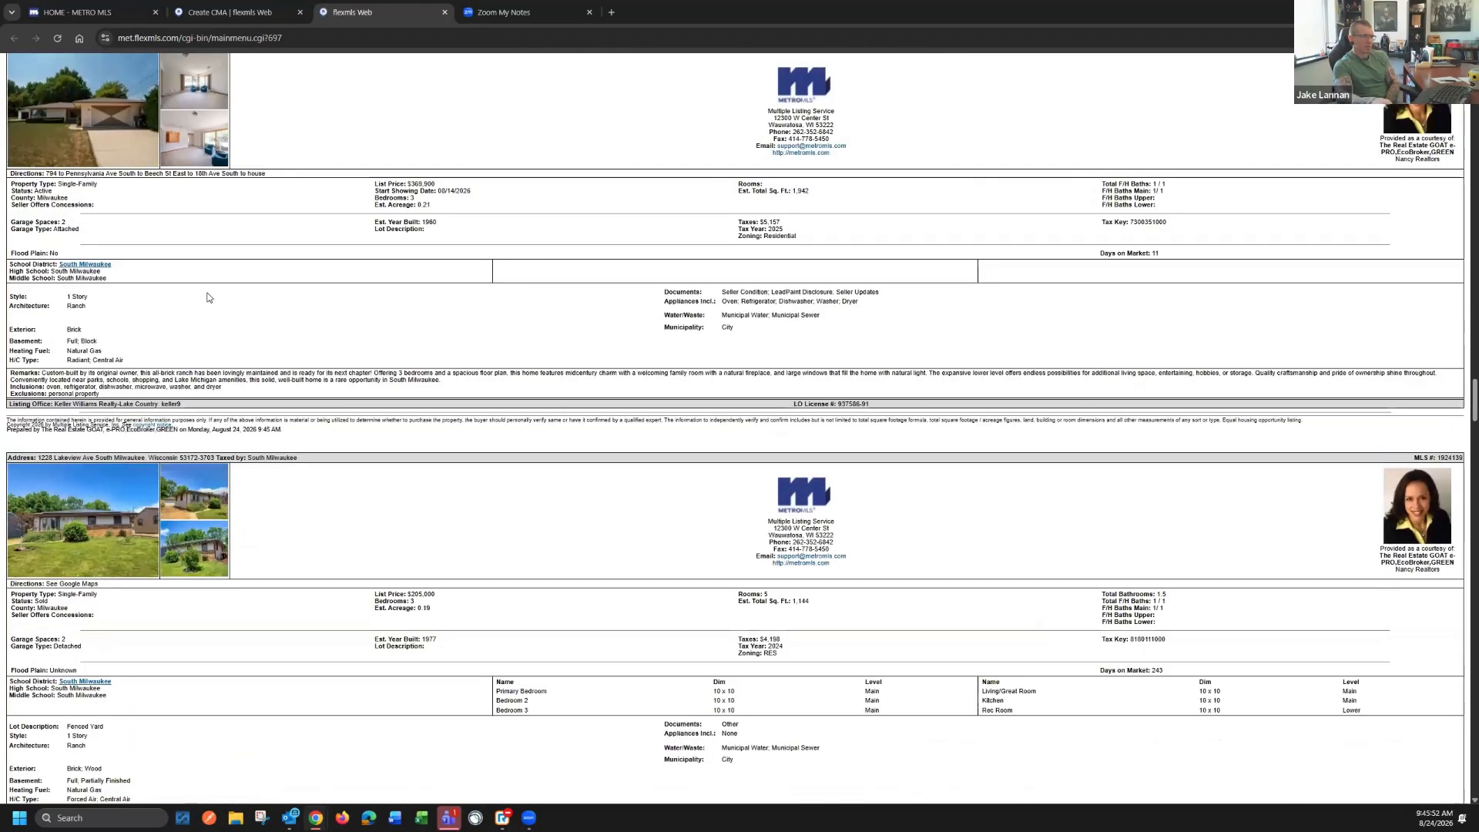
{"action": "scroll", "coordinate": [369, 574], "scroll_direction": "down", "scroll_amount": 5}
{"action": "scroll", "coordinate": [370, 562], "scroll_direction": "up", "scroll_amount": 20}
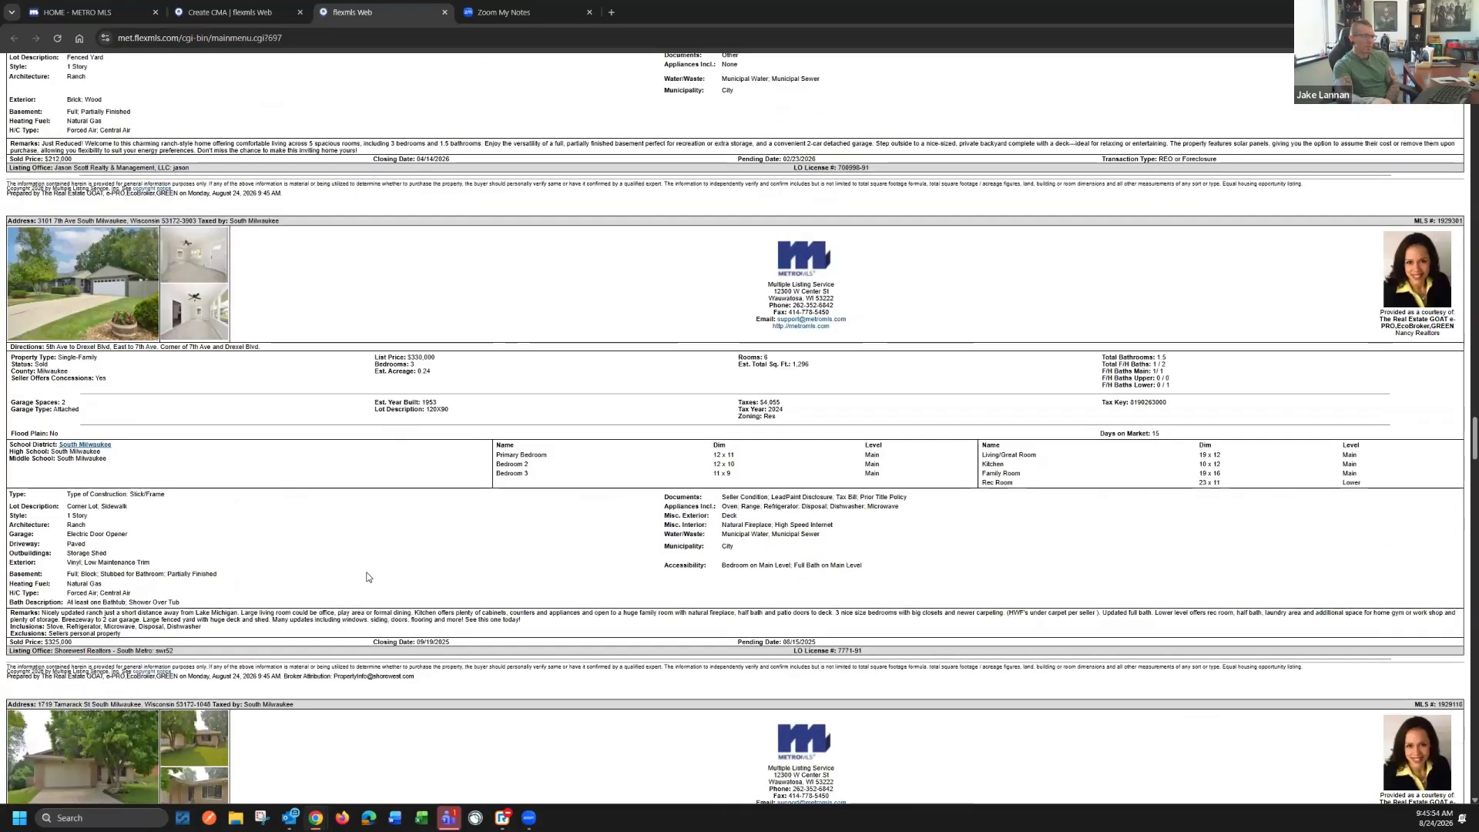
{"action": "scroll", "coordinate": [362, 540], "scroll_direction": "up", "scroll_amount": 15}
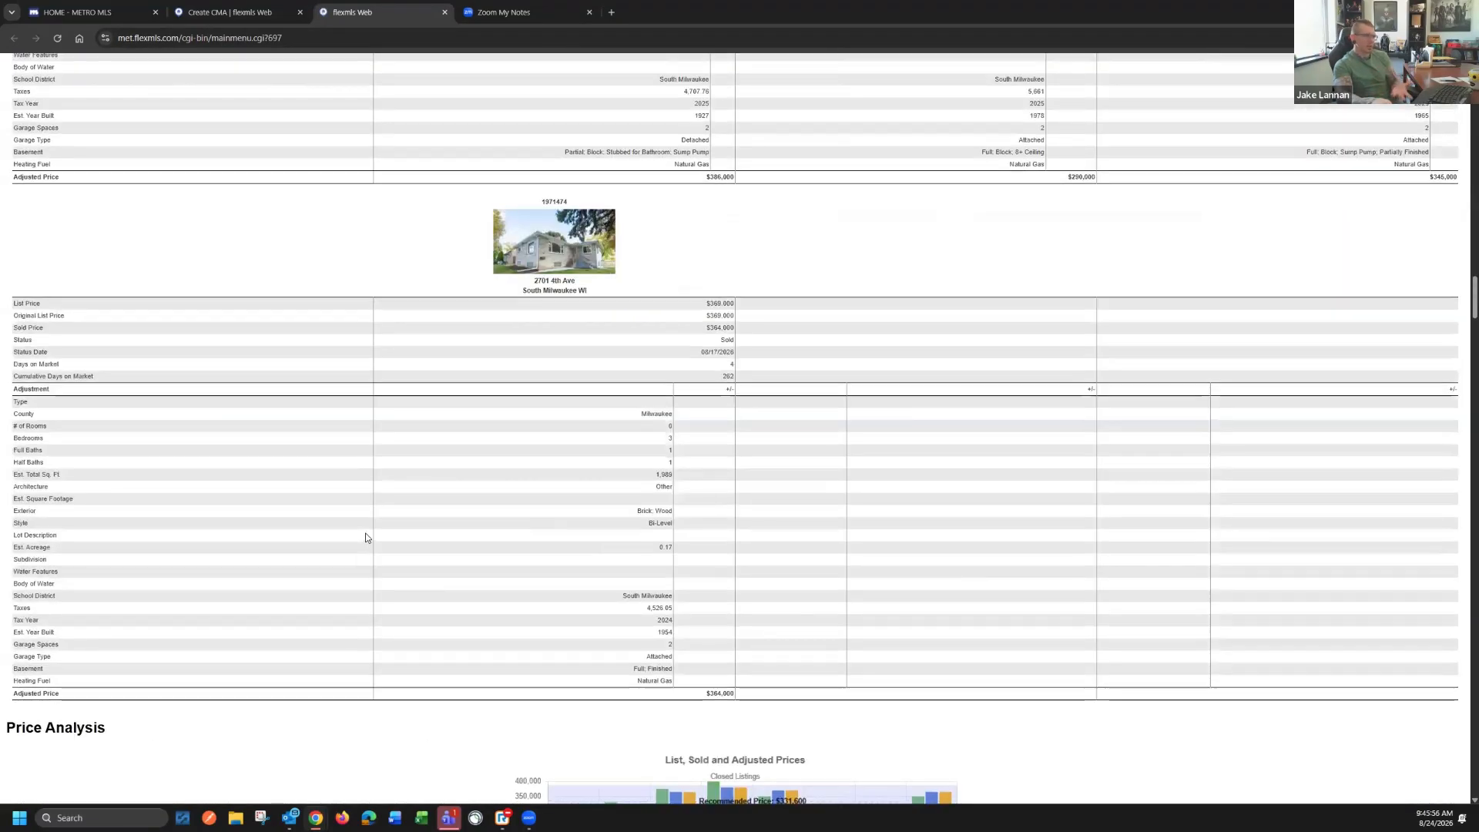
{"action": "scroll", "coordinate": [362, 538], "scroll_direction": "up", "scroll_amount": 15}
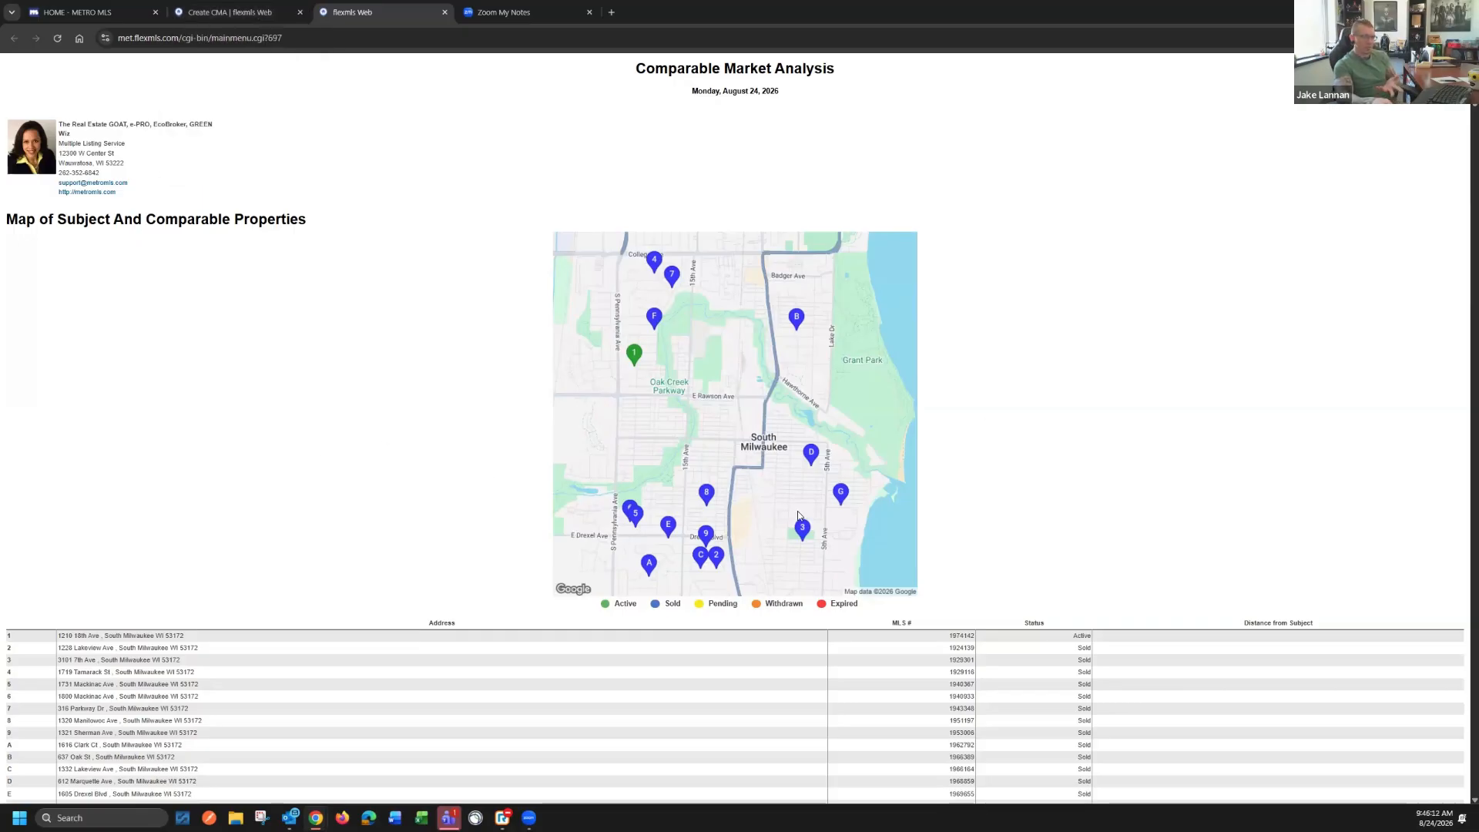
{"action": "left_click", "coordinate": [231, 12]}
{"action": "left_click", "coordinate": [446, 12]}
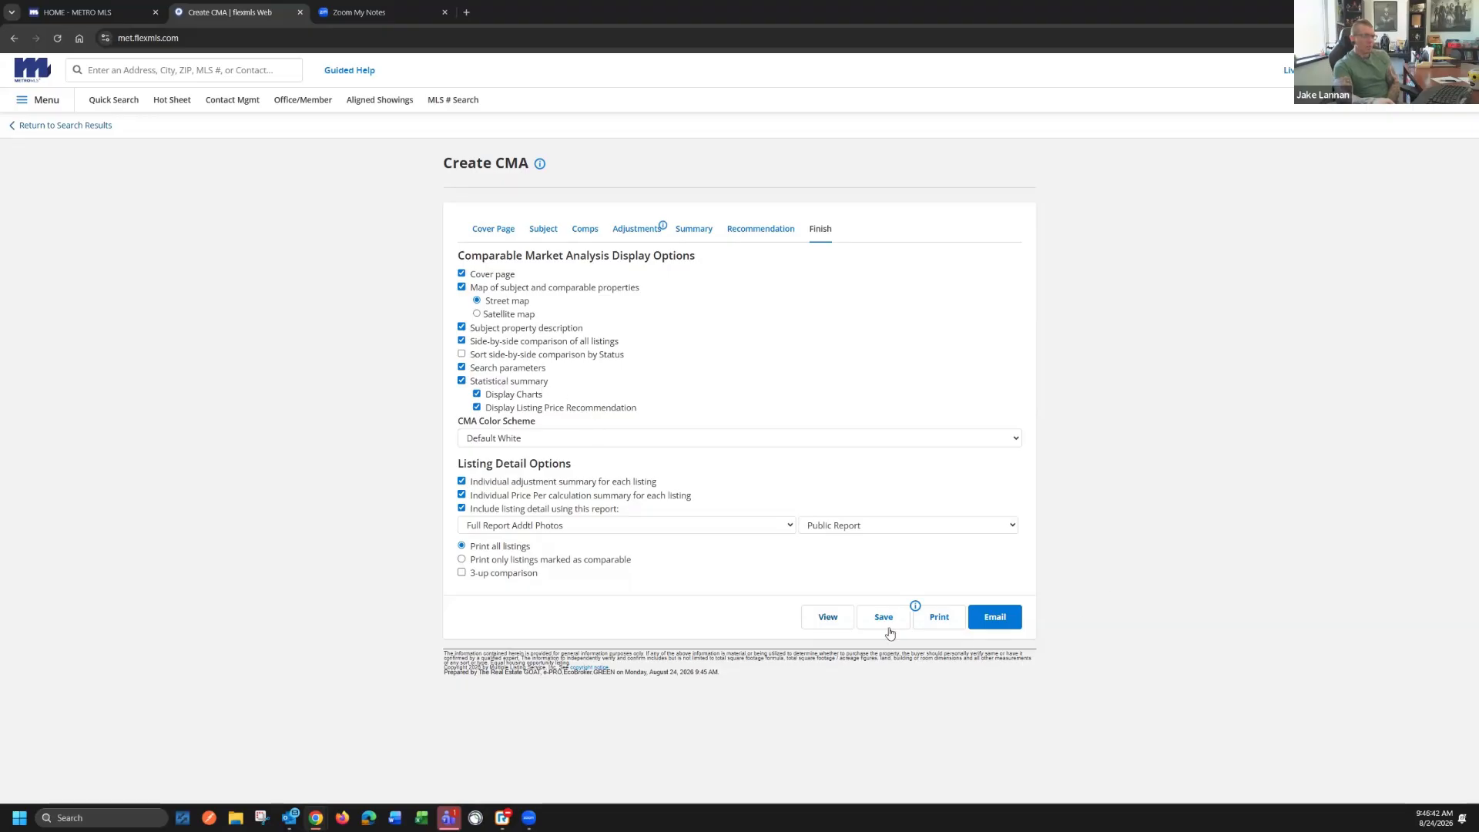
Save the analysis as a new CMA named with the contact's full name followed by "CMA"
{"action": "left_click", "coordinate": [883, 619]}
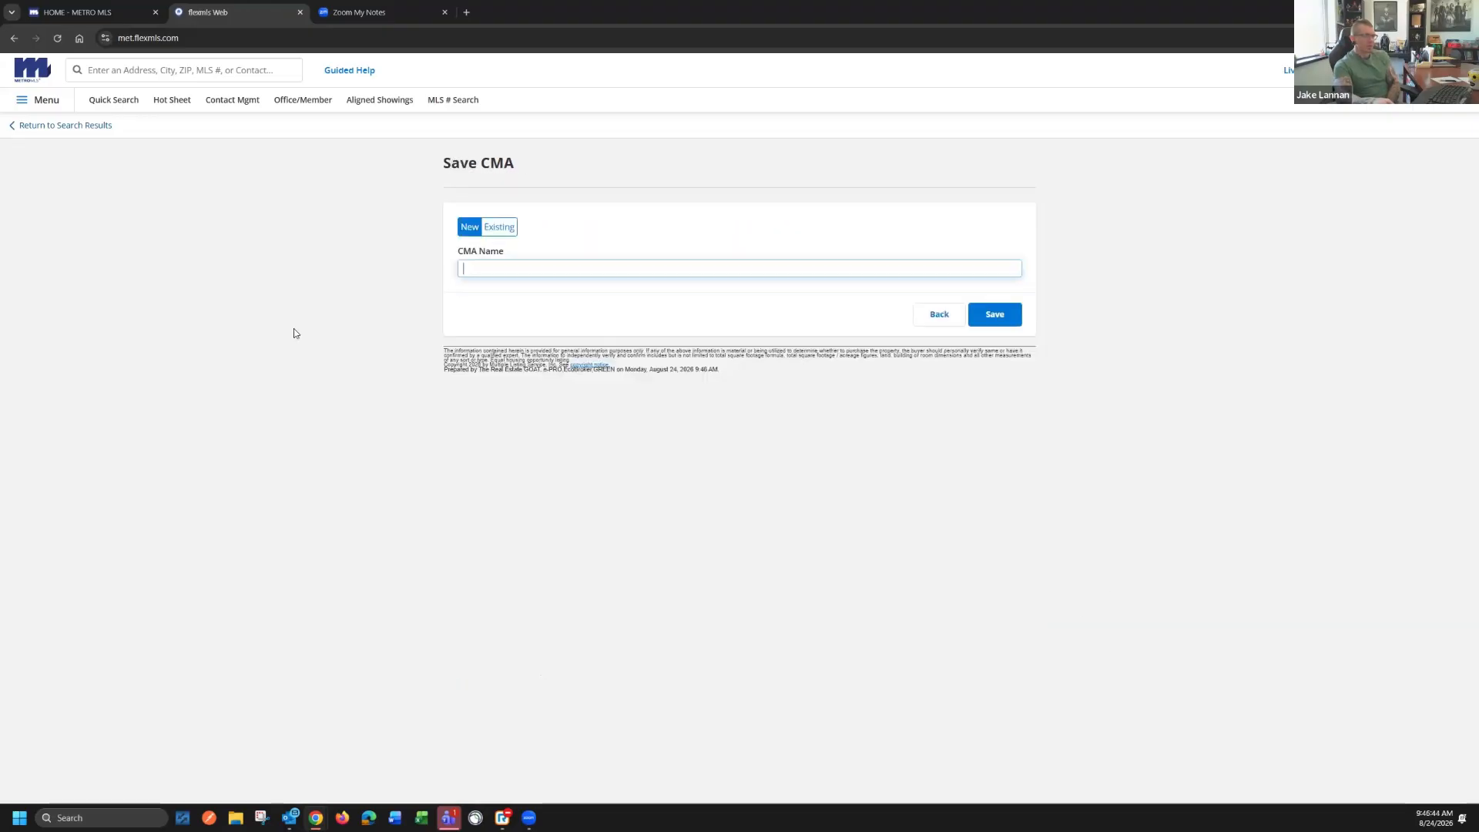
{"action": "type", "text": "J"}
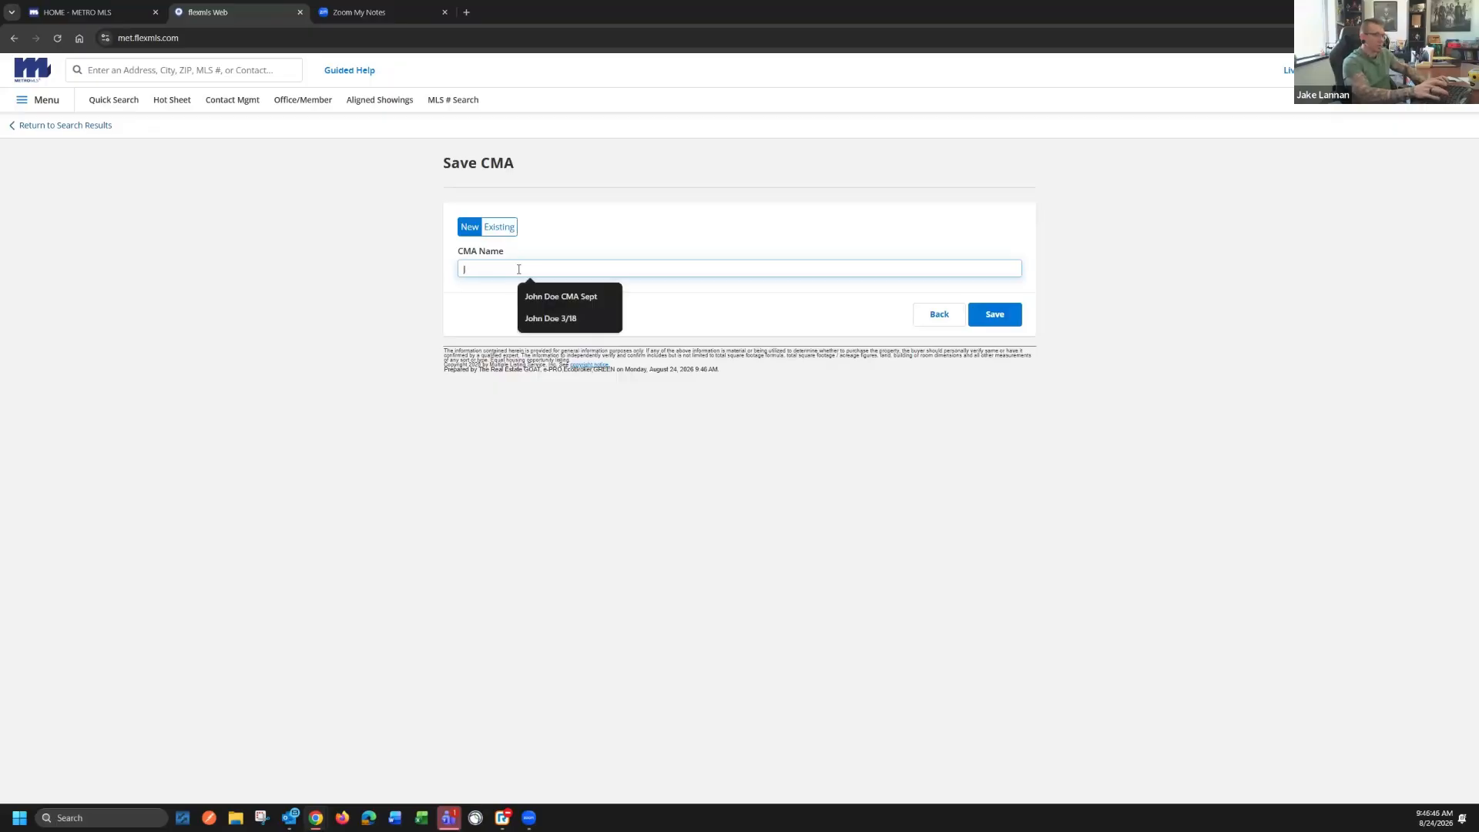
{"action": "type", "text": "ohn Doe CMA"}
{"action": "left_click", "coordinate": [999, 308]}
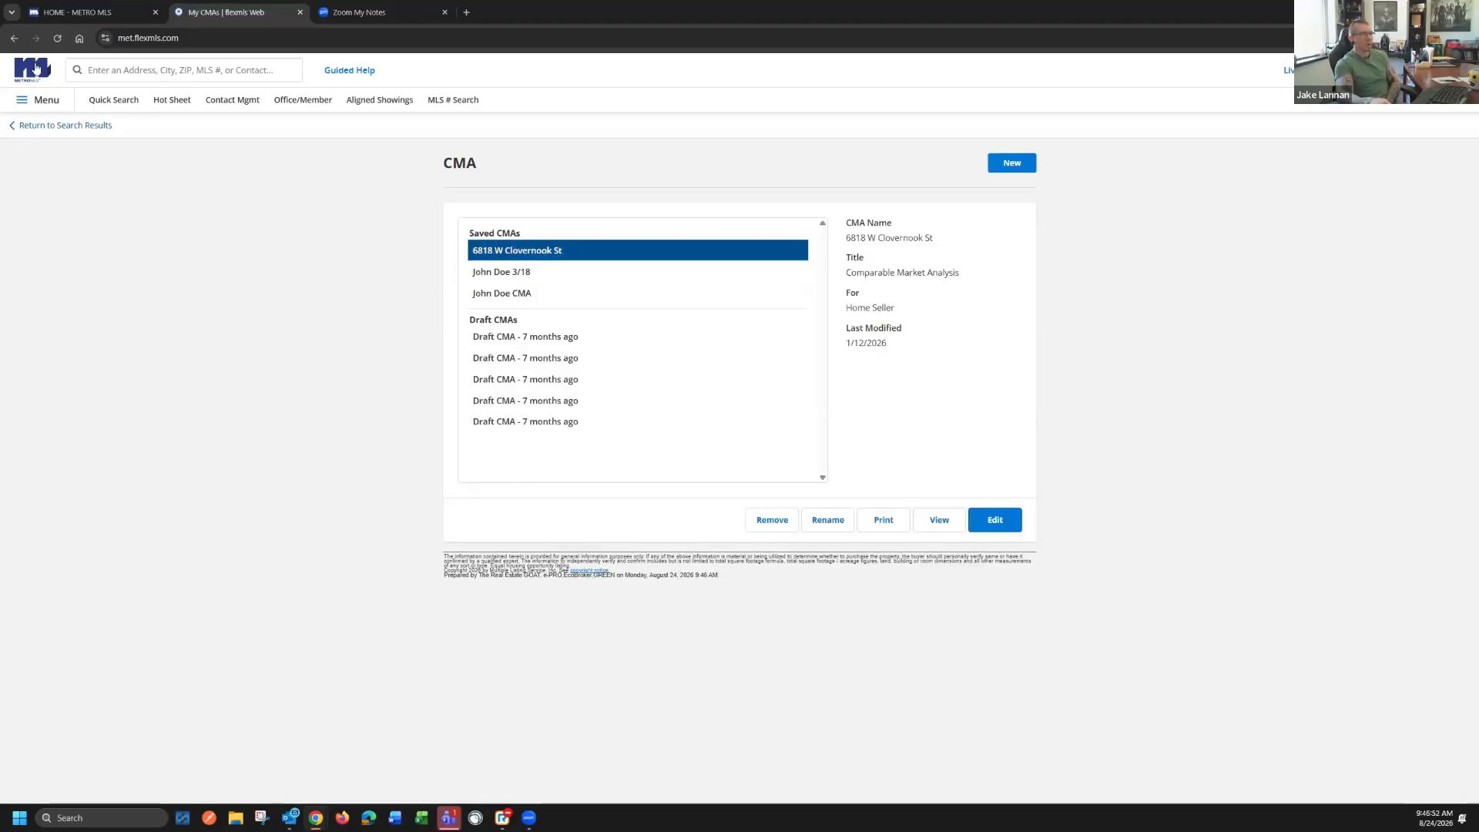
Return to the dashboard, open the list of CMAs, and select the one saved under the contact's full name followed by "CMA"
{"action": "left_click", "coordinate": [36, 69]}
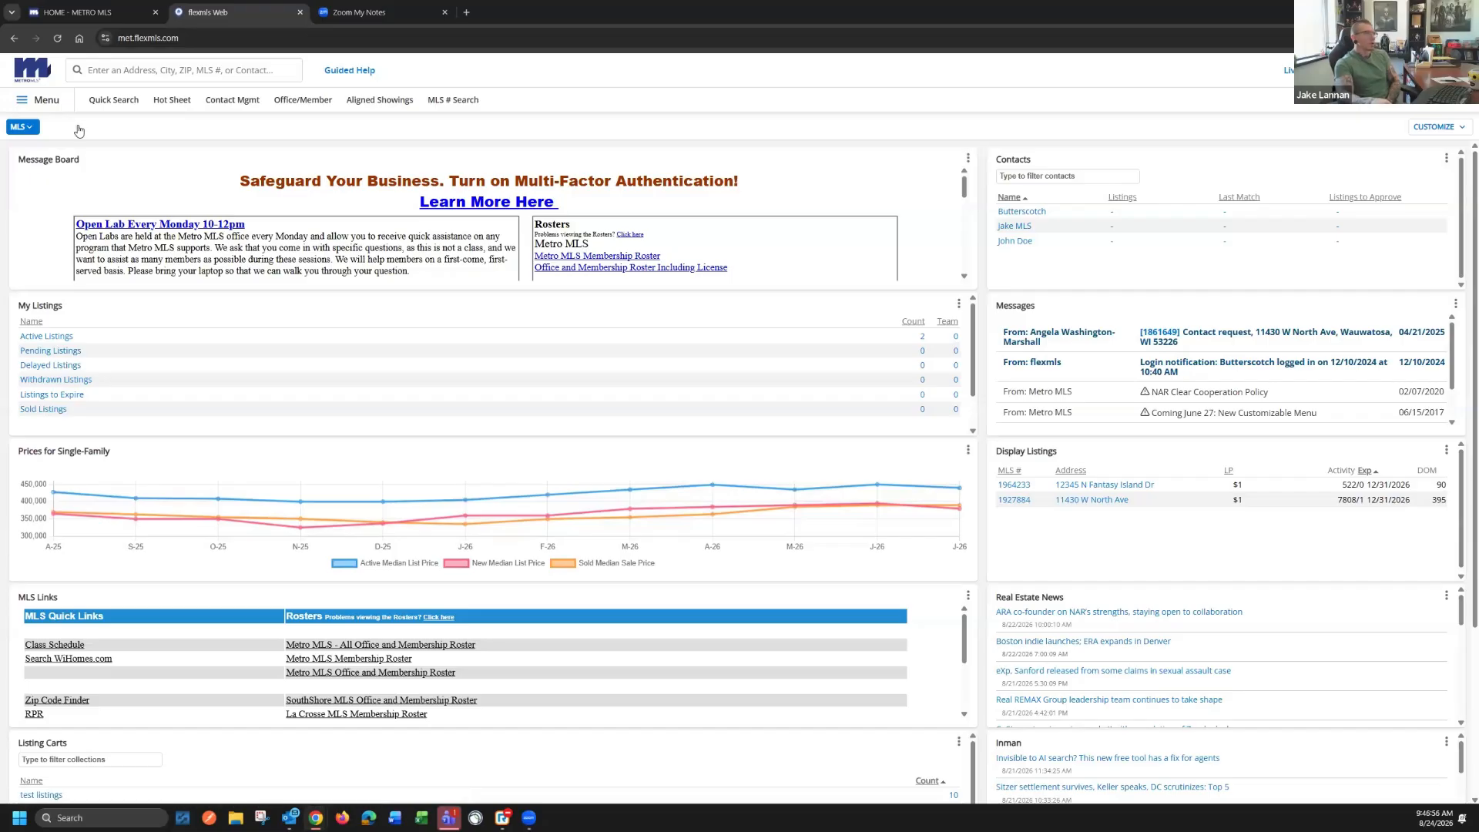
{"action": "left_click", "coordinate": [42, 105]}
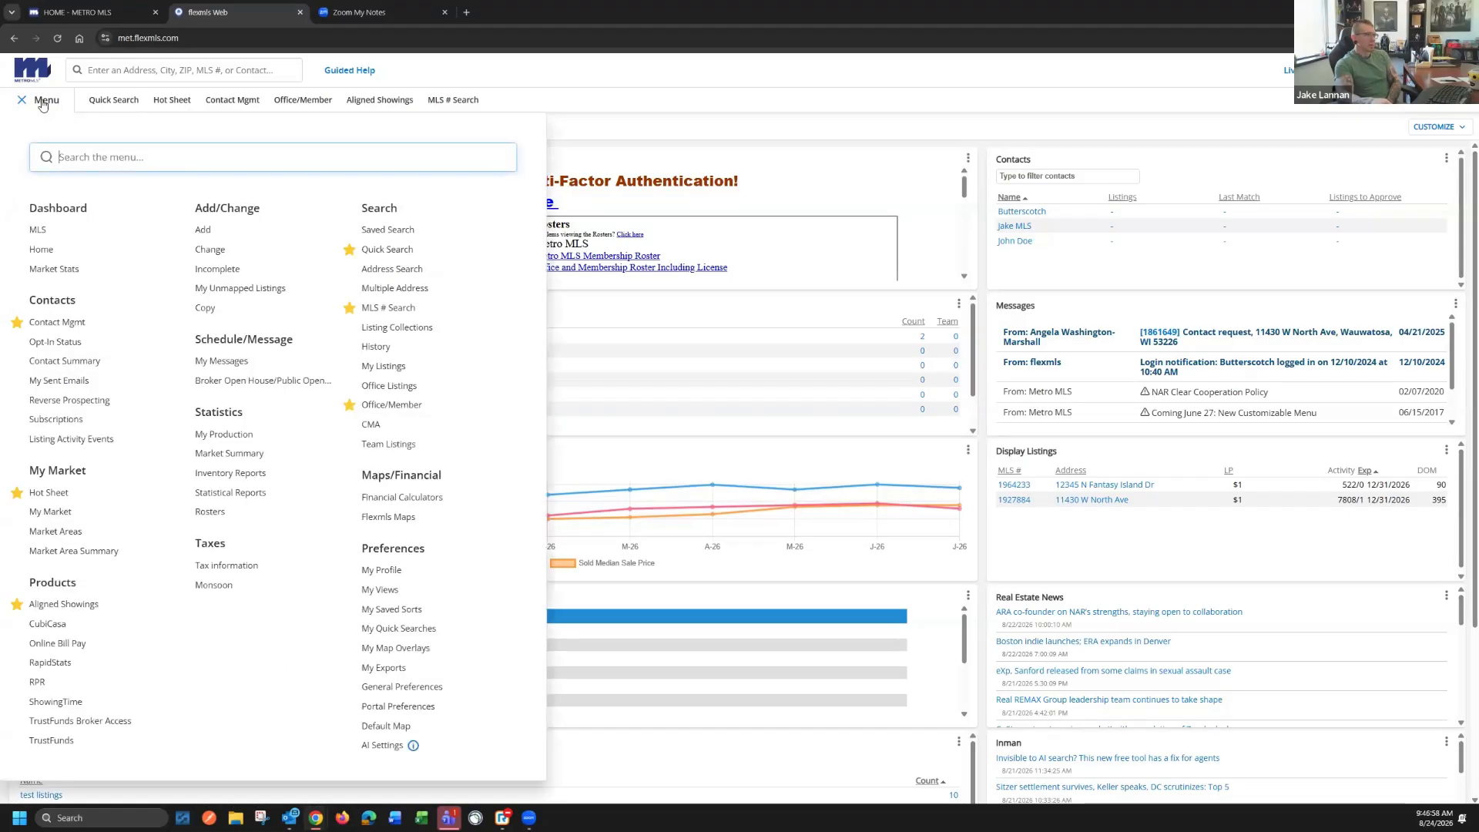
{"action": "left_click", "coordinate": [375, 425]}
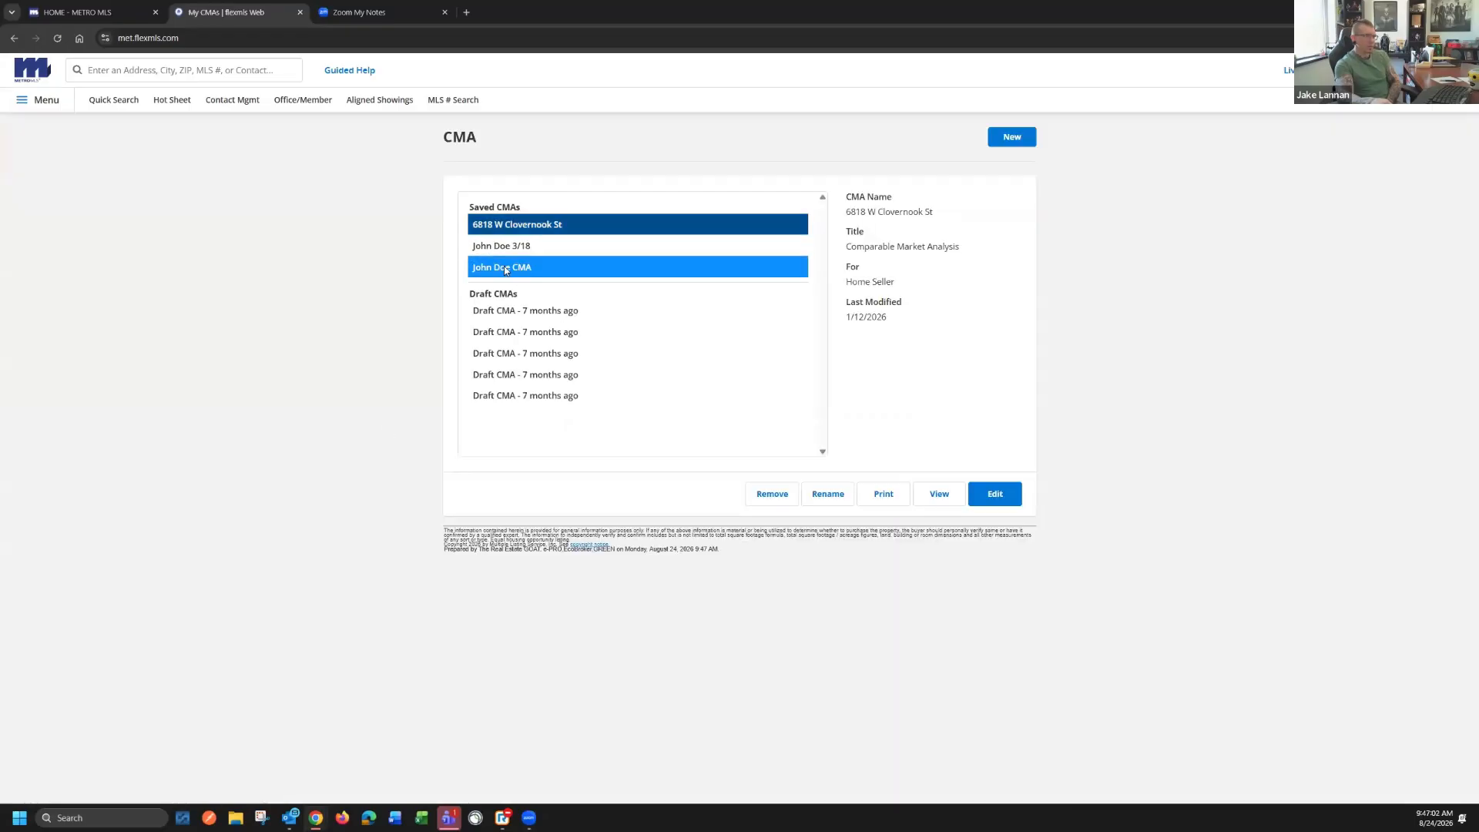
{"action": "left_click", "coordinate": [508, 265]}
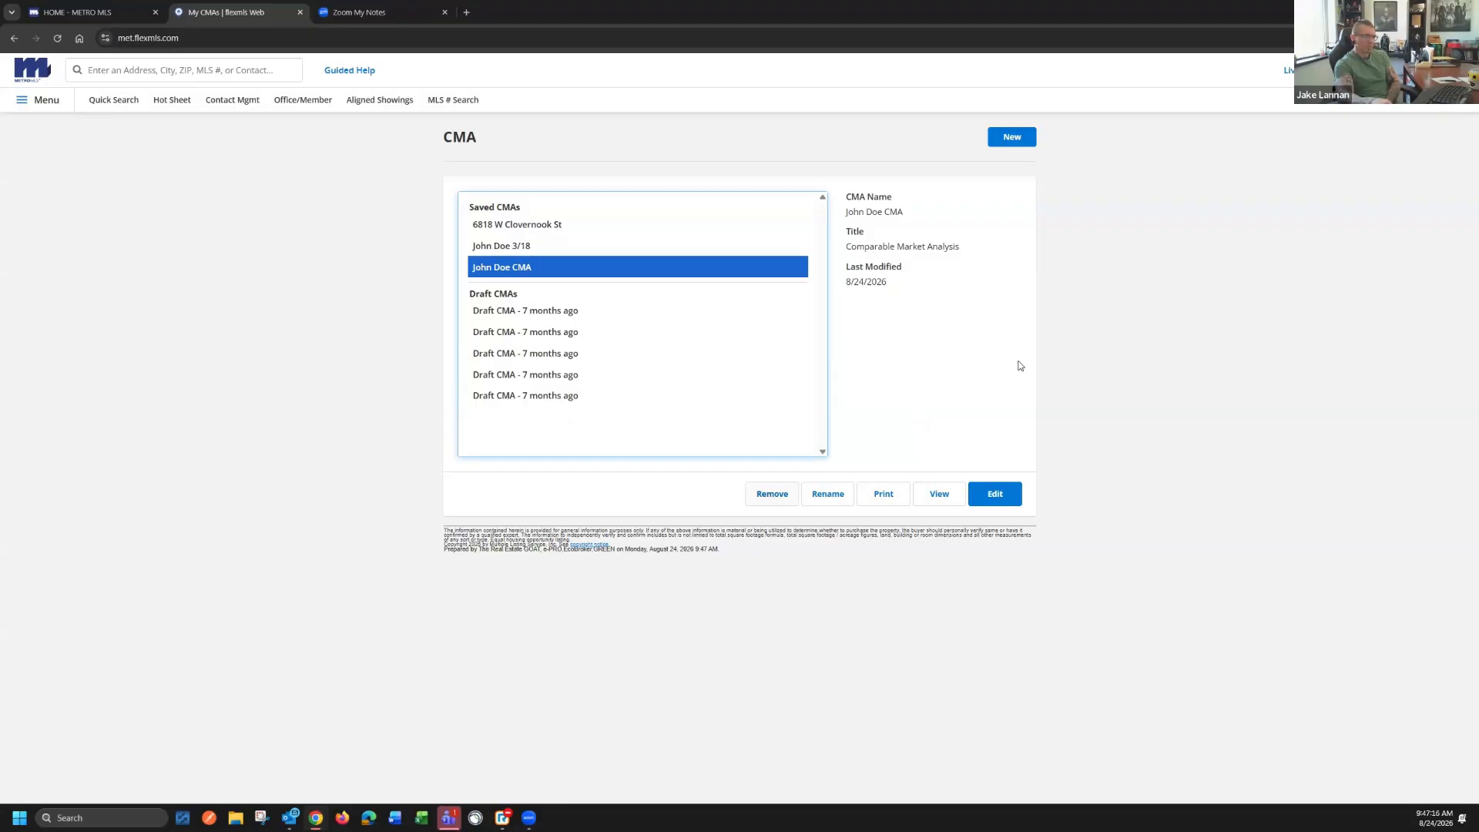
Start a new Single-Family CMA, submit the blank subject address without geocode, and examine the options for adding comparables
{"action": "left_click", "coordinate": [1014, 138]}
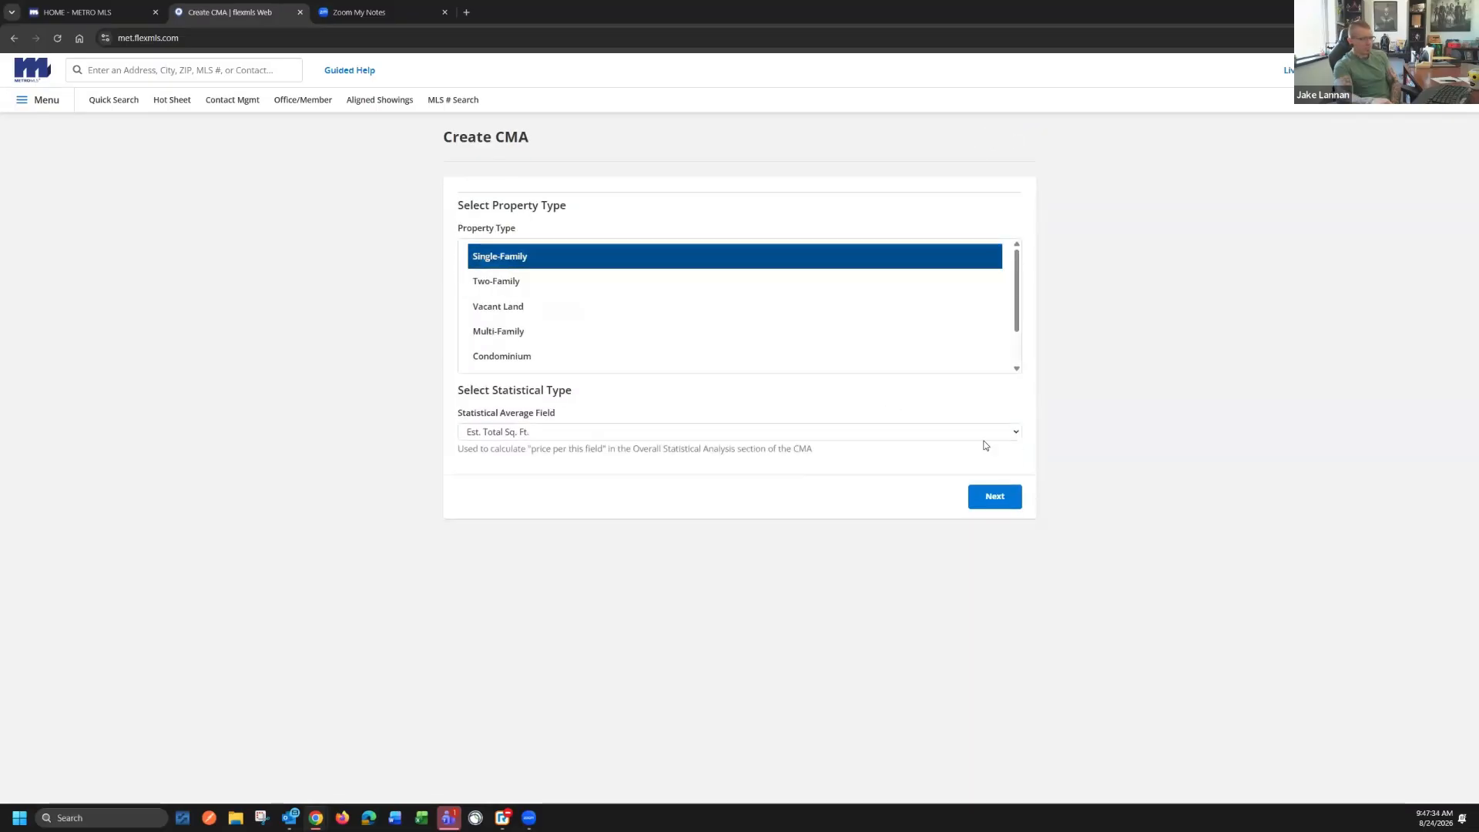
{"action": "left_click", "coordinate": [996, 497]}
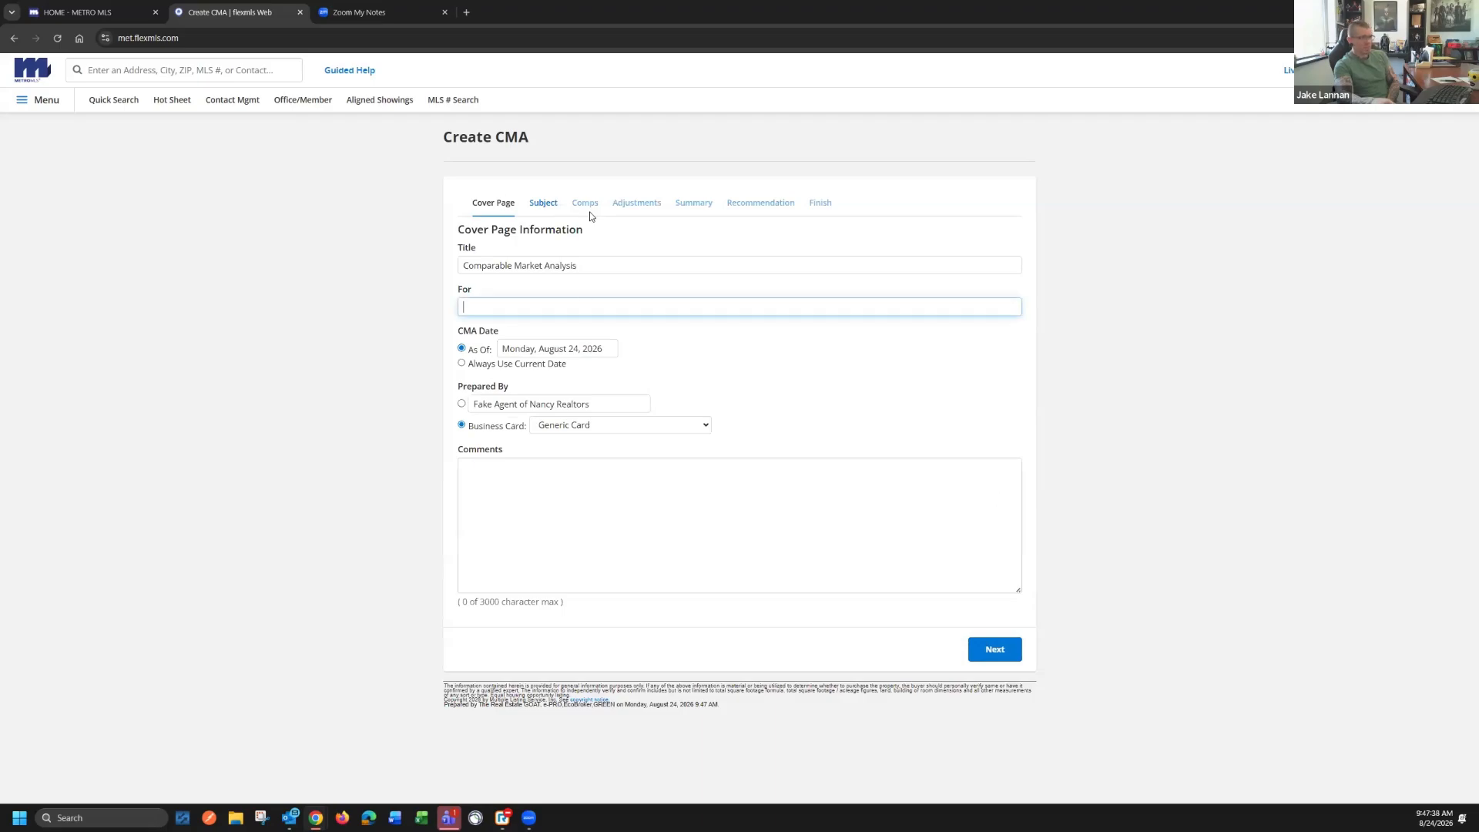
{"action": "left_click", "coordinate": [548, 208]}
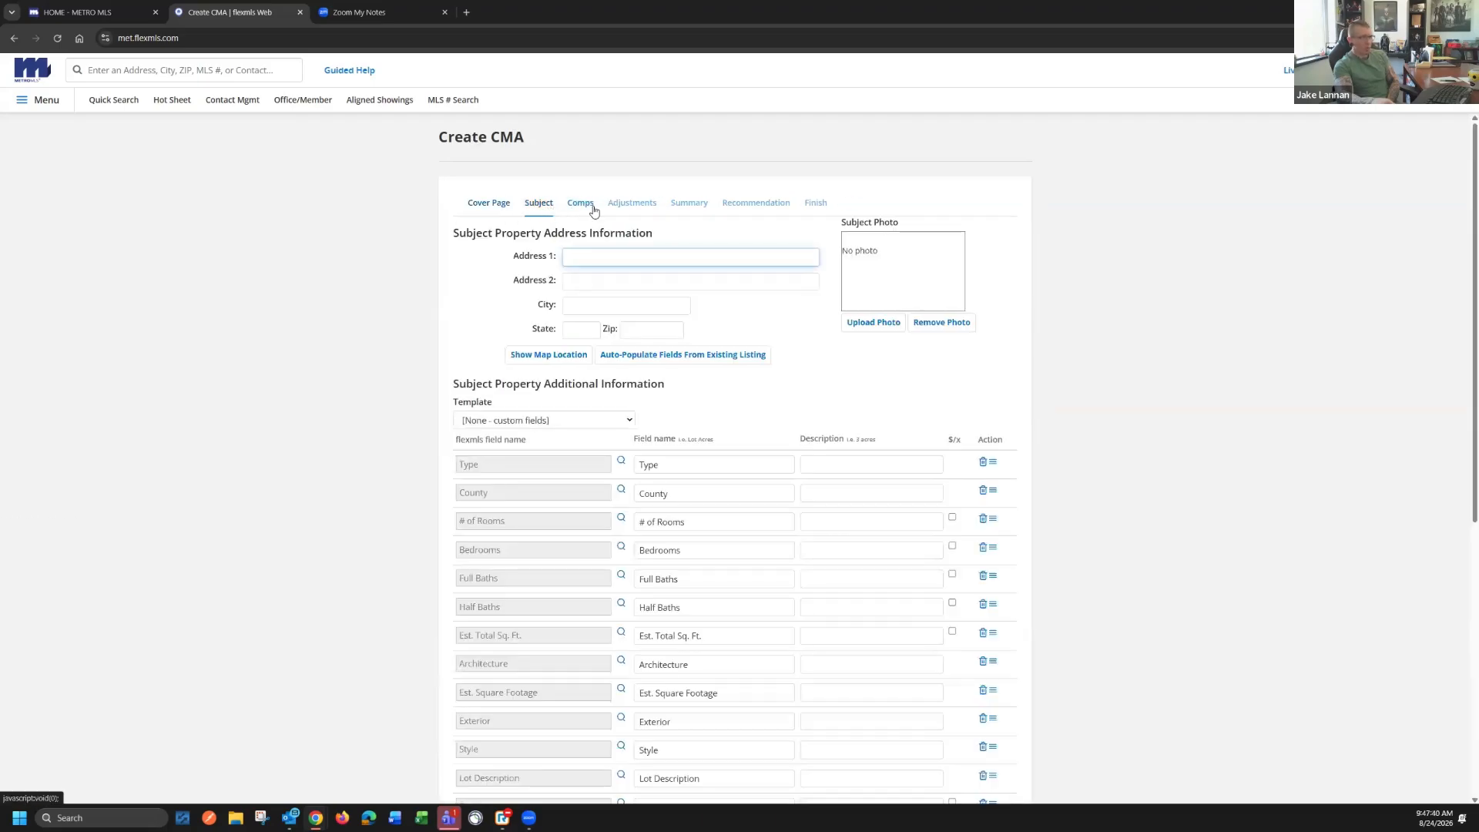
{"action": "left_click", "coordinate": [589, 209]}
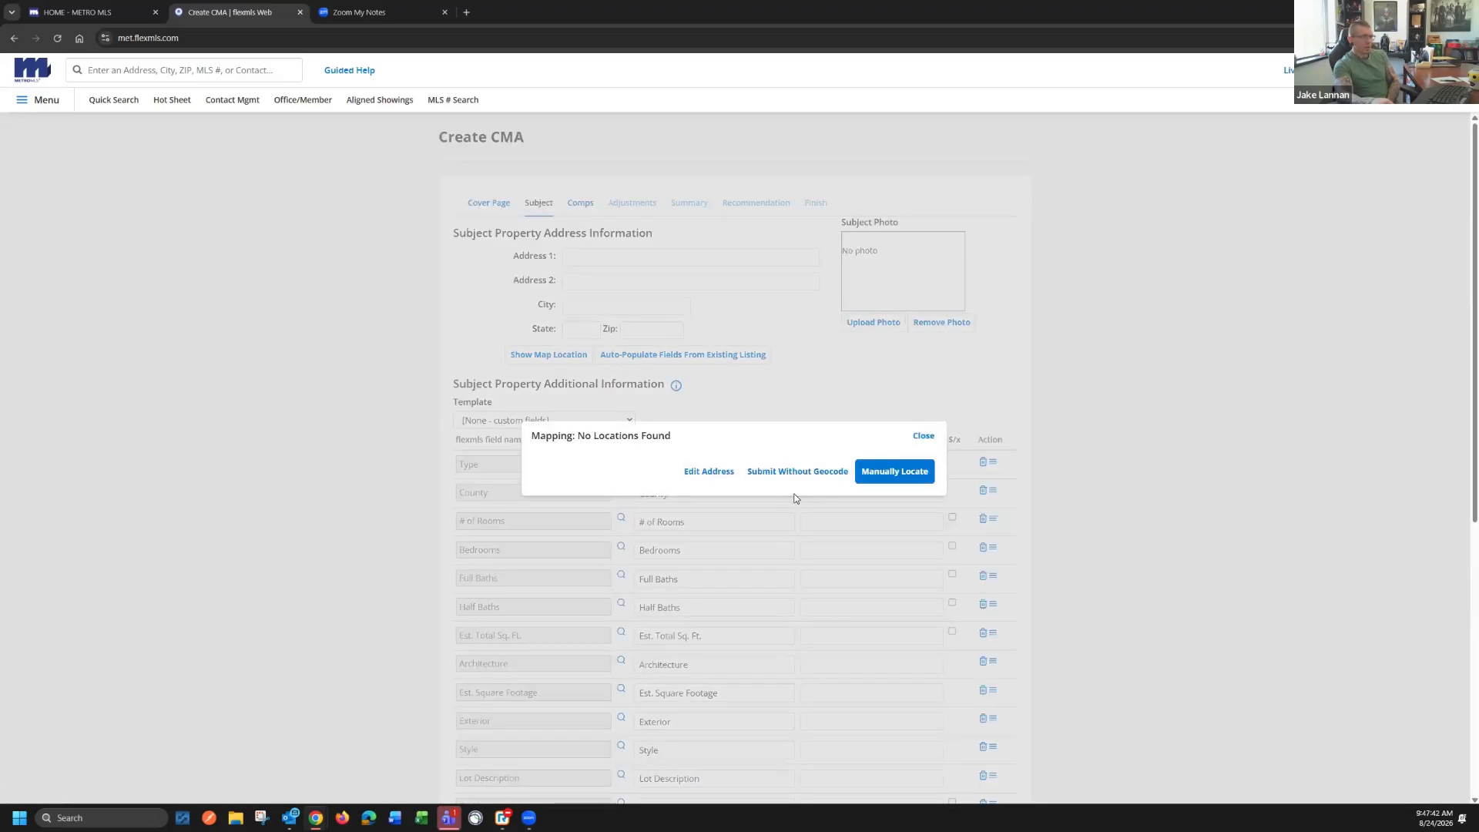
{"action": "left_click", "coordinate": [792, 471]}
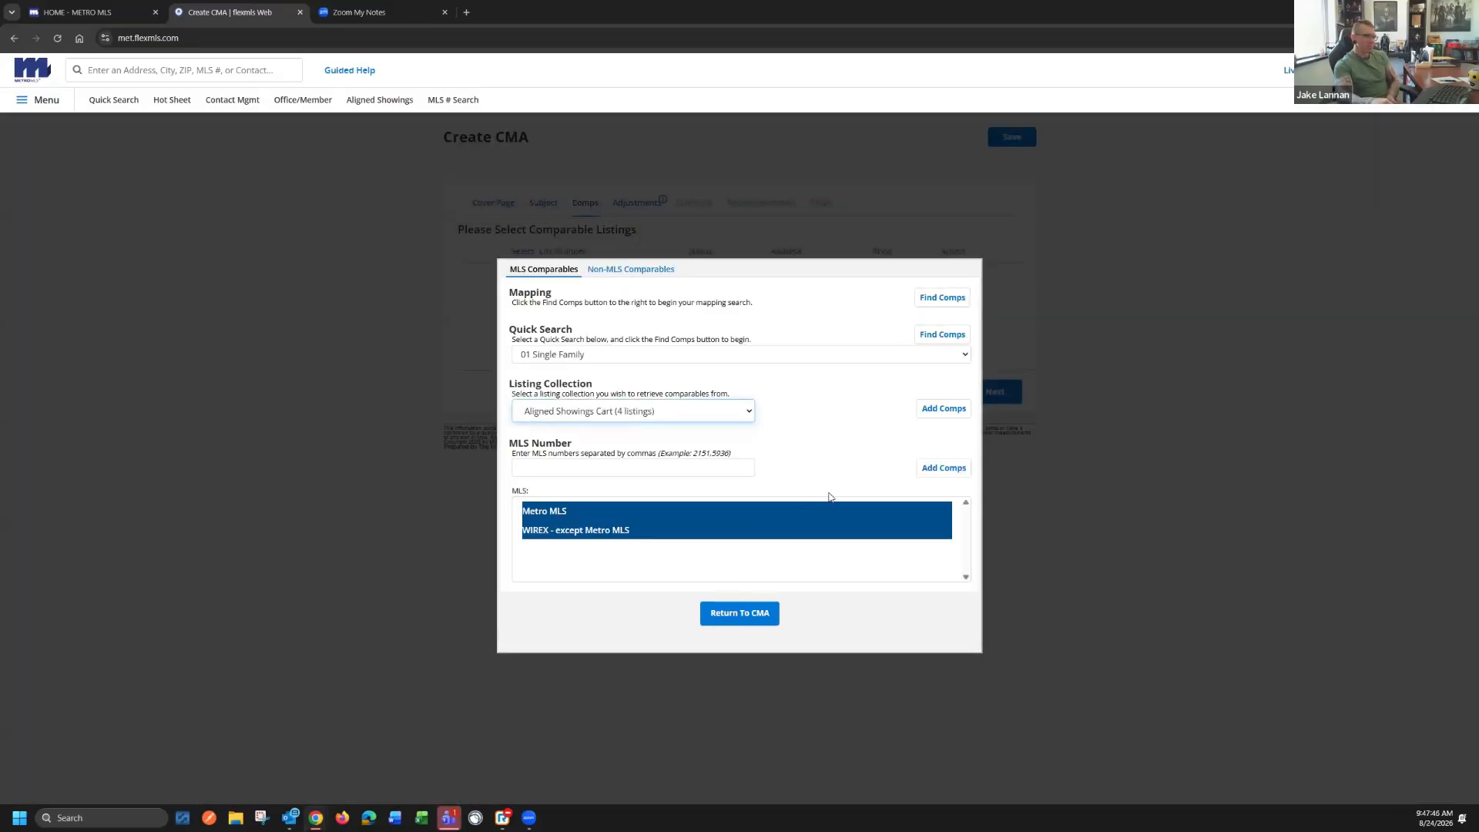
{"action": "left_click", "coordinate": [745, 612]}
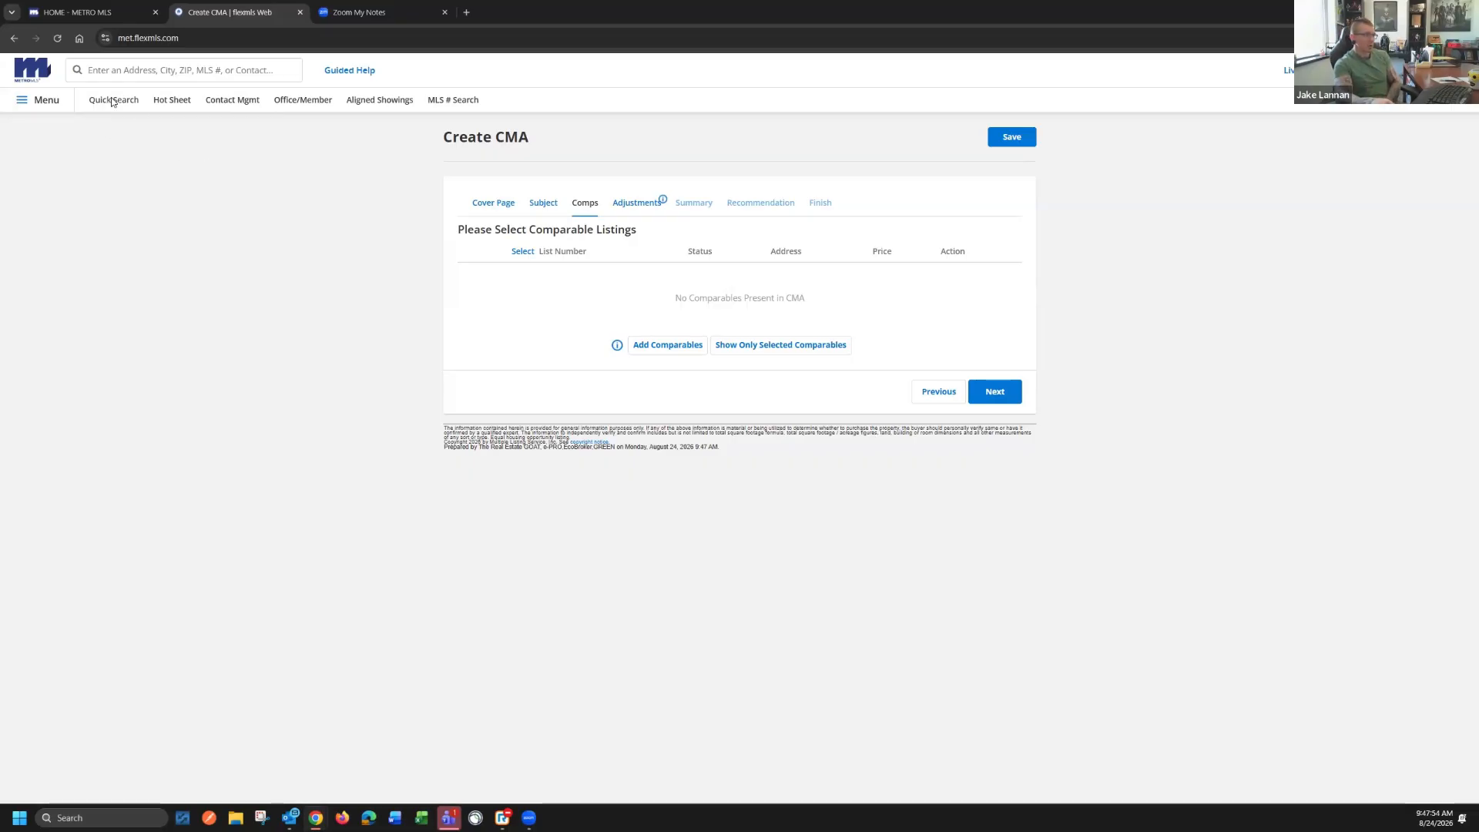
Leave the unsaved CMA and view the list of saved searches
{"action": "left_click", "coordinate": [41, 104]}
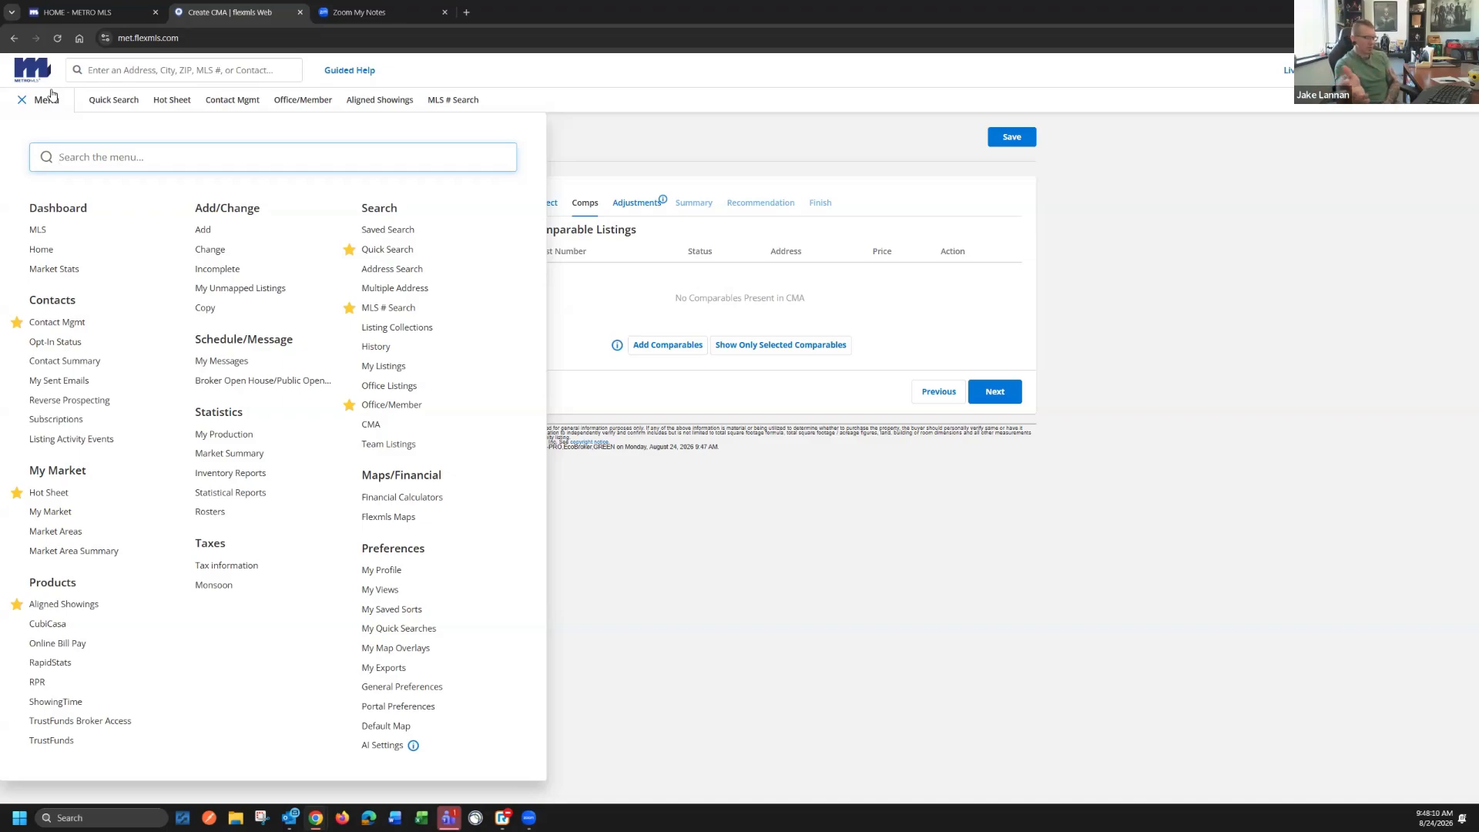
{"action": "left_click", "coordinate": [391, 235]}
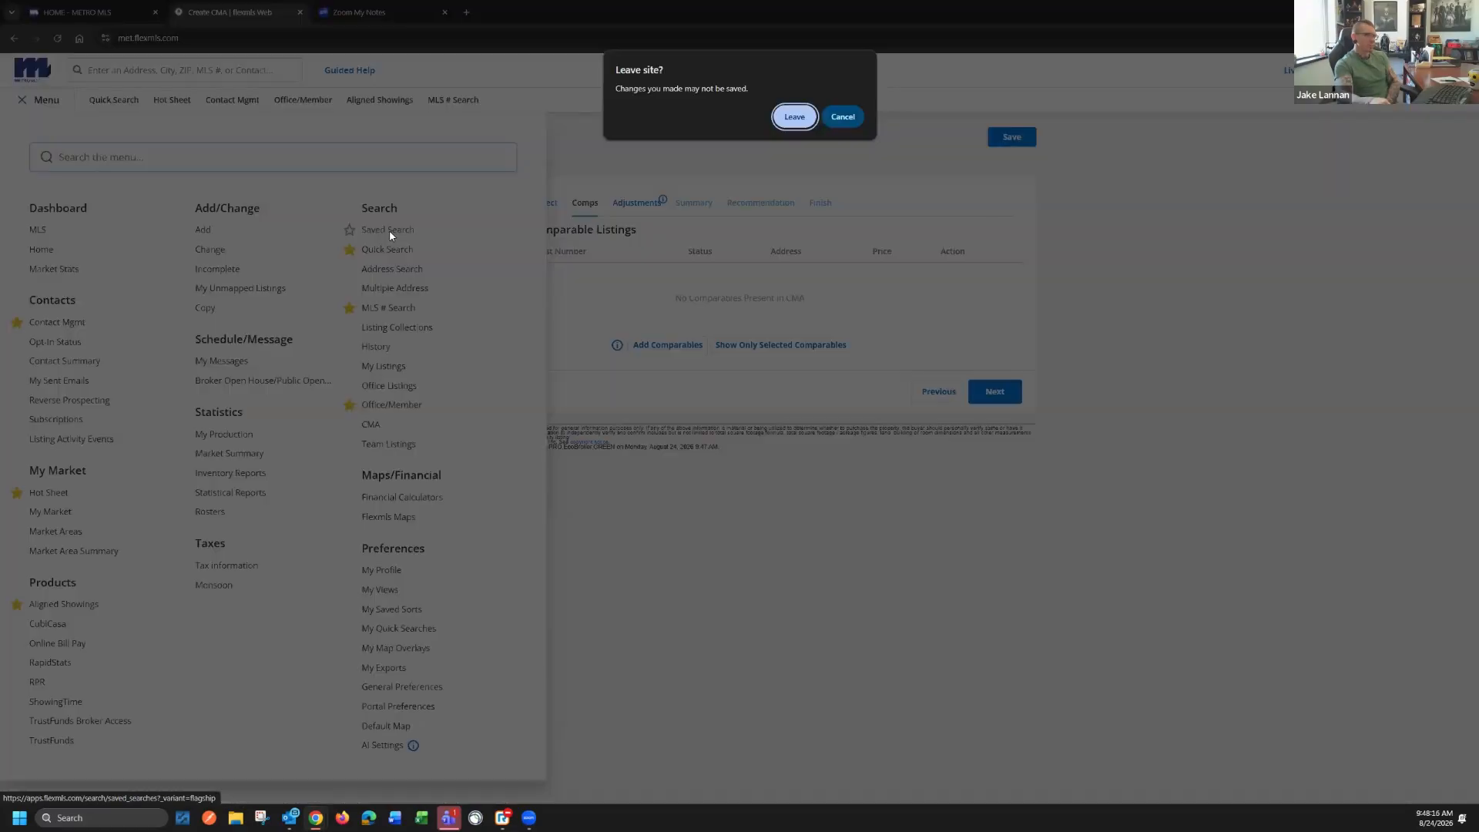
{"action": "left_click", "coordinate": [809, 117]}
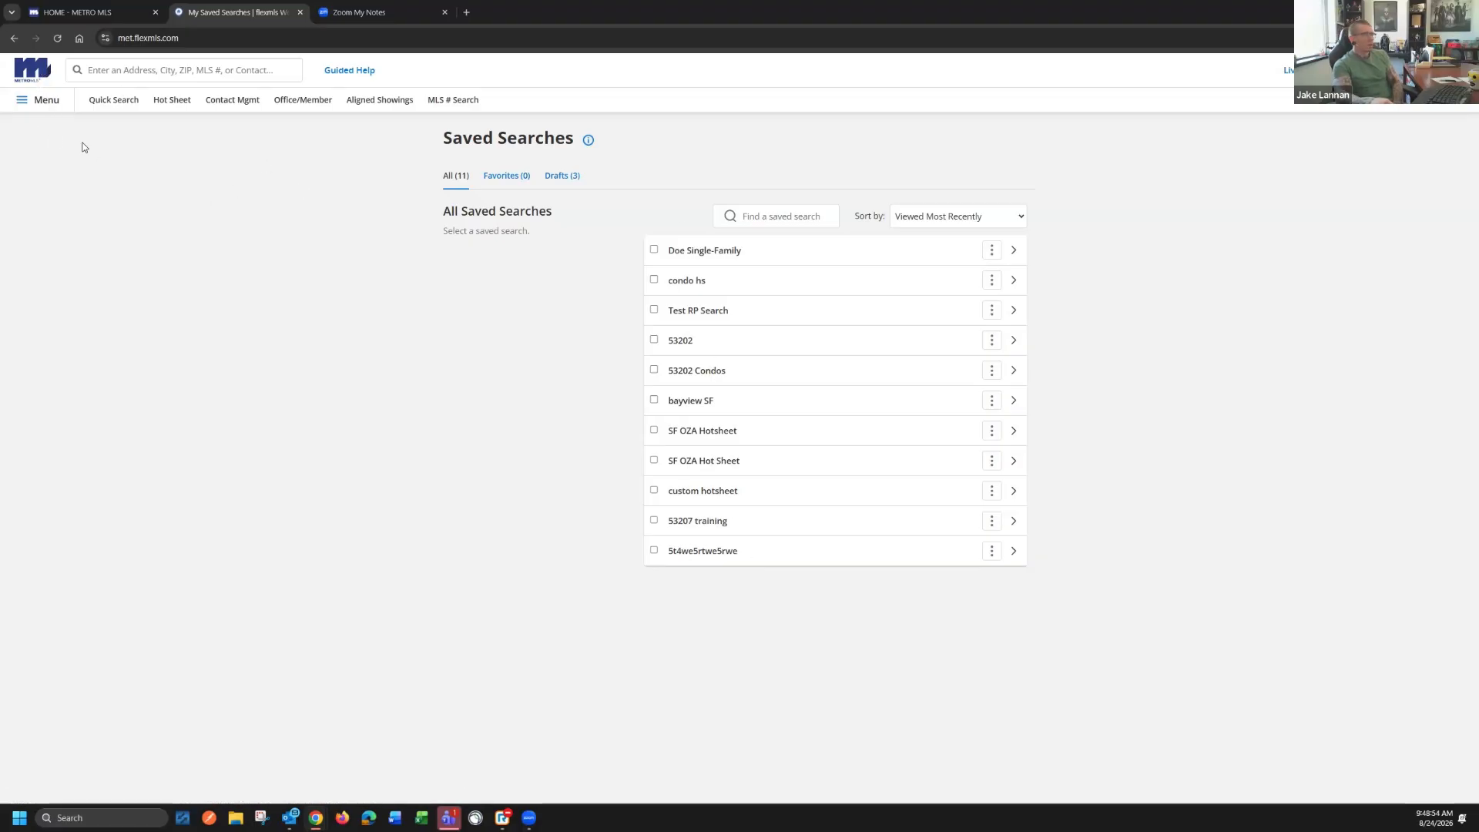
Open the last-listed contact's record in contact management and set the Client Portal to ON
{"action": "left_click", "coordinate": [35, 71]}
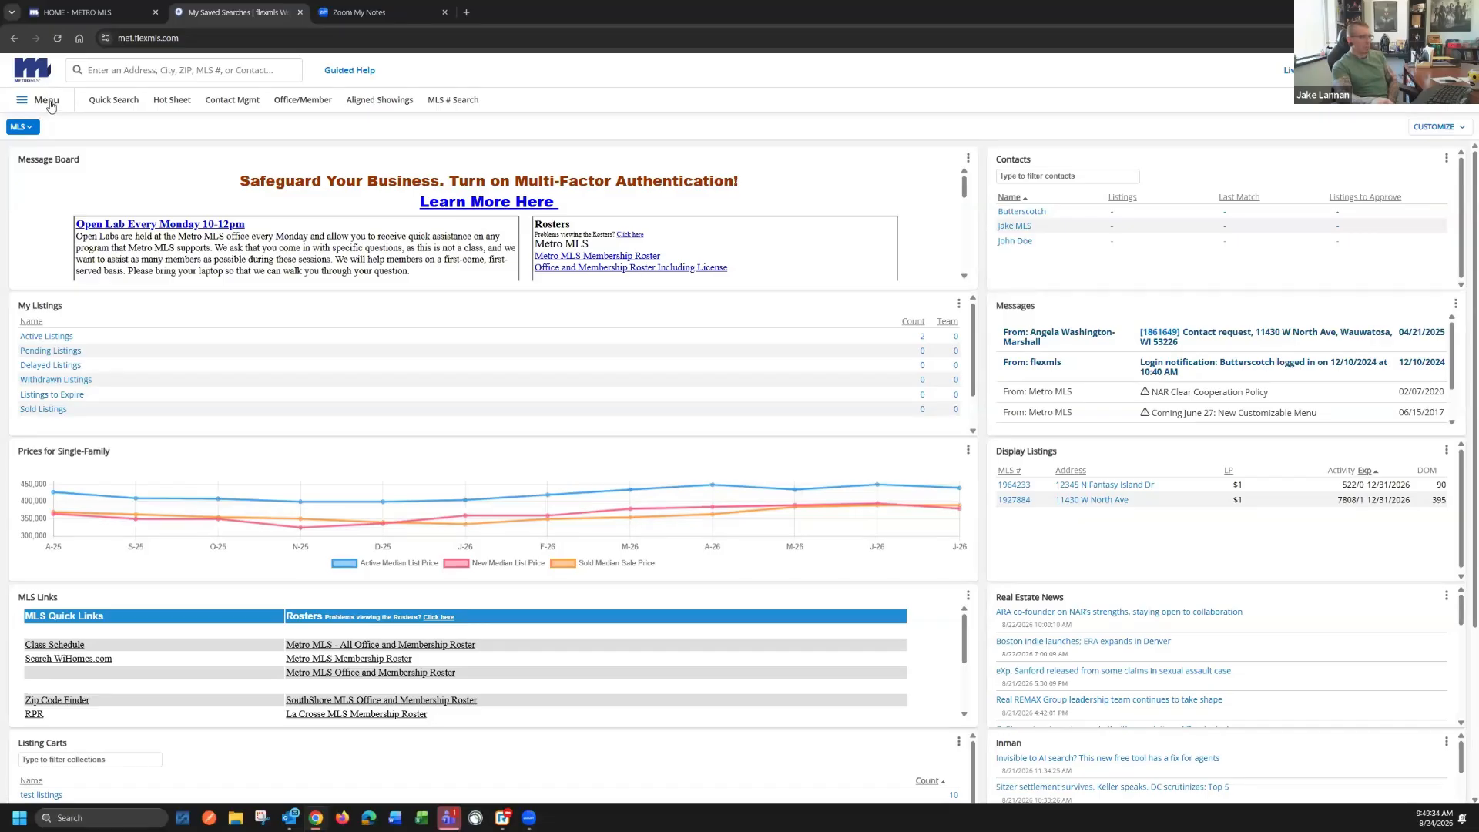
{"action": "left_click", "coordinate": [222, 103]}
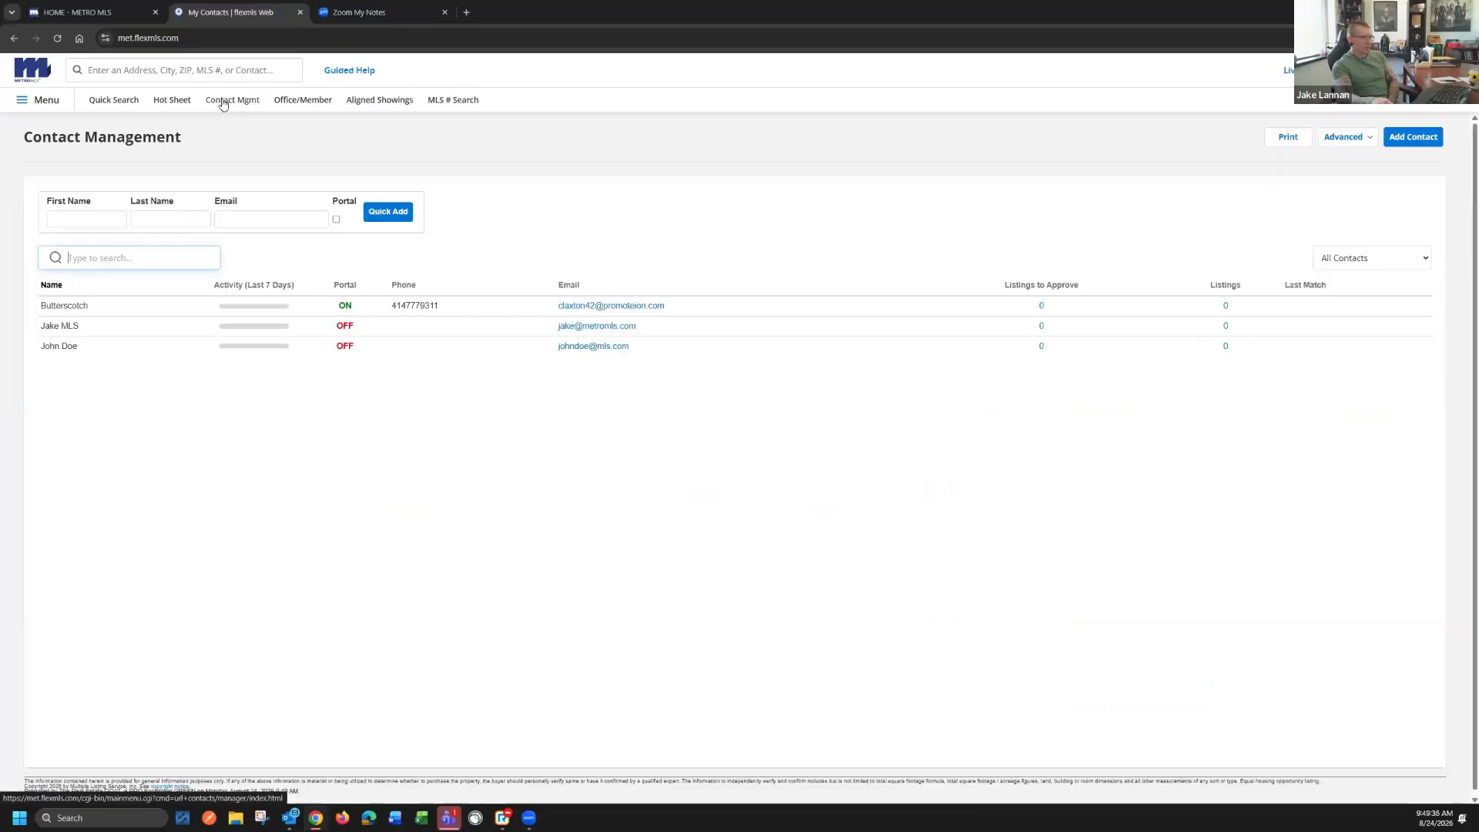
{"action": "left_click", "coordinate": [65, 346]}
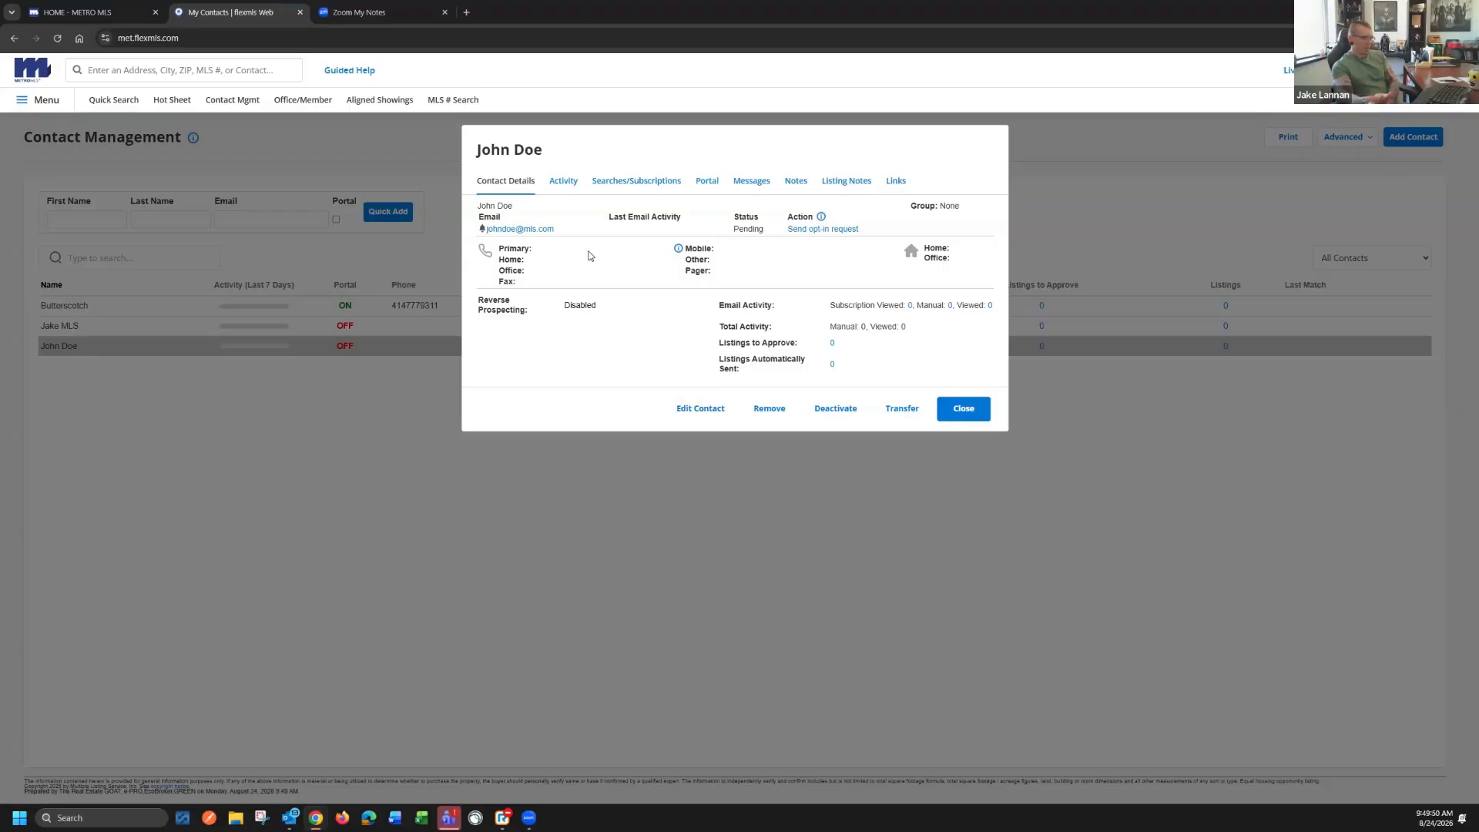
{"action": "left_click", "coordinate": [709, 188]}
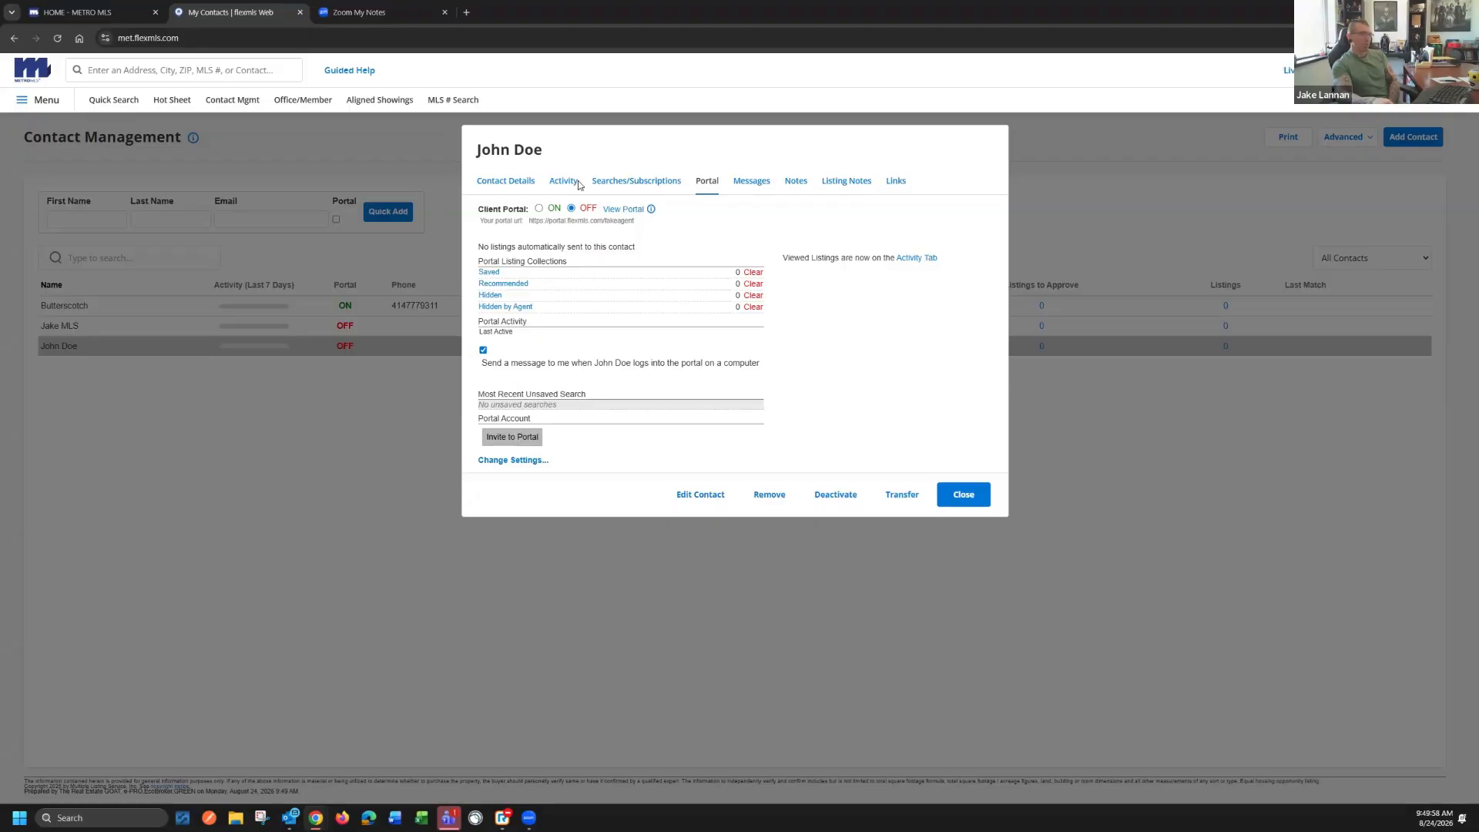
{"action": "left_click", "coordinate": [540, 209]}
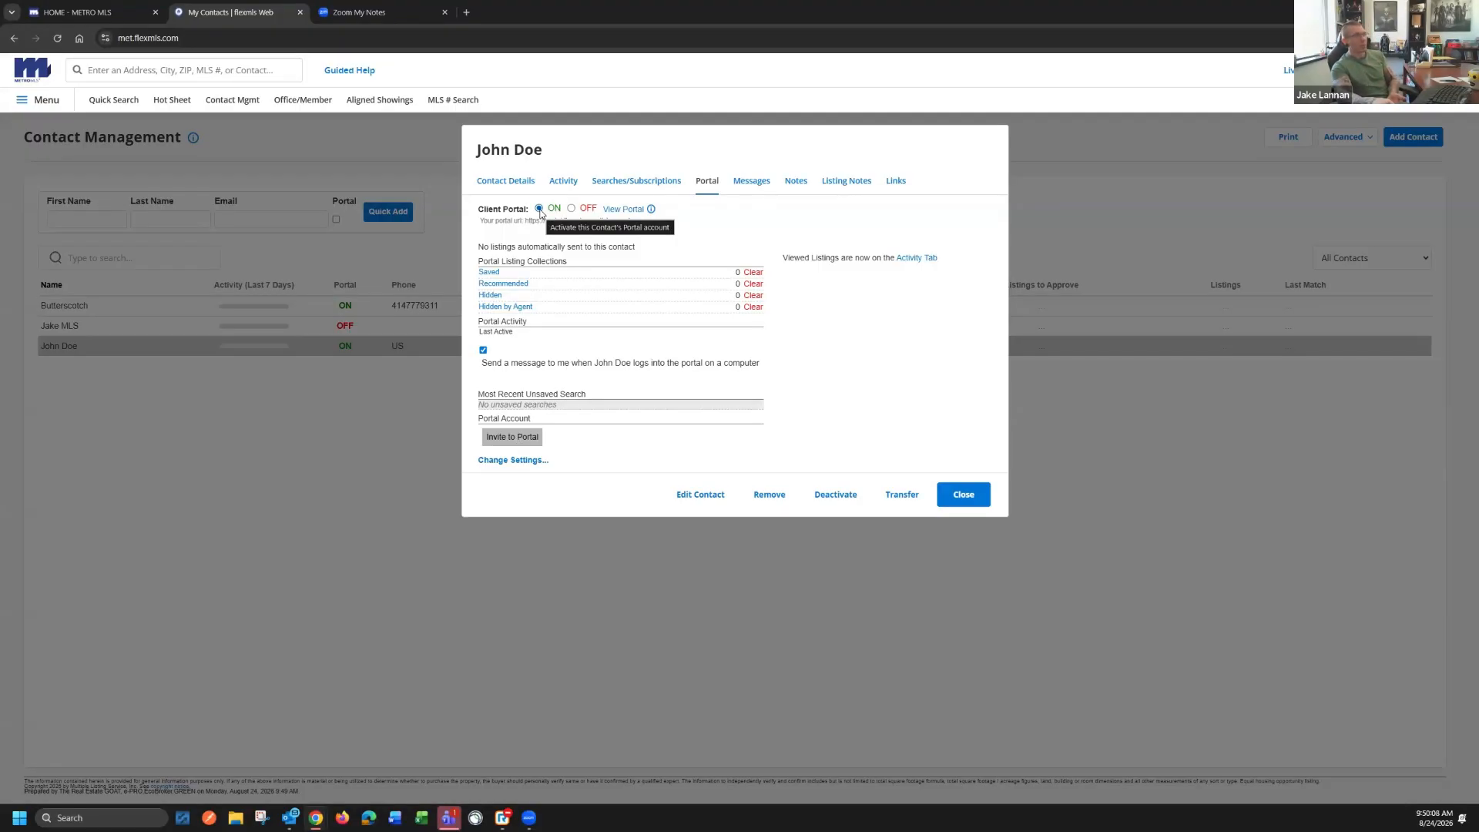
Examine the portal invitation e-mail for the contact, cancel it without sending, and return to the contact list
{"action": "left_click", "coordinate": [513, 437]}
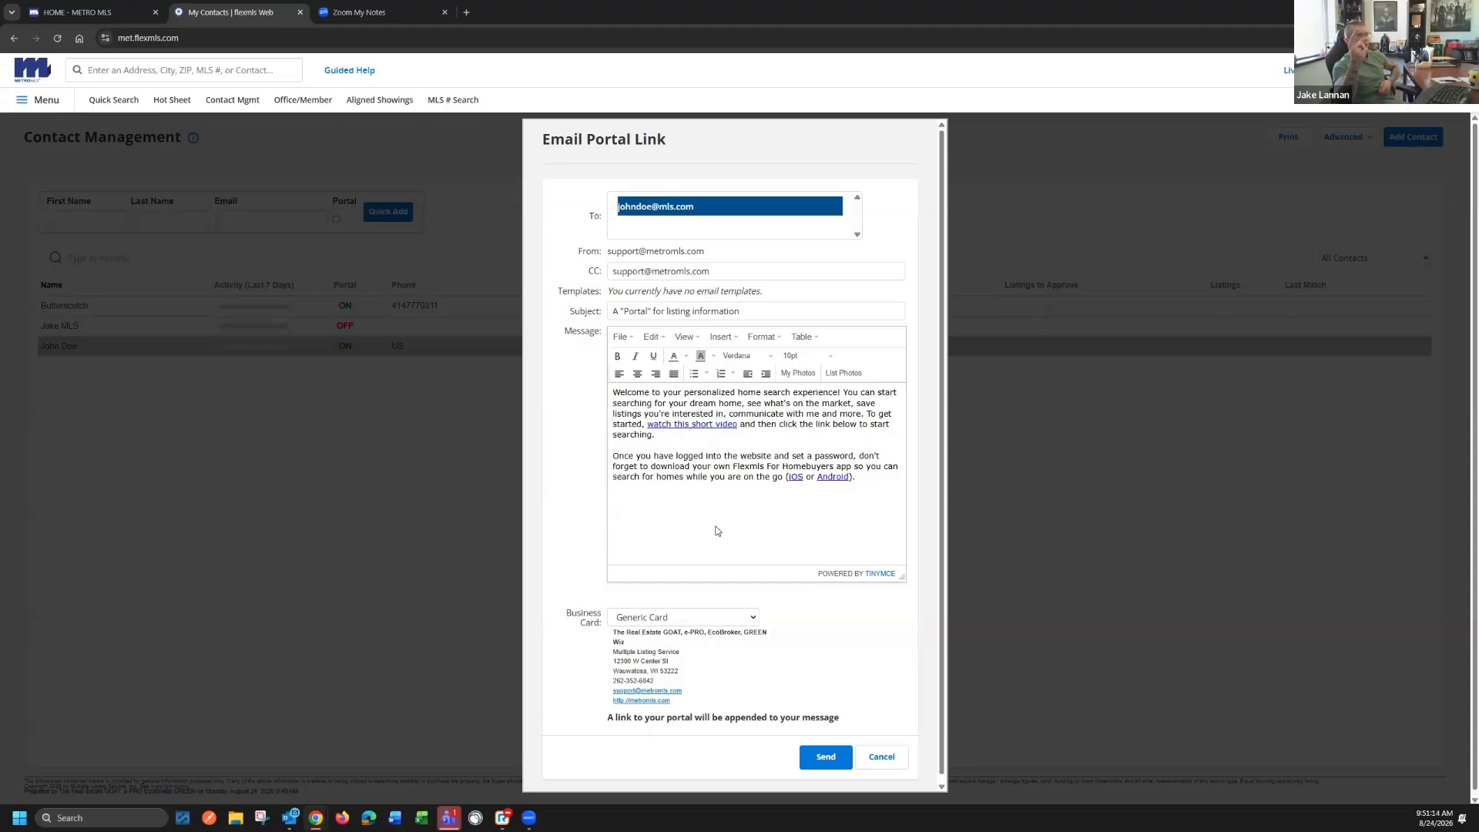
{"action": "left_click", "coordinate": [874, 759]}
{"action": "left_click", "coordinate": [98, 374]}
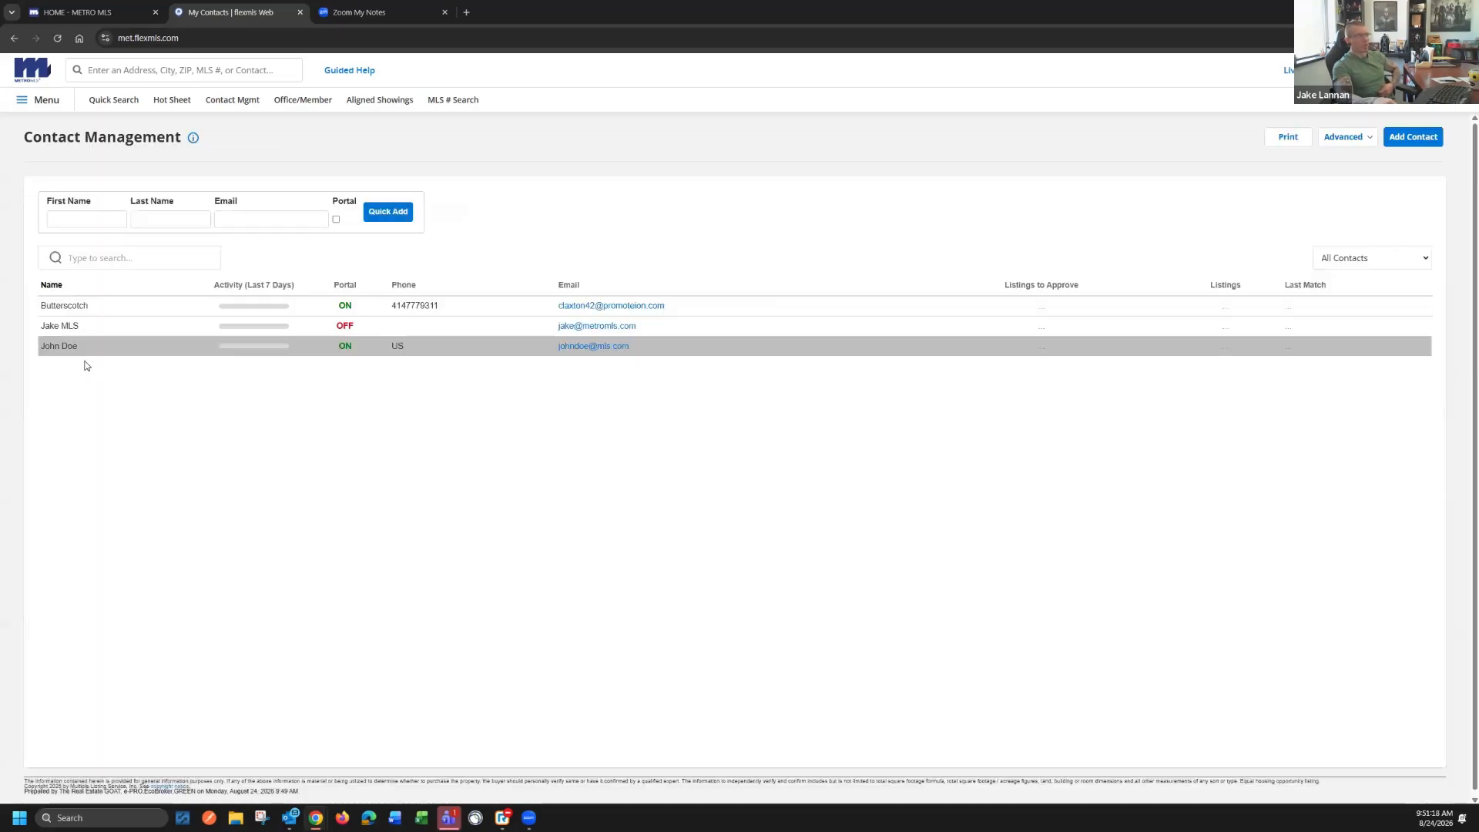
View the first-listed contact's client portal, examine its 53202 Condos search in the list and listing detail, and close the portal
{"action": "left_click", "coordinate": [80, 307]}
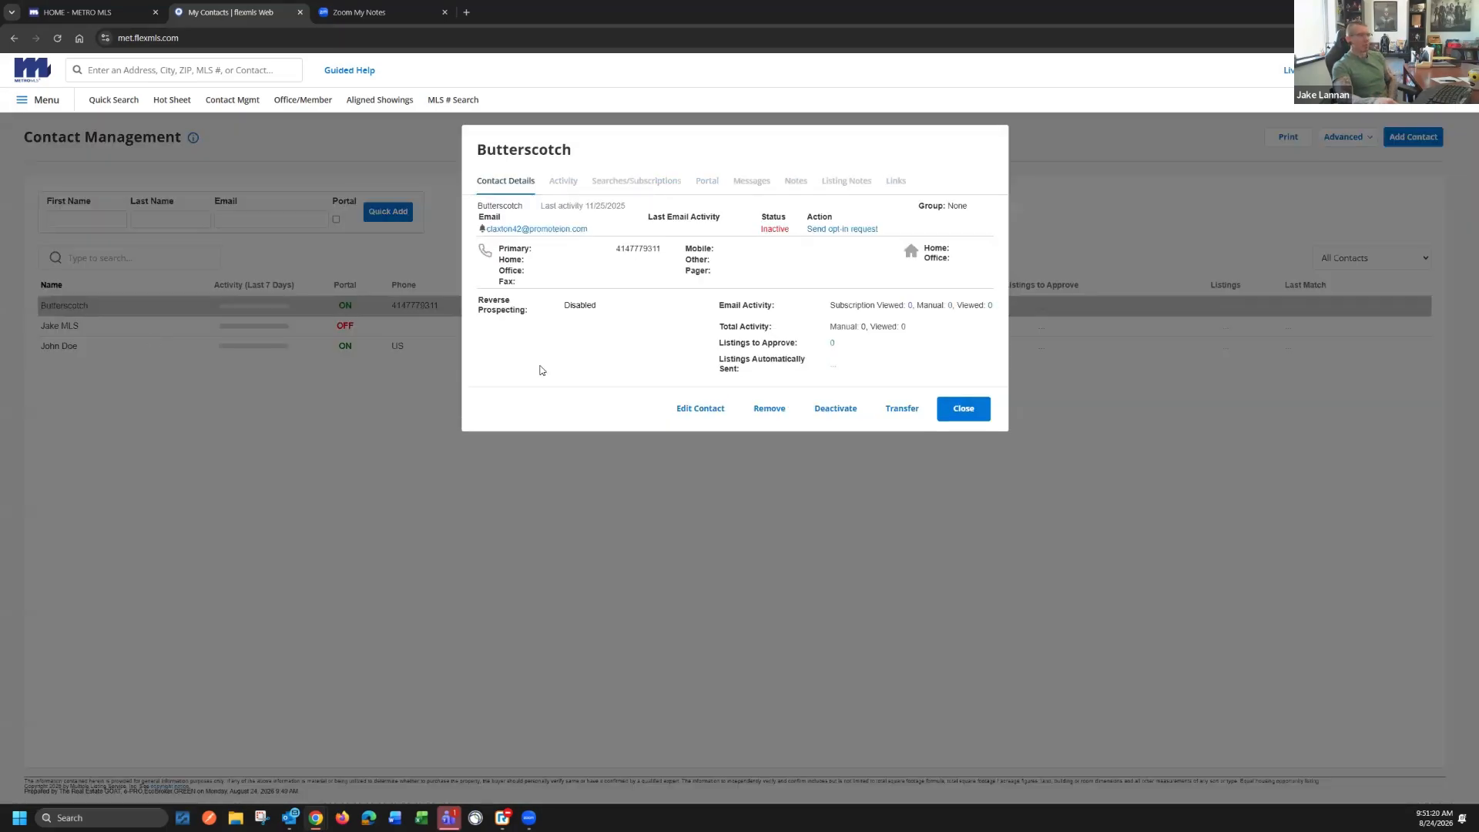
{"action": "left_click", "coordinate": [707, 182]}
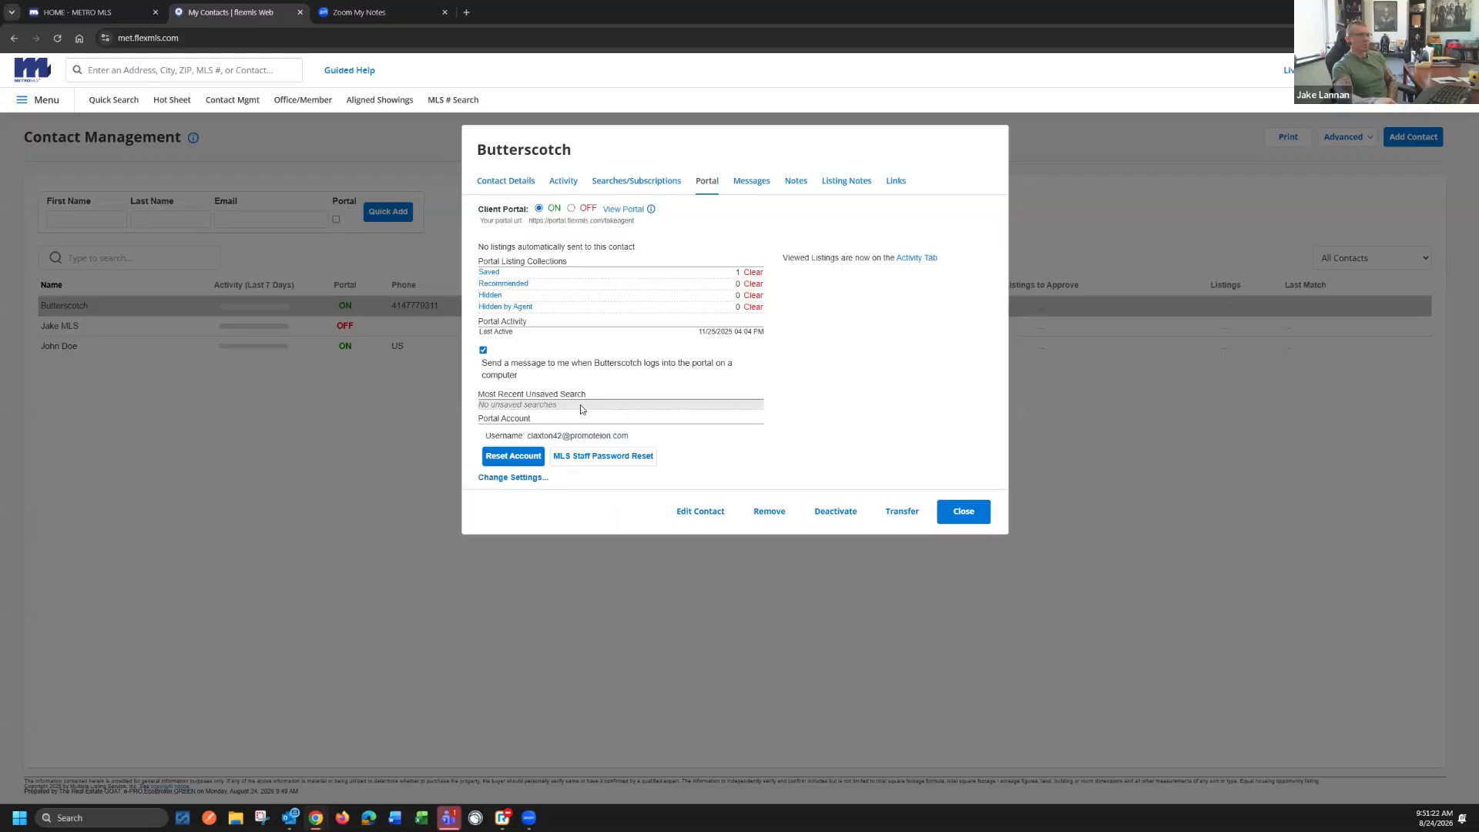
{"action": "left_click", "coordinate": [623, 209]}
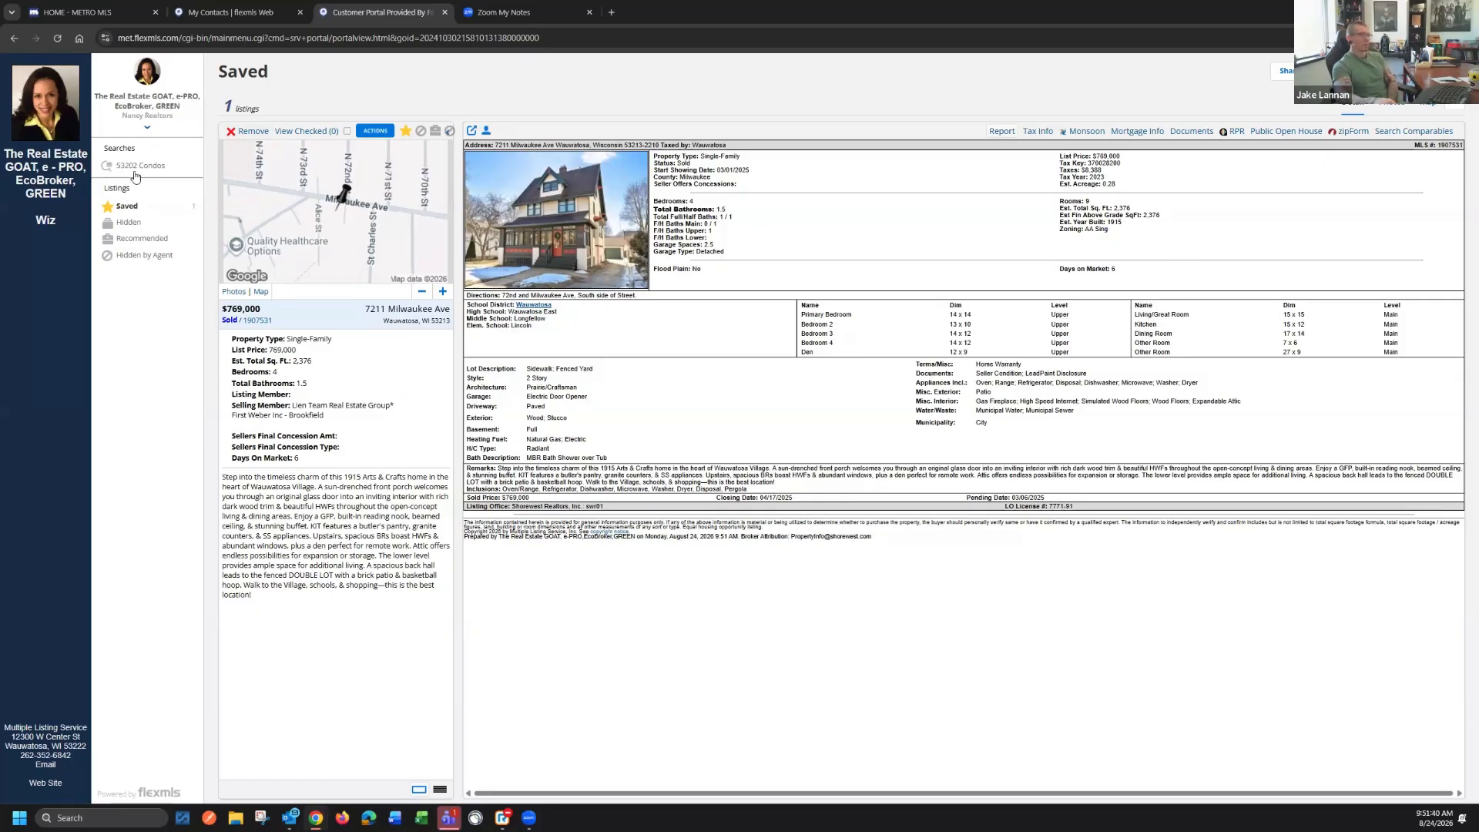
{"action": "left_click", "coordinate": [132, 167]}
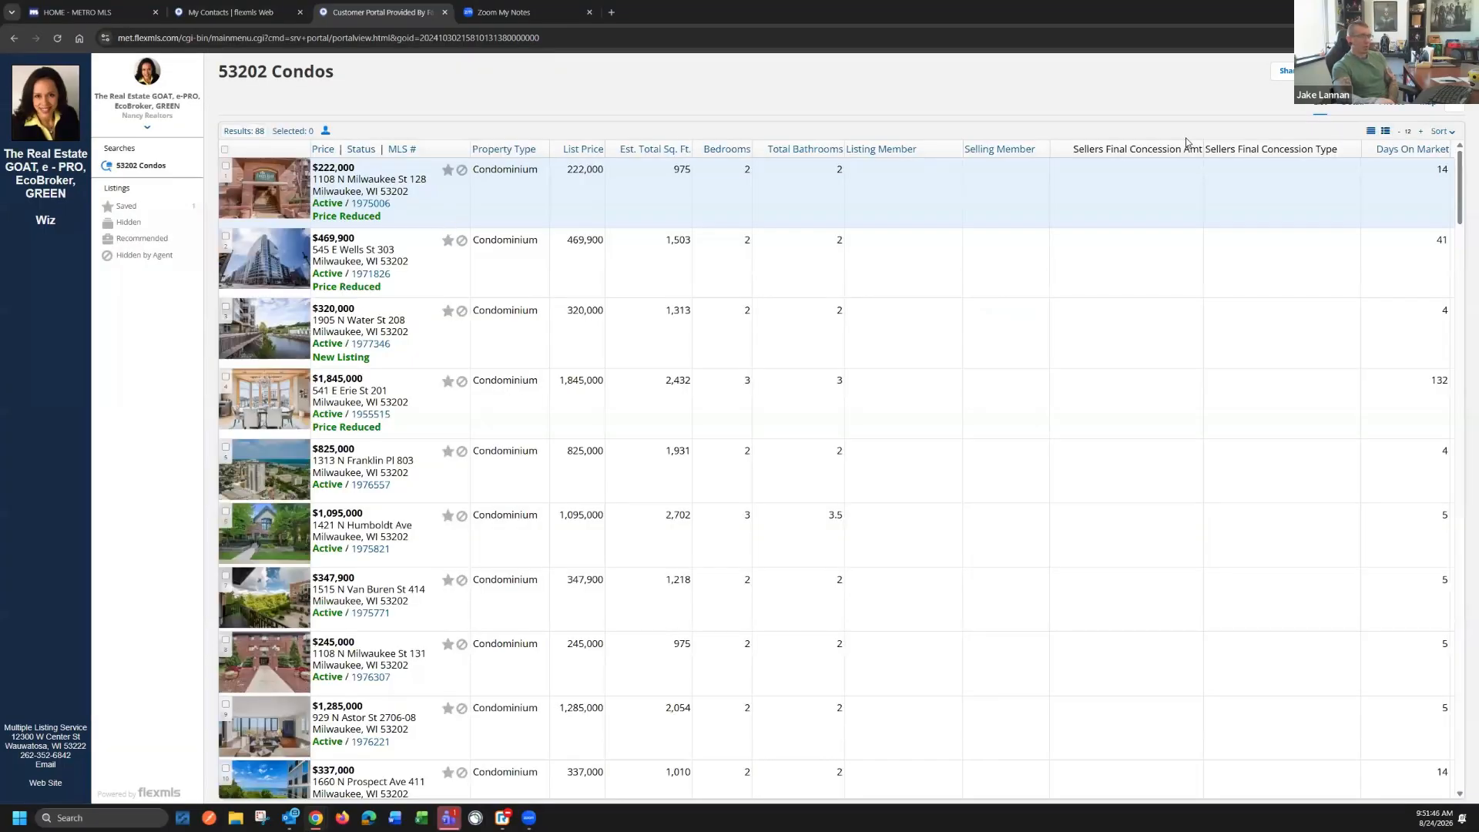
{"action": "left_click", "coordinate": [1352, 106]}
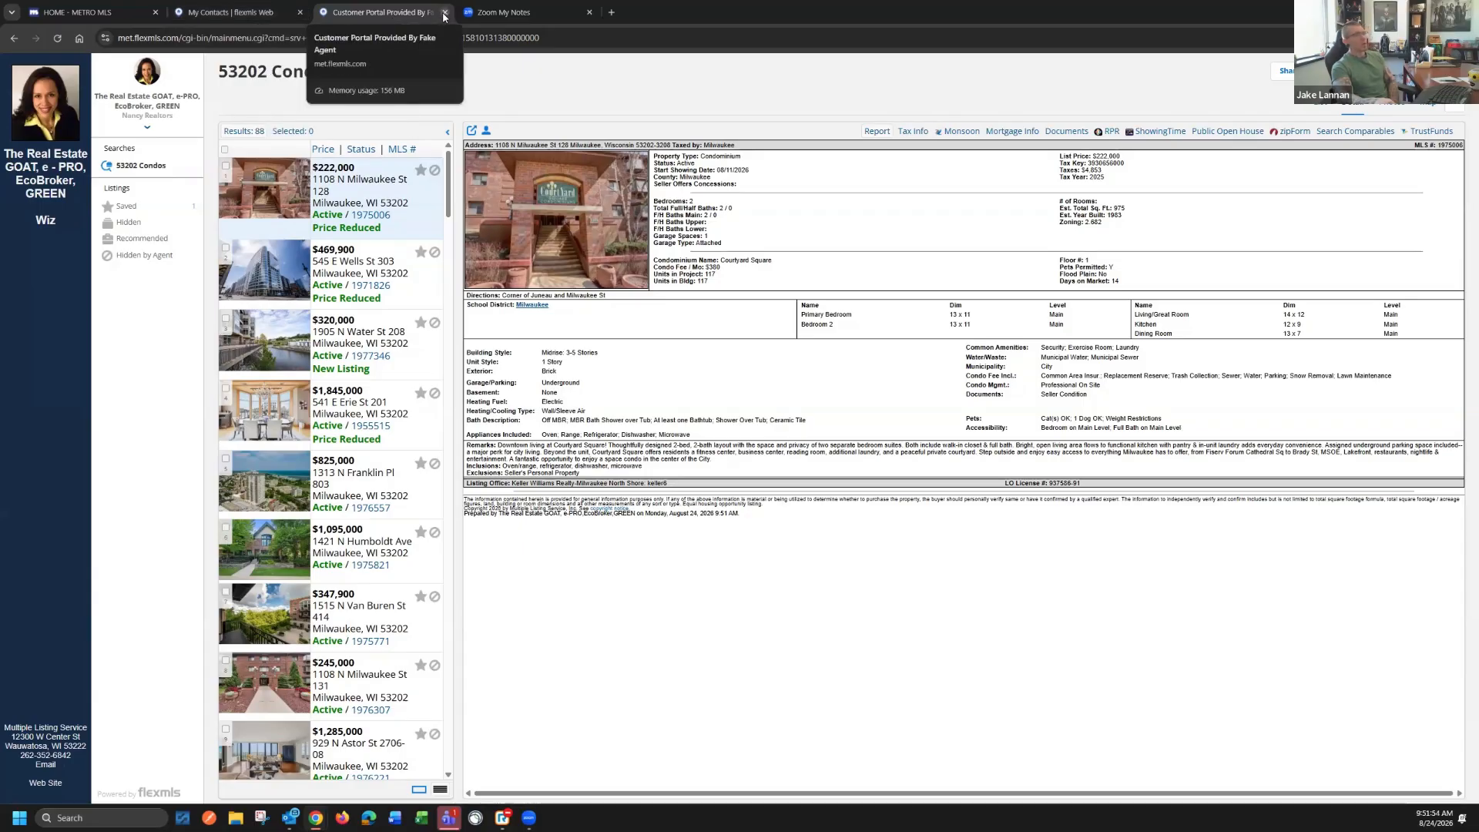
{"action": "key", "text": "ctrl+w"}
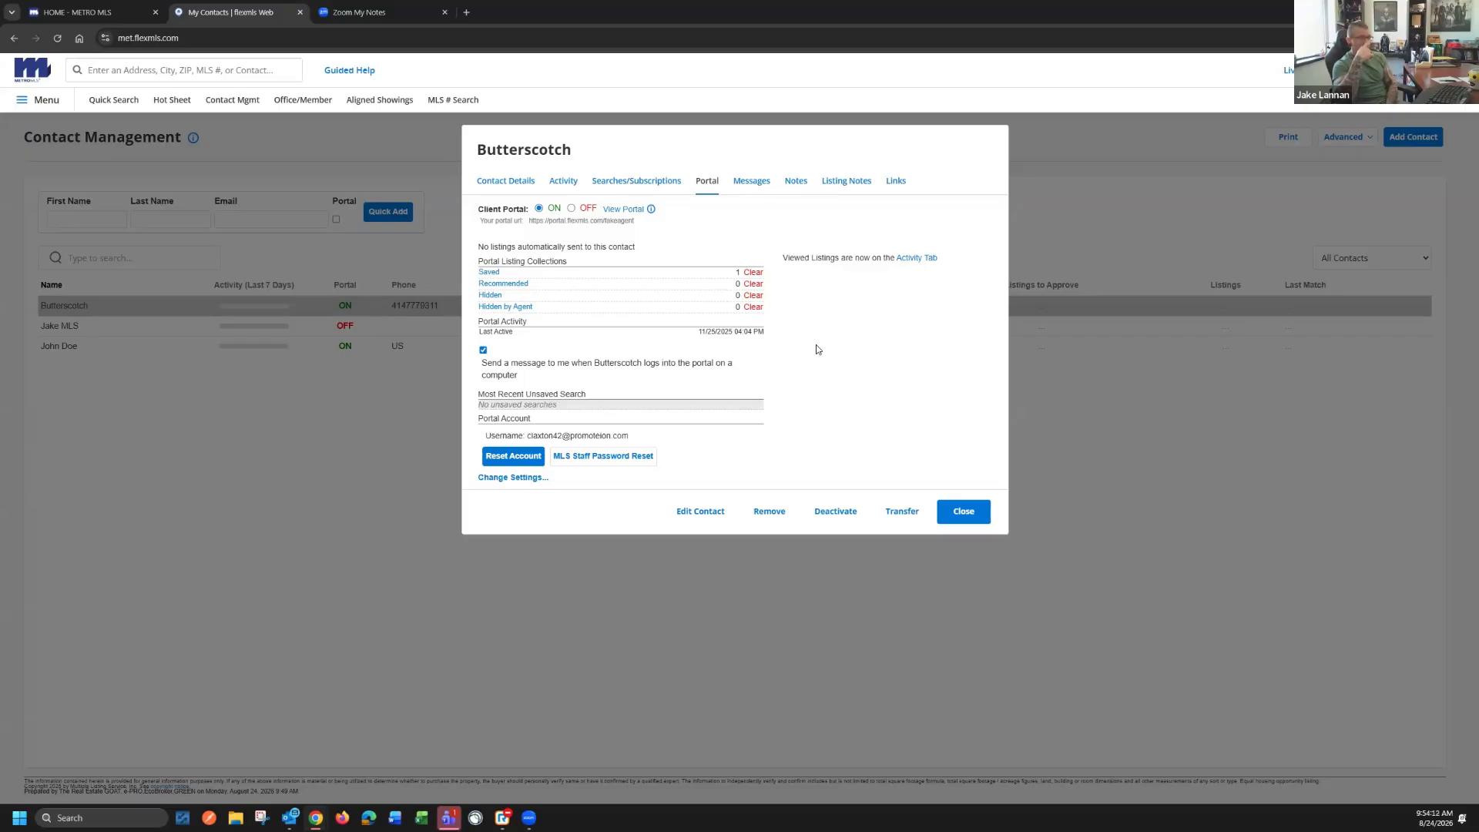
Review the contact's searches and subscriptions and the portal settings, and close the contact record
{"action": "left_click", "coordinate": [626, 183]}
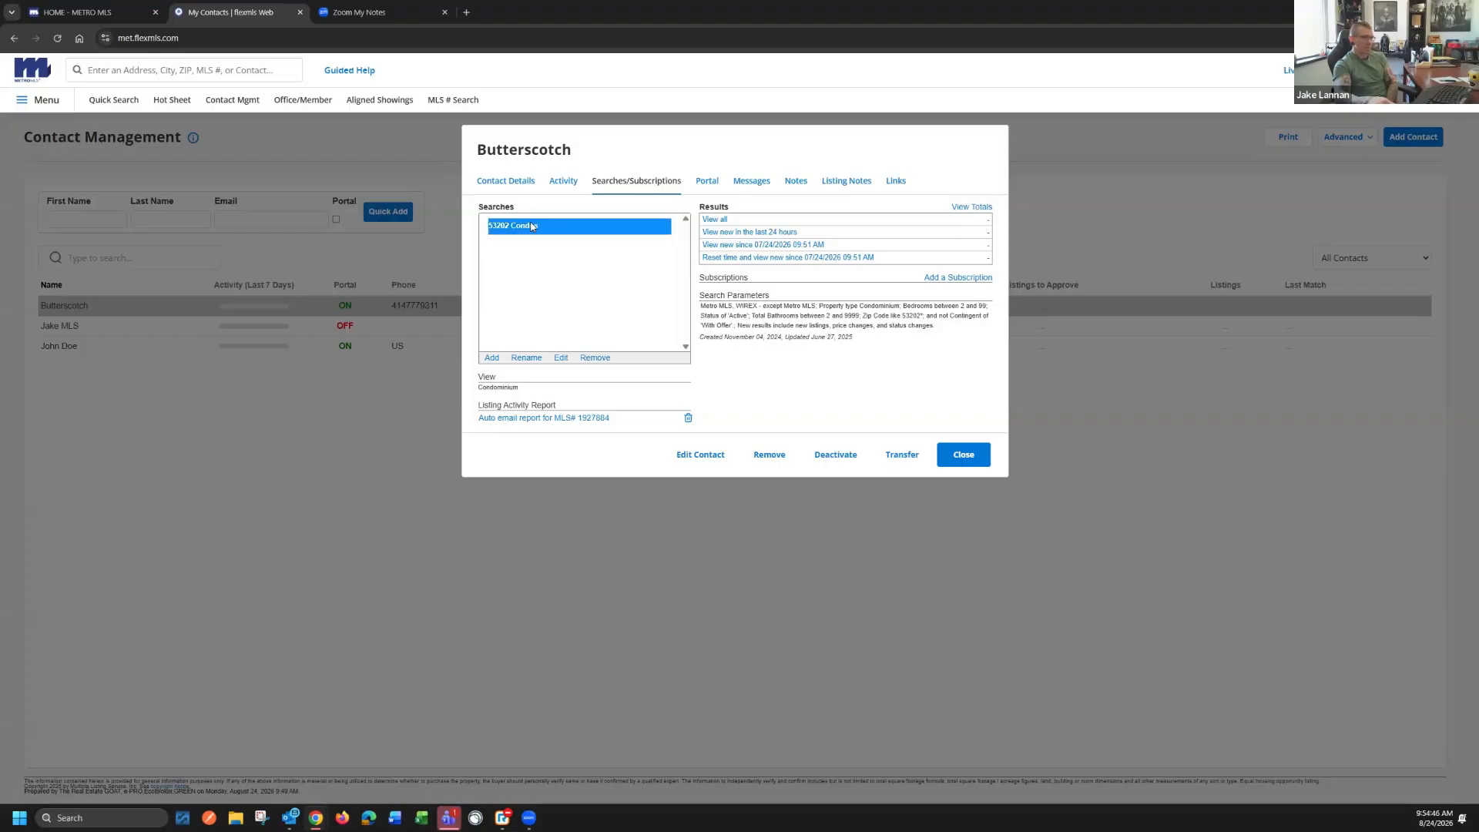
{"action": "left_click", "coordinate": [708, 181]}
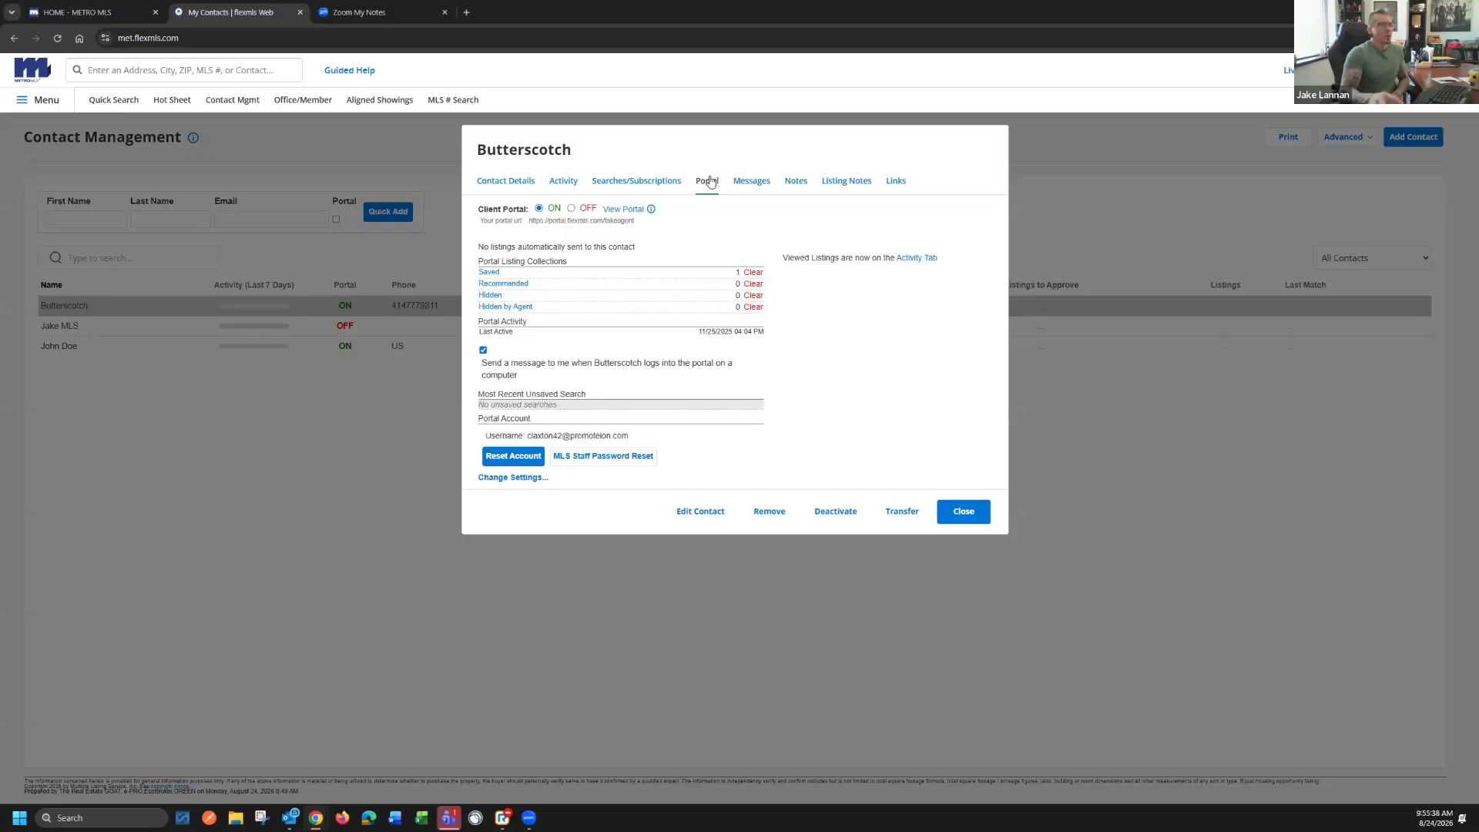
{"action": "left_click", "coordinate": [962, 513]}
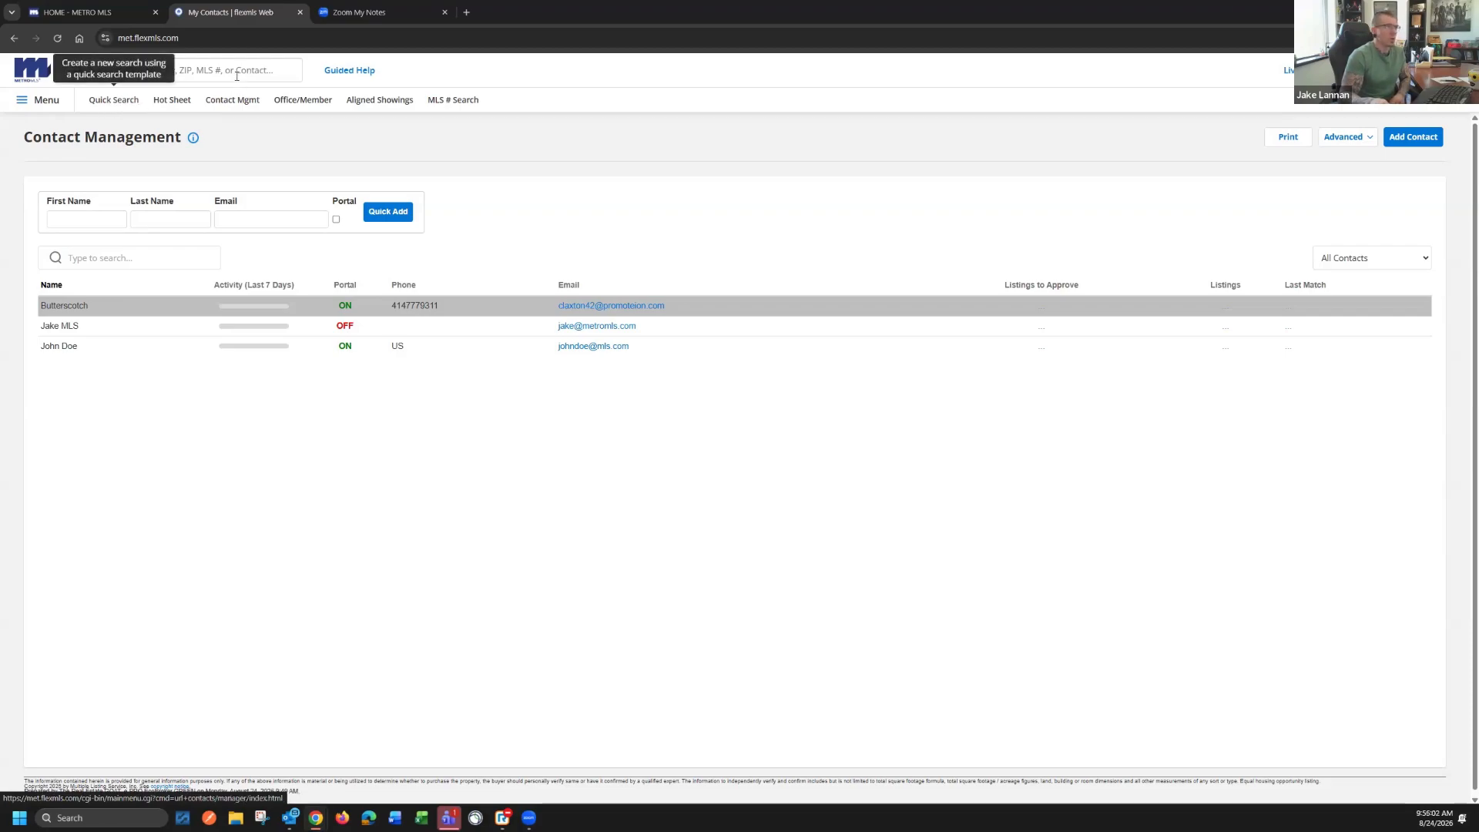
Reopen listing 1973119 from the quick launch history and view its details
{"action": "left_click", "coordinate": [124, 68]}
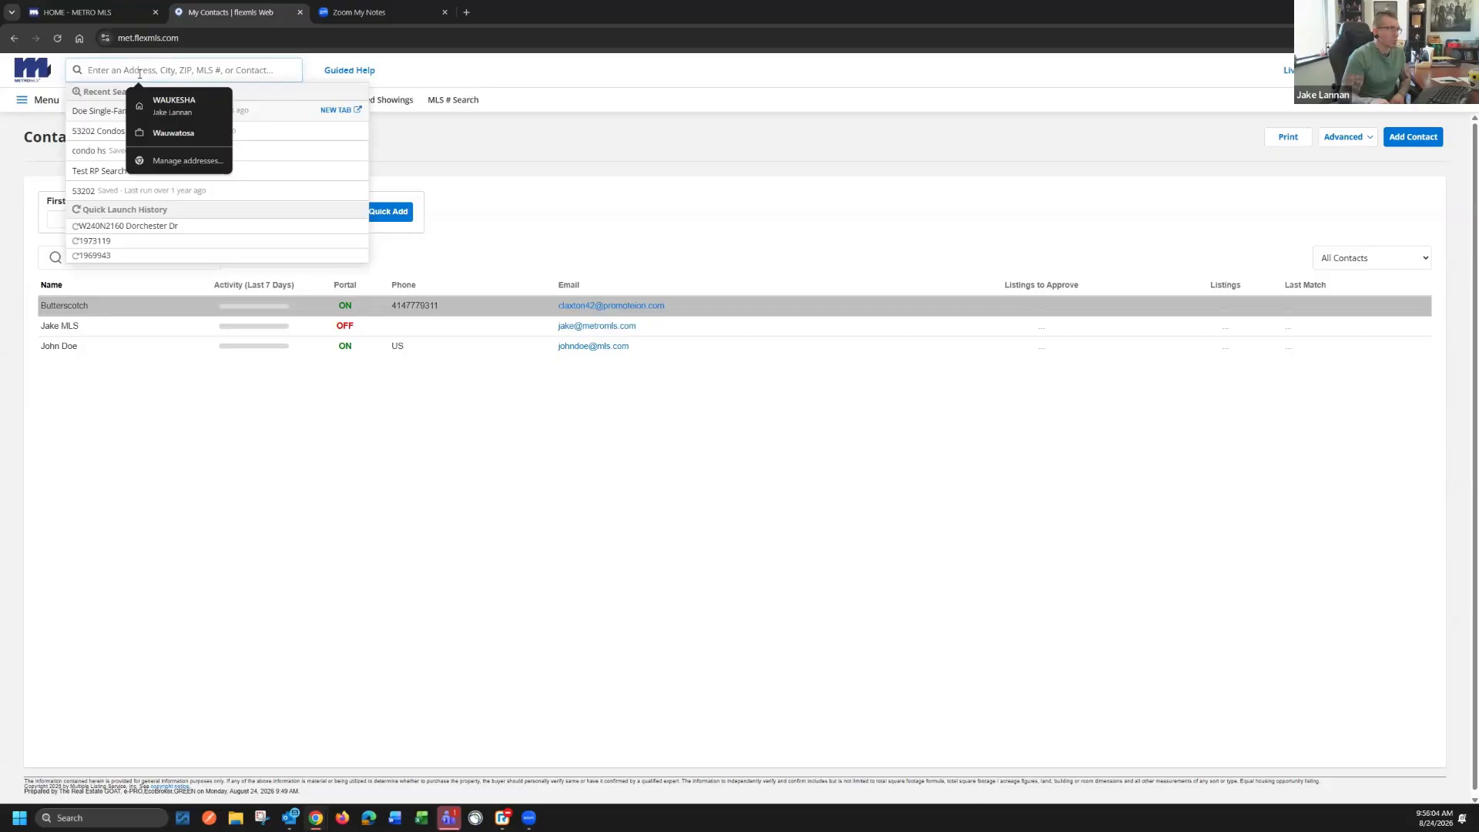
{"action": "left_click", "coordinate": [97, 241]}
{"action": "left_click", "coordinate": [139, 110]}
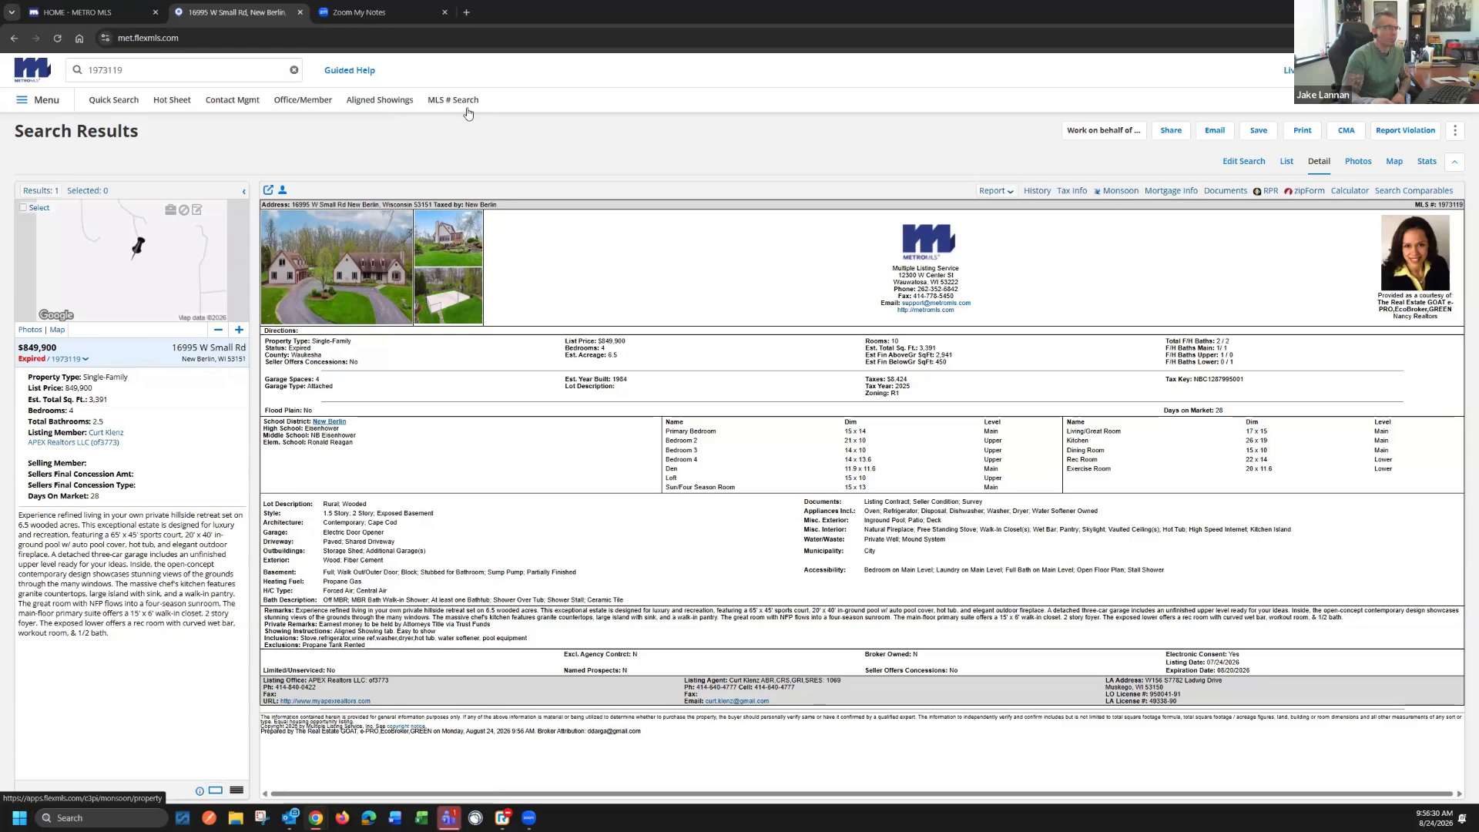
Switch to Aligned Showings and view the agent's active listings, checking back briefly on the MLS listing detail
{"action": "left_click", "coordinate": [381, 102]}
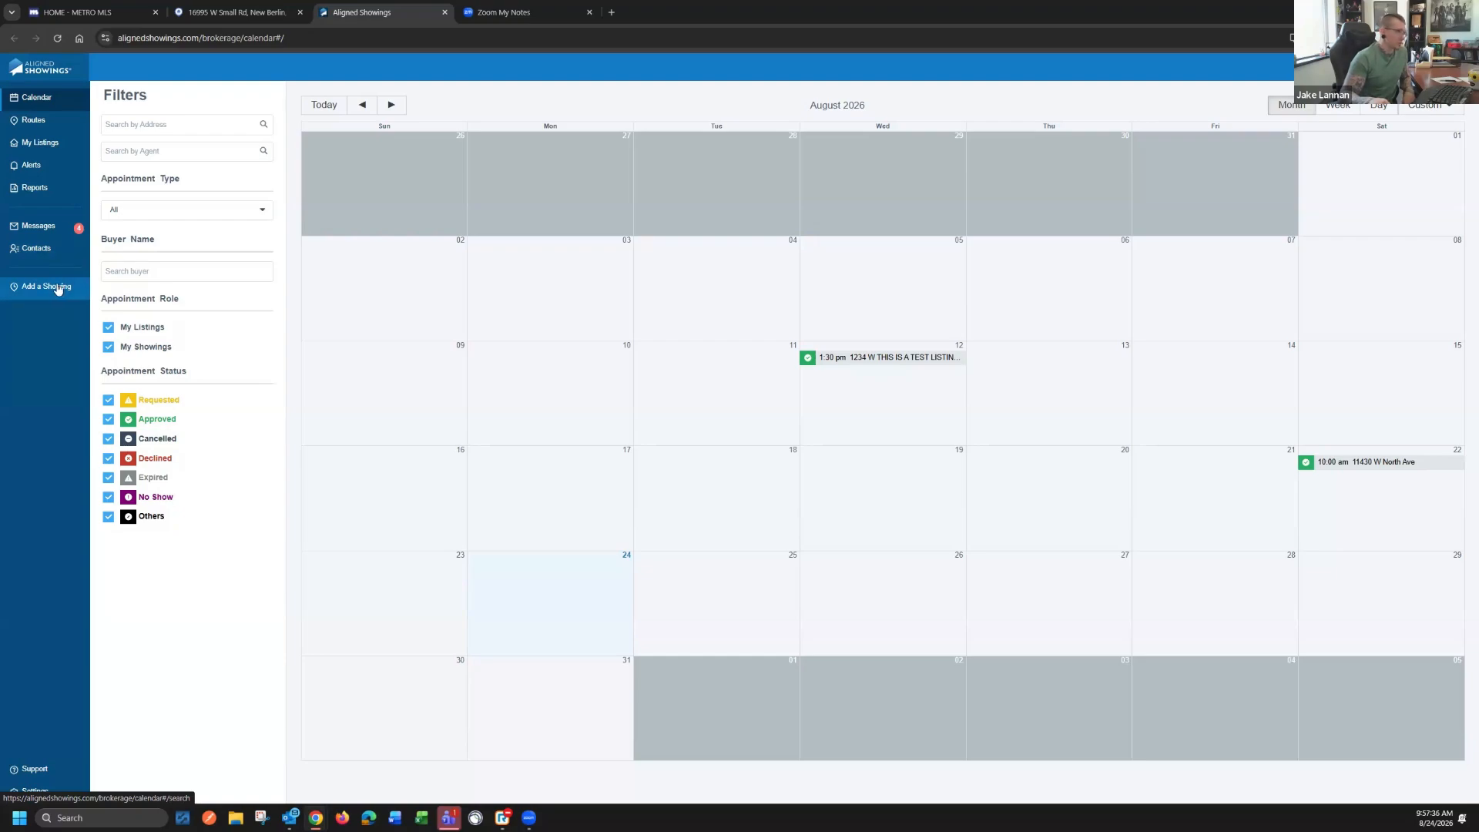
{"action": "left_click", "coordinate": [49, 149]}
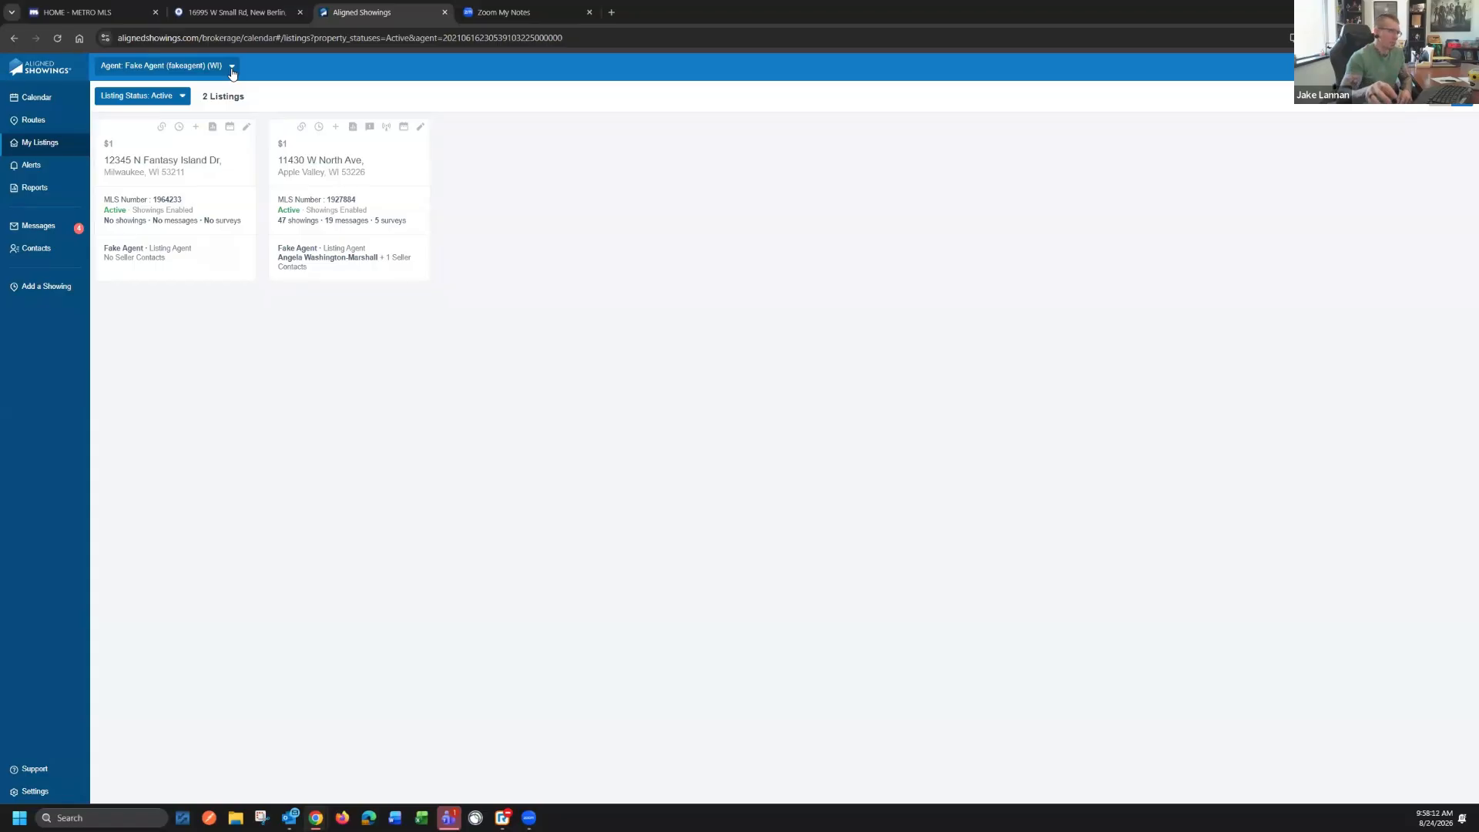
{"action": "left_click", "coordinate": [229, 12]}
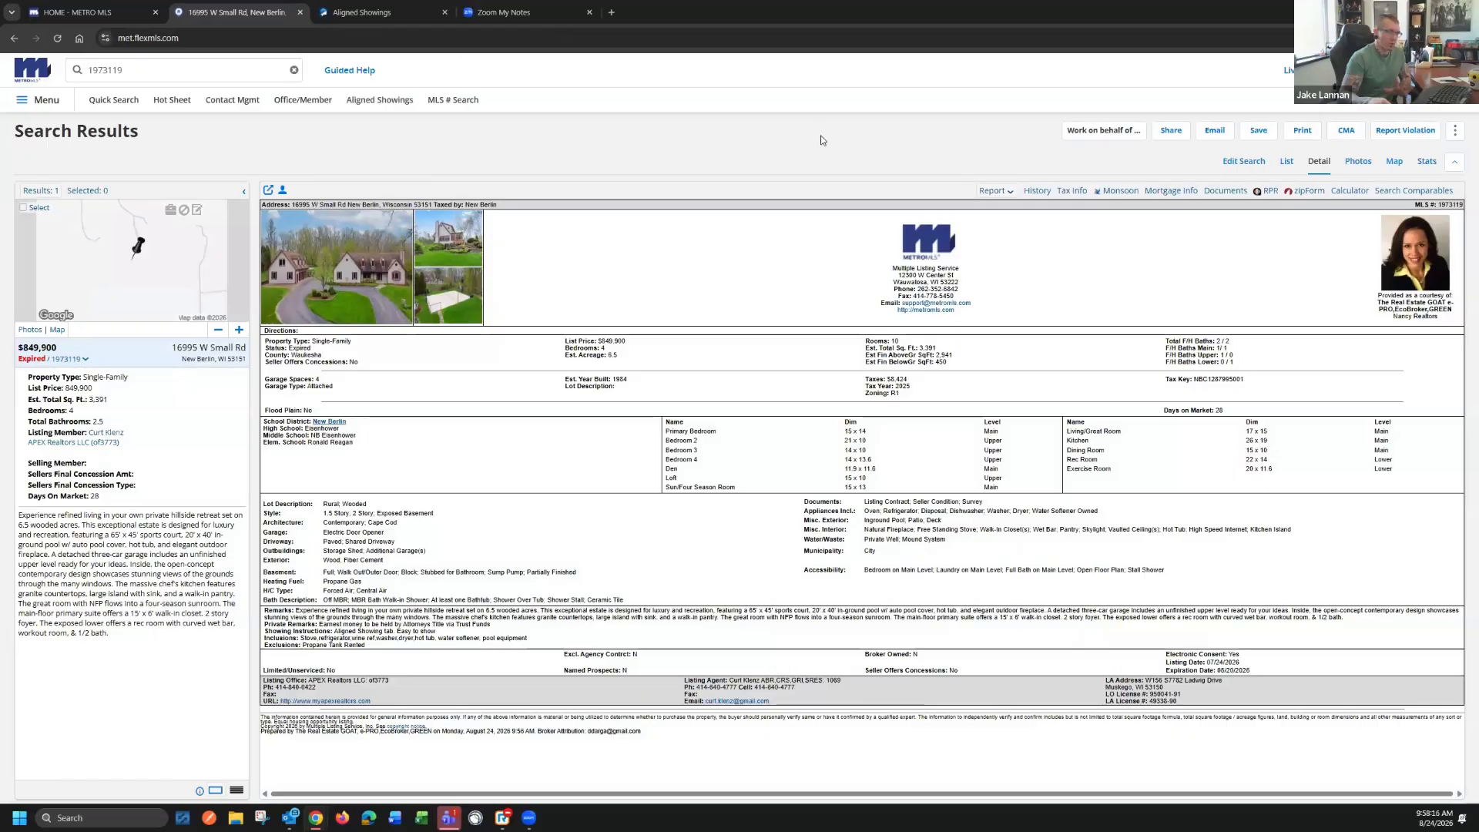
{"action": "left_click", "coordinate": [368, 16]}
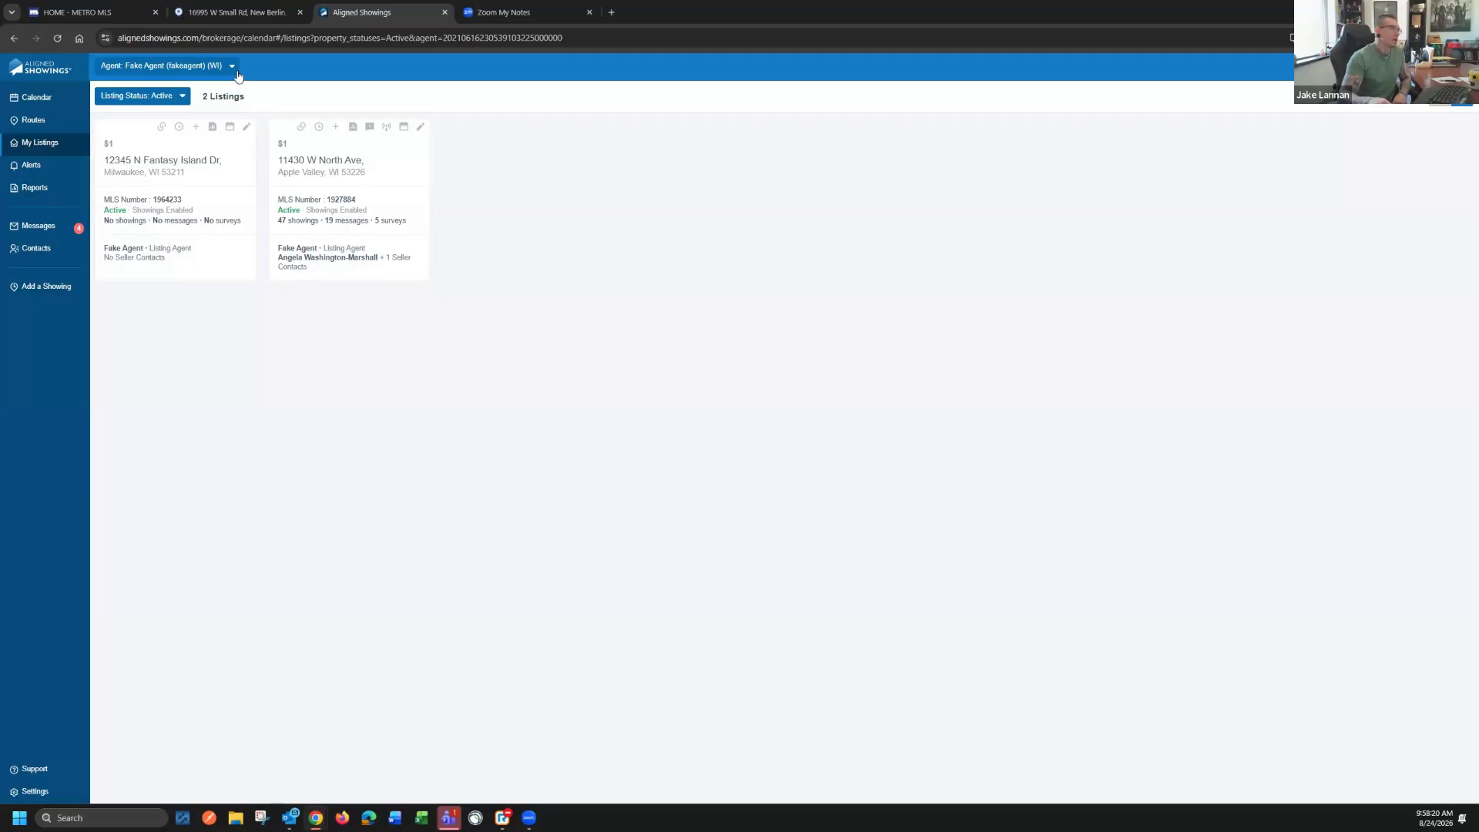
Switch the agent to Not A Real Team and view that team's active listings
{"action": "left_click", "coordinate": [233, 68]}
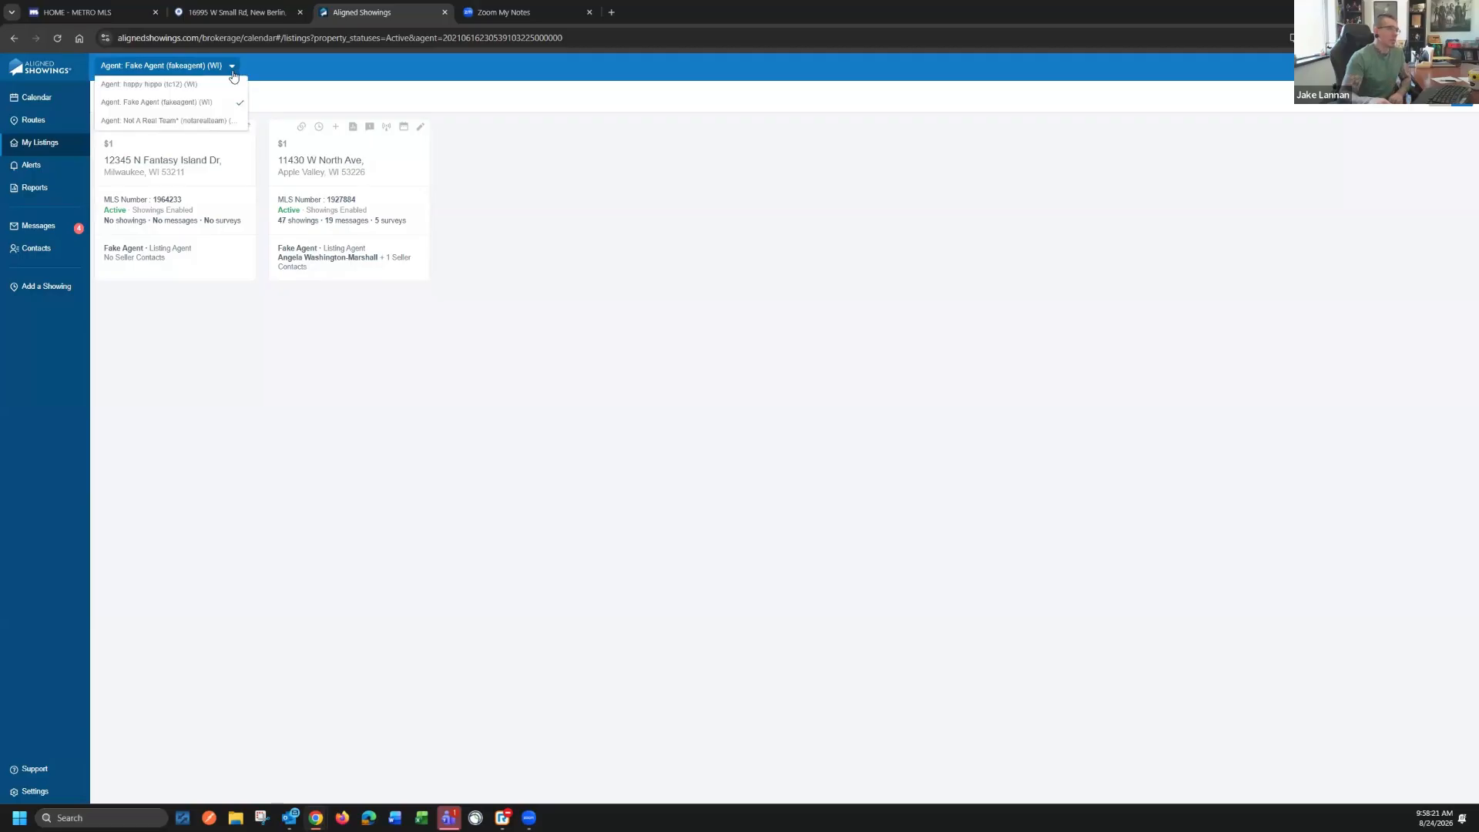
{"action": "left_click", "coordinate": [202, 121]}
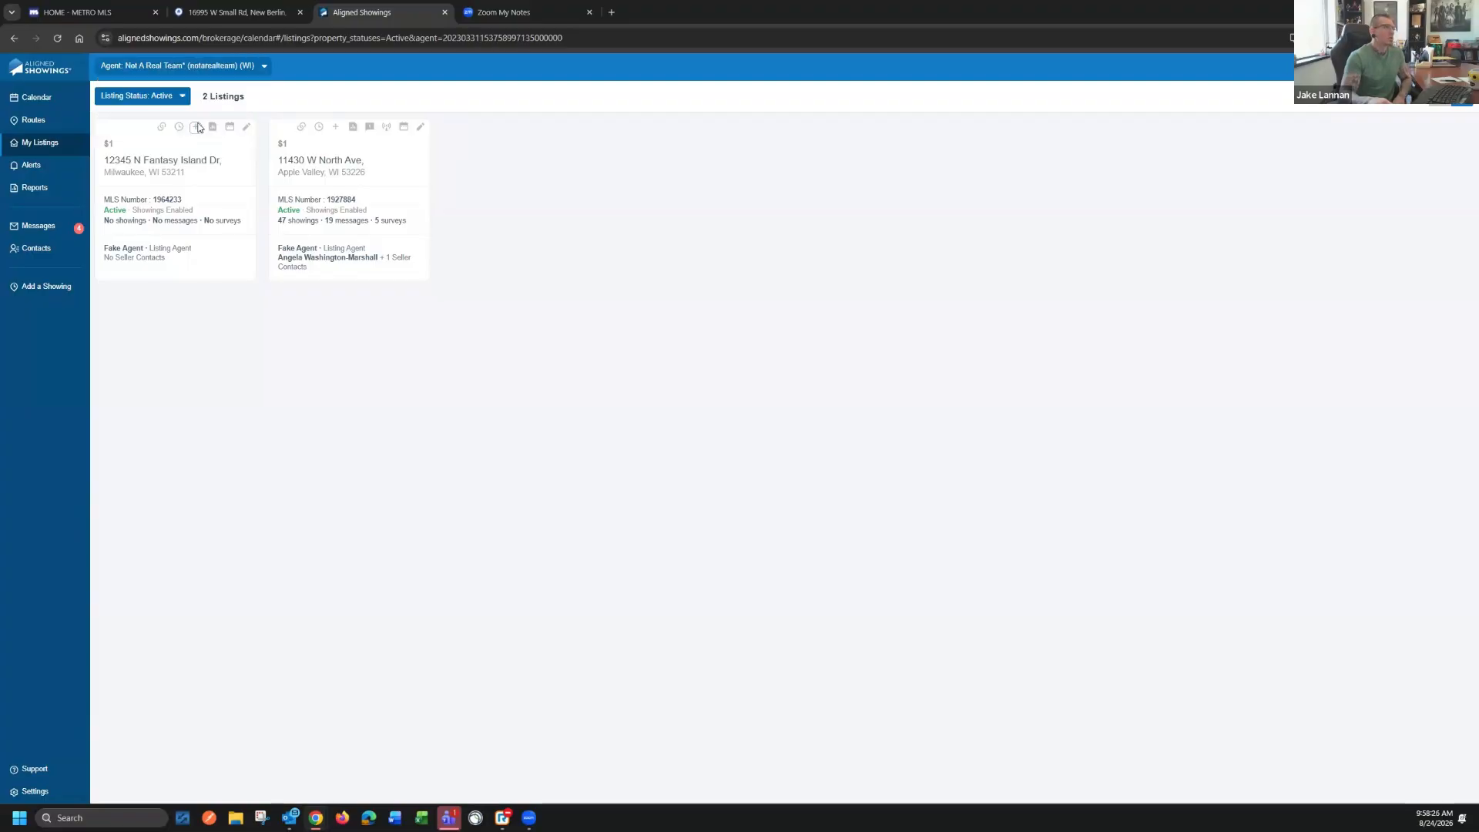
{"action": "left_click", "coordinate": [265, 70]}
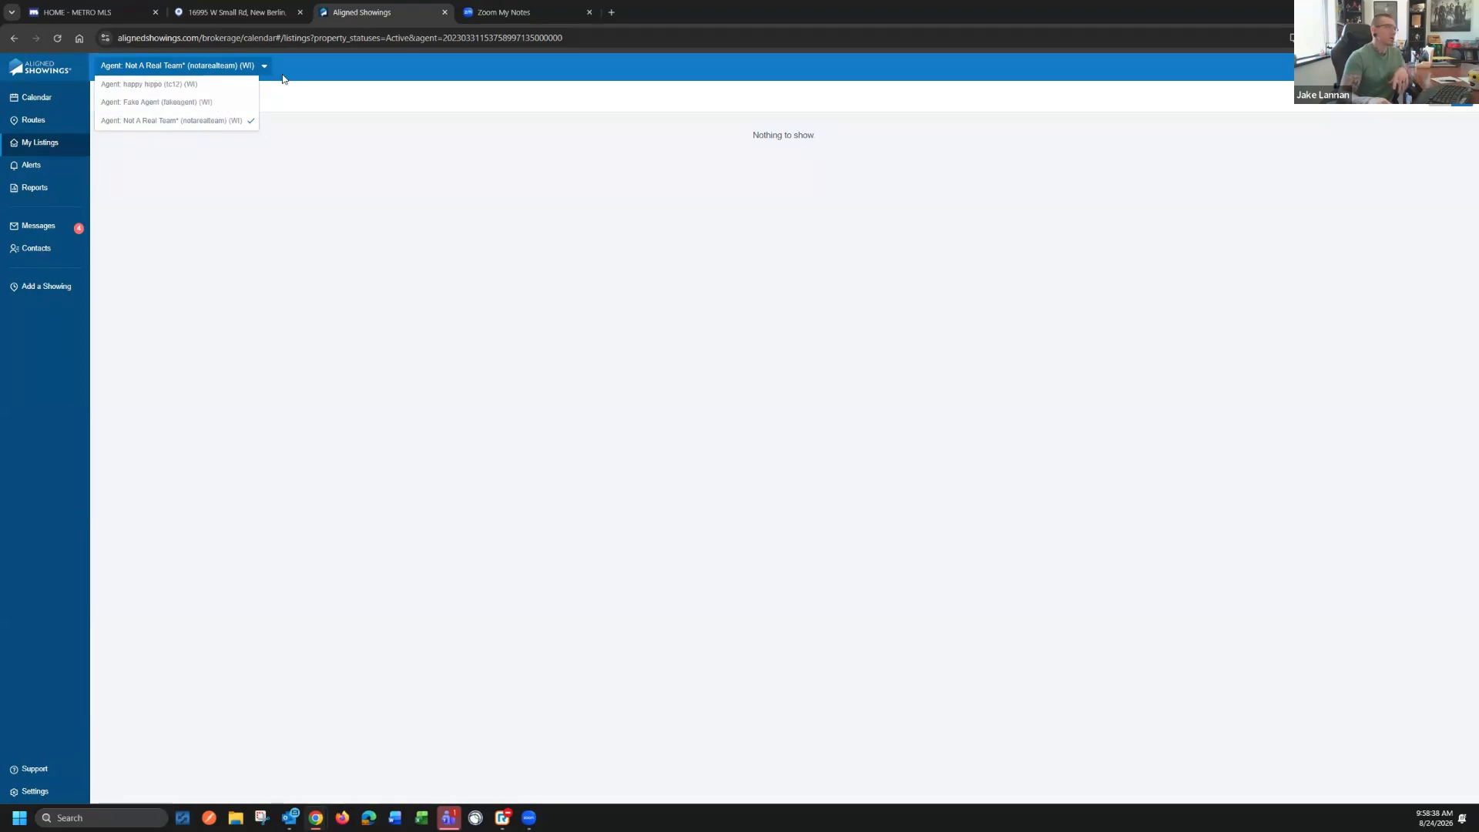
{"action": "left_click", "coordinate": [270, 143]}
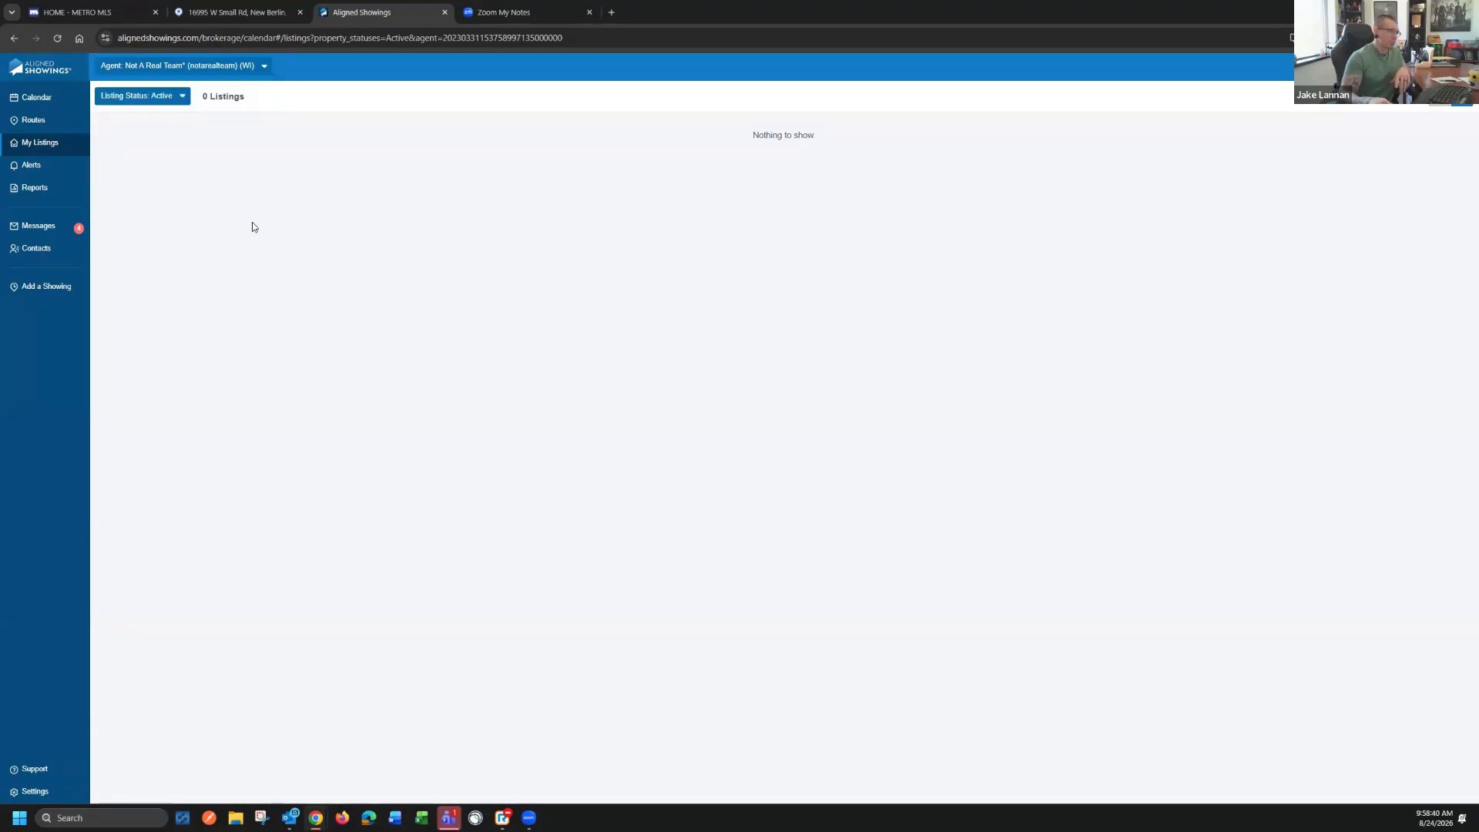
Return to the Fake Agent account's listings and review the available listing status filter options
{"action": "left_click", "coordinate": [264, 71]}
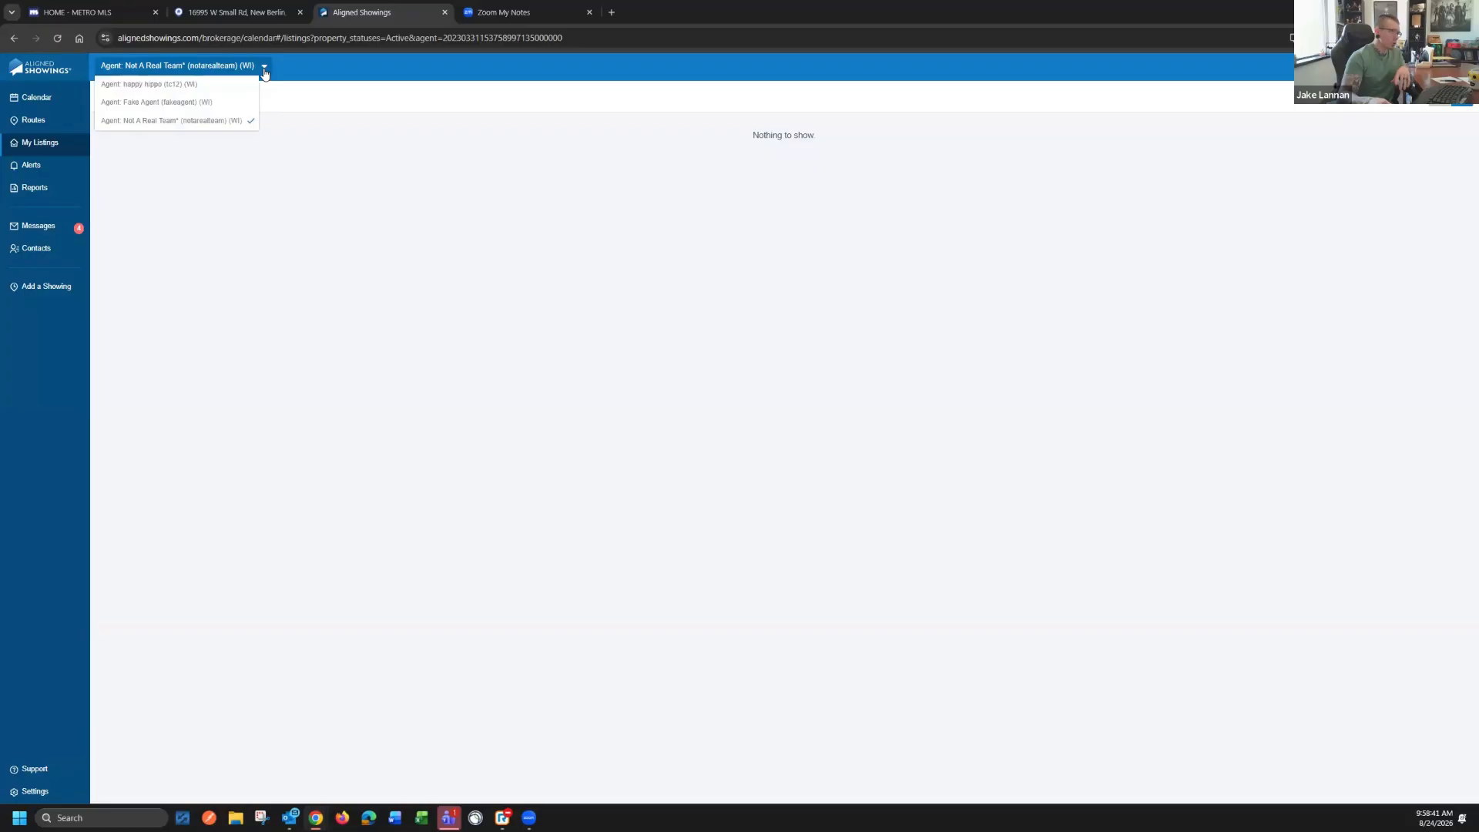
{"action": "left_click", "coordinate": [197, 105]}
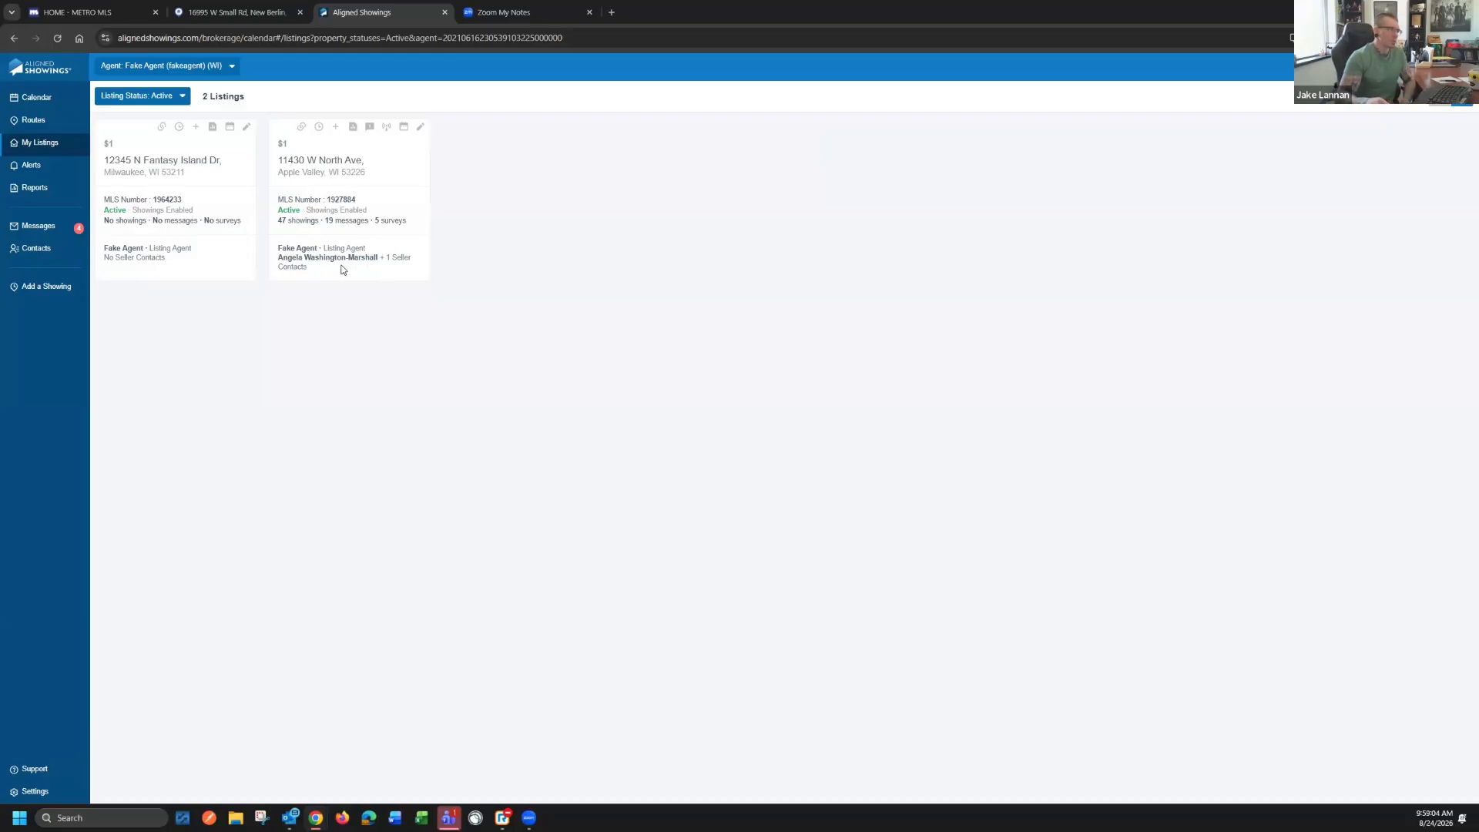
{"action": "left_click", "coordinate": [179, 101]}
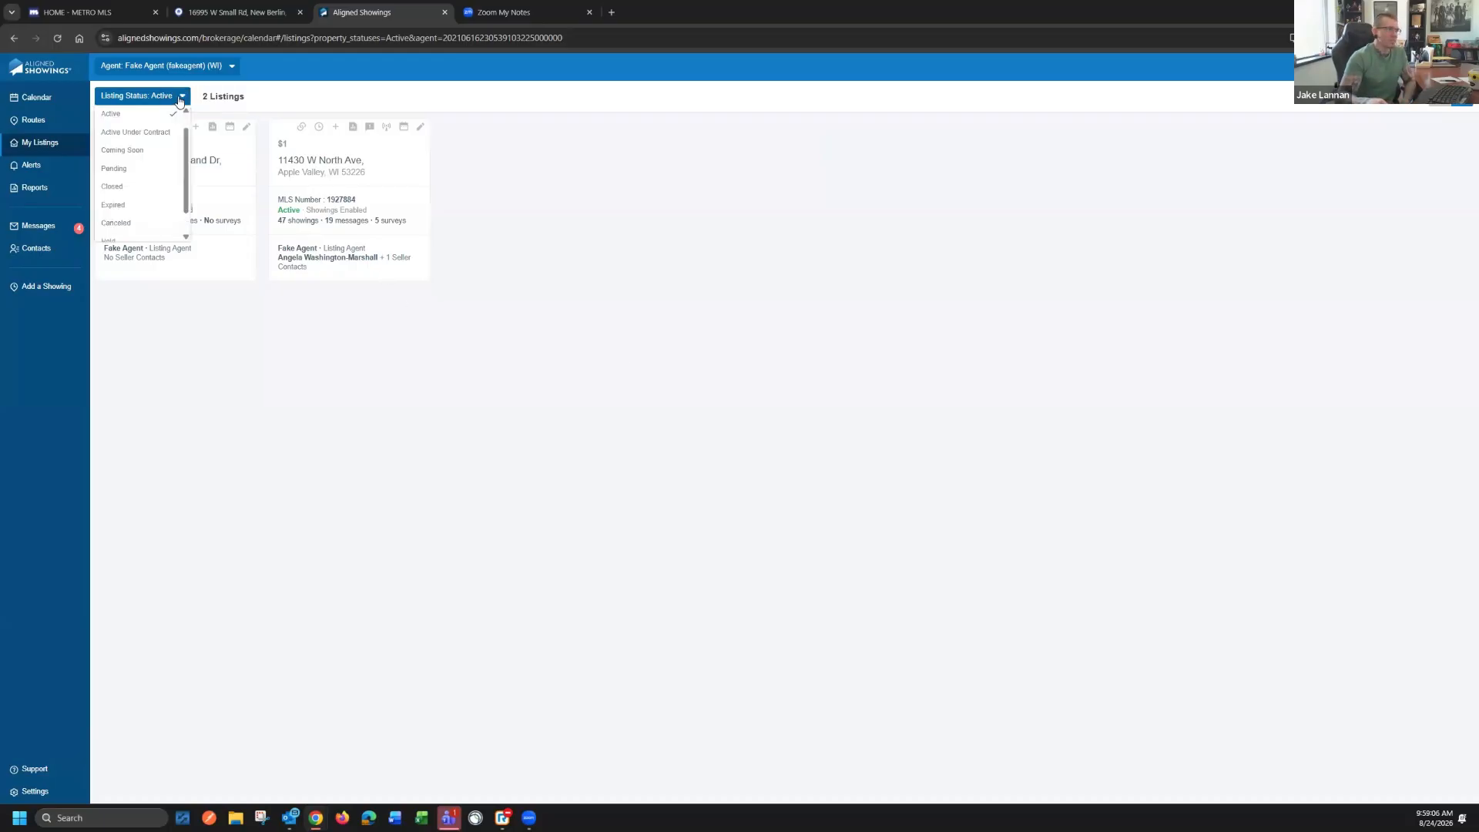
{"action": "left_click", "coordinate": [271, 127]}
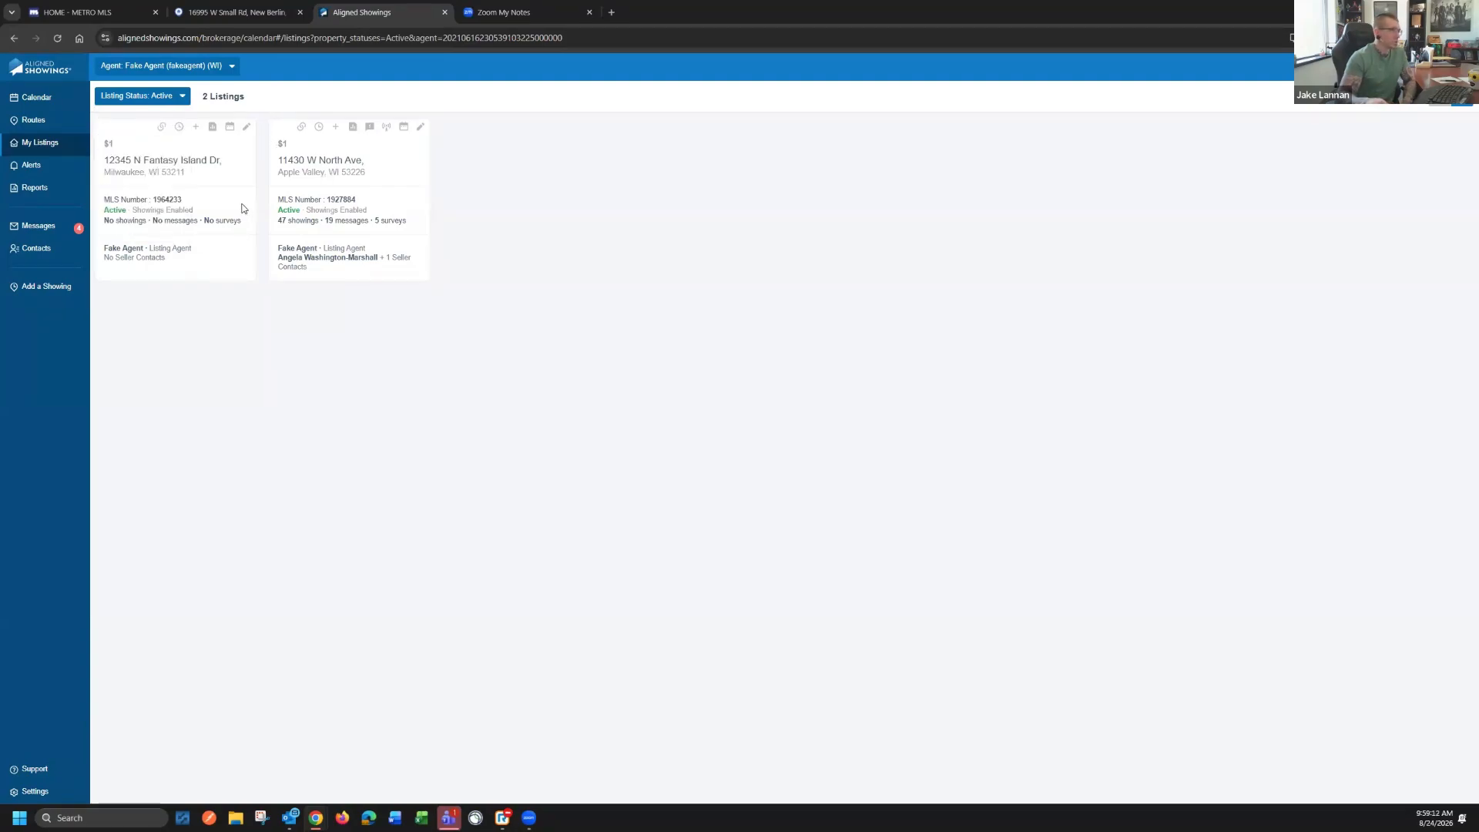
Open the listing setup for 12345 N Fantasy Island Dr and review the showing instructions, including overlap limit and appointment length options
{"action": "left_click", "coordinate": [246, 128]}
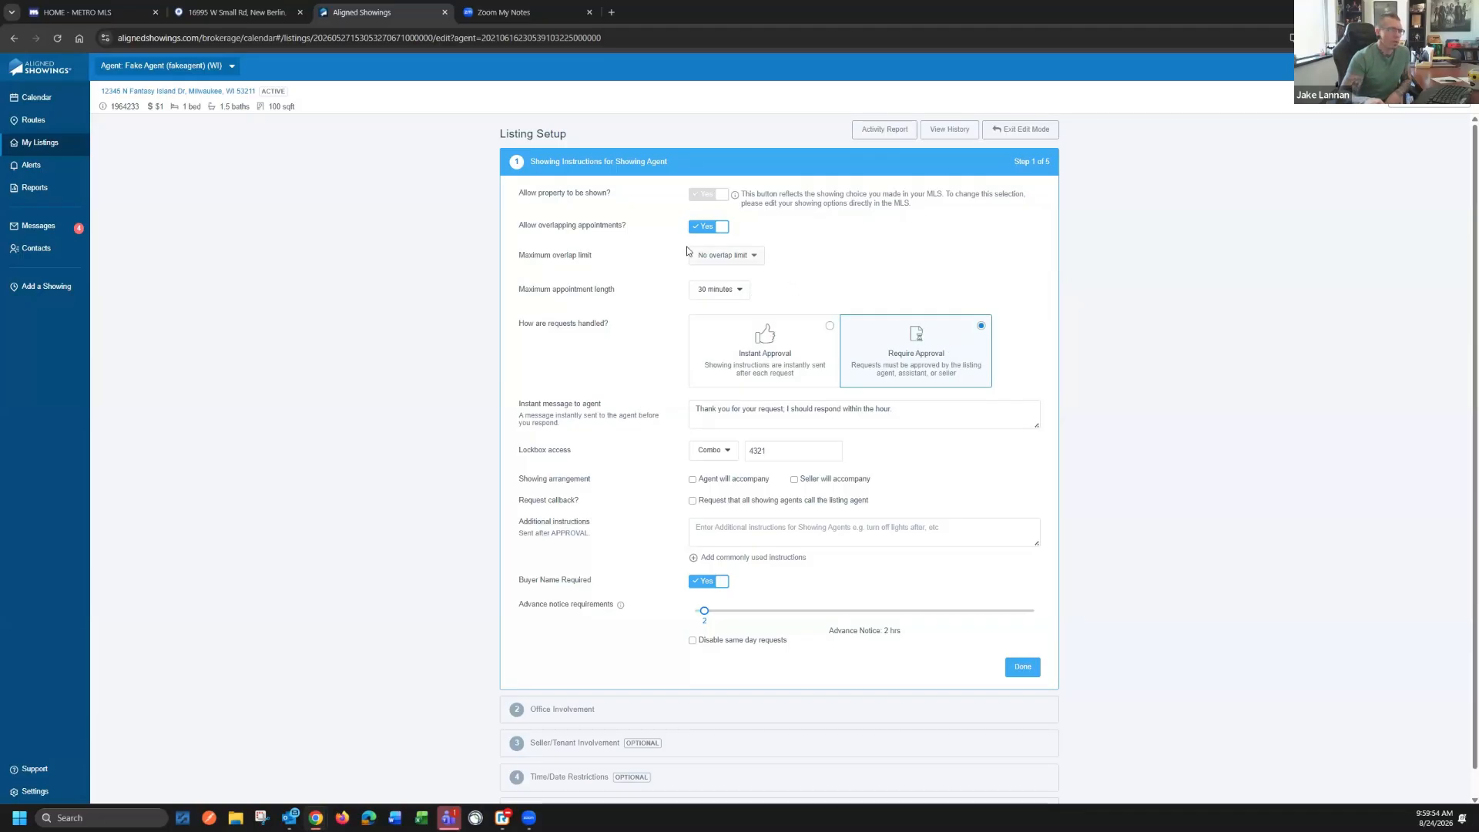
{"action": "left_click", "coordinate": [726, 262]}
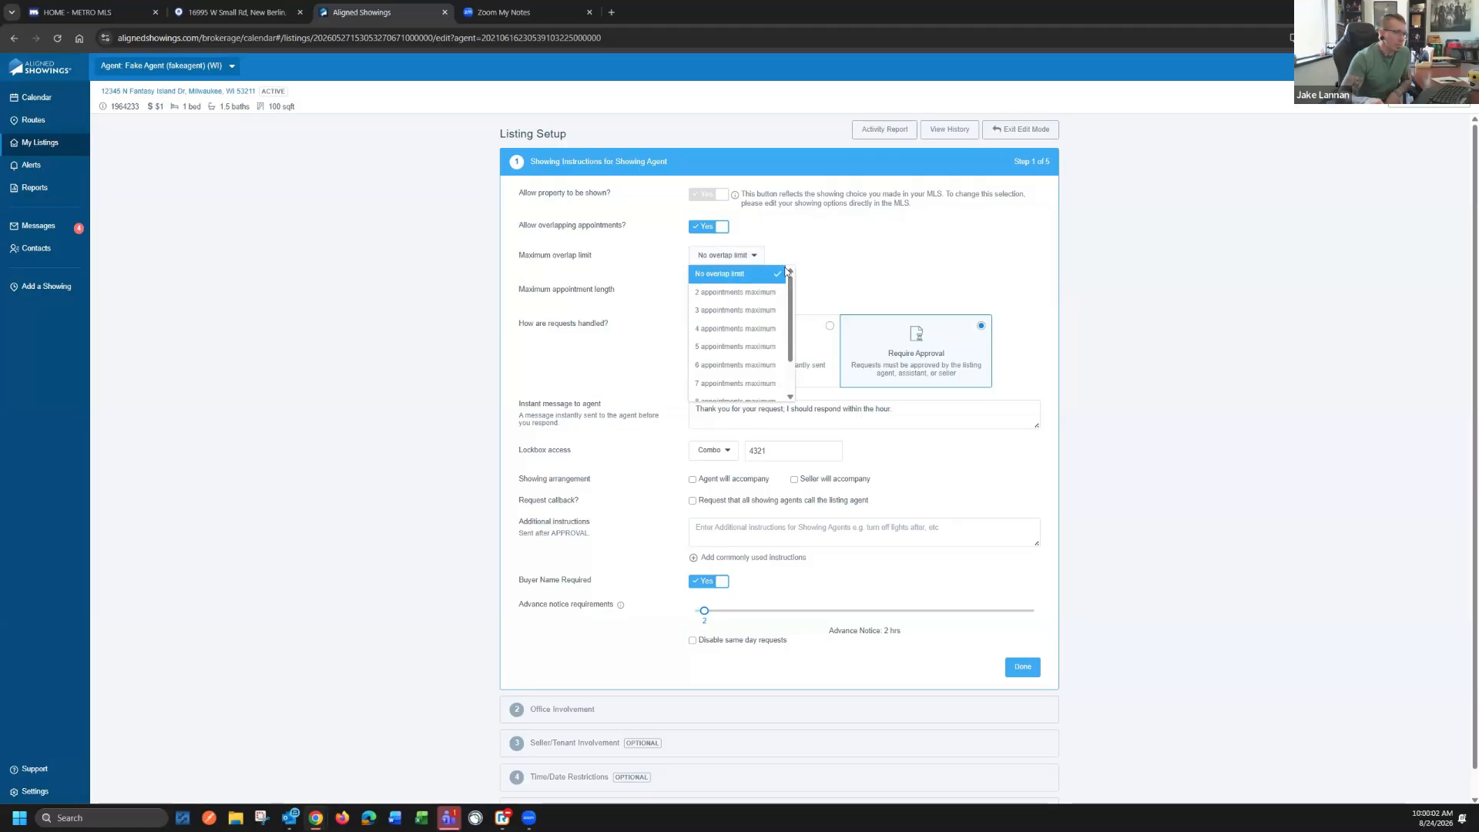
{"action": "left_click", "coordinate": [822, 249]}
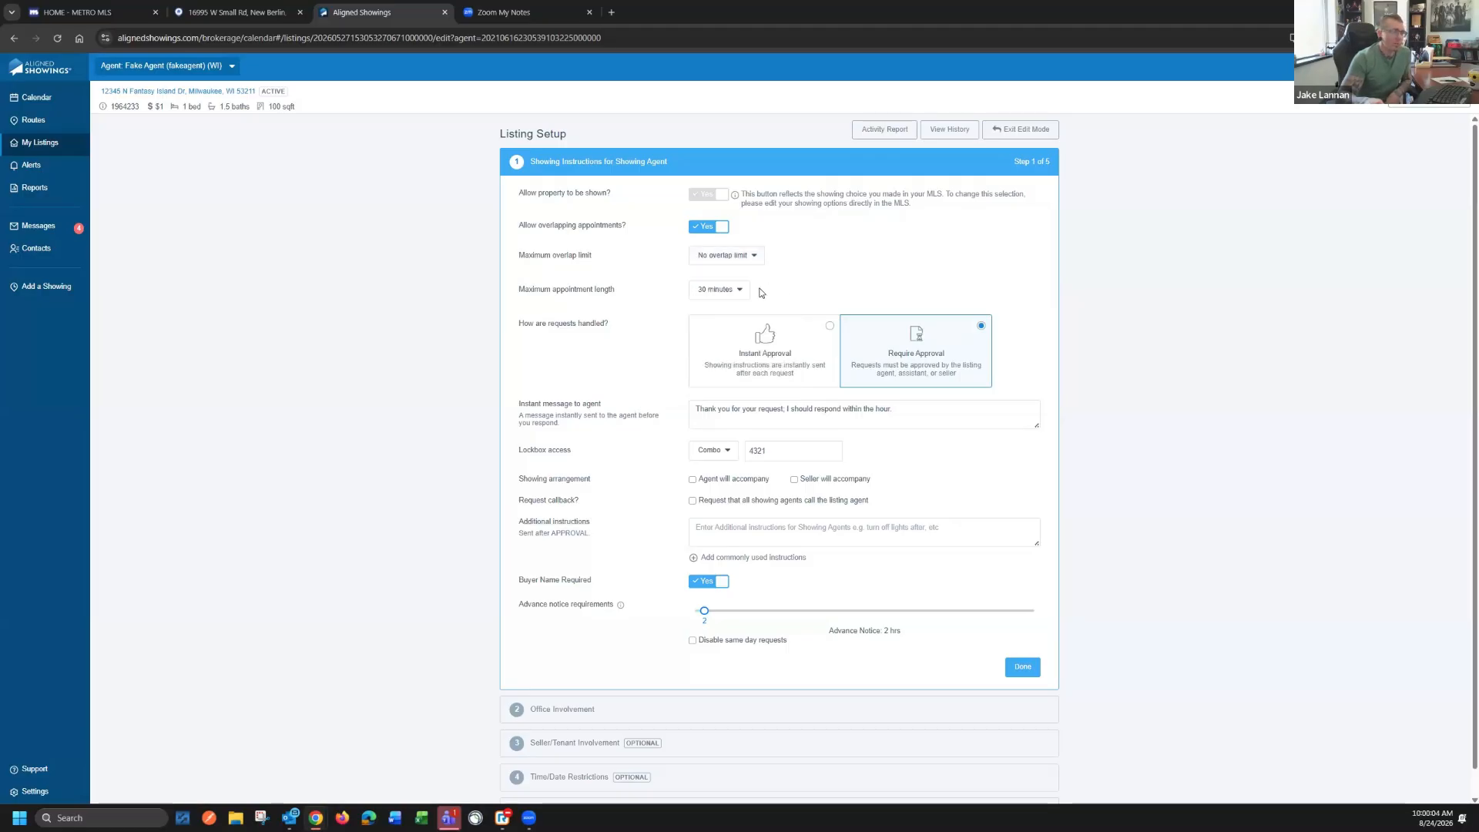
{"action": "left_click", "coordinate": [742, 299]}
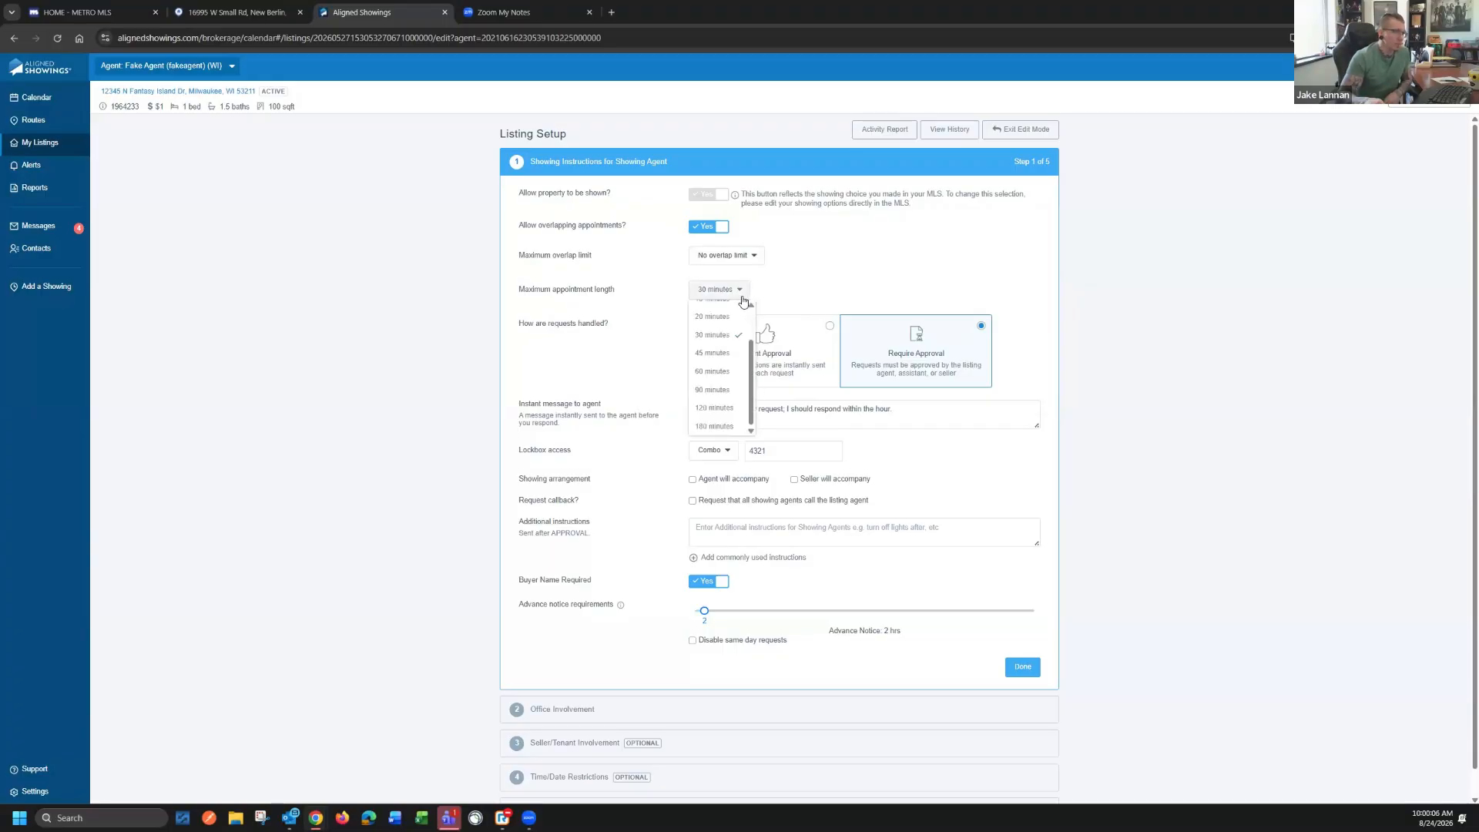
{"action": "left_click", "coordinate": [623, 350]}
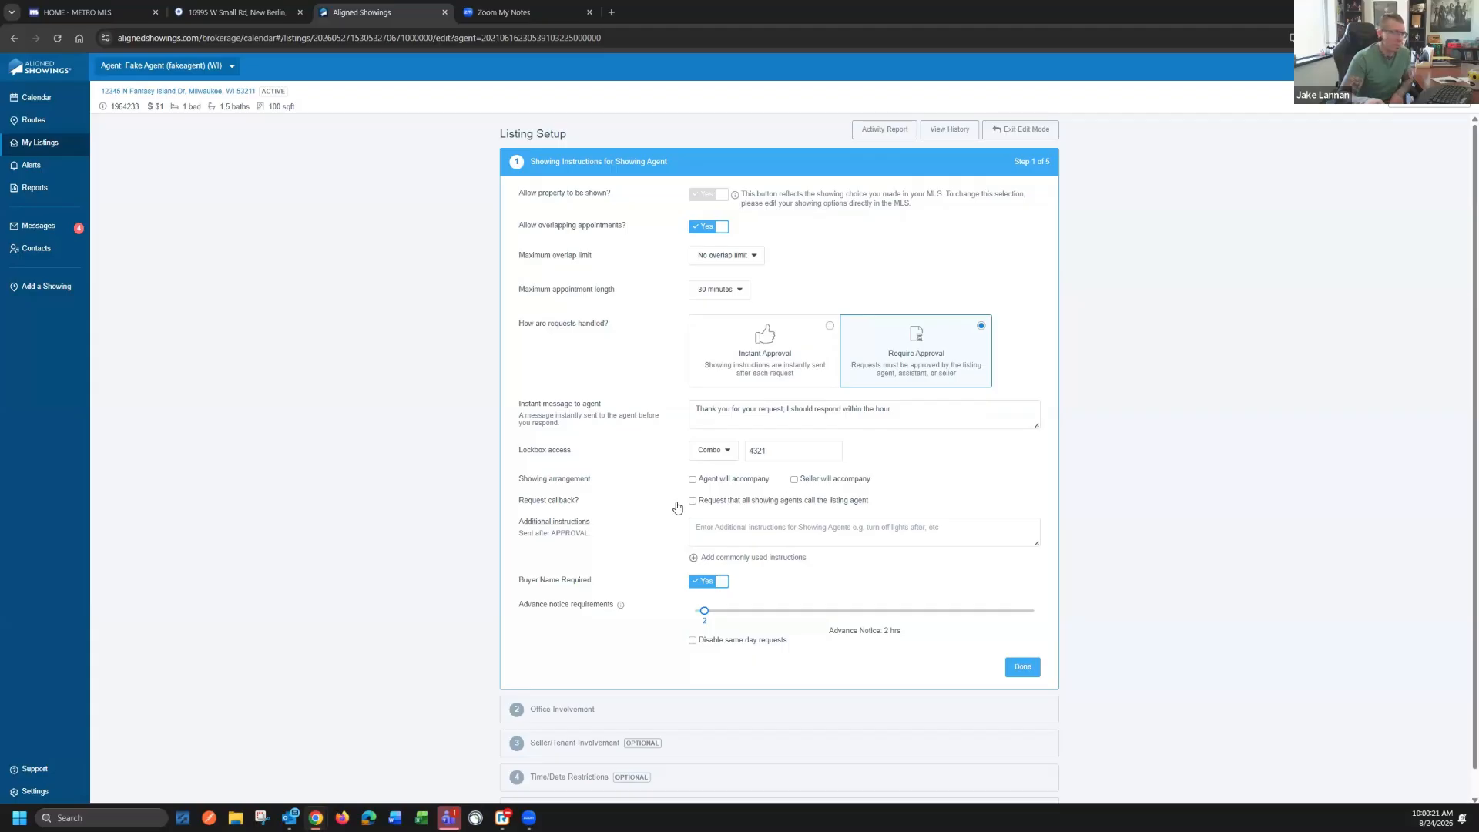
{"action": "scroll", "coordinate": [676, 508], "scroll_direction": "down", "scroll_amount": 1}
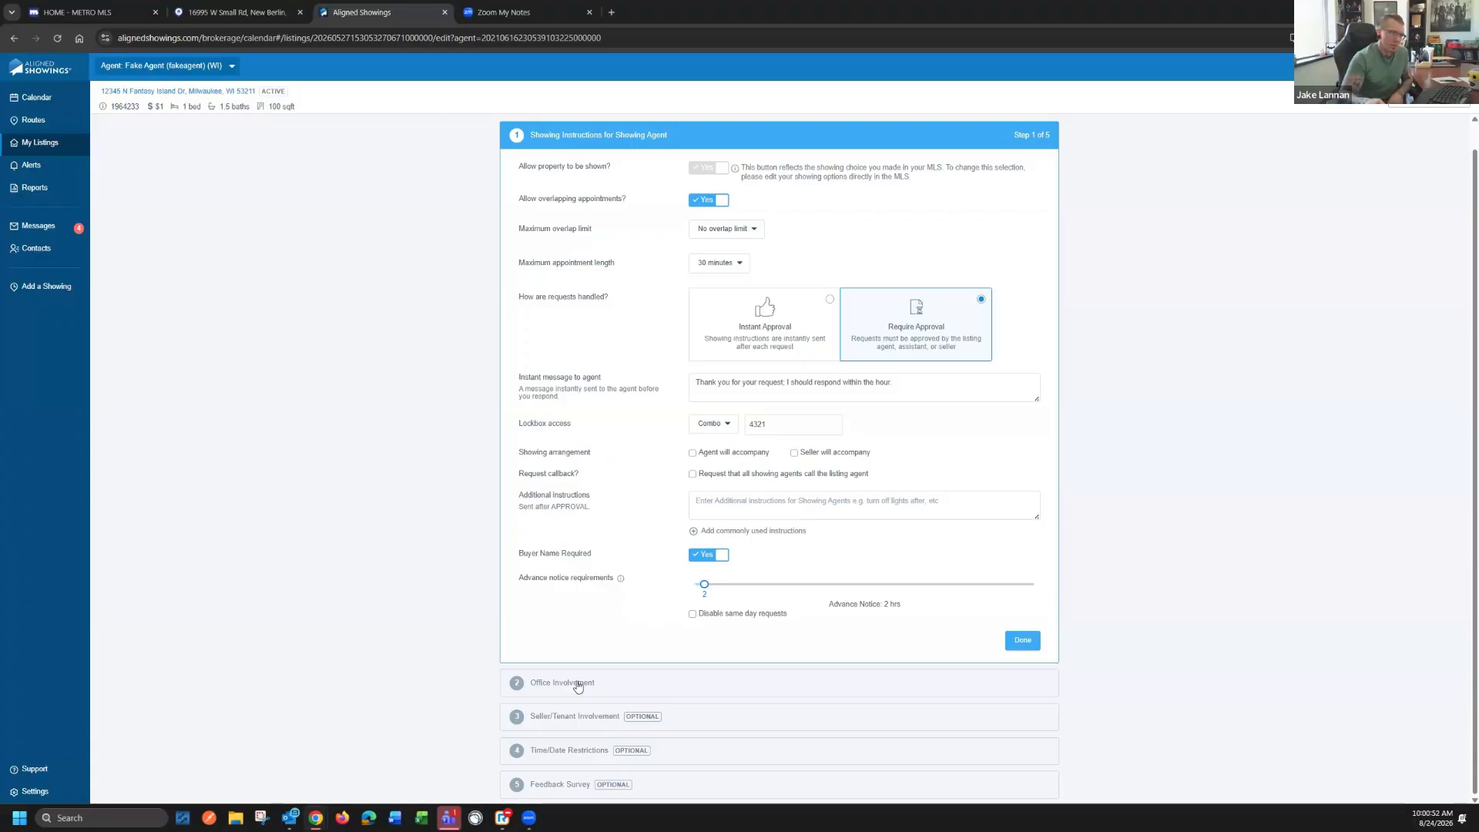
Go through the Office Involvement, Seller/Tenant Involvement, Time/Date Restrictions and Feedback Survey sections and finish the listing setup
{"action": "left_click", "coordinate": [632, 695]}
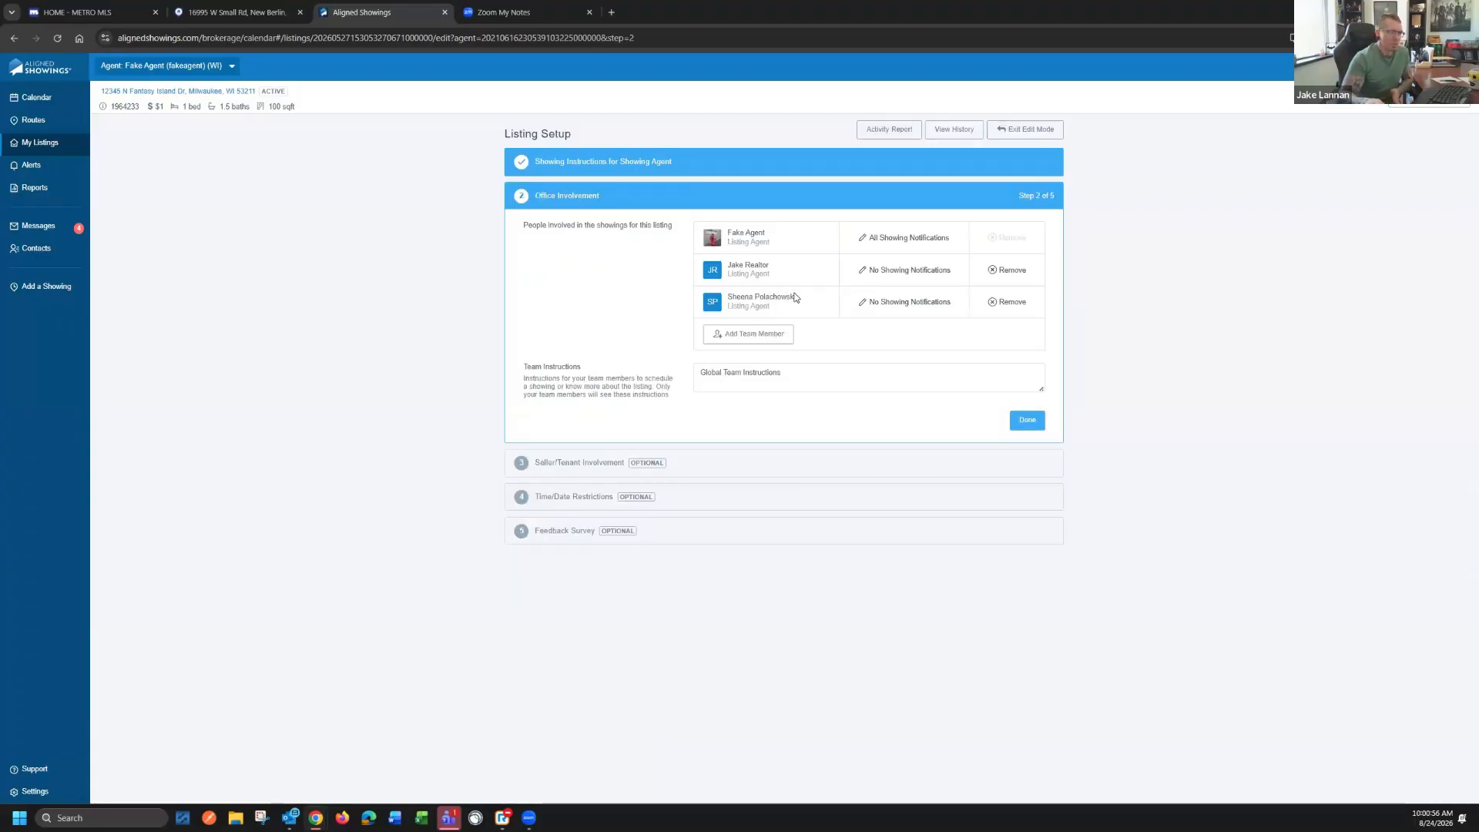
{"action": "left_click", "coordinate": [574, 473]}
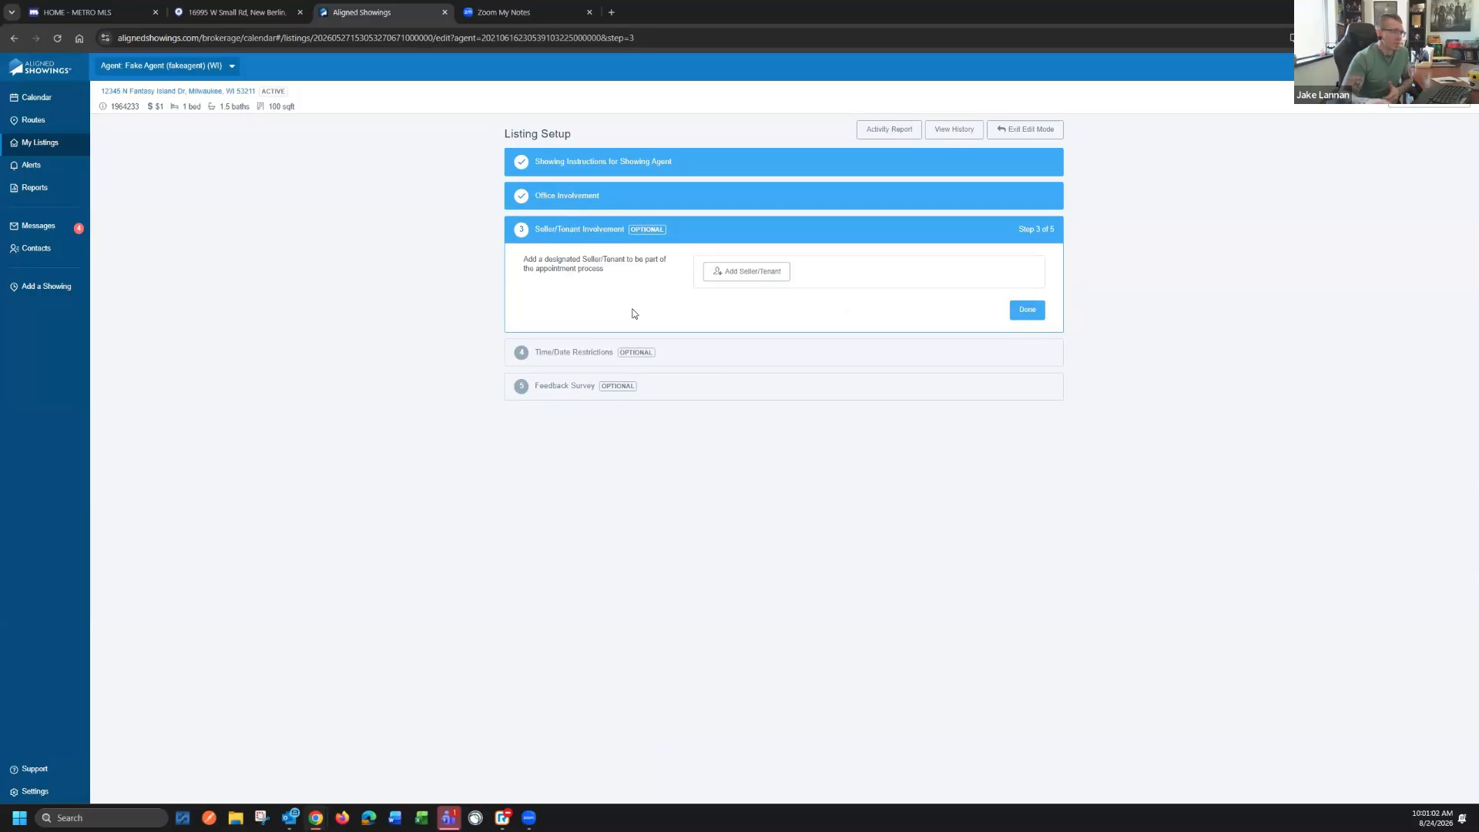
{"action": "left_click", "coordinate": [572, 355]}
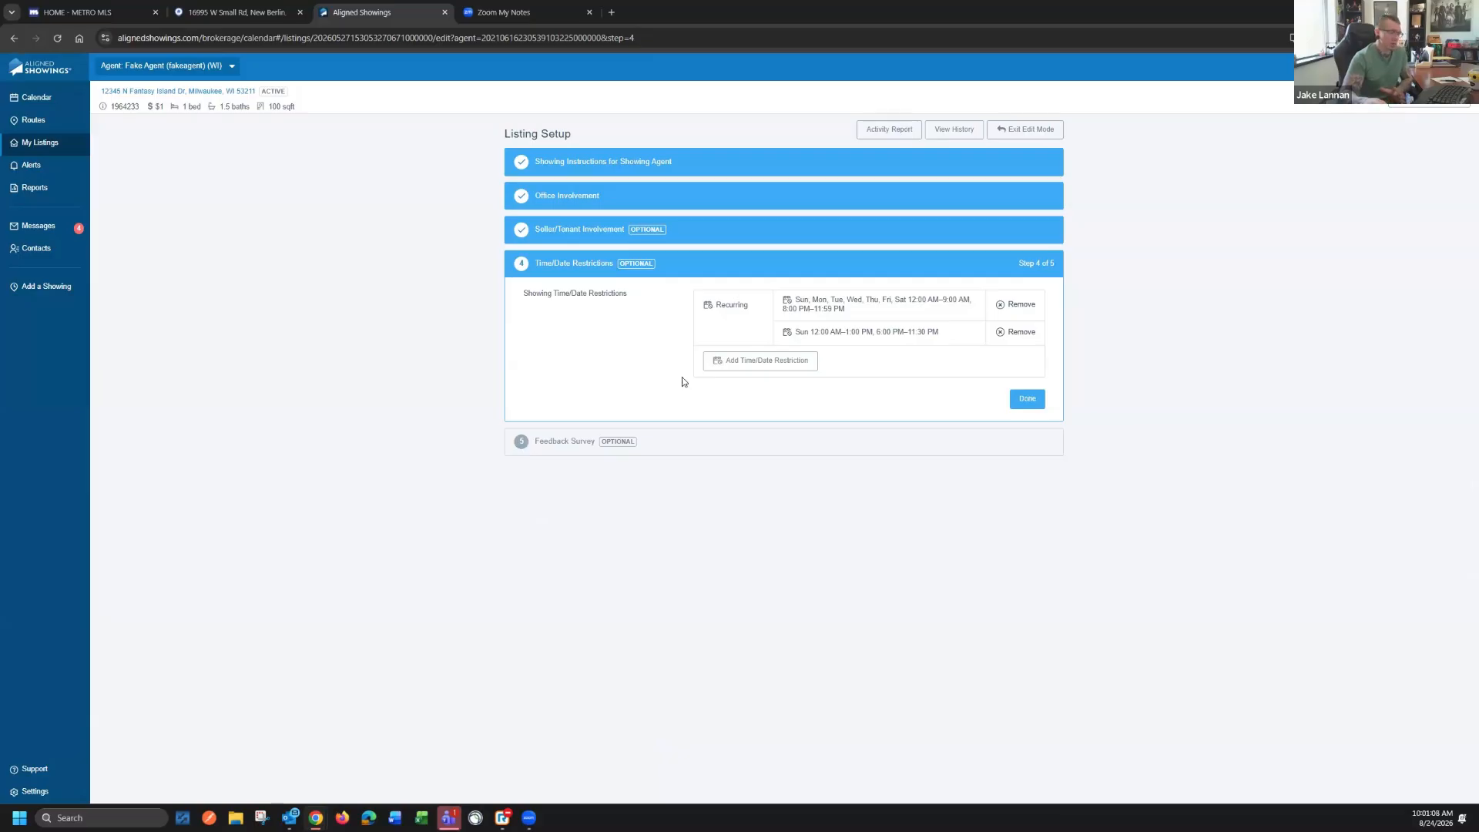
{"action": "left_click", "coordinate": [581, 444]}
{"action": "left_click", "coordinate": [1028, 557]}
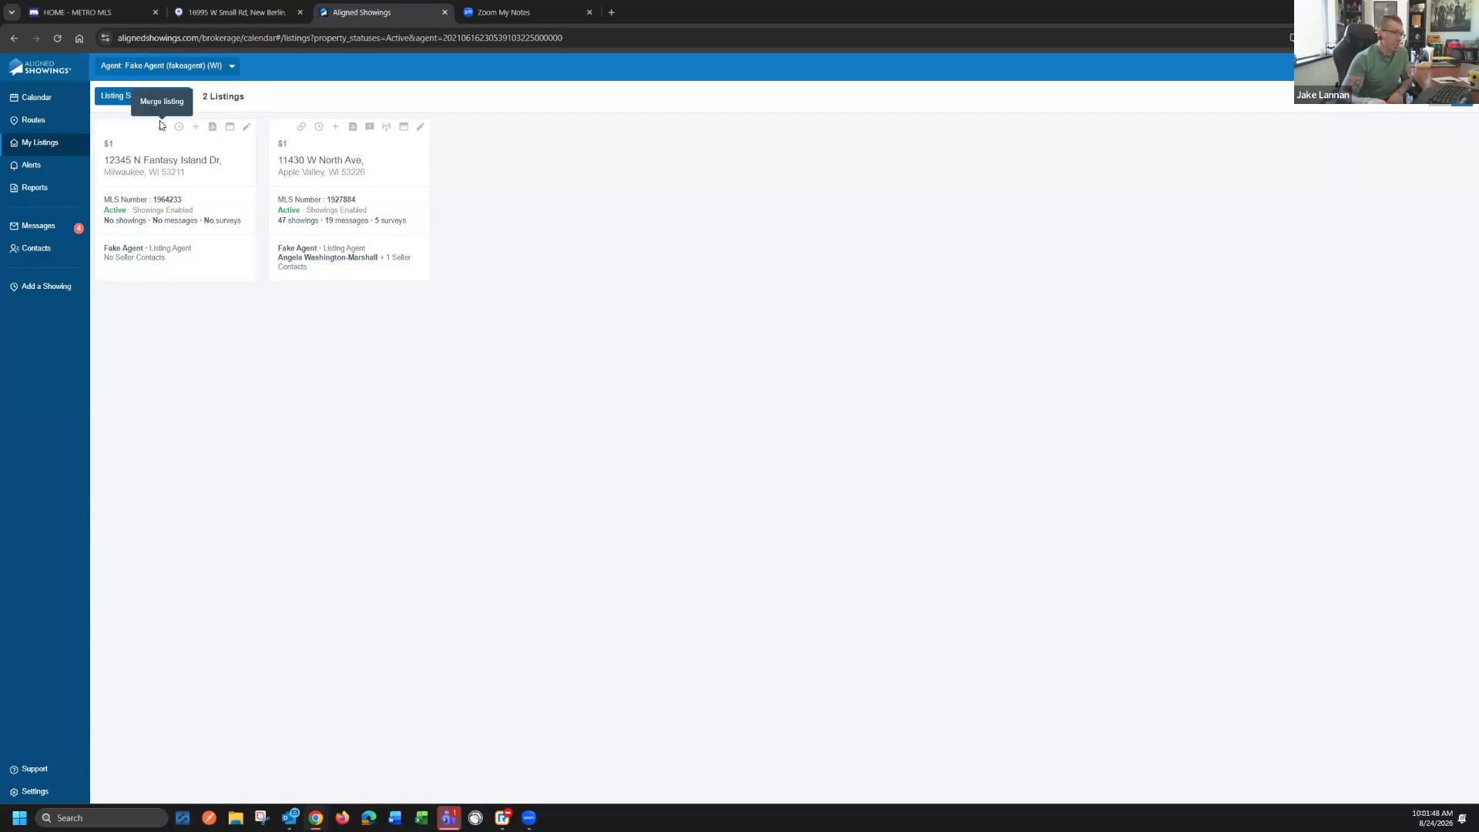
Check the merge listing option for the 12345 N Fantasy Island Dr listing
{"action": "left_click", "coordinate": [160, 129]}
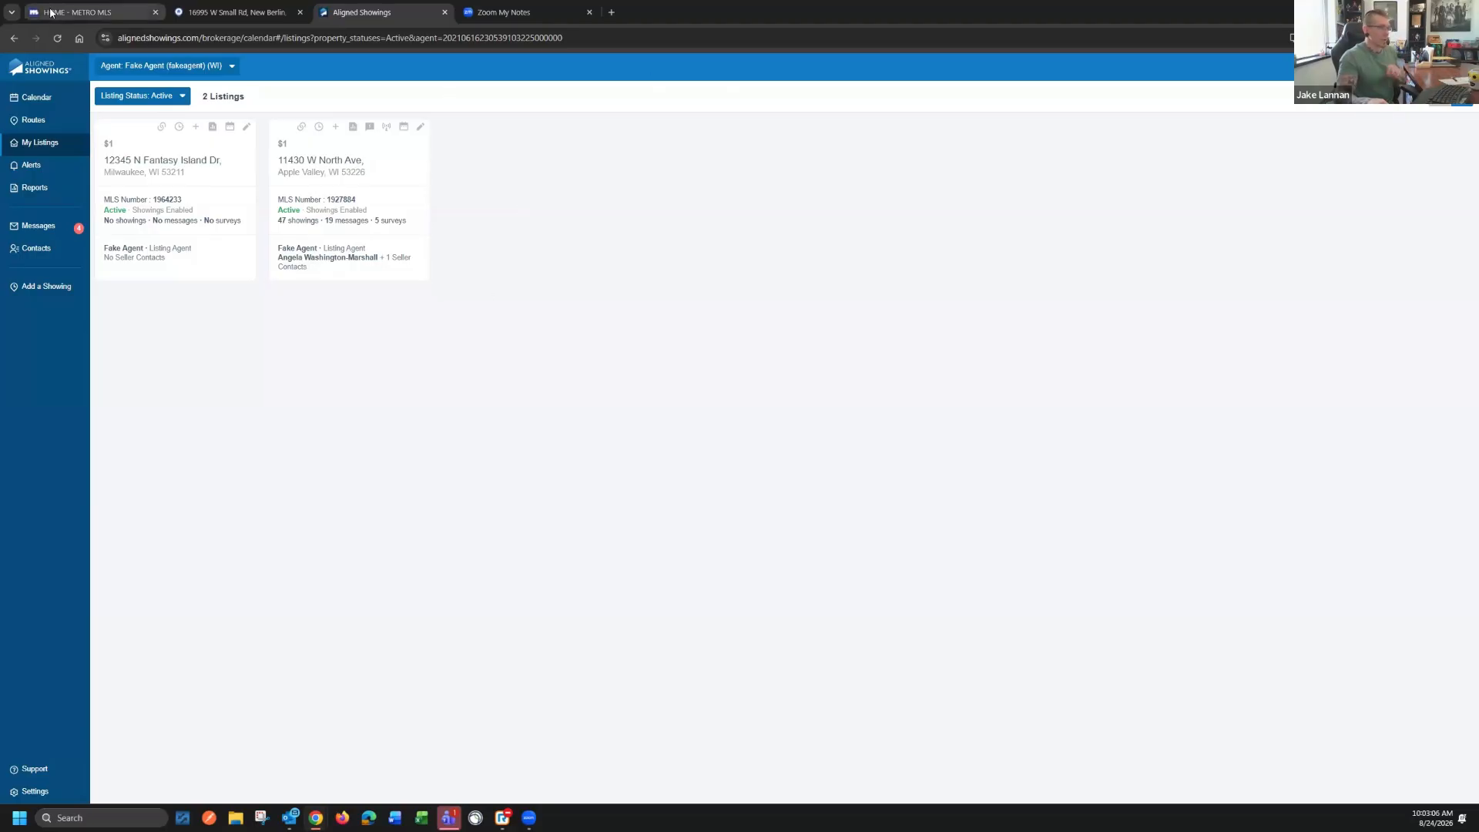
Switch to the Metro MLS website and display its training options
{"action": "mouse_move", "coordinate": [50, 12]}
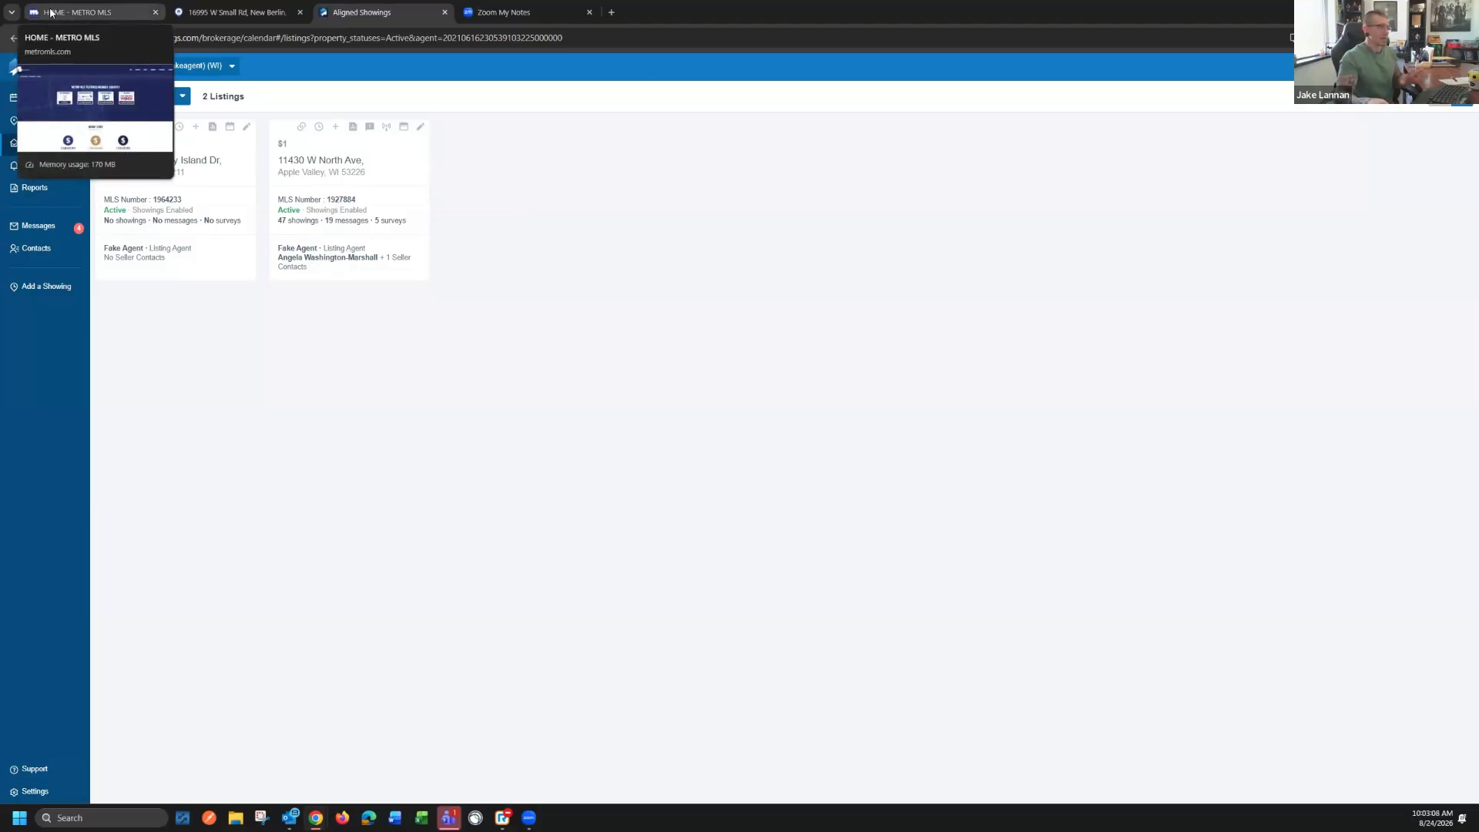
{"action": "left_click", "coordinate": [50, 12]}
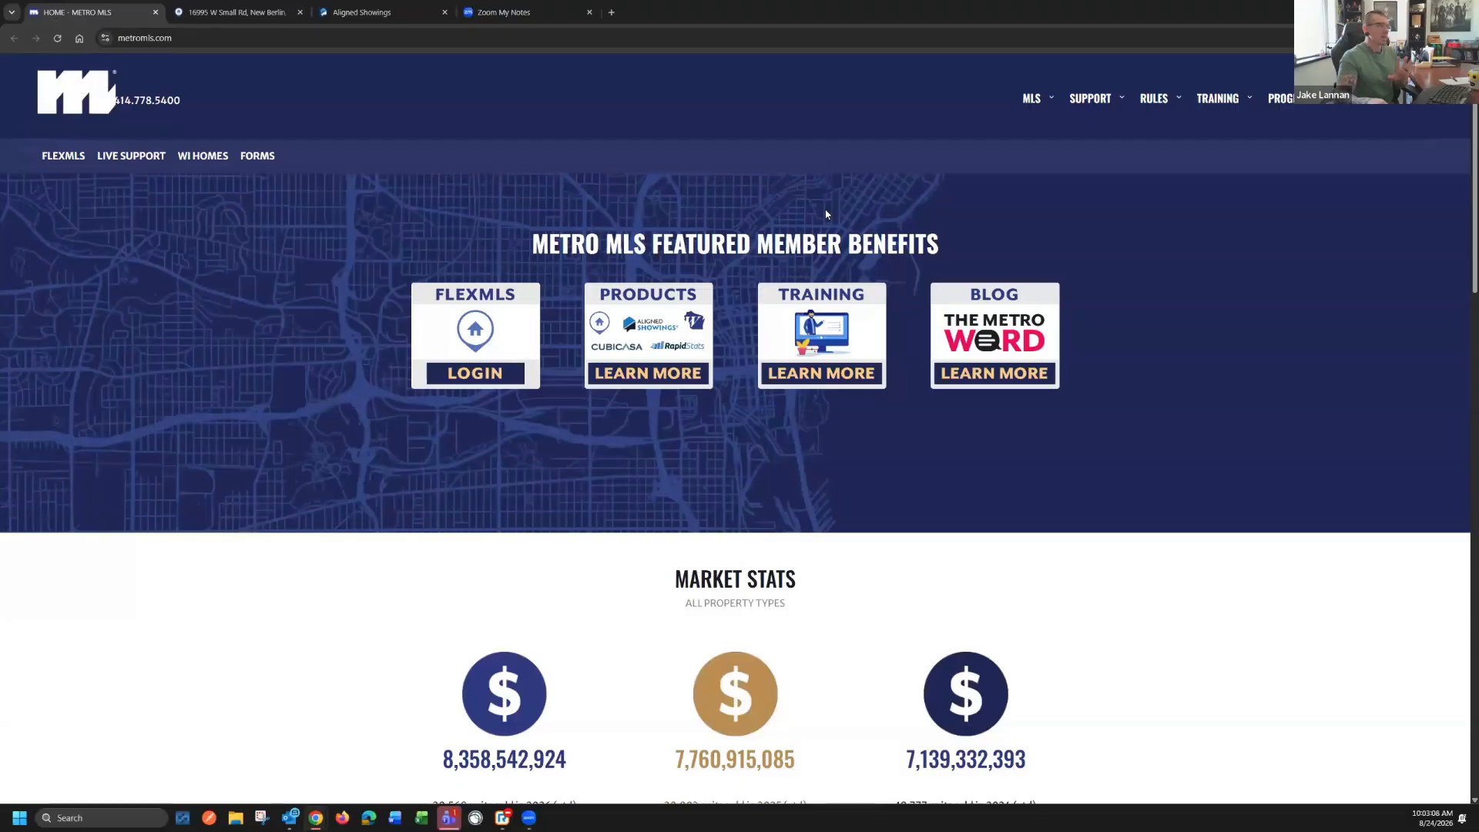
{"action": "left_click", "coordinate": [1224, 96]}
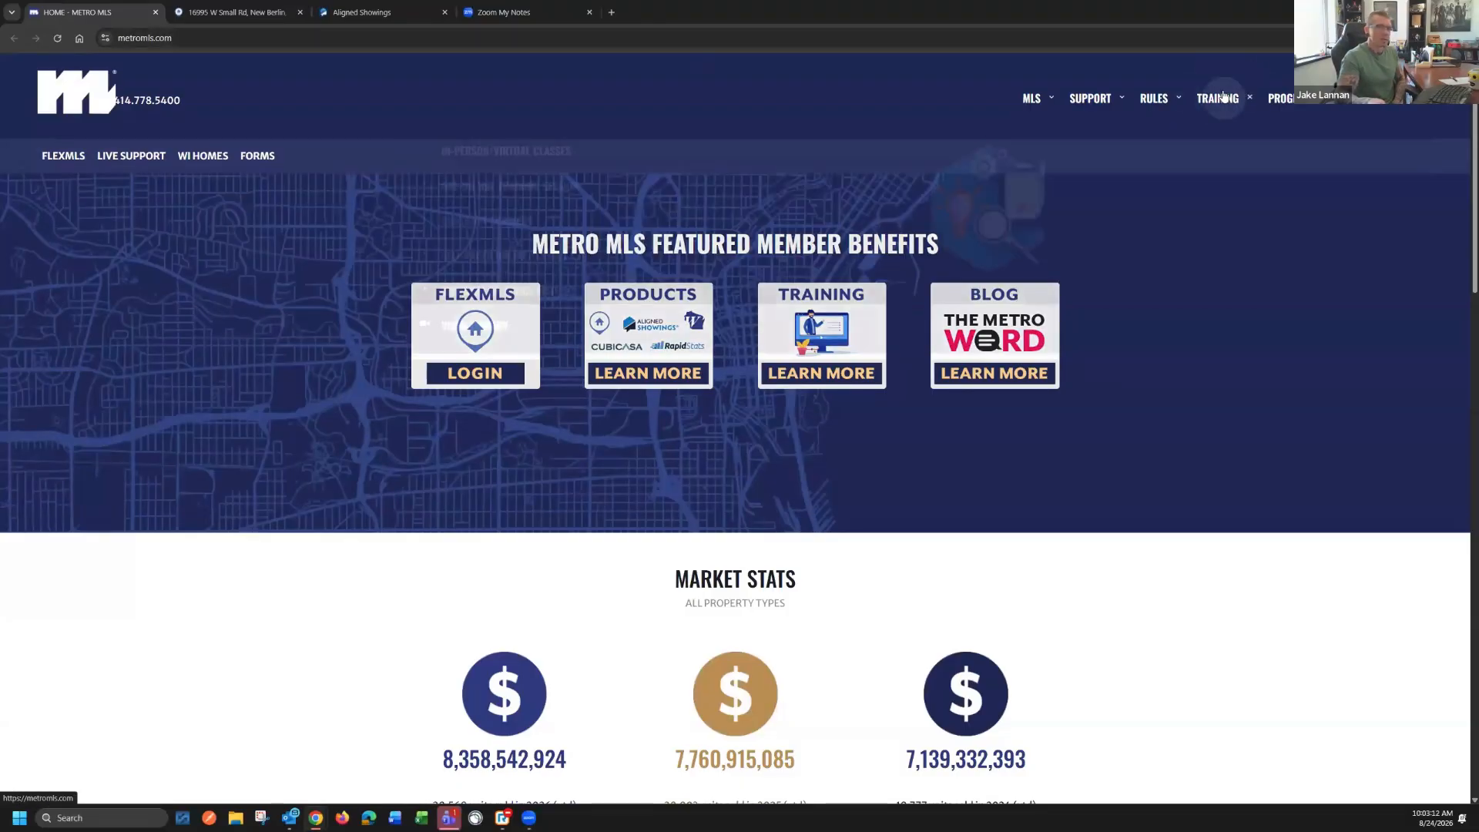